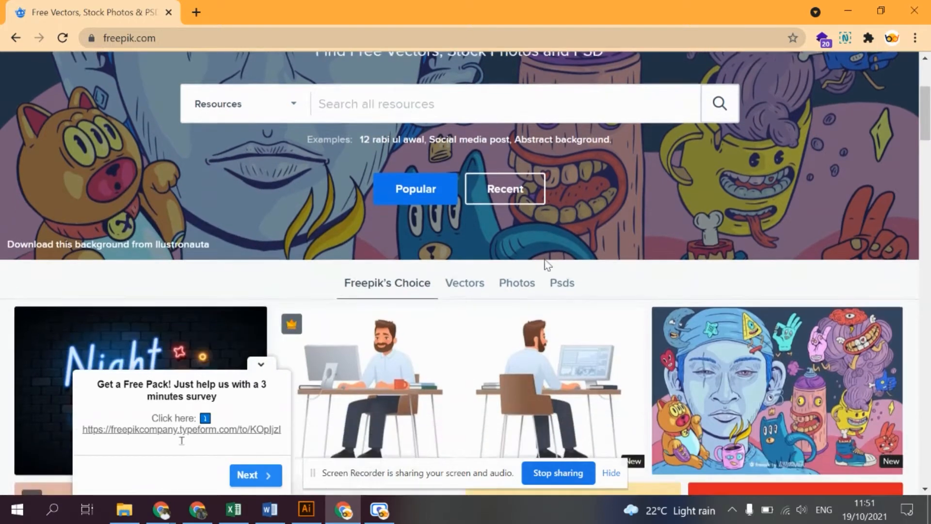
scroll(545, 266, down, 2)
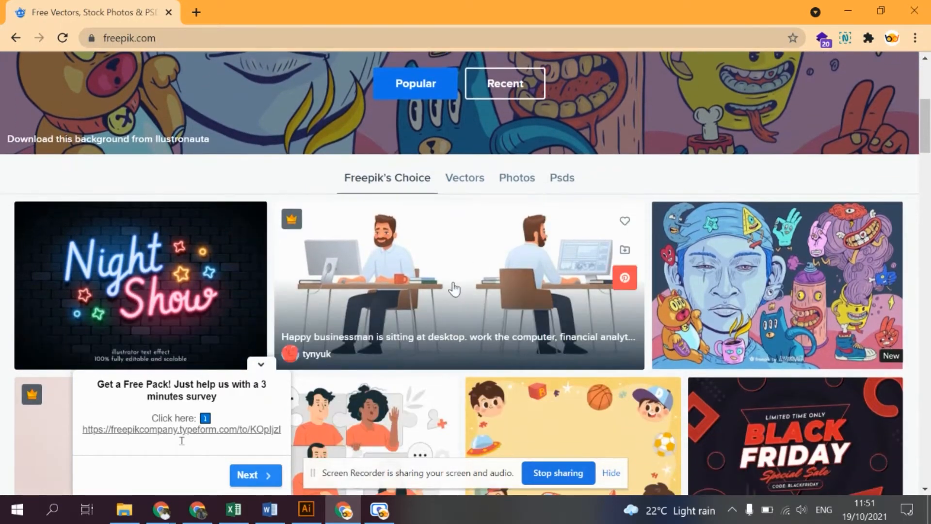
- Collapse the survey pop-up and search all resources for "mockup for android"
click(261, 363)
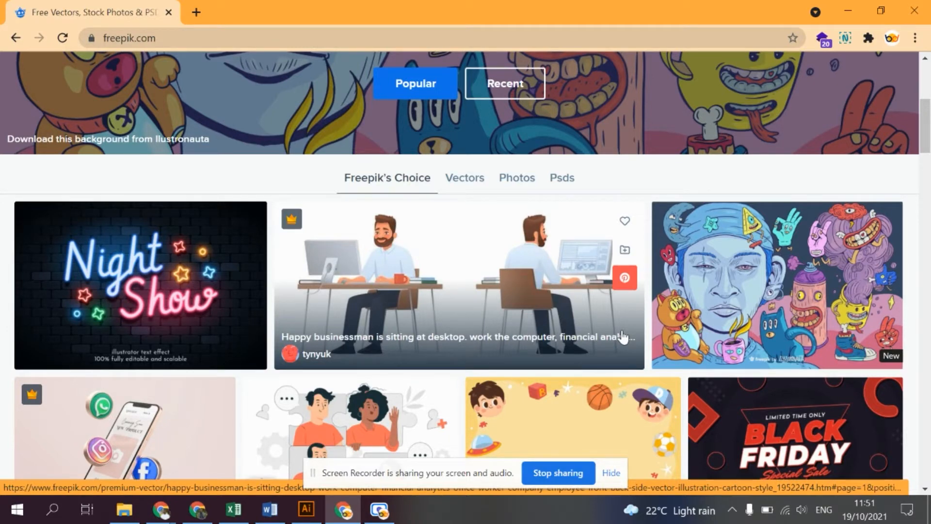
scroll(624, 337, up, 6)
click(442, 283)
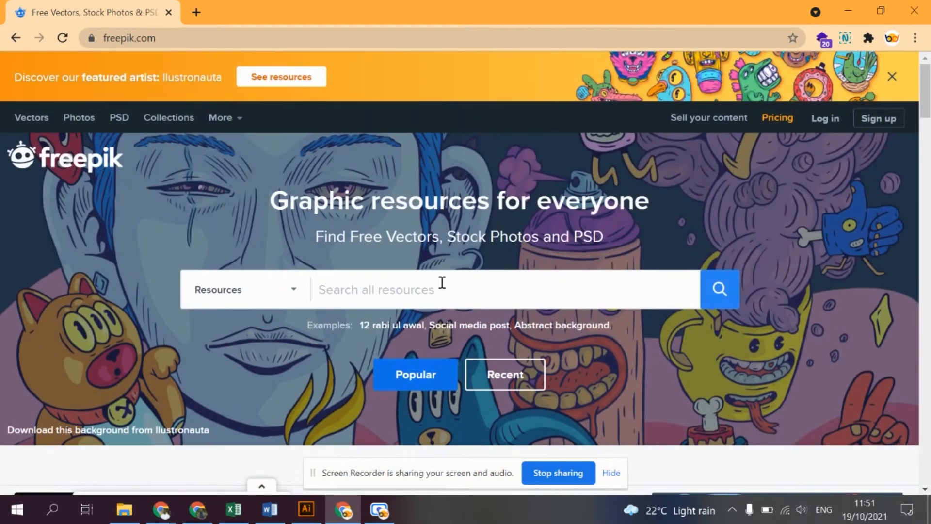
text(mockup for androi)
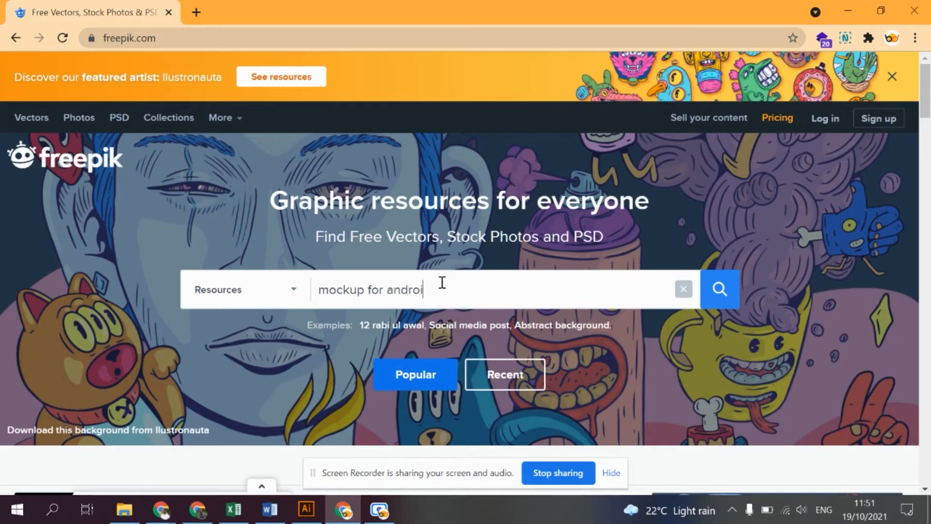
text(d)
key(Return)
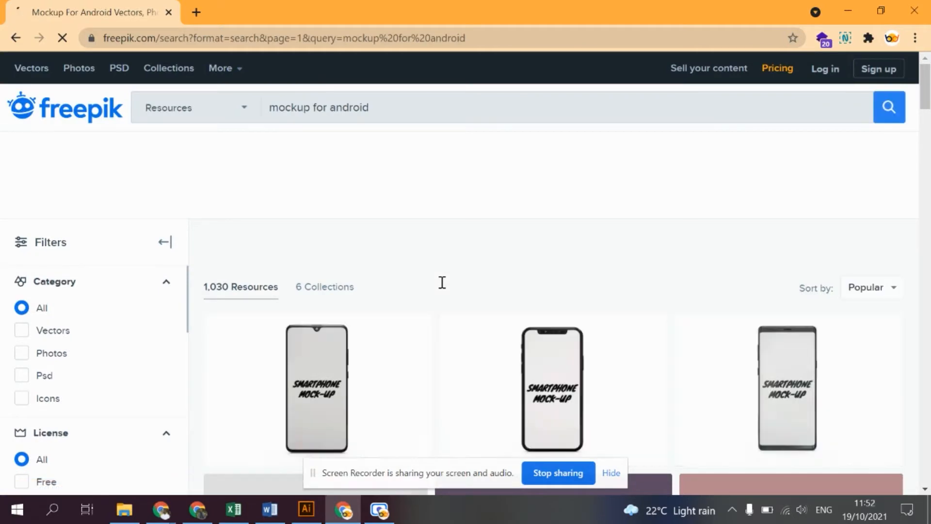
- Filter the mockup search results to the Free license and the Vectors category
scroll(516, 353, down, 5)
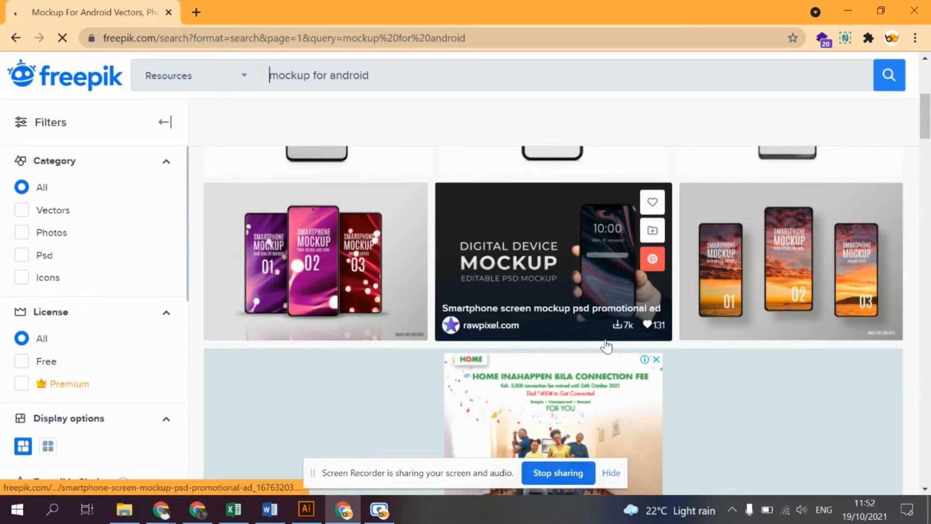
scroll(619, 350, down, 3)
scroll(618, 351, down, 5)
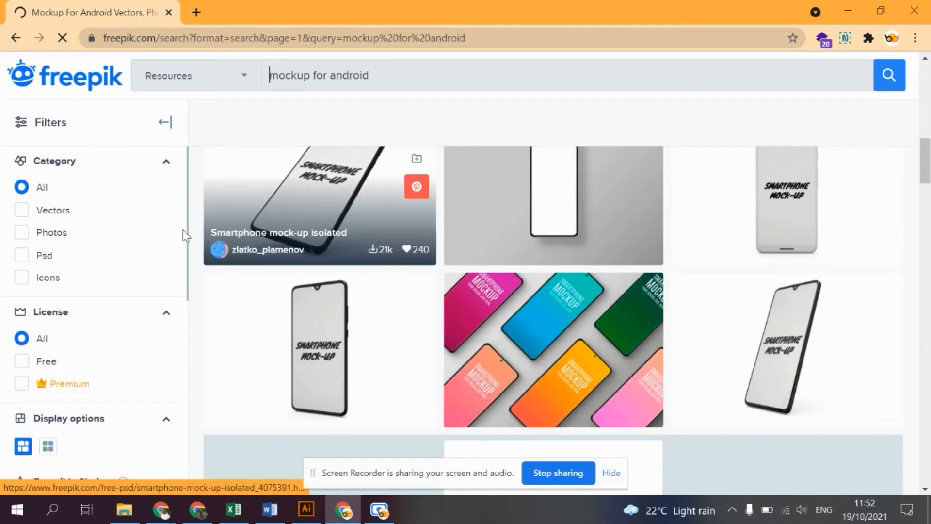
click(31, 367)
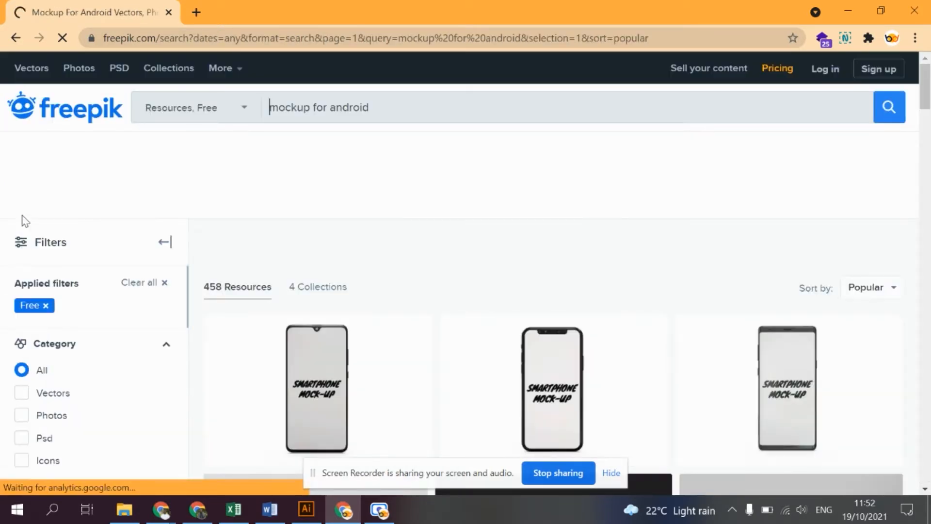
click(52, 395)
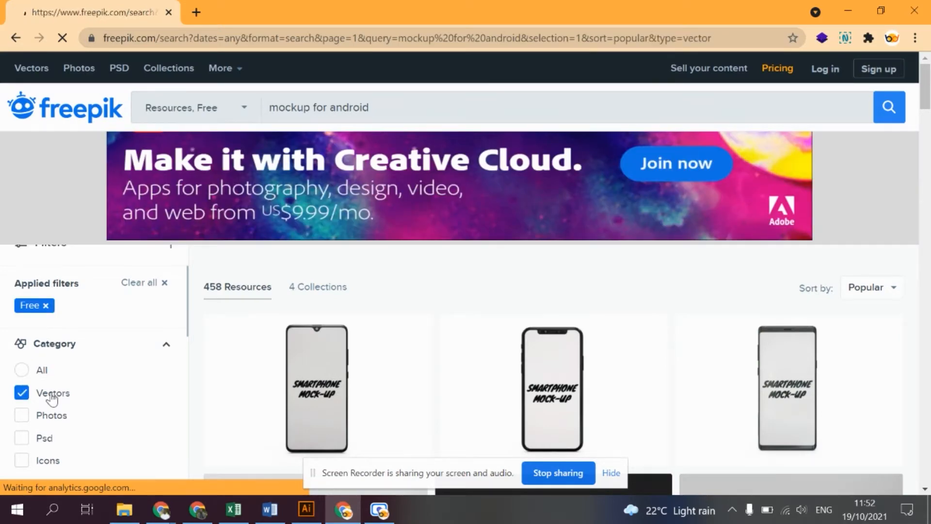
scroll(493, 319, down, 3)
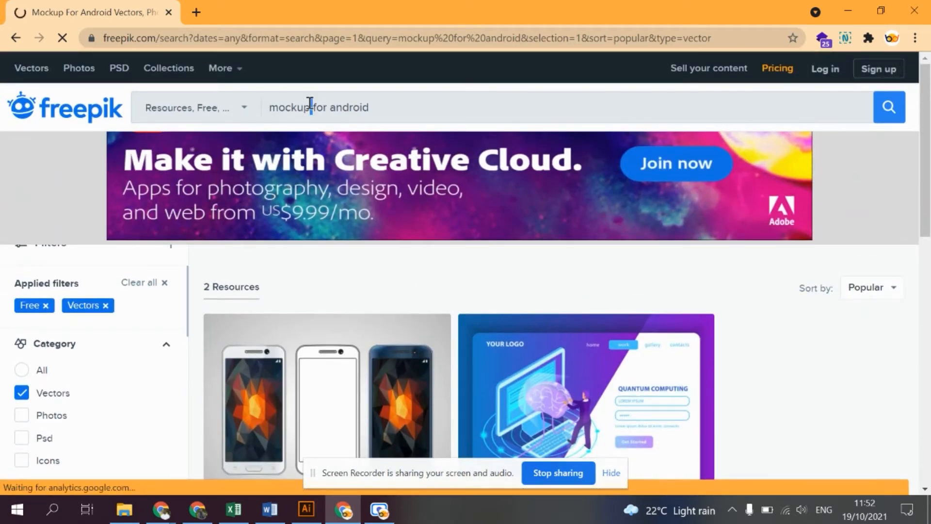
- Search the free vectors for "ux" and dismiss the Adobe Stock advert covering the results
triple_click(310, 104)
text(ux)
key(Return)
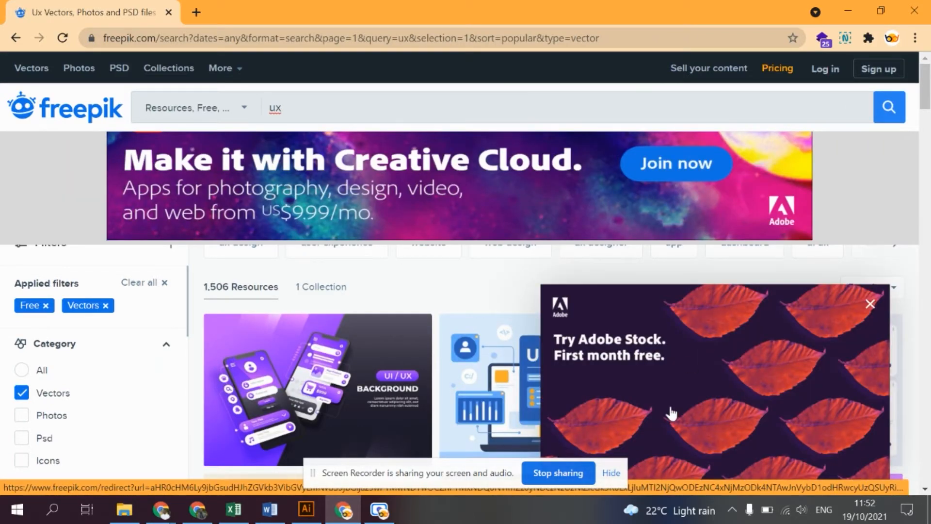
scroll(671, 413, down, 5)
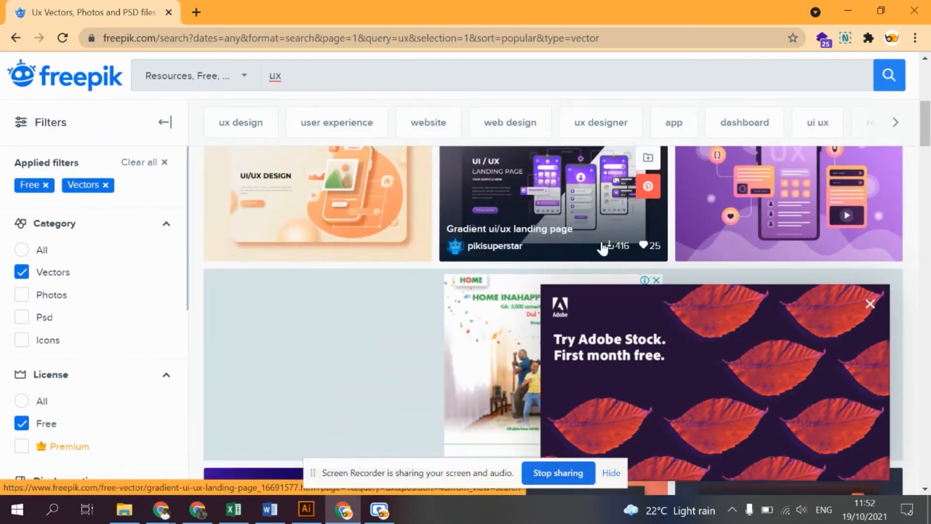
click(870, 304)
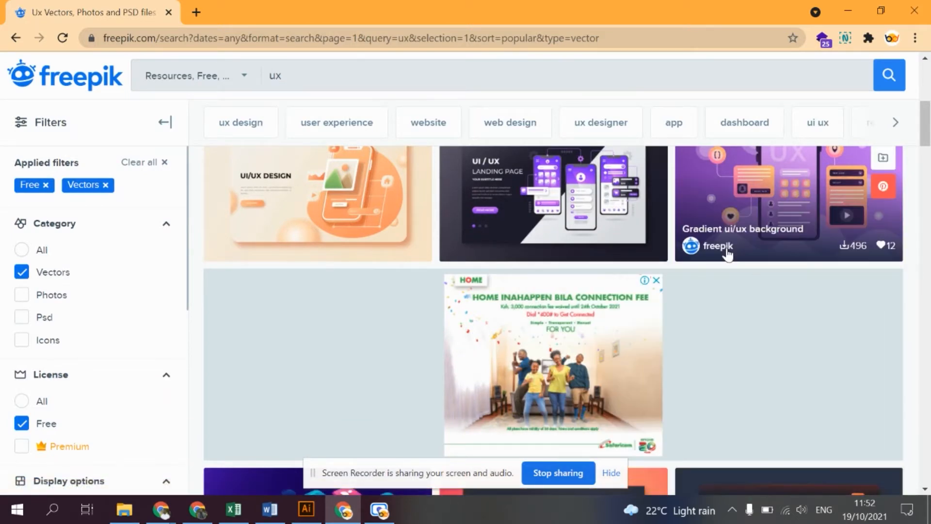
- Replace the search term with "infographics" and run the search among the free vectors
scroll(728, 255, up, 10)
click(378, 108)
key(BackSpace)
key(BackSpace)
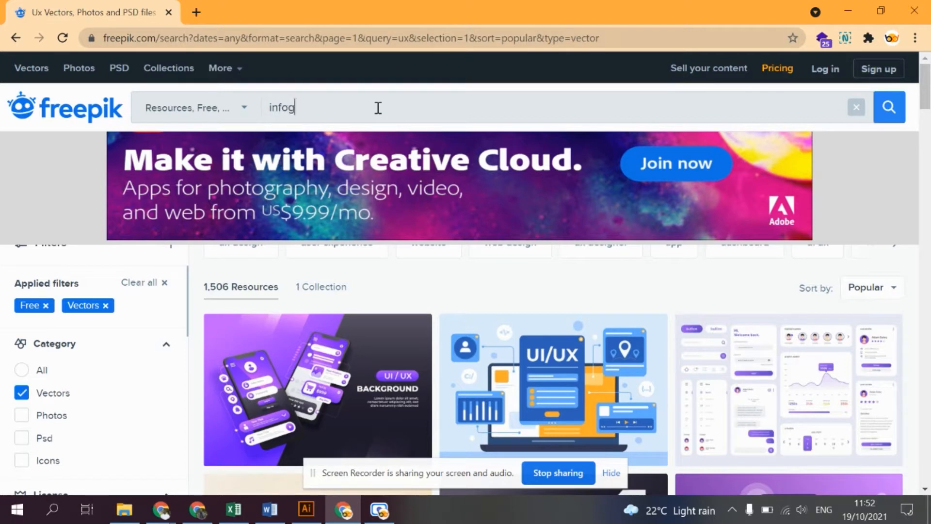
text(infographics)
key(Return)
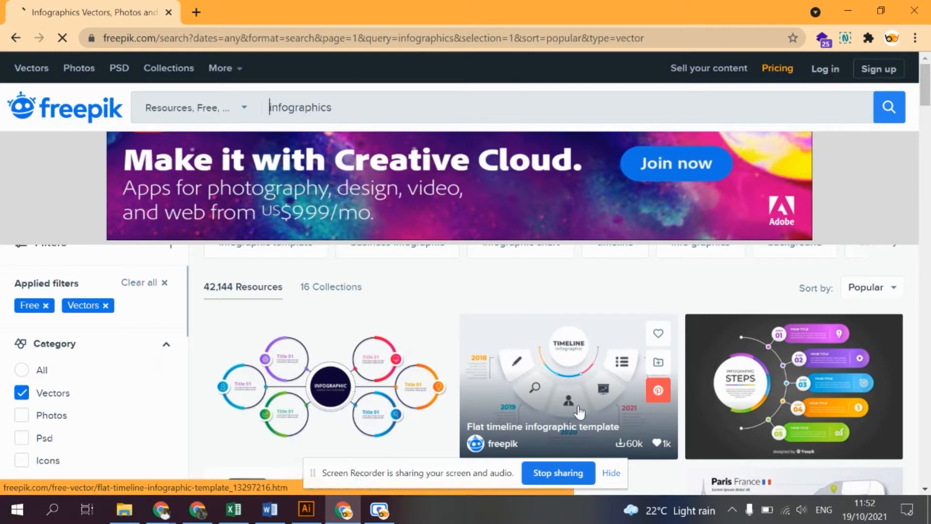
- Browse the infographics results to examine the range of free vector template designs
scroll(20, 372, down, 3)
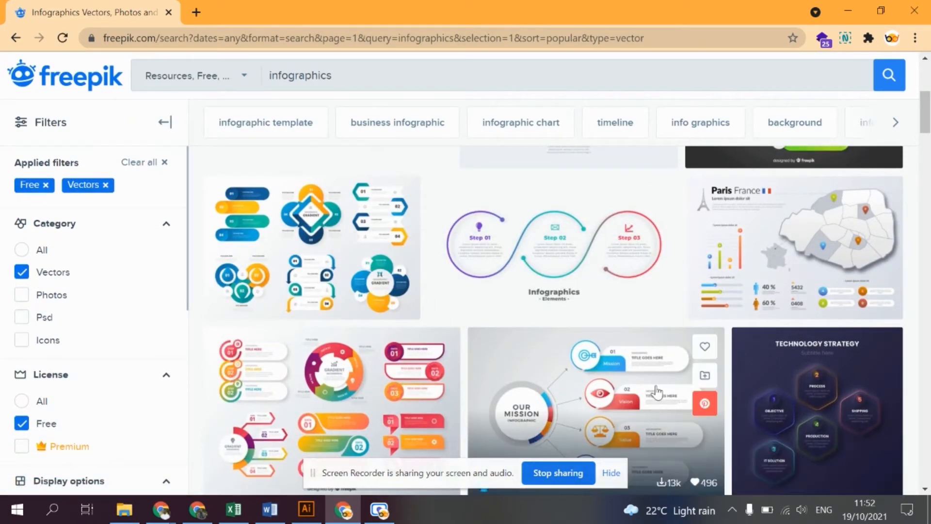
scroll(835, 333, down, 2)
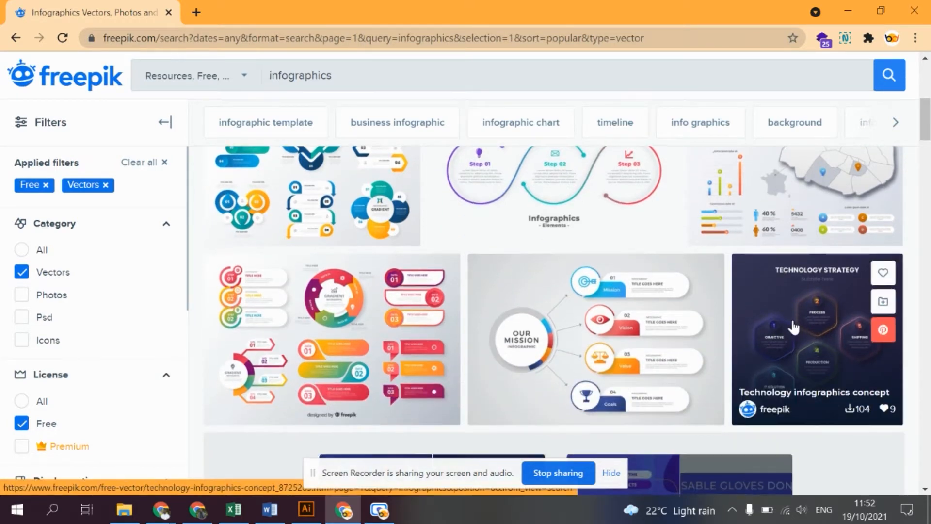
scroll(796, 335, down, 2)
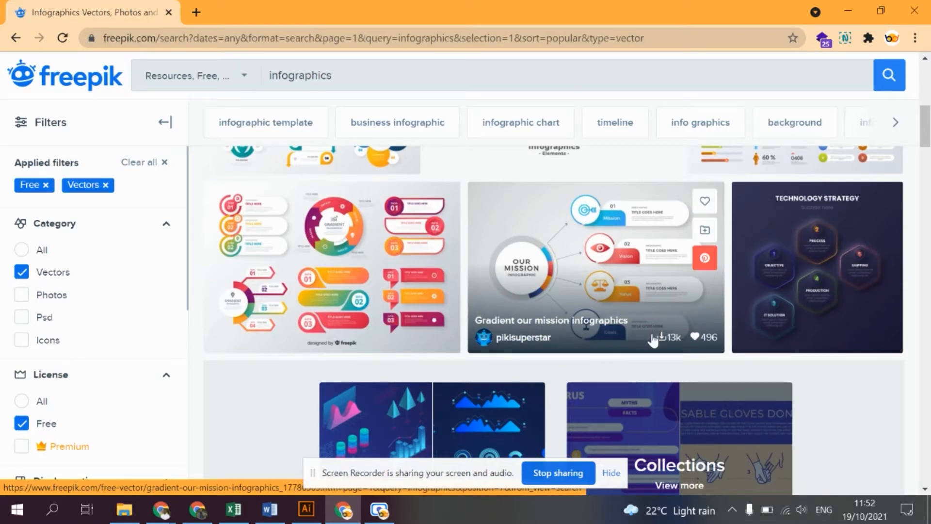
scroll(652, 335, up, 5)
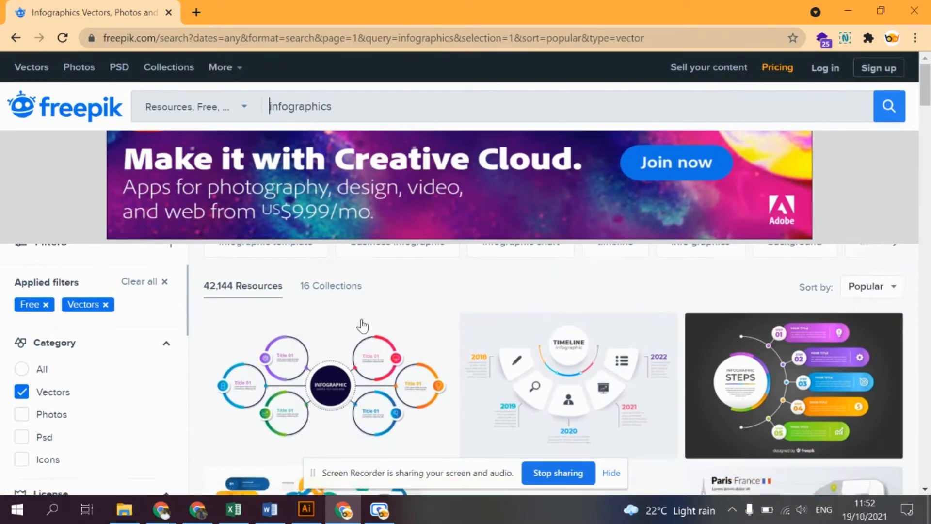
scroll(364, 325, down, 6)
scroll(403, 320, down, 10)
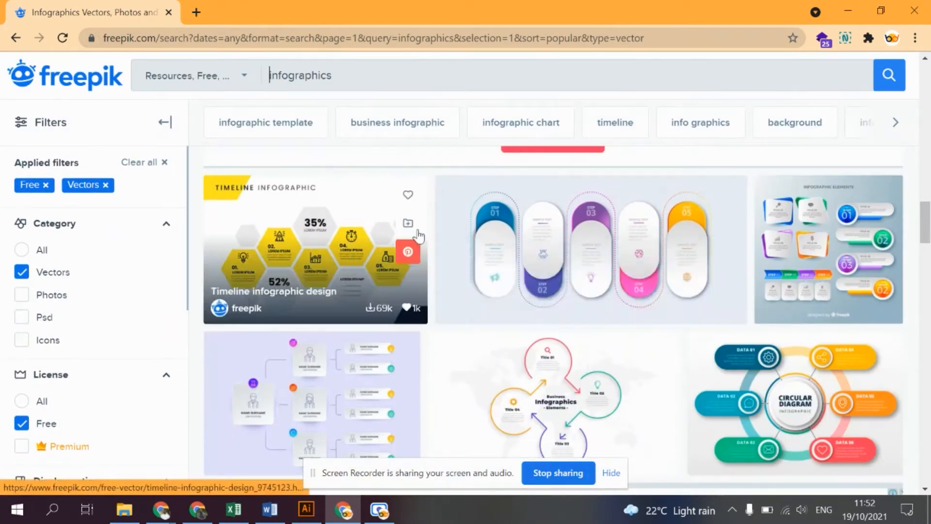
scroll(409, 329, down, 5)
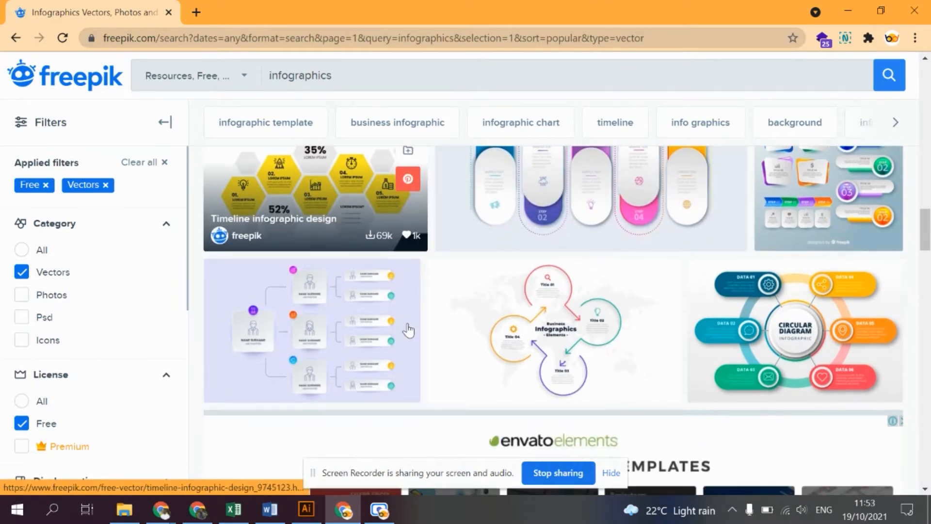
scroll(412, 321, down, 3)
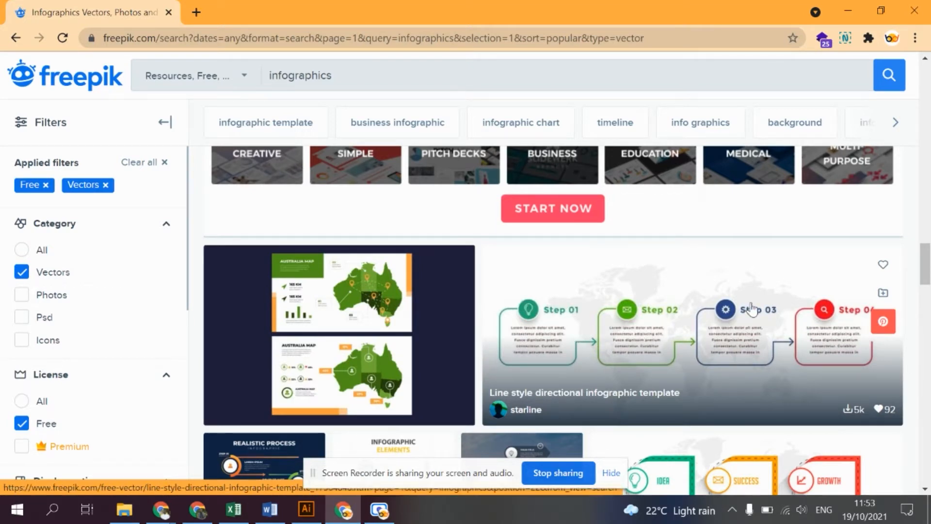
scroll(752, 342, down, 5)
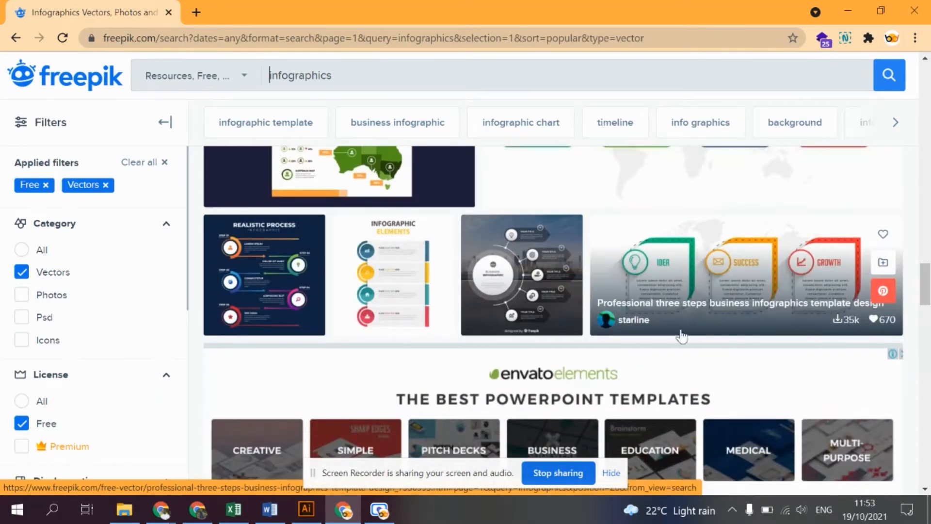
scroll(703, 380, down, 7)
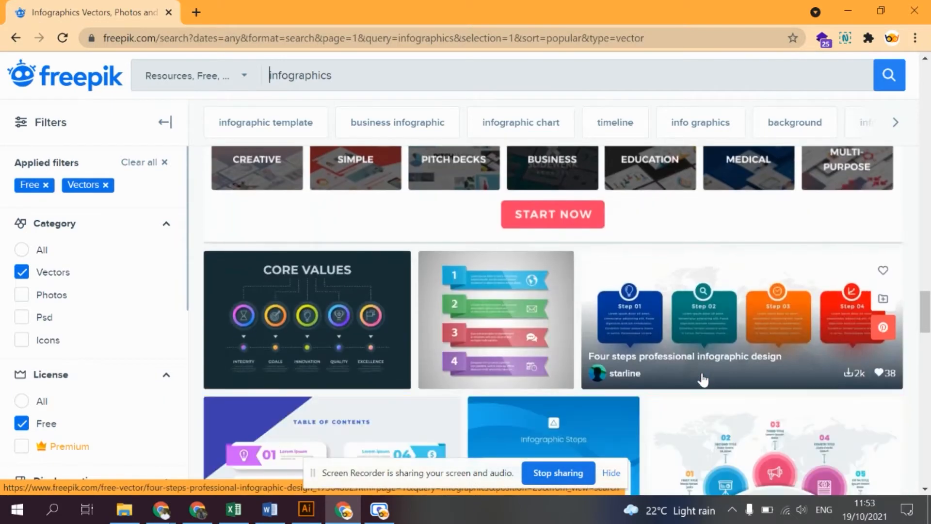
scroll(703, 379, down, 2)
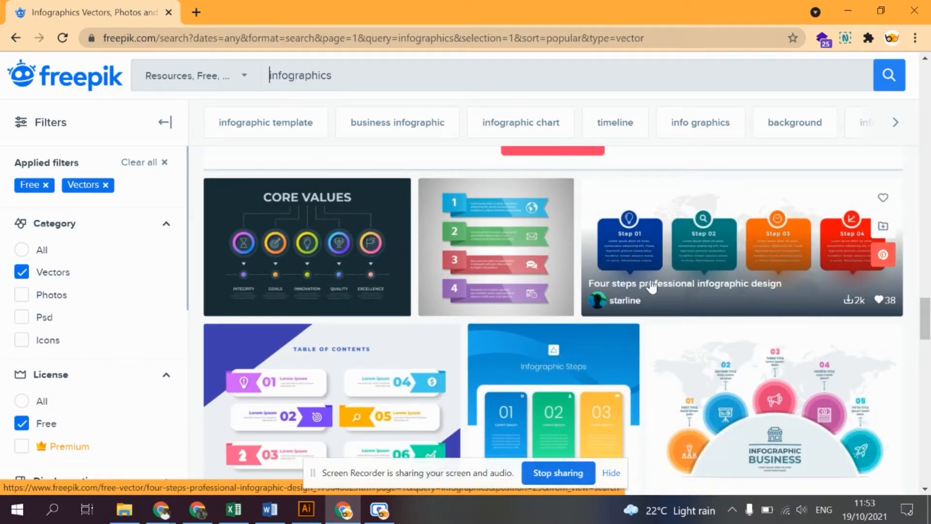
- Replace the search term with "posters" and run the search among the free vectors
double_click(329, 78)
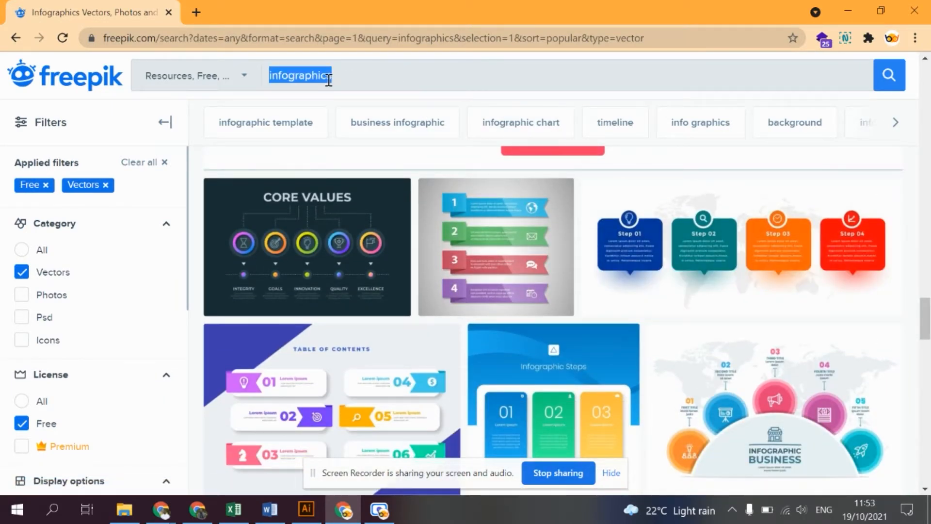
text(posters)
key(Return)
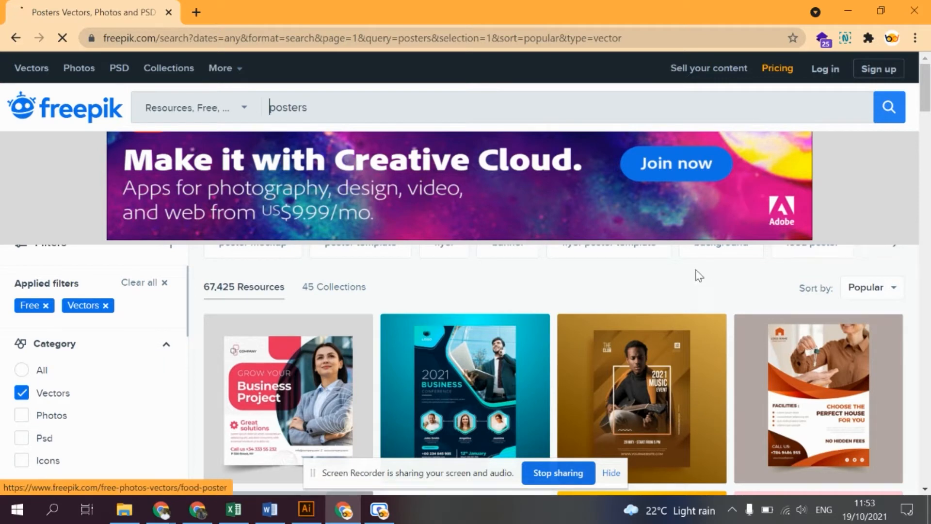
- Open the Webinar Business Conference flyer, view its design and download details, and close the preview
scroll(688, 280, down, 5)
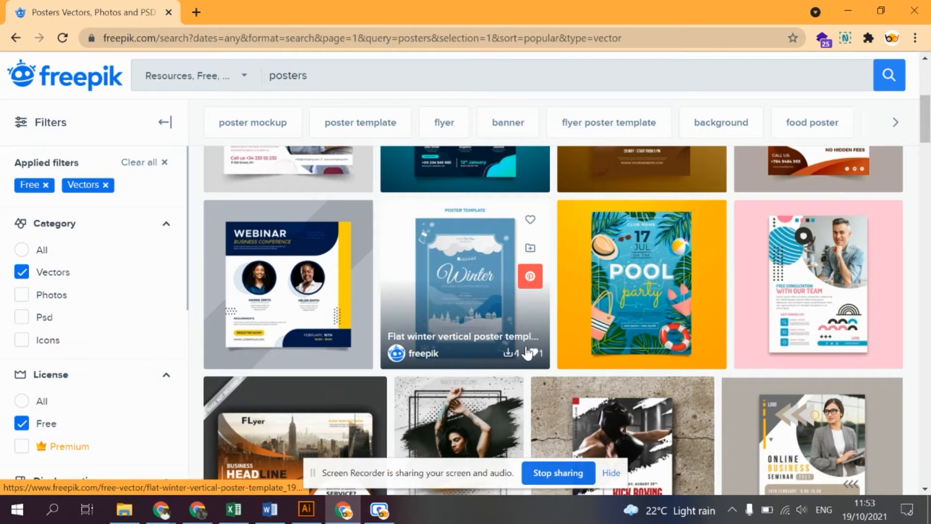
click(275, 242)
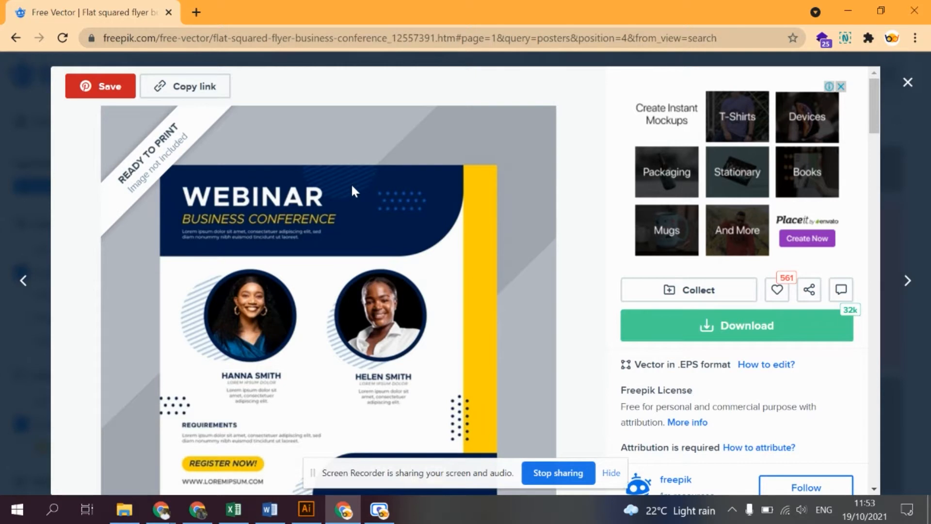
scroll(443, 327, down, 3)
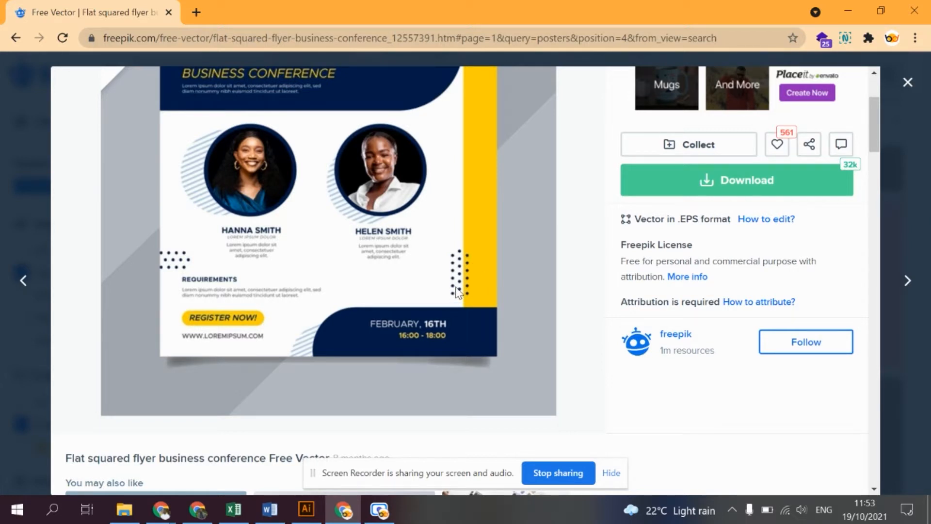
click(27, 136)
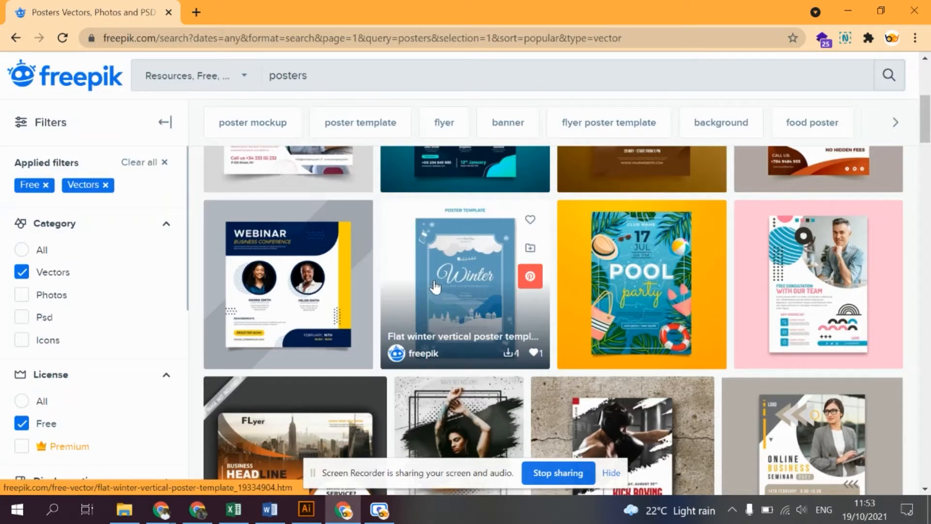
- Browse further through the free poster vectors to examine more template designs
scroll(485, 243, down, 7)
scroll(438, 298, down, 5)
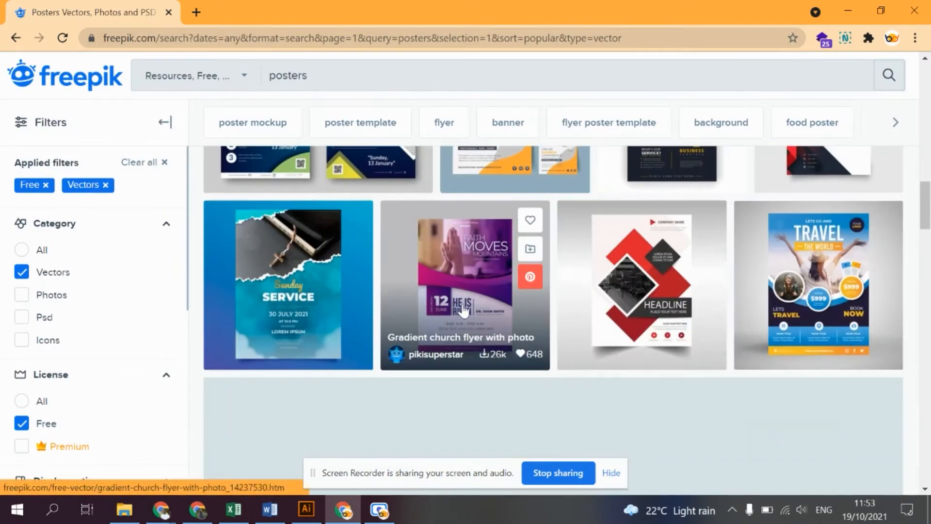
scroll(551, 329, down, 8)
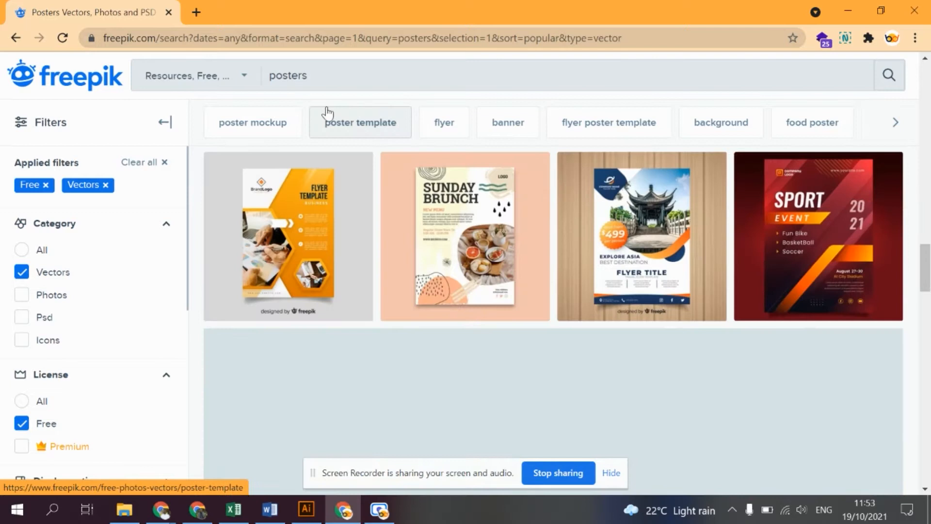
double_click(293, 68)
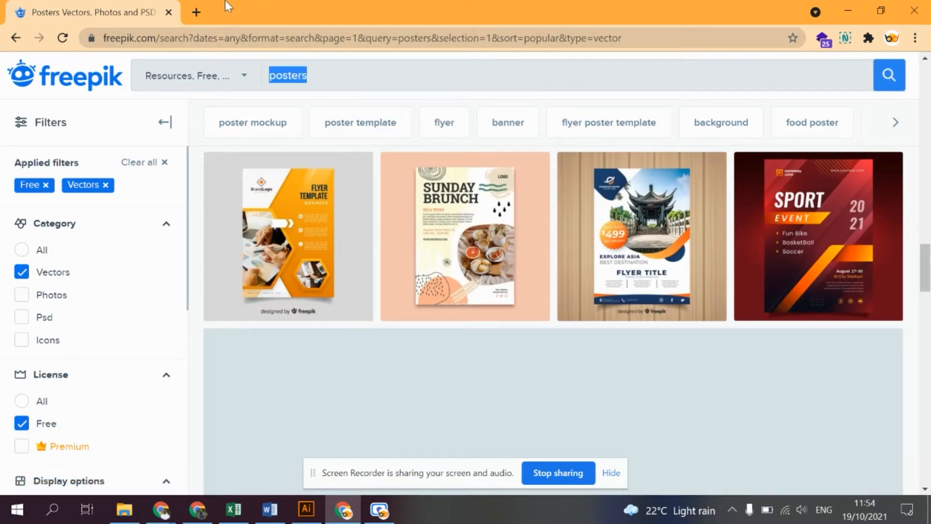
- Search Google for "flaticon" in a new browser tab and open the Flaticon website
click(196, 12)
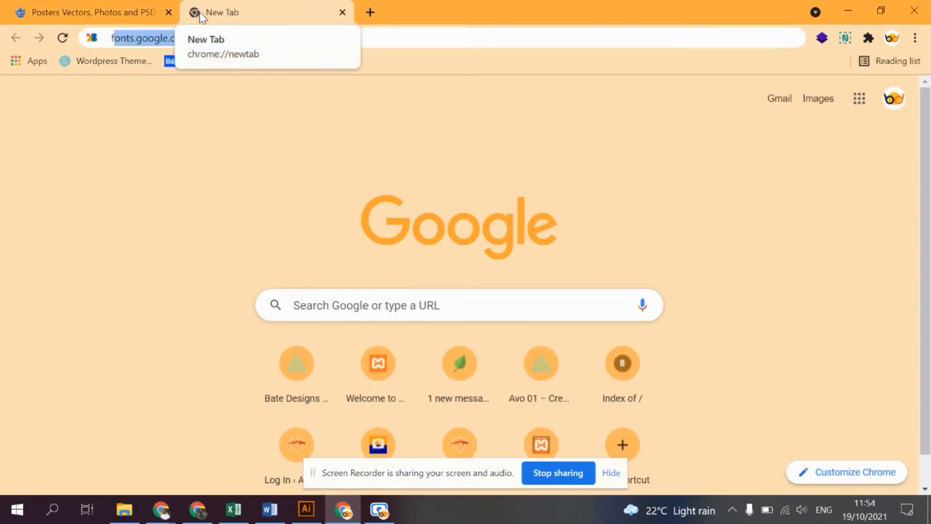
text(flat)
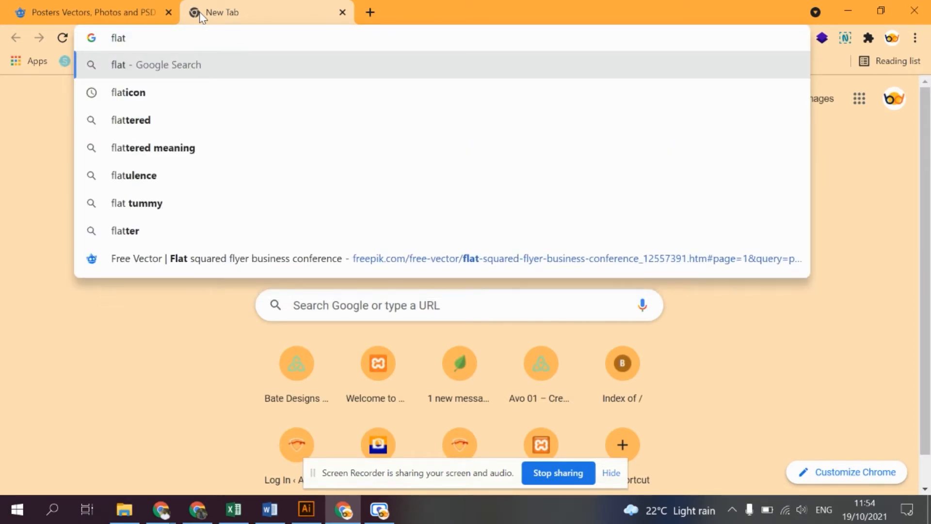
text(icon)
key(Return)
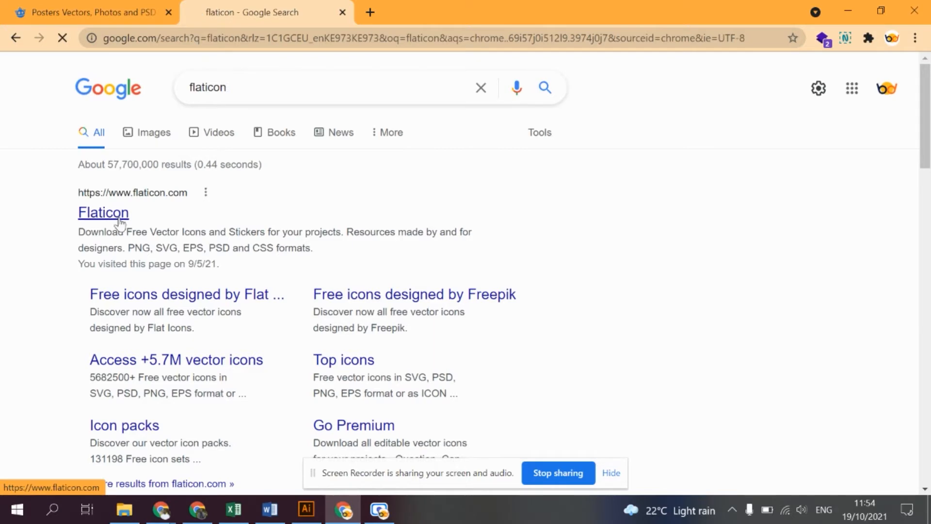
click(117, 218)
- Open Flaticon's Icons section from the homepage and look over its vector icon offering
scroll(368, 319, down, 6)
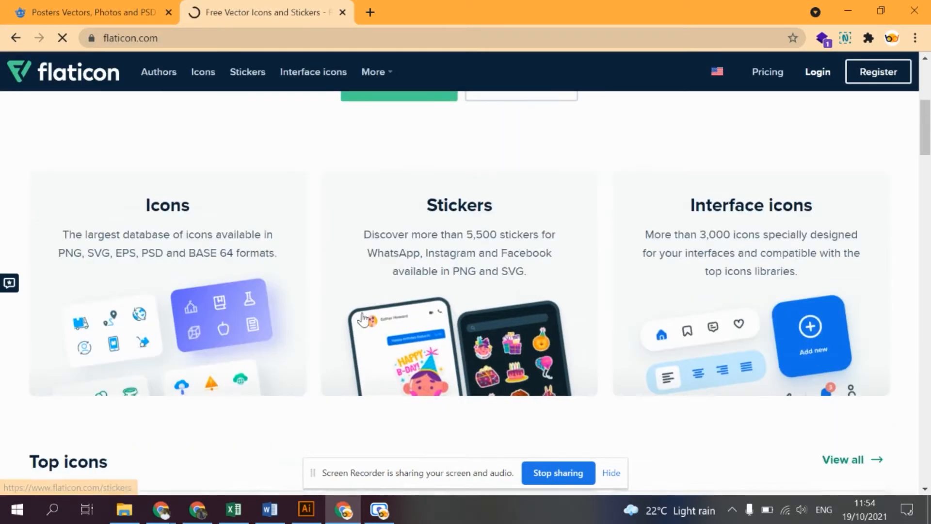
click(201, 269)
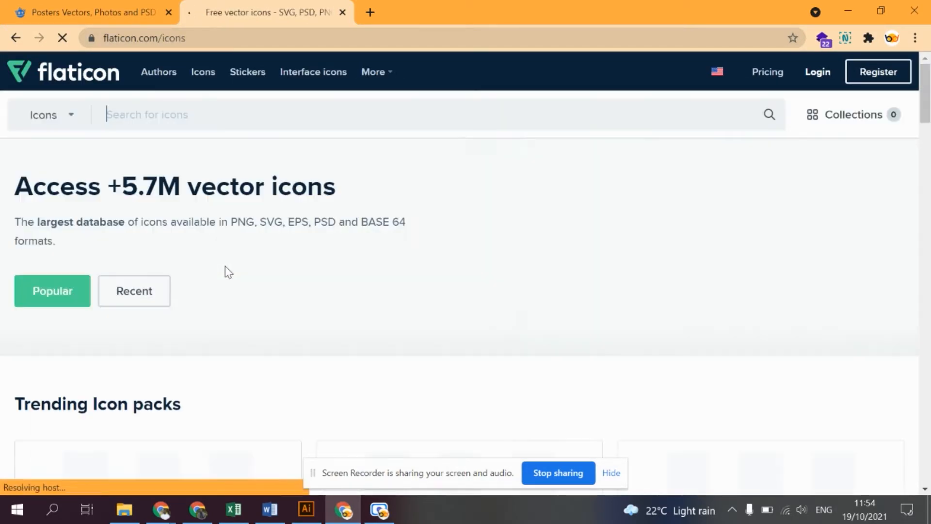
scroll(340, 315, down, 4)
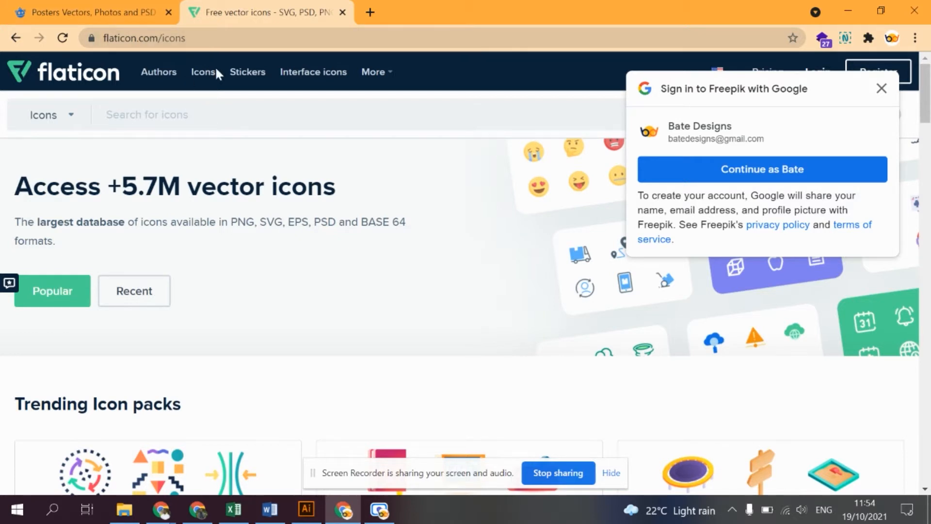
- Search Flaticon's icons for "facebook" and open the round blue Facebook icon to view its download options
click(241, 103)
text(facebook)
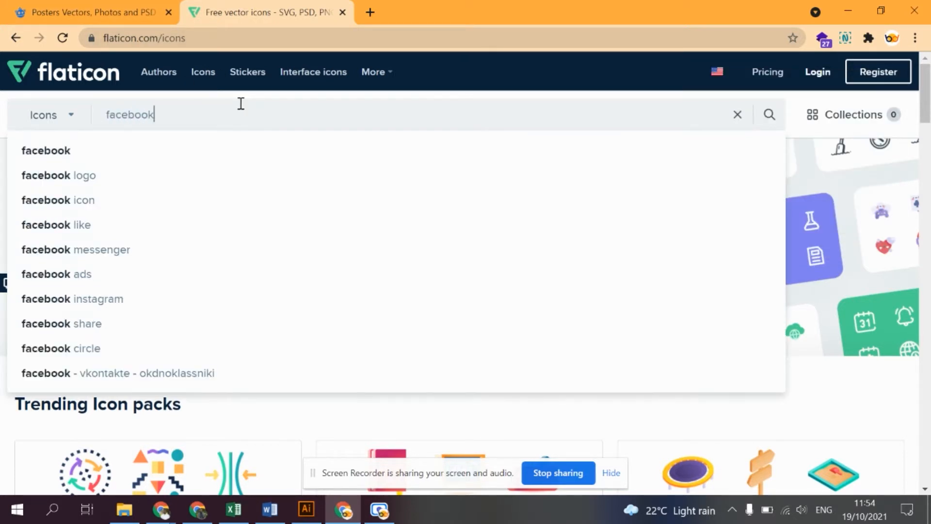
key(Return)
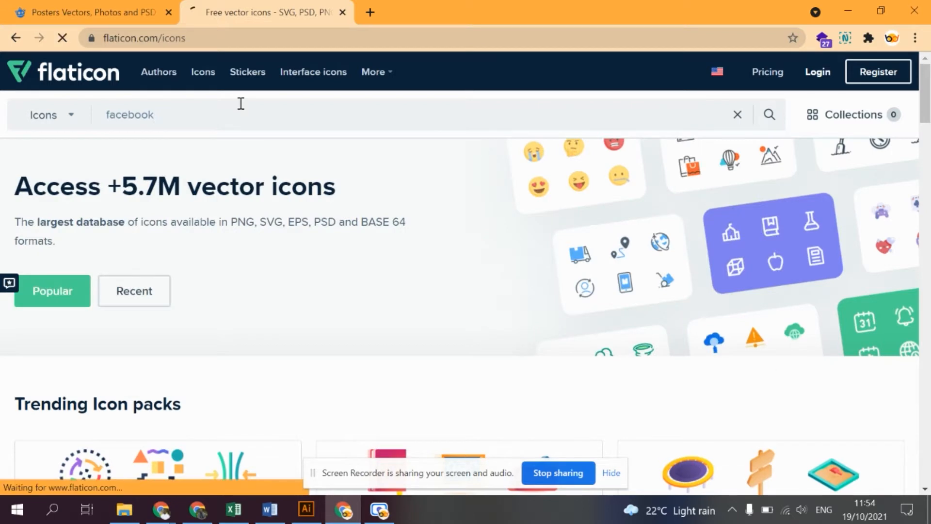
scroll(296, 283, down, 4)
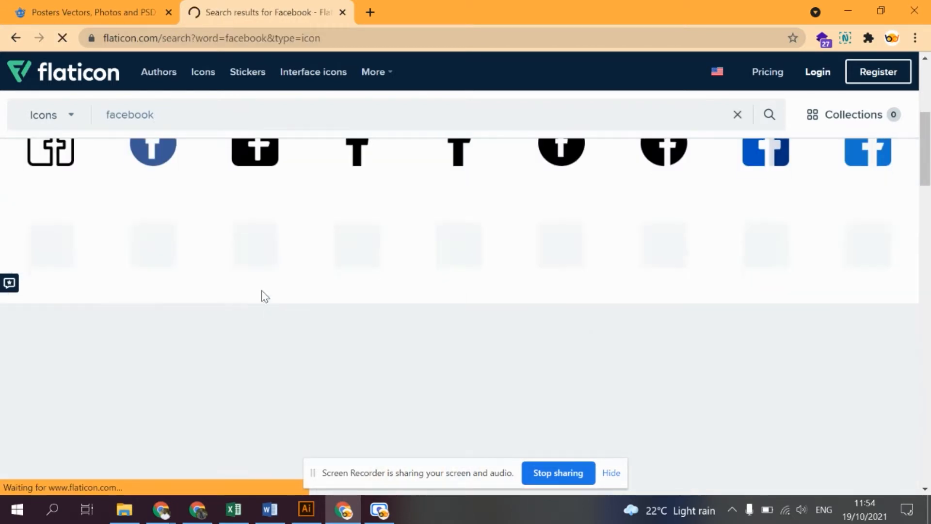
scroll(197, 239, up, 1)
click(154, 222)
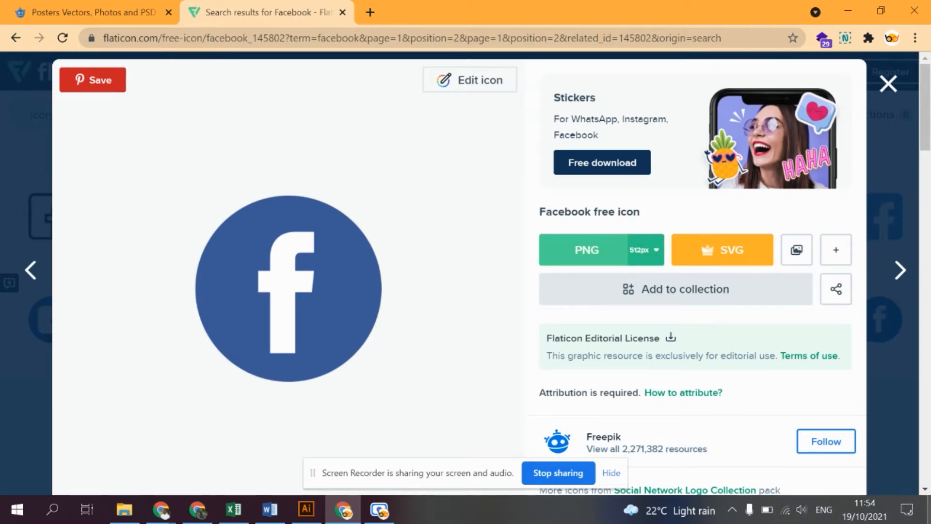
key(super+d)
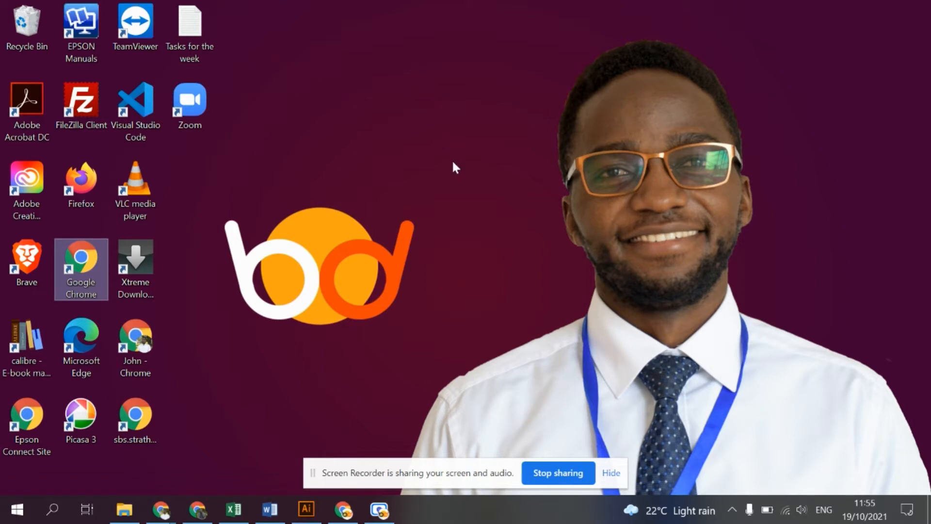
click(346, 520)
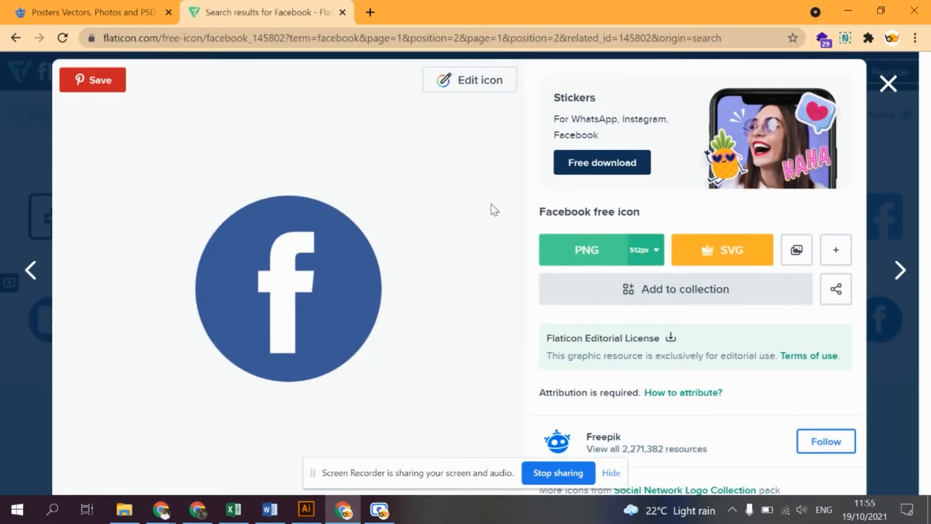
click(370, 18)
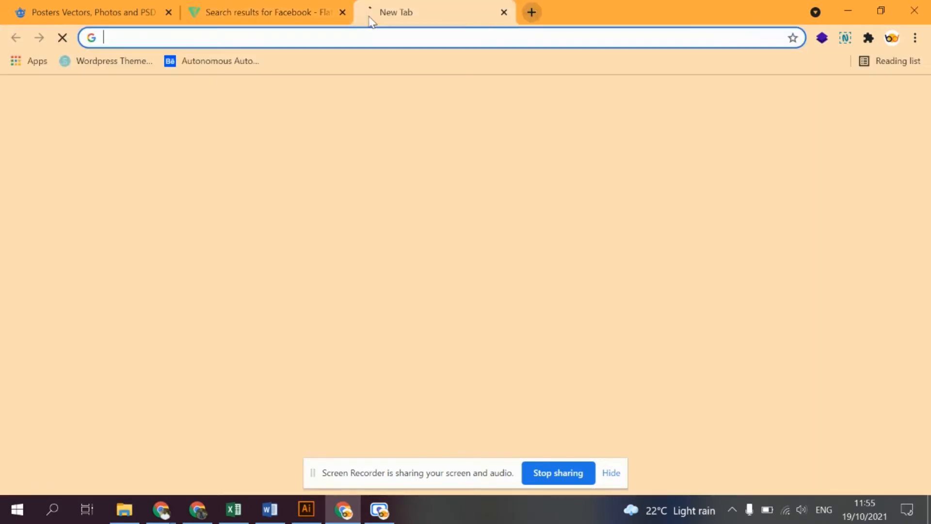
text(https://www.svgrepo.com/vectors/time/)
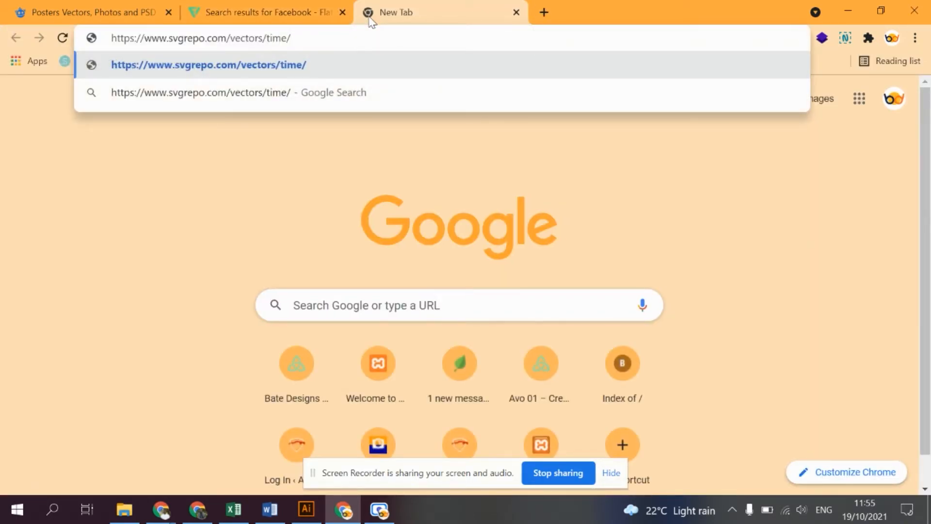
key(Return)
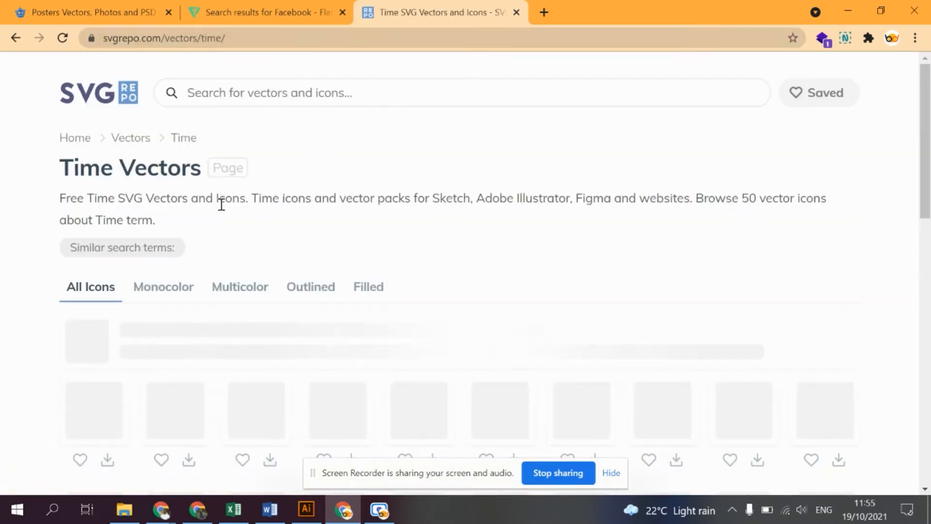
scroll(219, 243, down, 1)
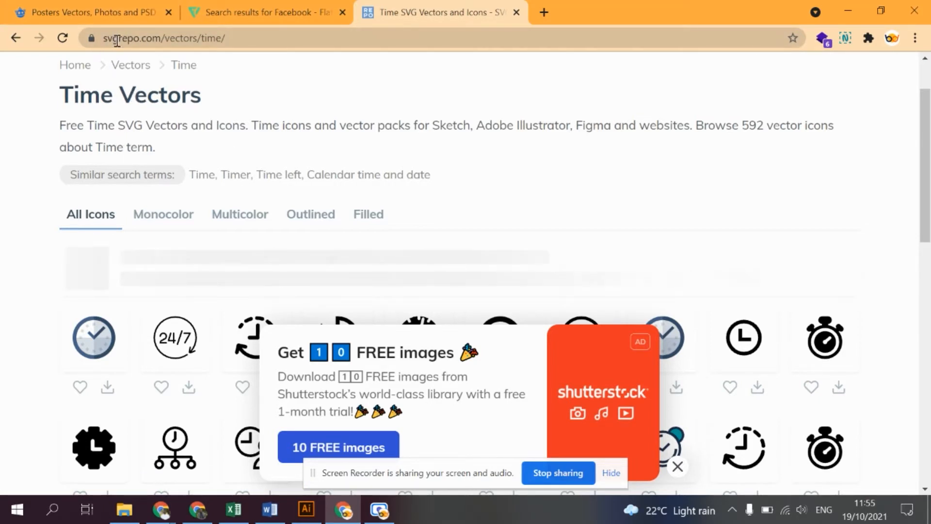
scroll(203, 315, down, 3)
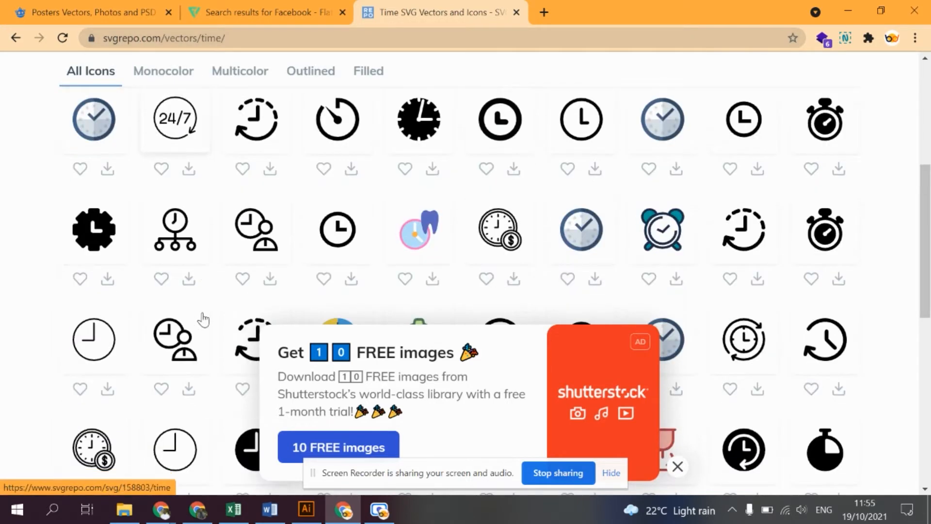
scroll(291, 242, up, 4)
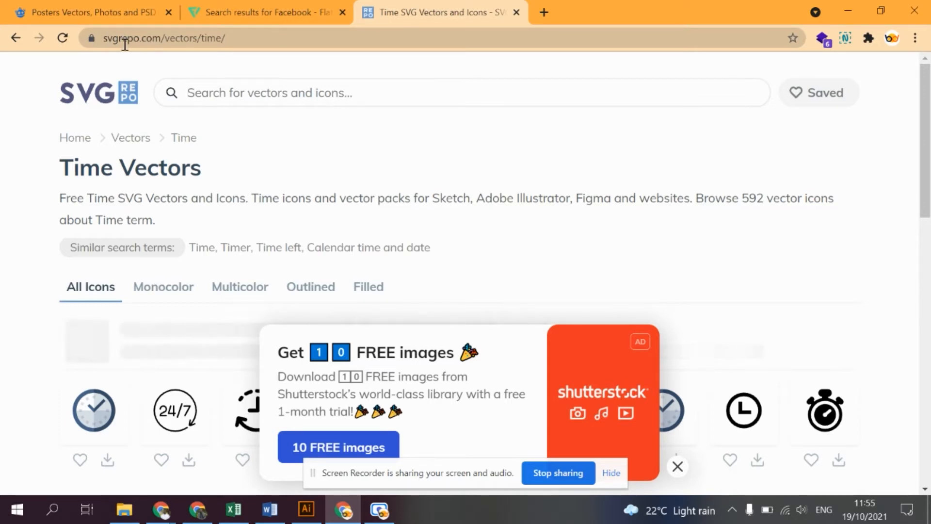
- Search SVG Repo for "facebook" and look through the matching vector icons
text(facebook)
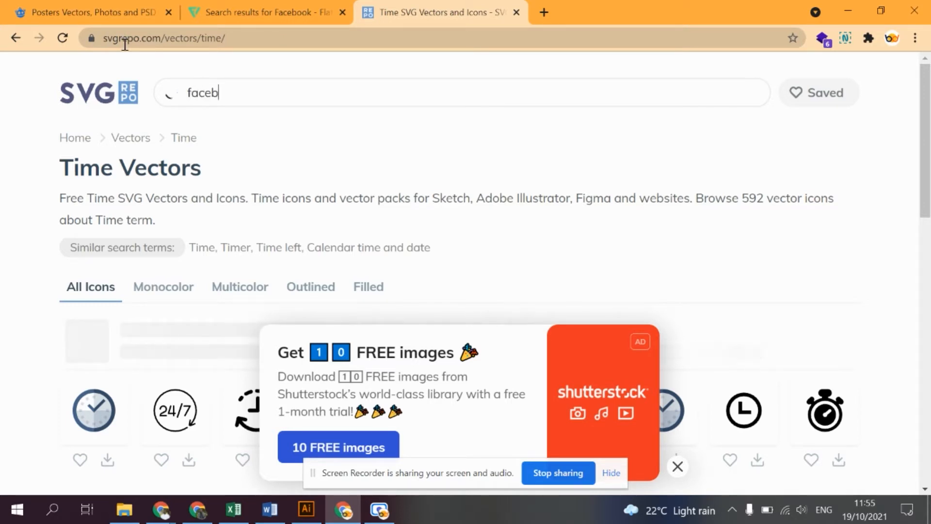
key(Return)
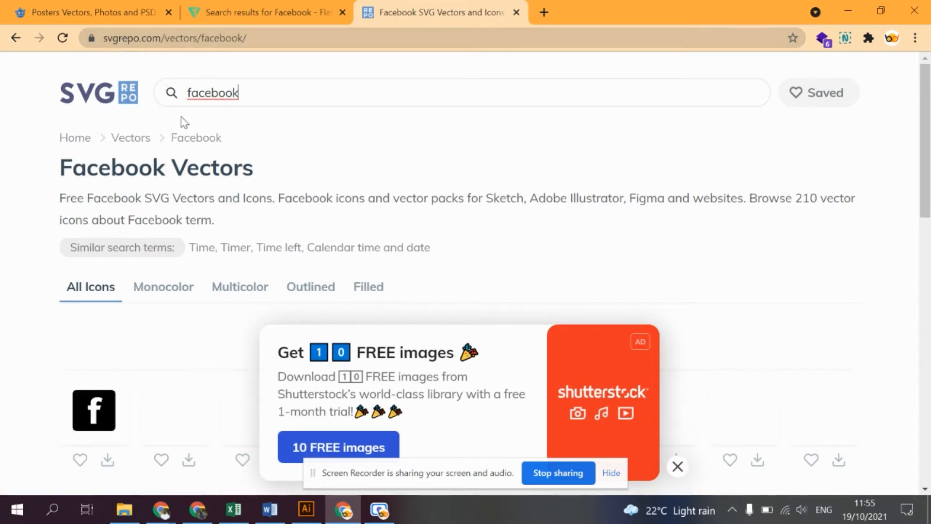
scroll(217, 233, down, 3)
scroll(339, 218, down, 2)
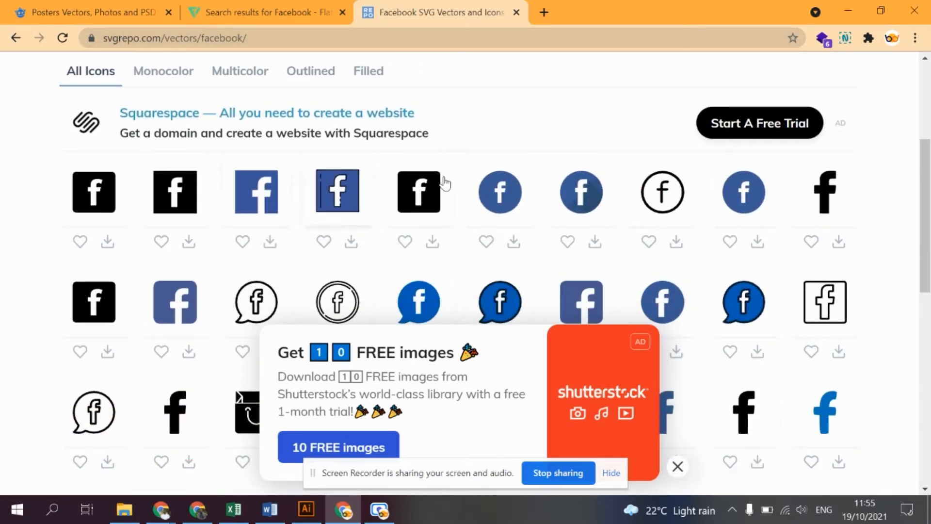
- Compare with the Flaticon Facebook icon, and download the similar round blue Facebook icon from SVG Repo as an SVG file
click(262, 11)
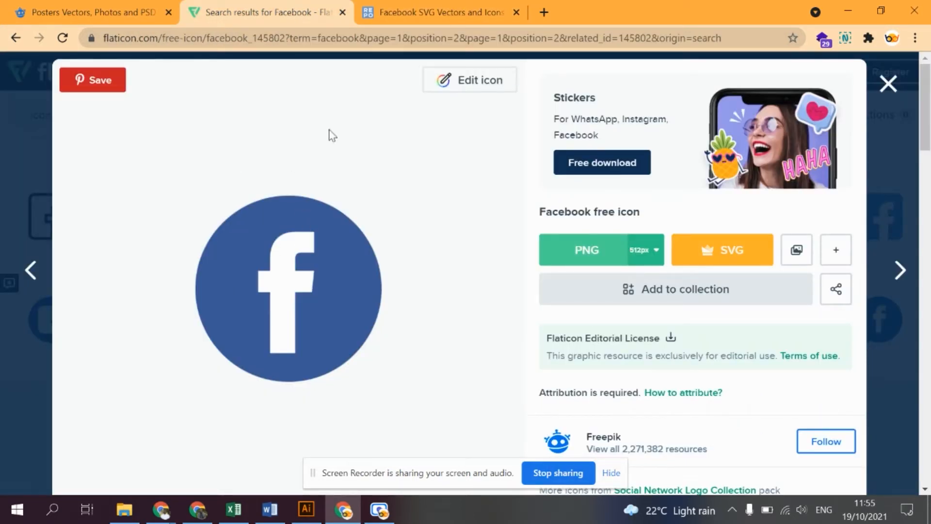
click(427, 12)
click(493, 193)
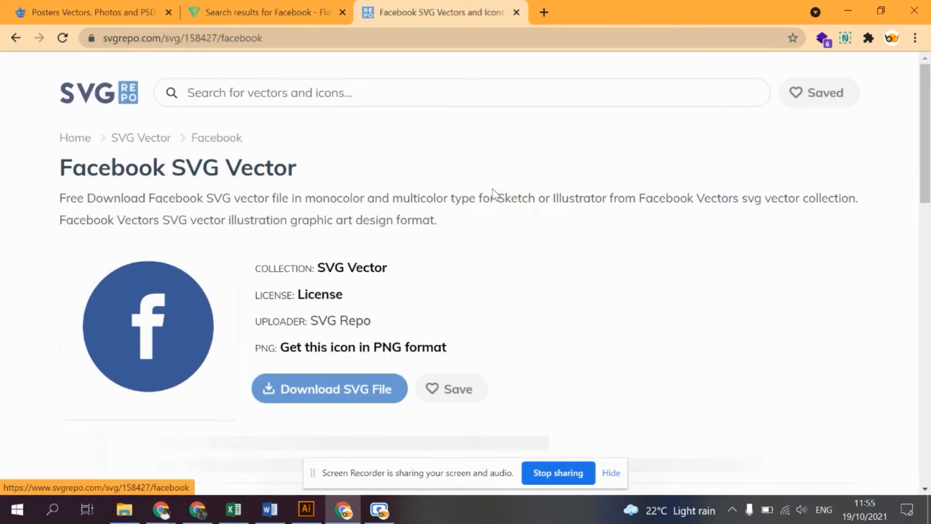
click(310, 386)
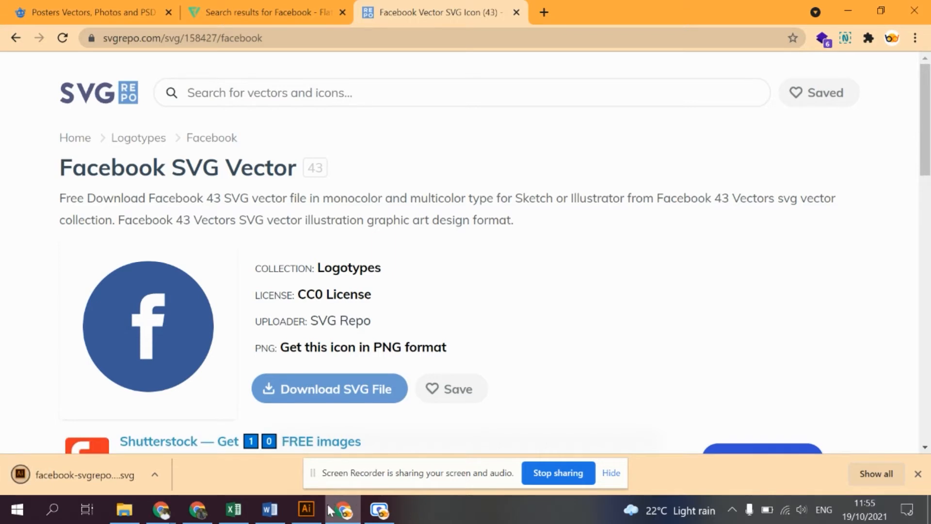
- Switch to Illustrator and create a new document from the Google pixel/Pixel 2 mobile preset, 1080 x 1920 px in portrait orientation
click(306, 509)
click(71, 9)
click(92, 27)
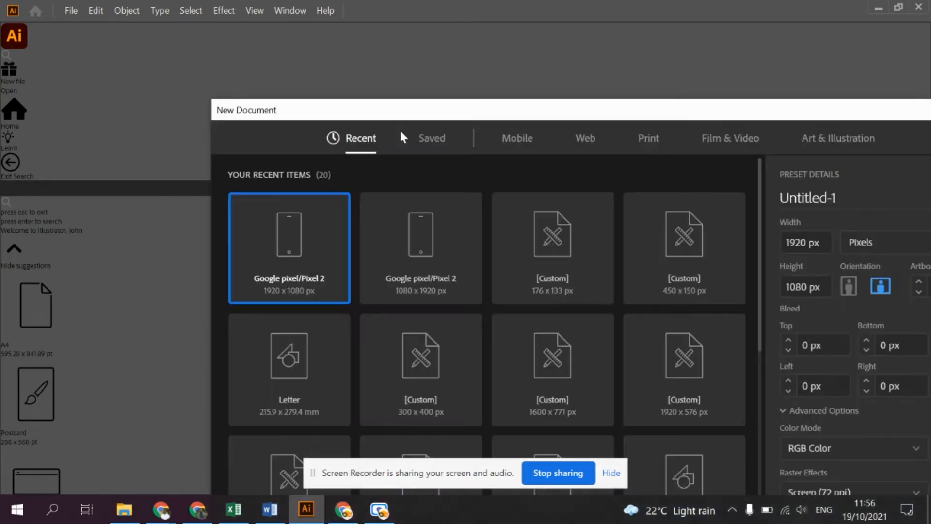
click(518, 139)
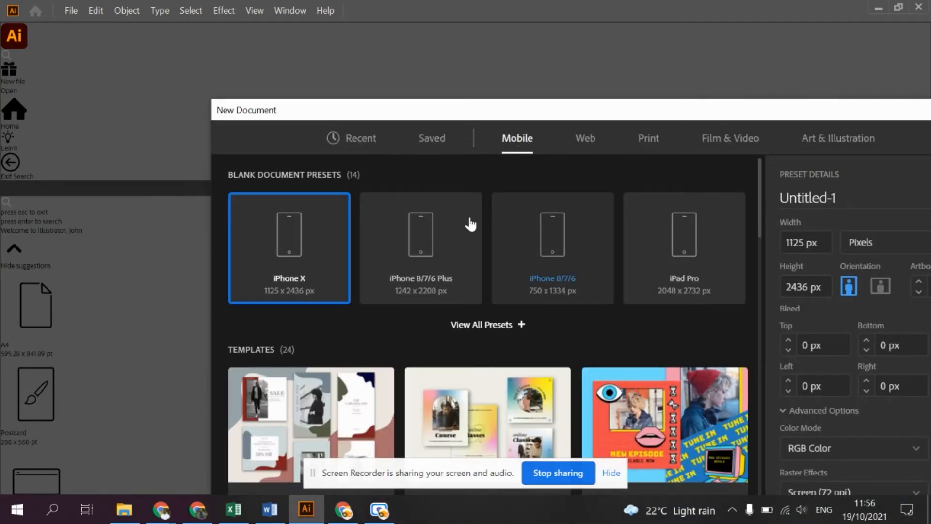
click(514, 325)
scroll(456, 344, down, 2)
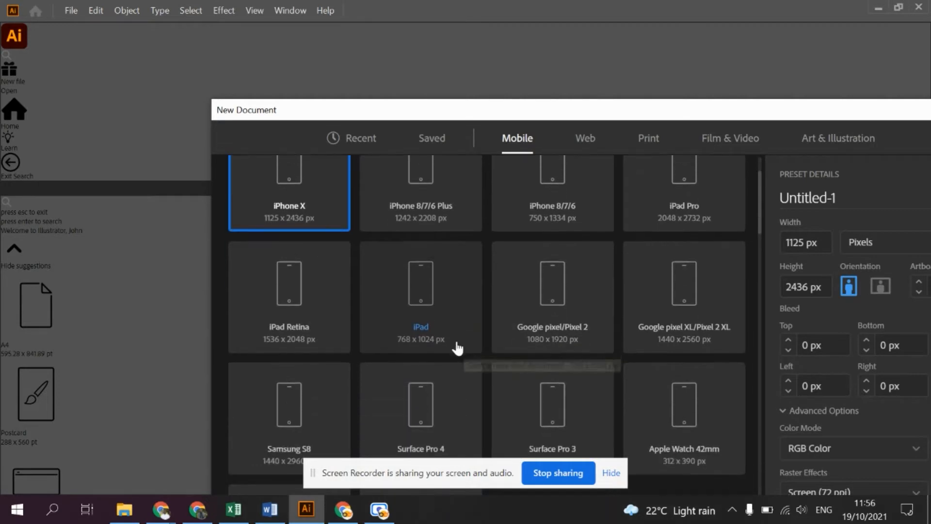
click(585, 313)
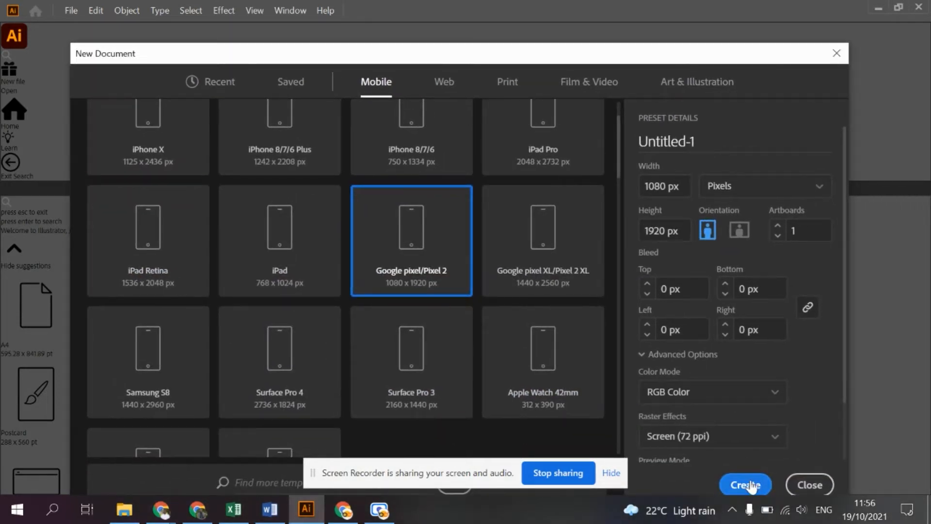
click(746, 484)
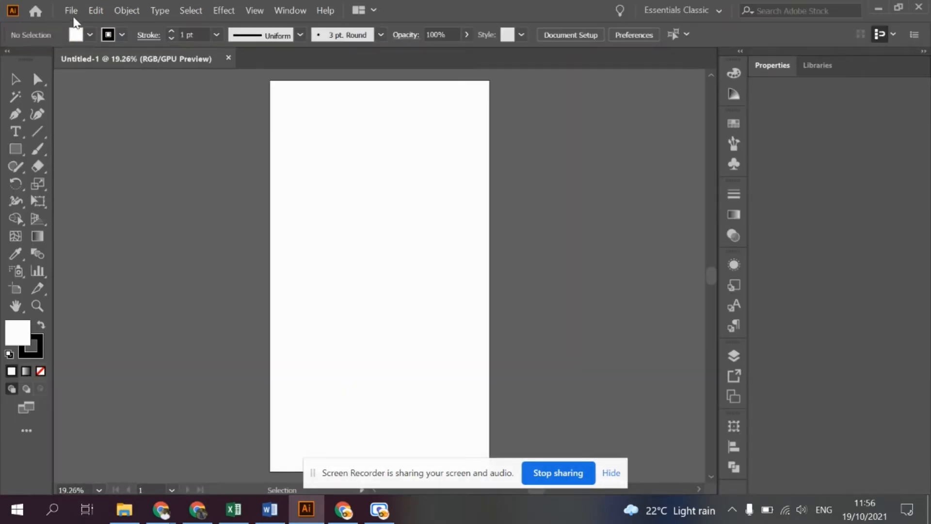
click(73, 15)
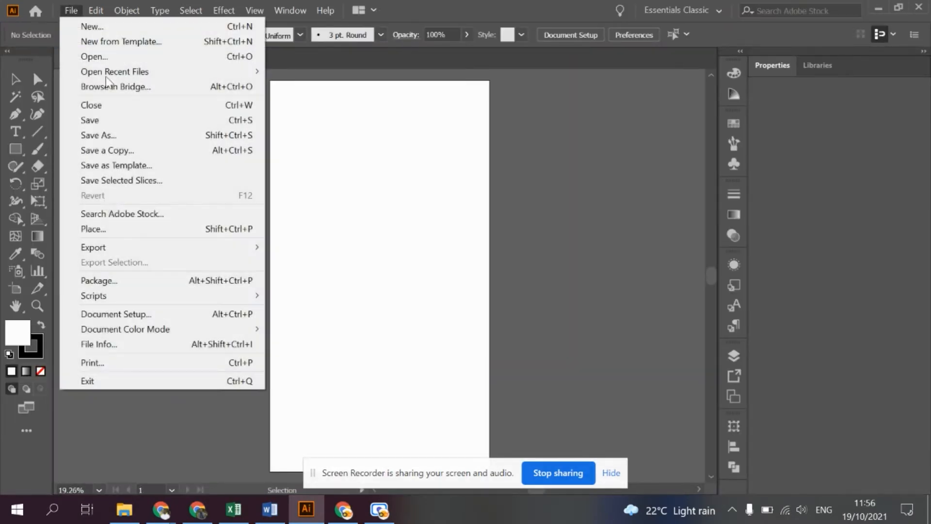
click(435, 6)
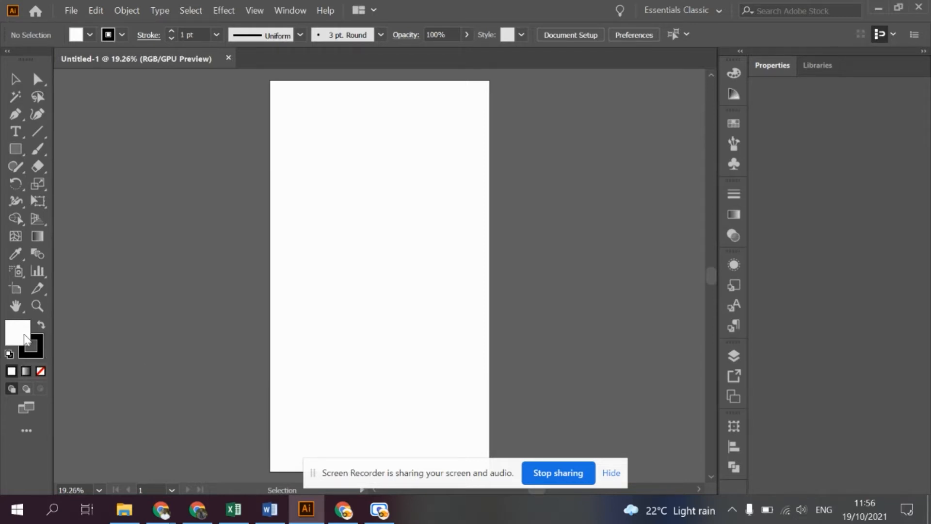
- Draw a nearly square rectangle slightly above and left of the artboard's centre, and select it with the Selection tool
click(16, 148)
drag(288, 200, 376, 297)
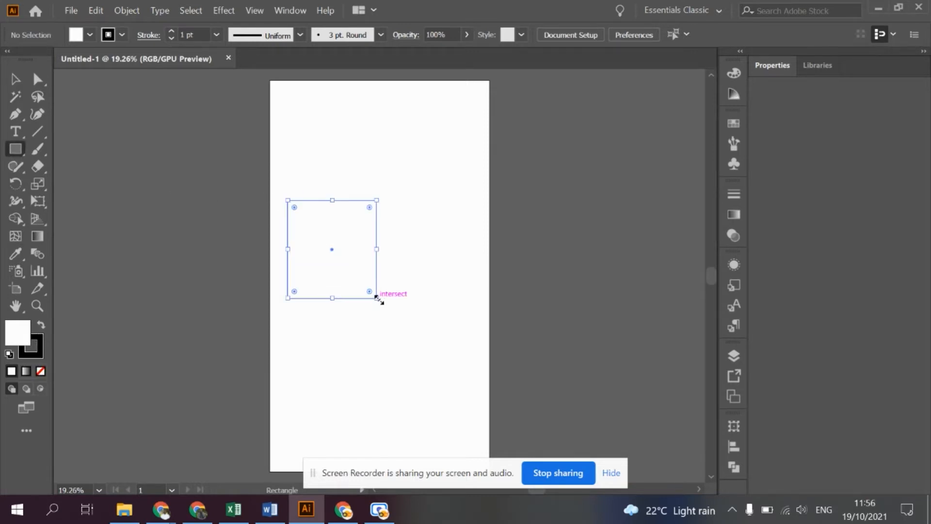
click(15, 79)
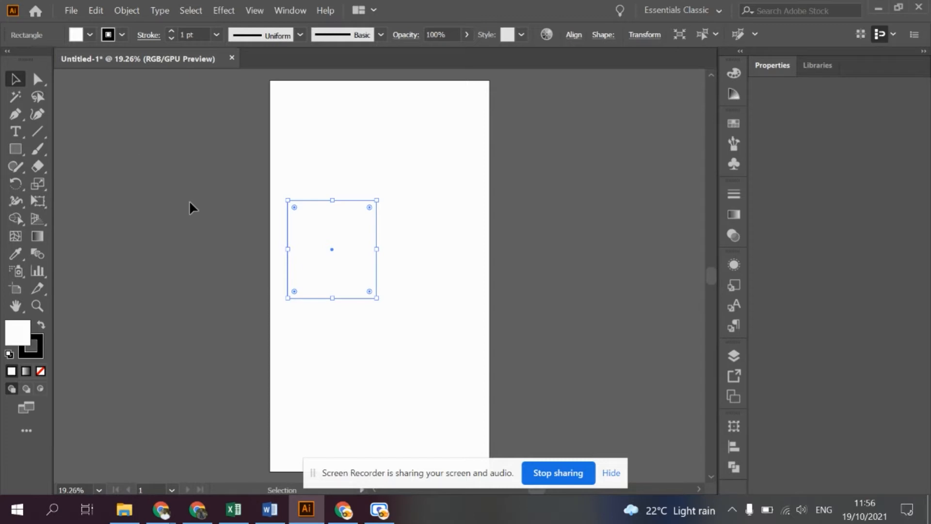
click(284, 290)
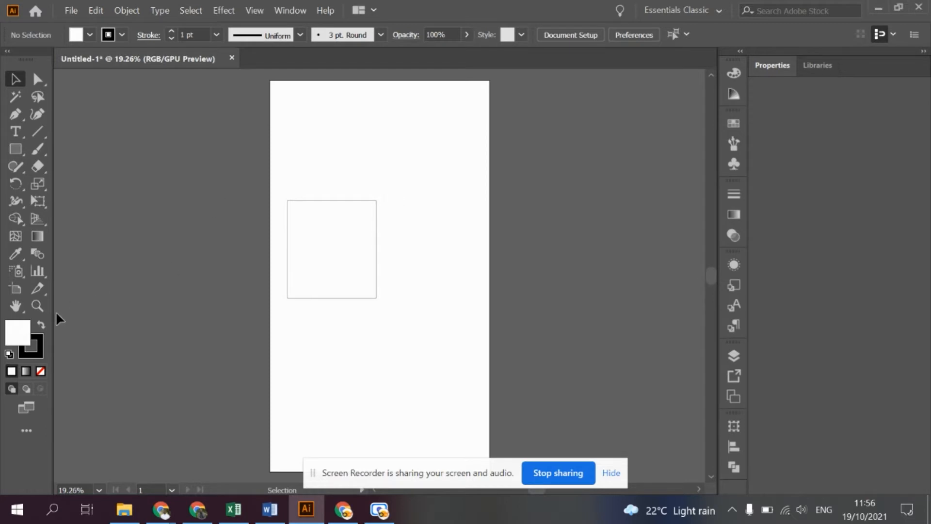
click(331, 244)
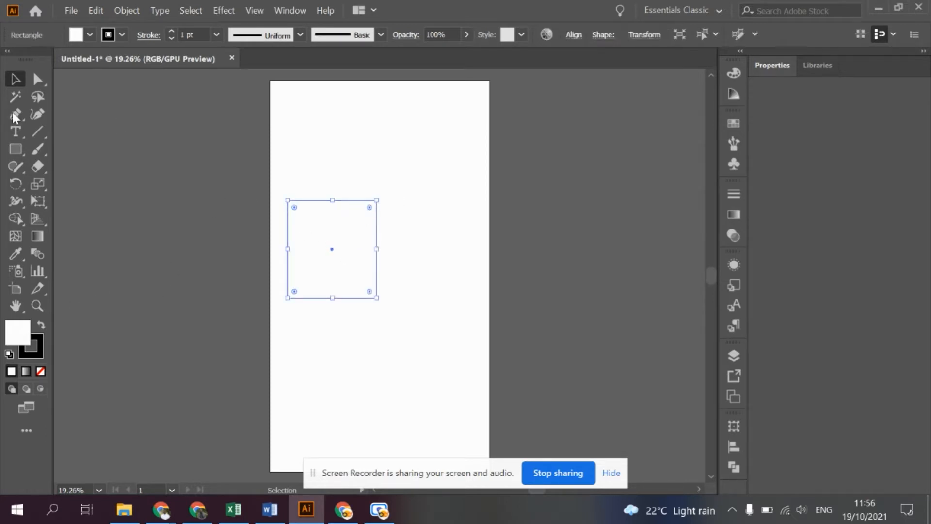
- Draw a larger rectangle that covers the first one and extends past both sides of the artboard, and send it to the back
click(16, 149)
mouse_move(259, 148)
mouse_down()
mouse_move(513, 368)
mouse_move(518, 385)
mouse_up()
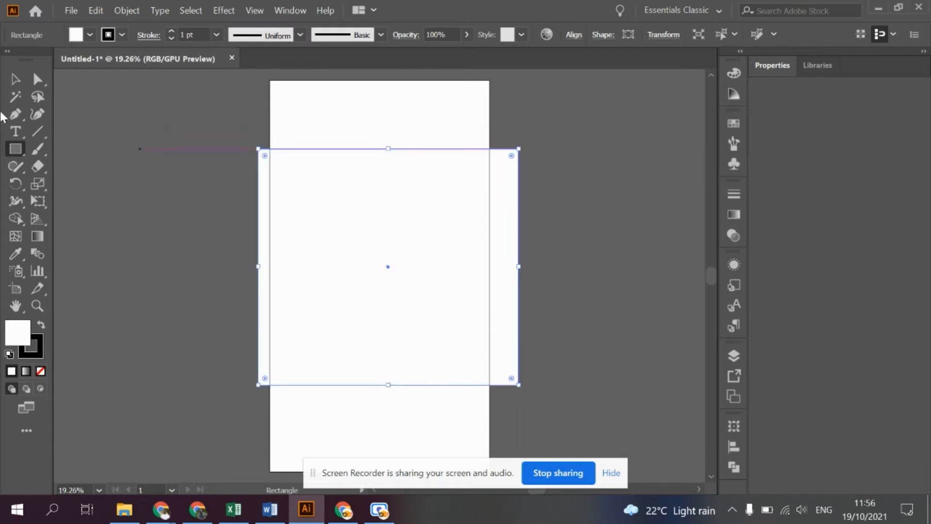
key(v)
right_click(436, 266)
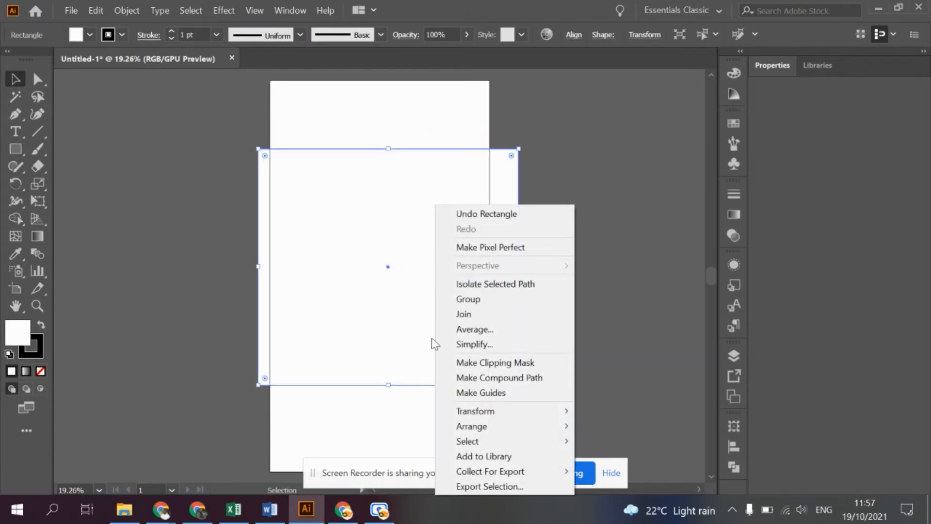
mouse_move(504, 426)
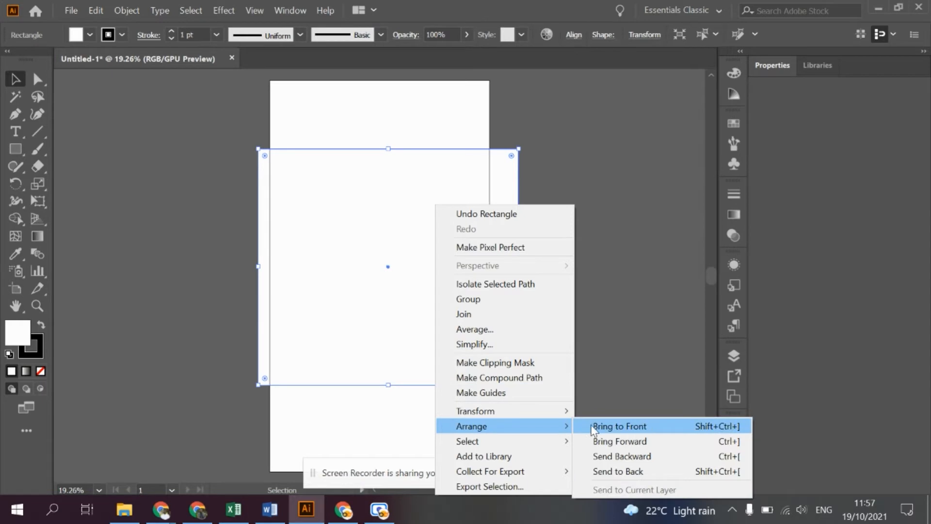
click(618, 473)
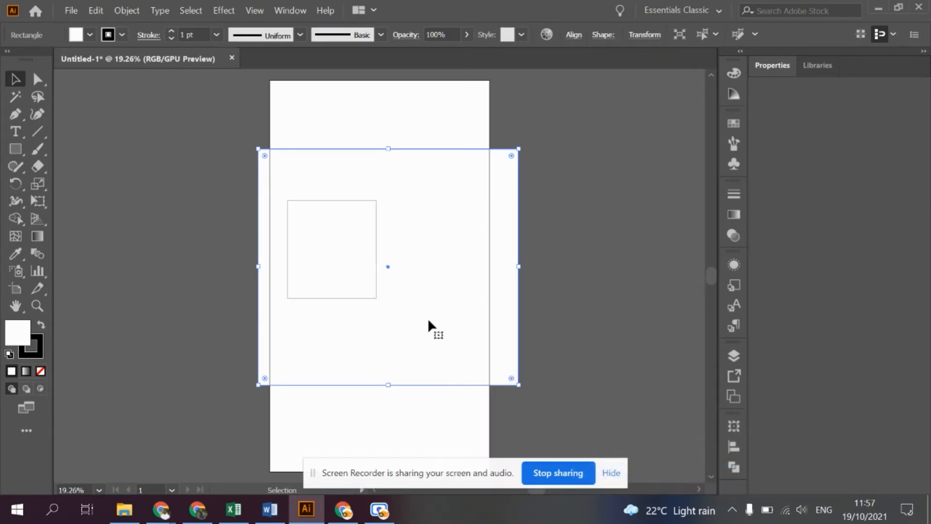
- Swap the fill and stroke of the large rectangle so it is filled black with a white stroke, and deselect it
click(362, 261)
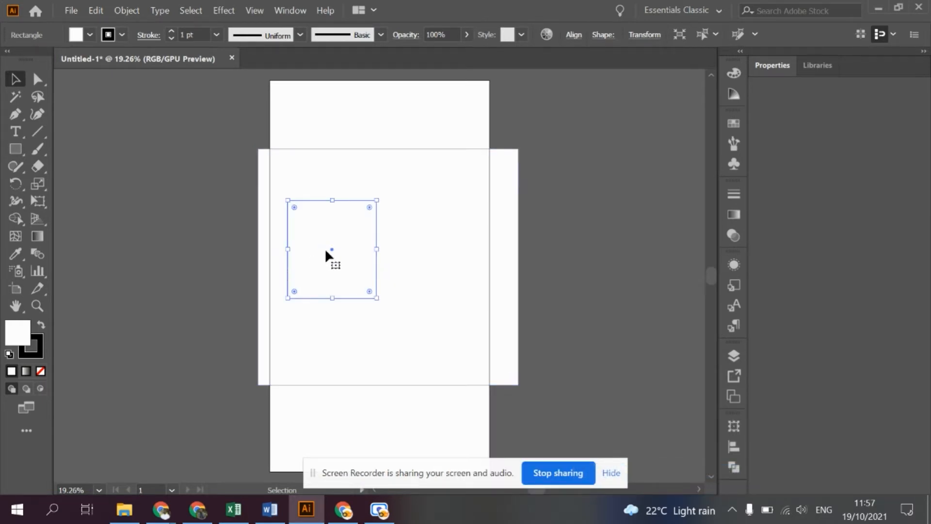
click(383, 248)
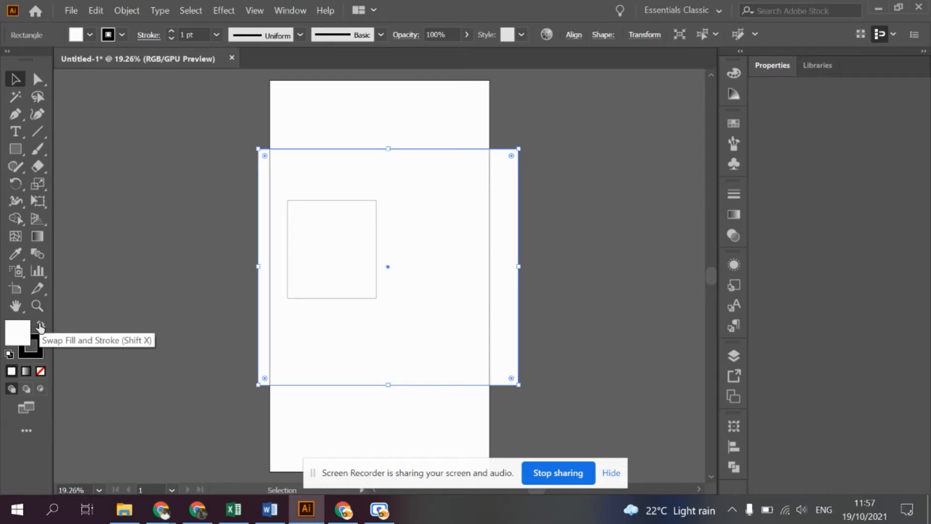
click(40, 325)
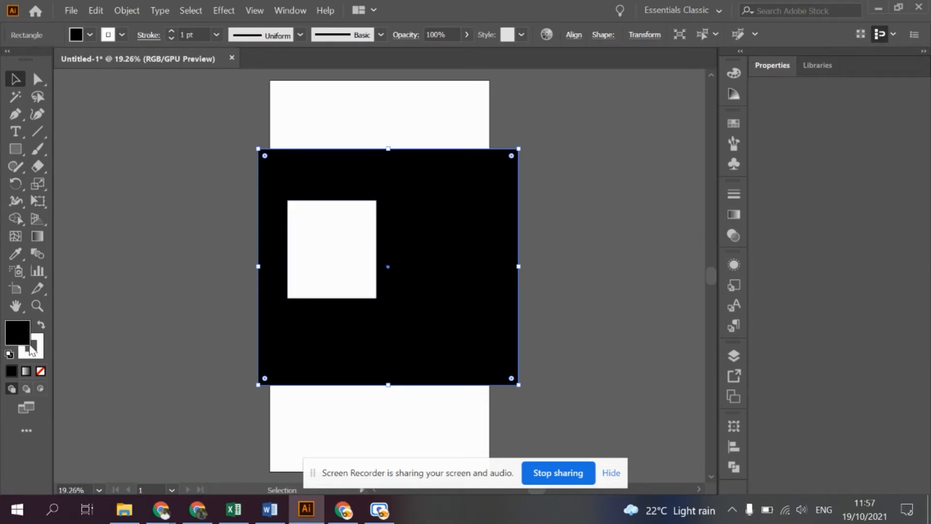
click(138, 208)
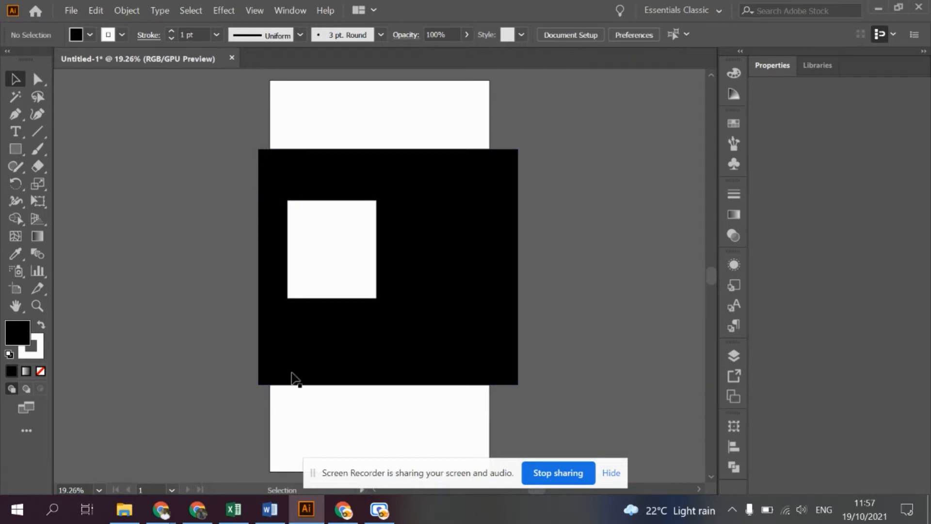
key(alt)
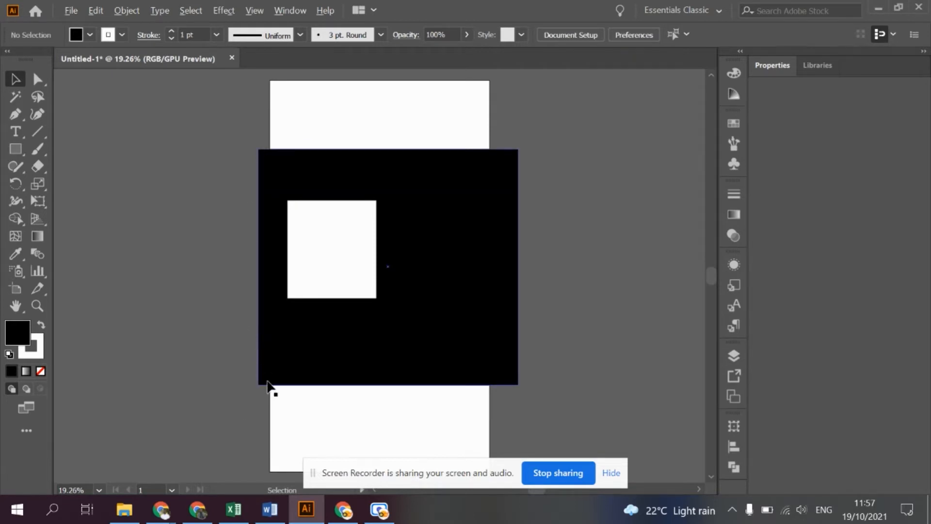
scroll(269, 387, up, 15)
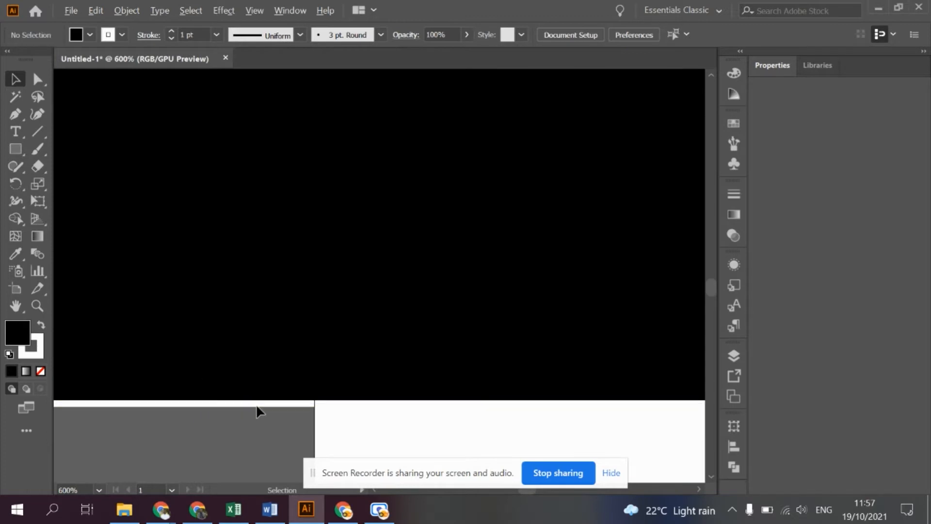
scroll(256, 420, down, 20)
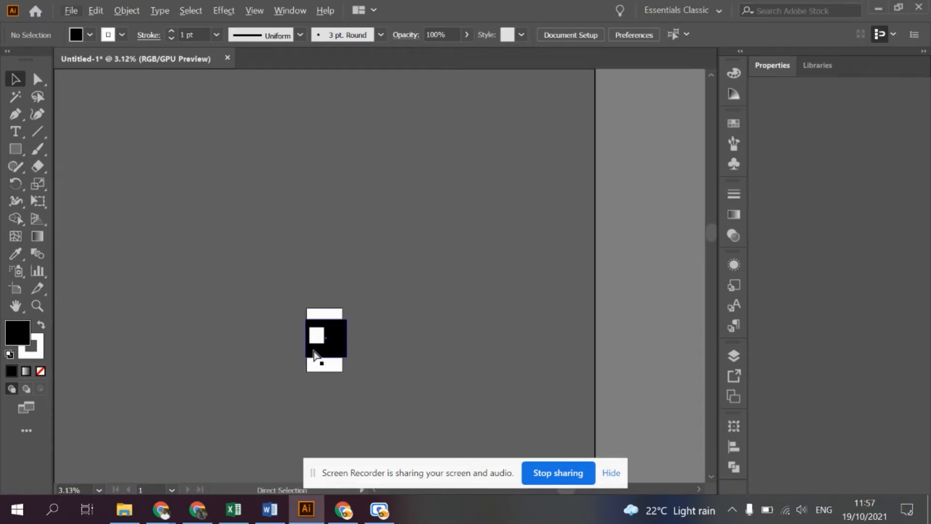
key(ctrl+0)
click(338, 242)
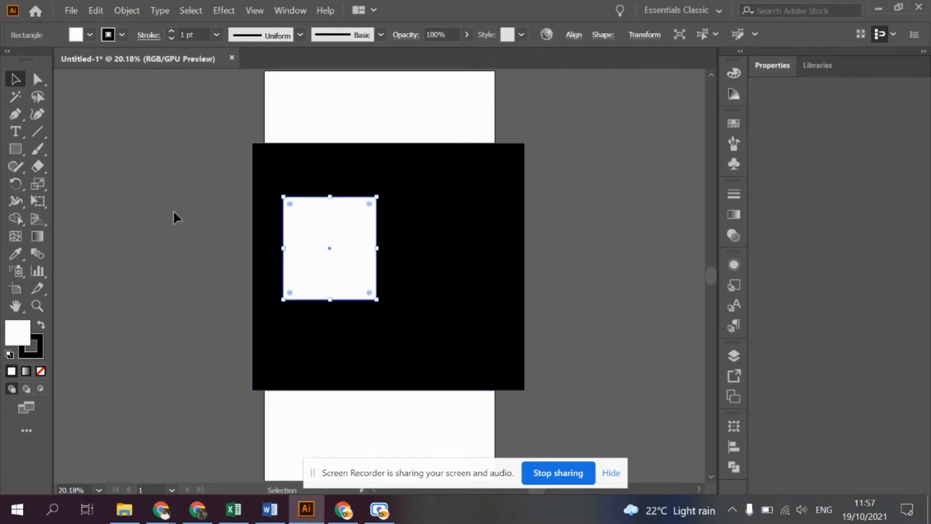
shift+click(483, 342)
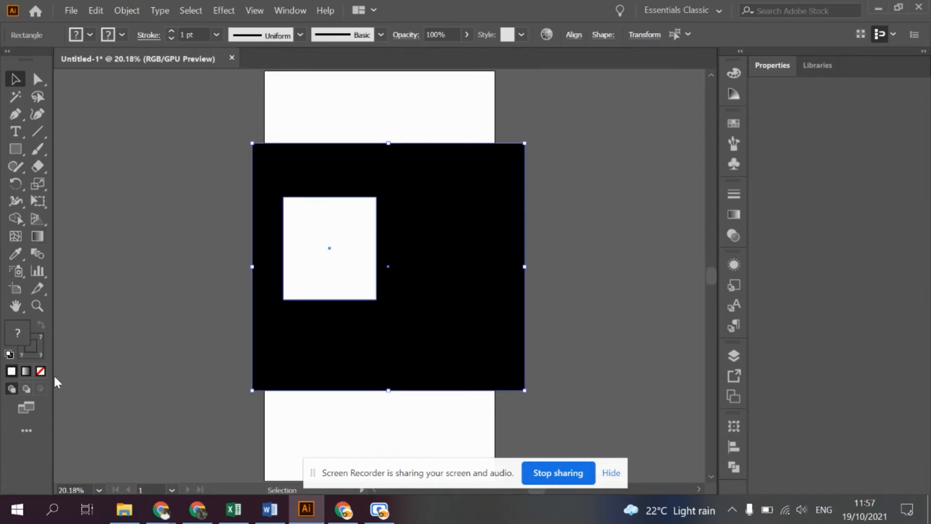
click(97, 407)
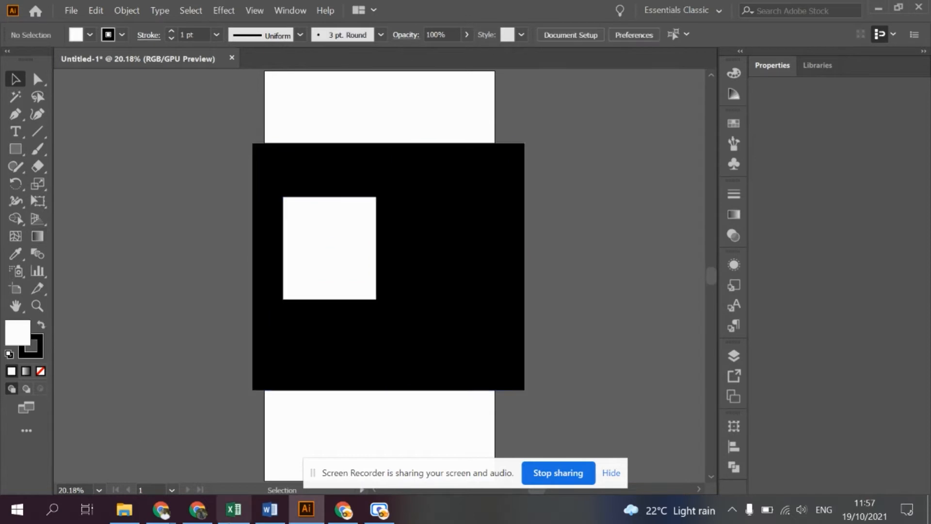
- Find the downloaded facebook-svgrepo-com.svg file in the Downloads folder and open it in Illustrator
click(343, 509)
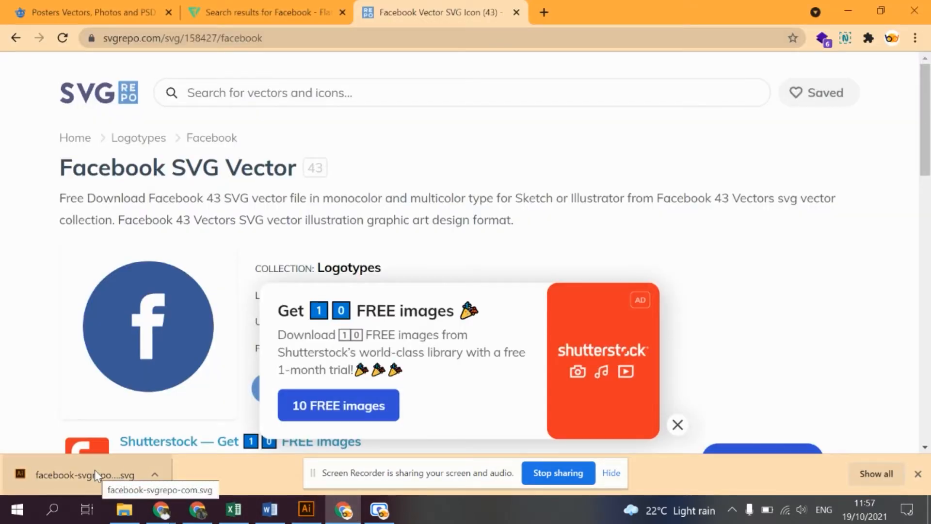
click(155, 474)
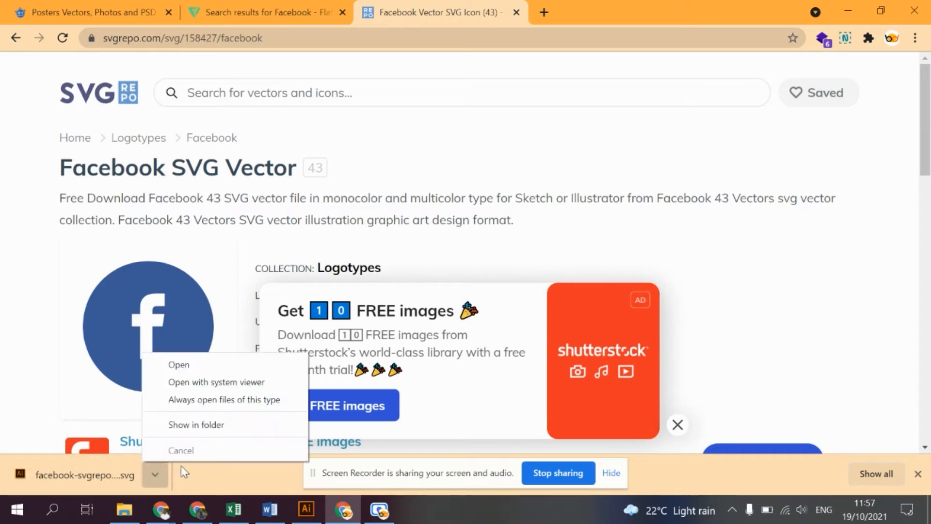
click(125, 510)
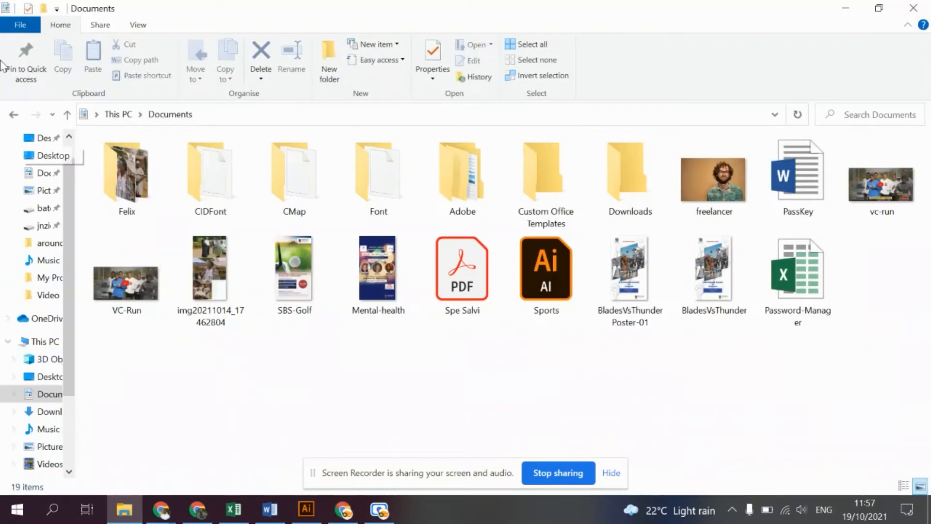
click(40, 412)
double_click(102, 212)
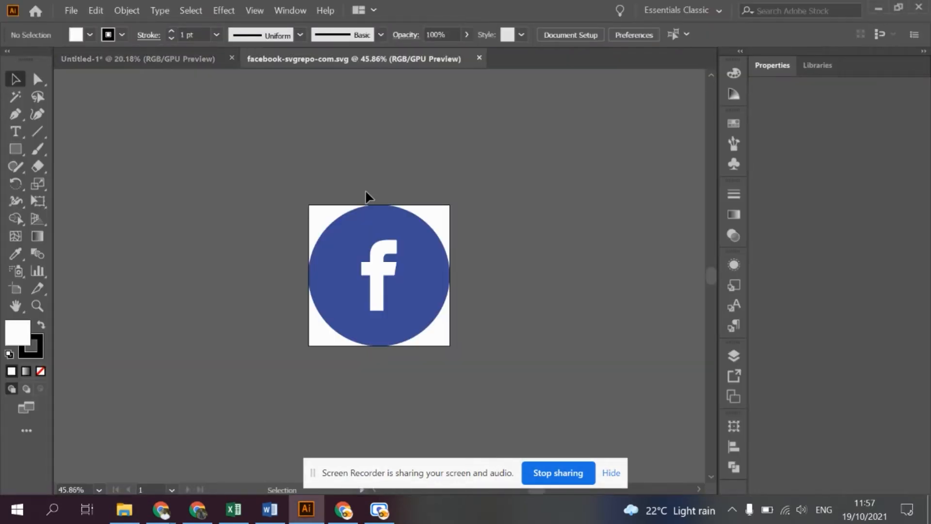
click(361, 241)
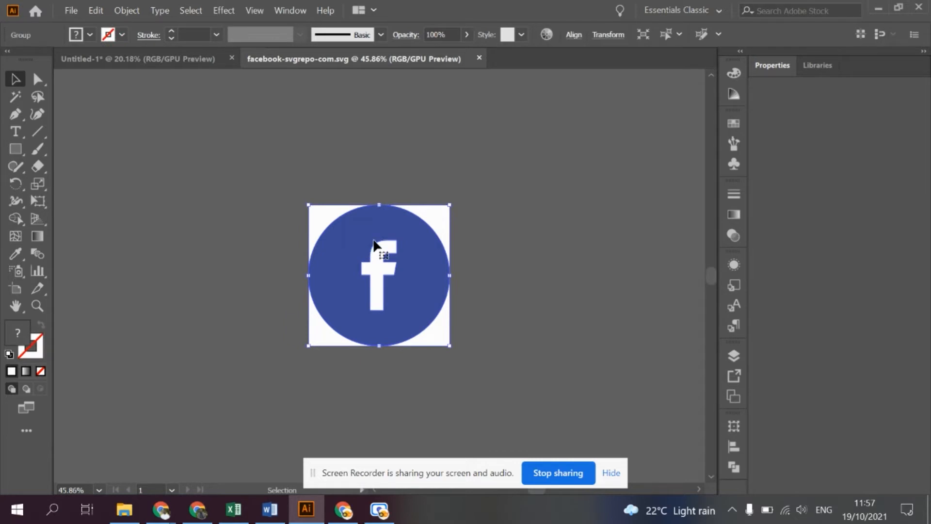
drag(348, 234, 596, 151)
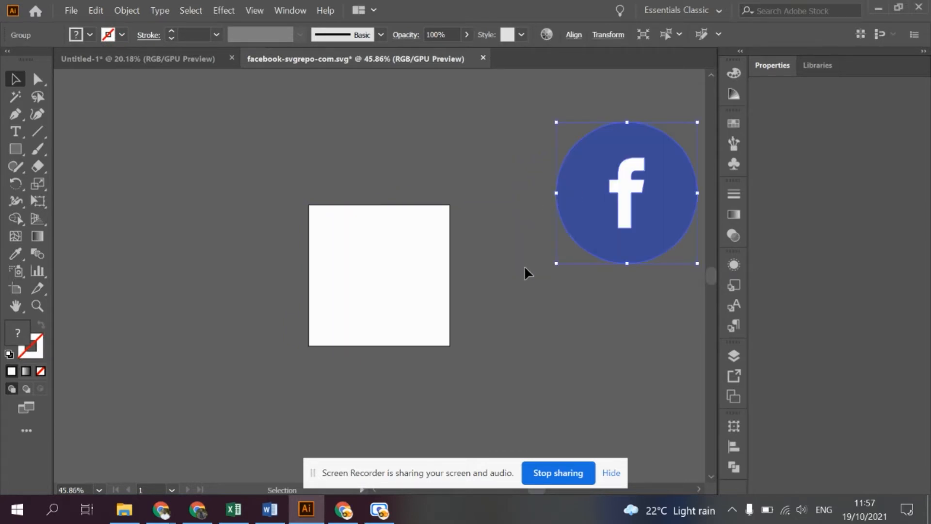
key(ctrl+z)
- Copy the Facebook icon into the Untitled-1 document and place it on the black rectangle, to the right of the white one
drag(384, 217, 144, 61)
drag(296, 174, 451, 261)
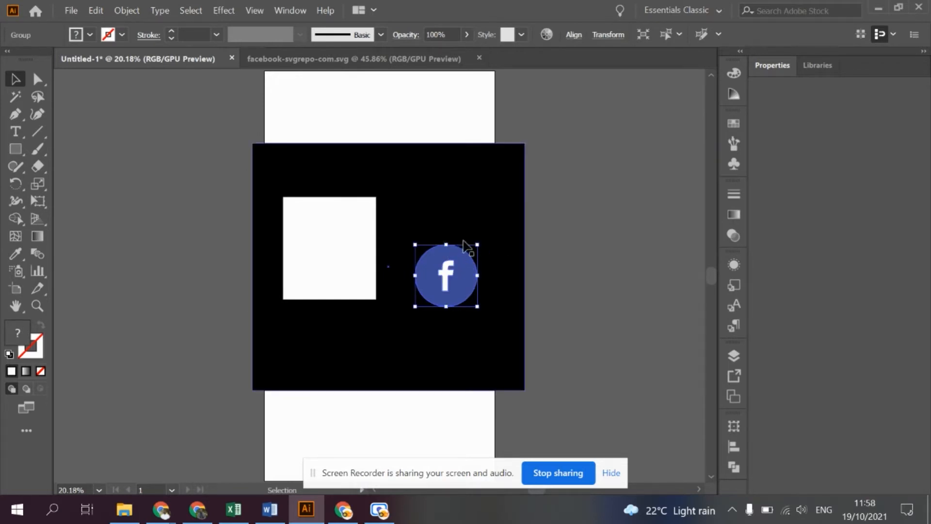
click(464, 245)
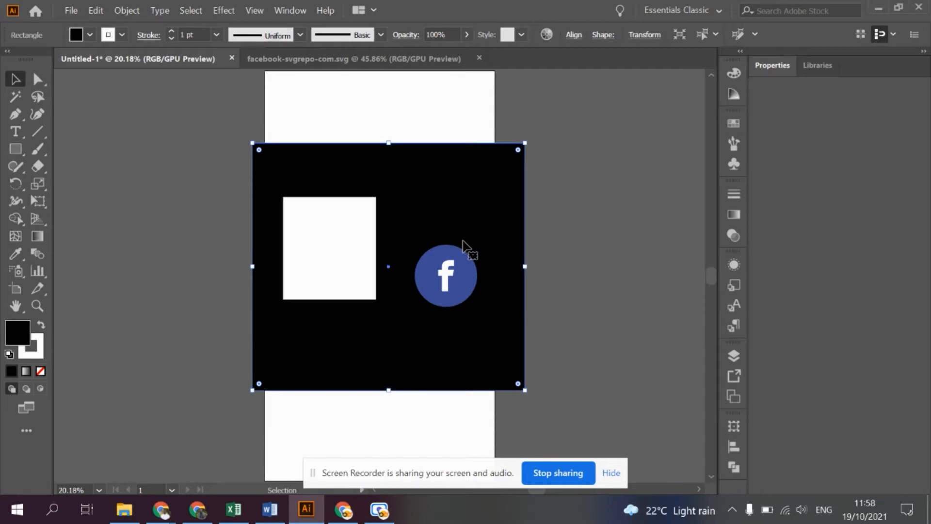
- Bring a second copy of the Facebook icon from the SVG document into Untitled-1, and delete that extra copy
click(313, 59)
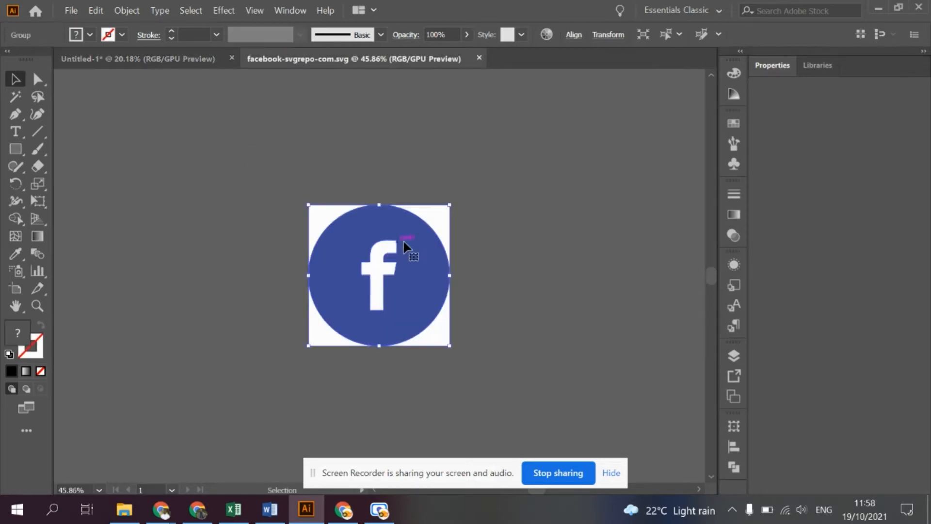
drag(408, 249, 146, 56)
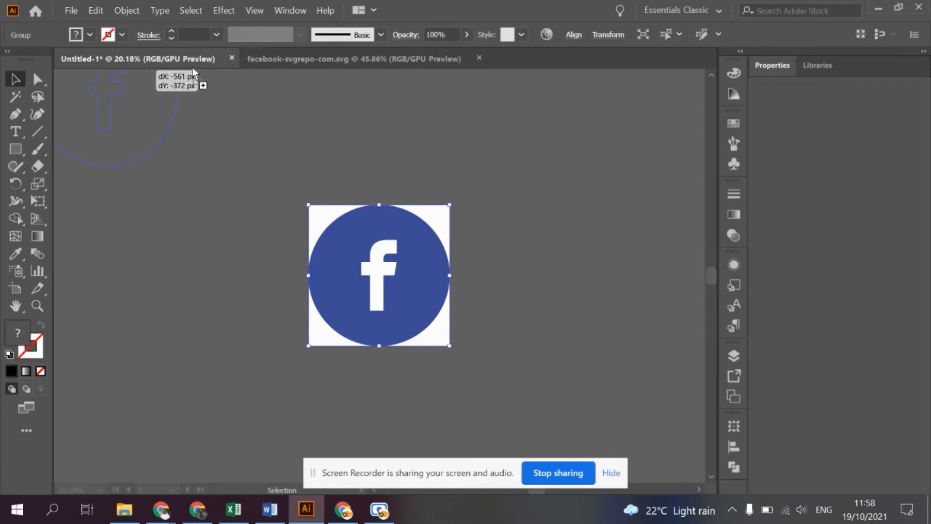
drag(292, 58, 293, 57)
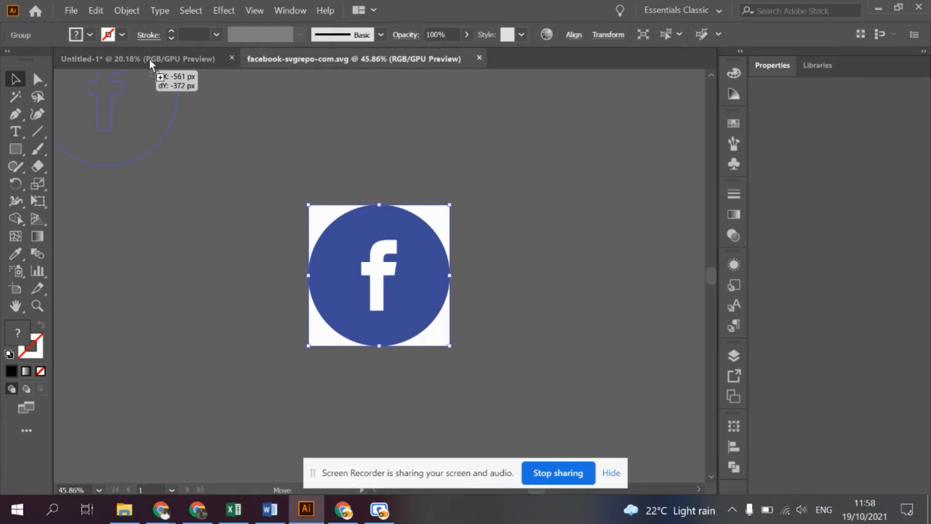
drag(144, 59, 146, 61)
drag(195, 99, 275, 171)
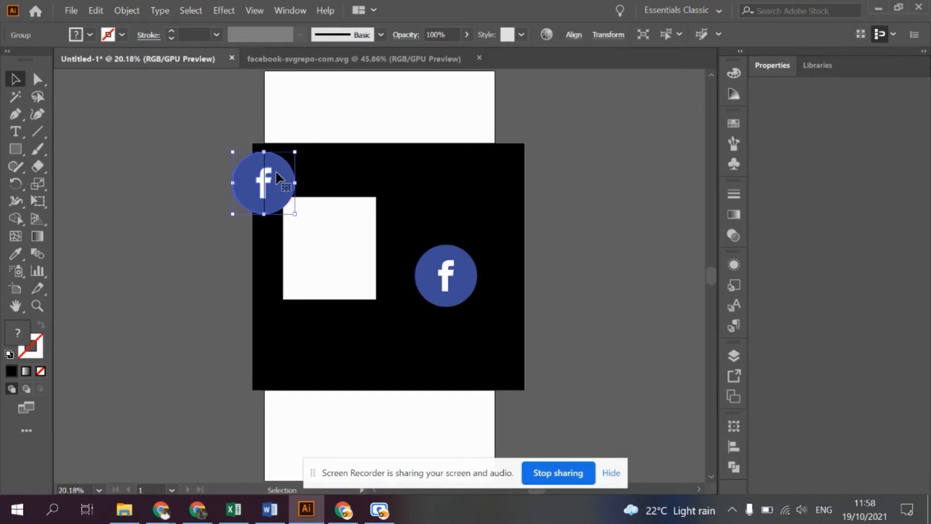
key(Delete)
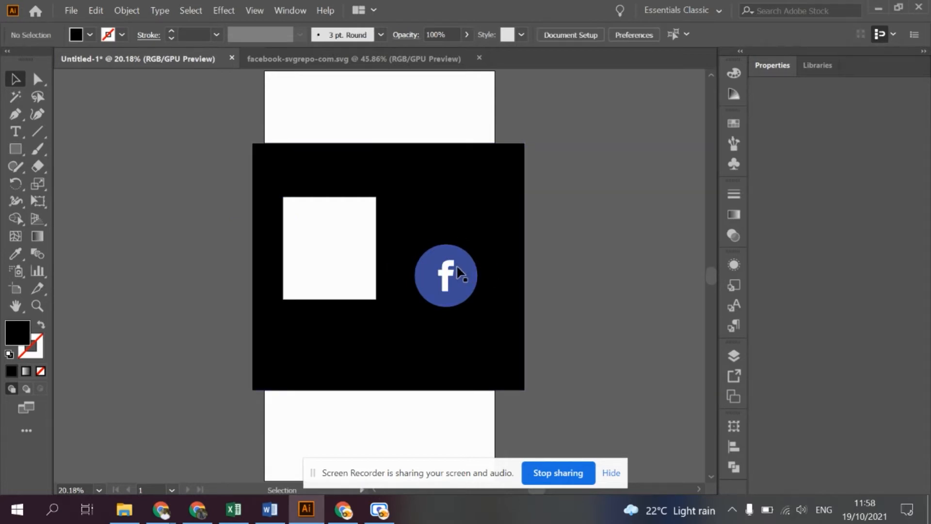
- Select the Facebook icon and show the document's layers, narrowing their display to uncover the artwork
click(465, 274)
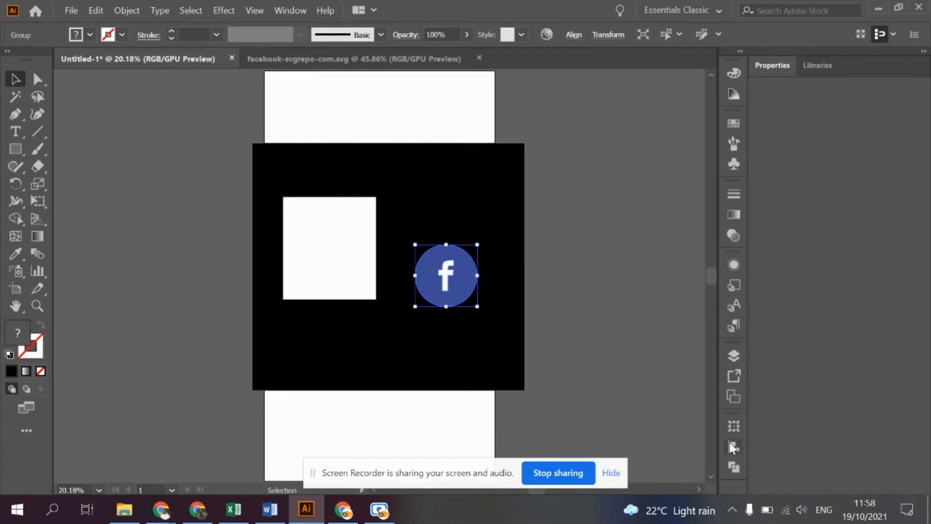
click(734, 357)
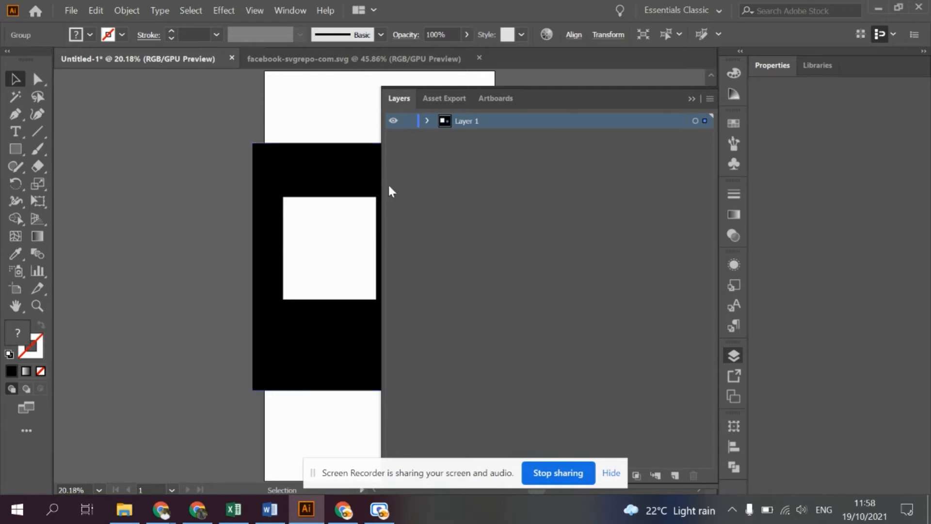
drag(379, 185, 560, 196)
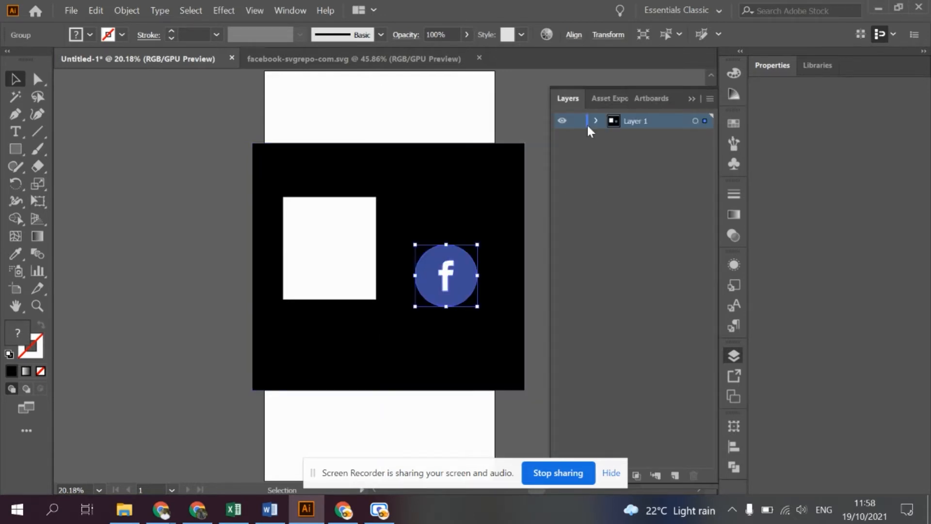
- Choose the Essentials Classic workspace and expand Layer 1 to list the objects it contains
click(689, 10)
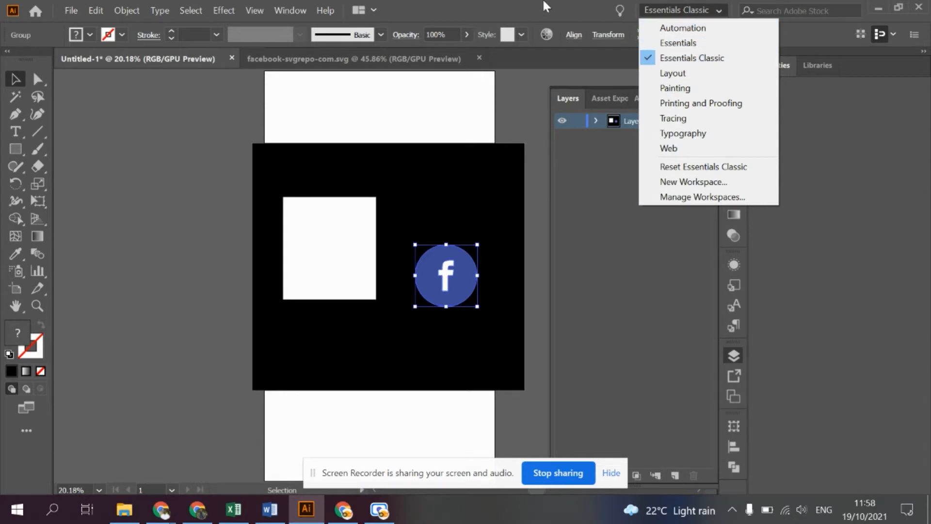
click(692, 58)
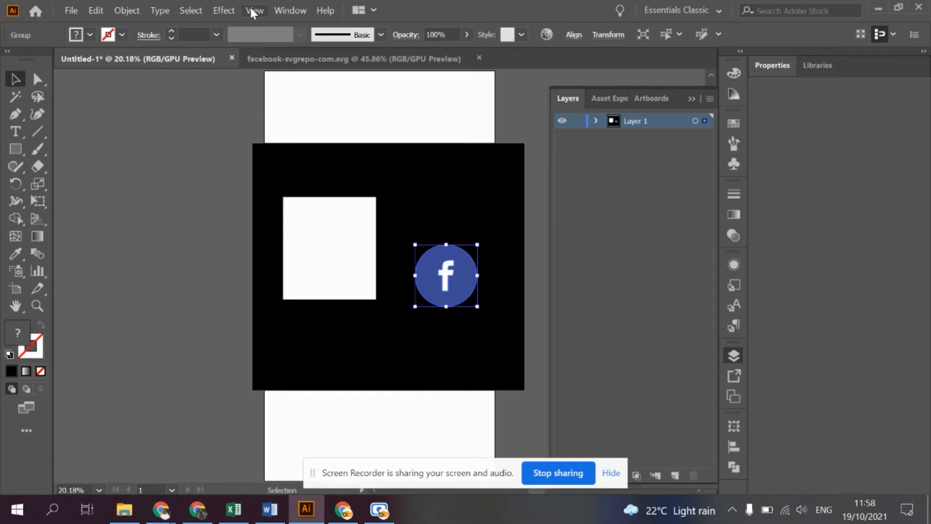
click(277, 7)
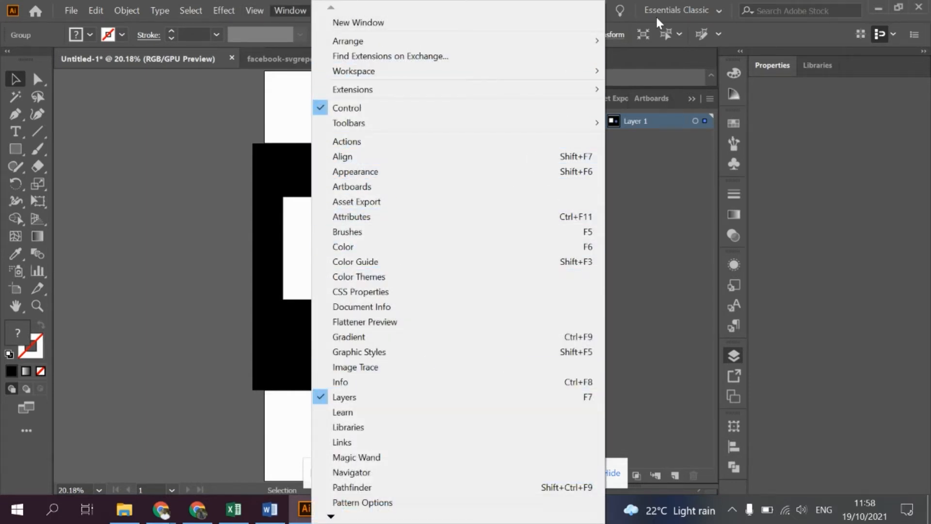
click(823, 197)
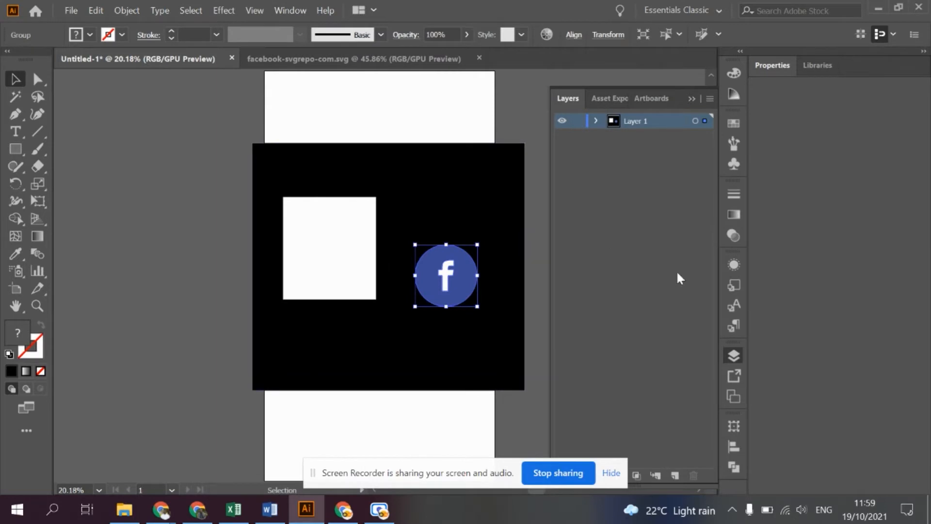
click(595, 120)
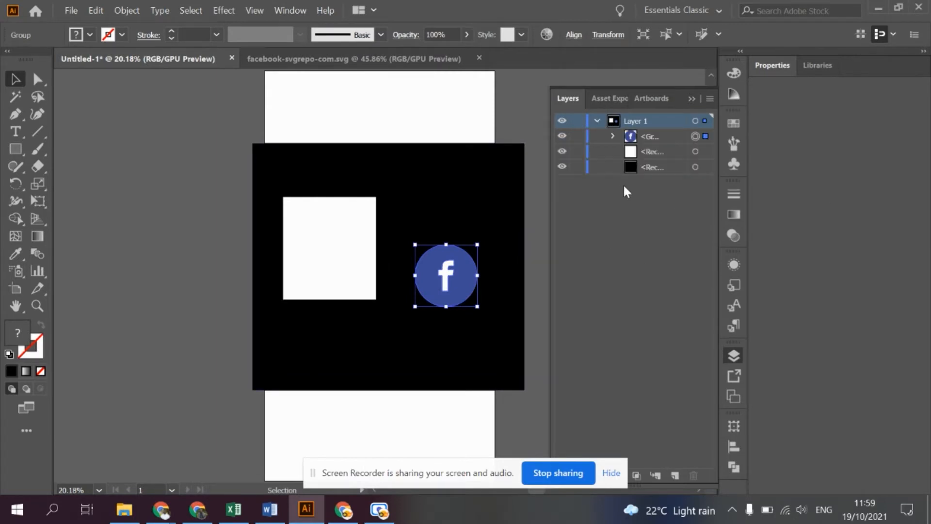
- Expand the Facebook icon's group in the layer list and select its circle and letter f separately, ending with the circle
click(612, 136)
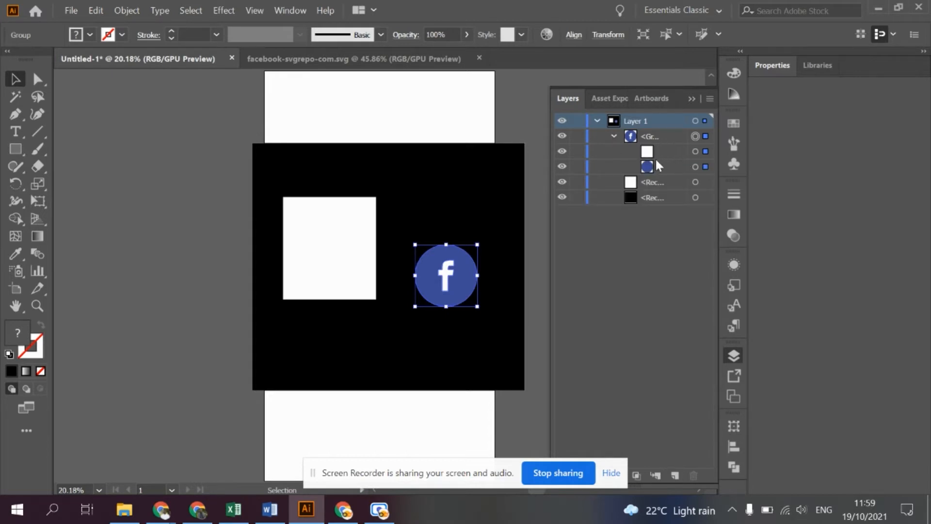
click(696, 166)
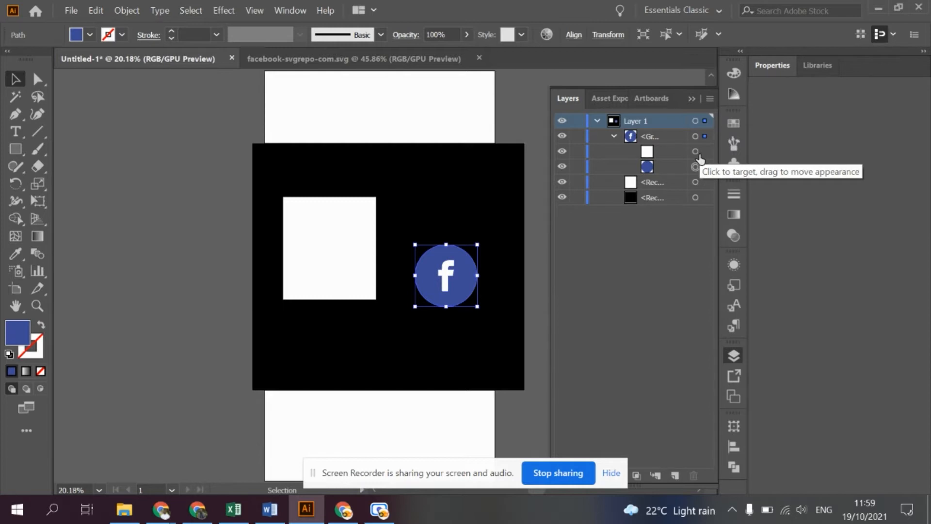
click(703, 154)
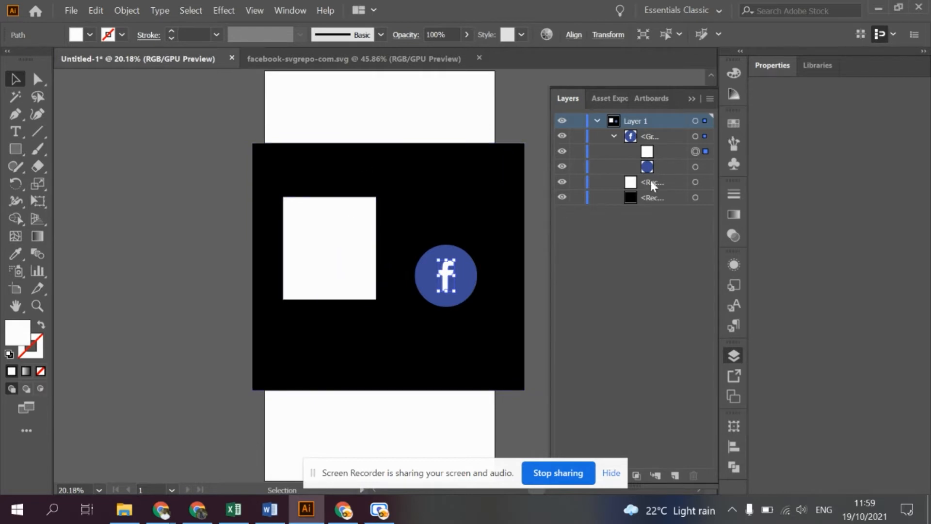
click(706, 168)
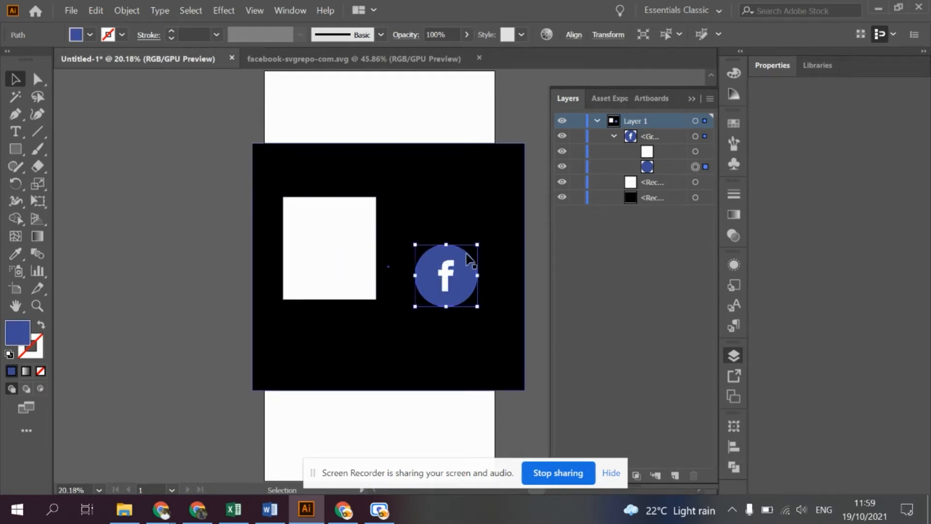
- Try filling the icon's blue circle with white (ffffff), and undo the colour change
double_click(19, 336)
text(ffffff)
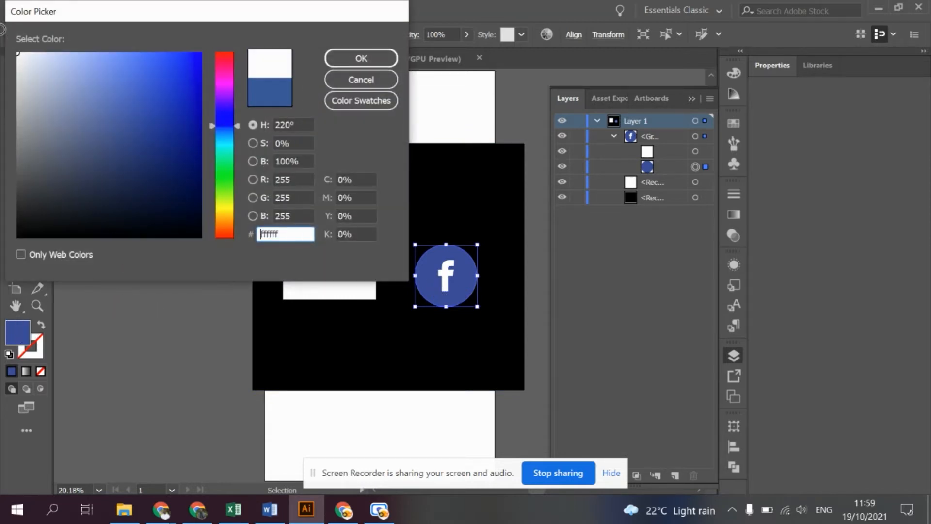
click(327, 61)
click(445, 274)
key(ctrl+z)
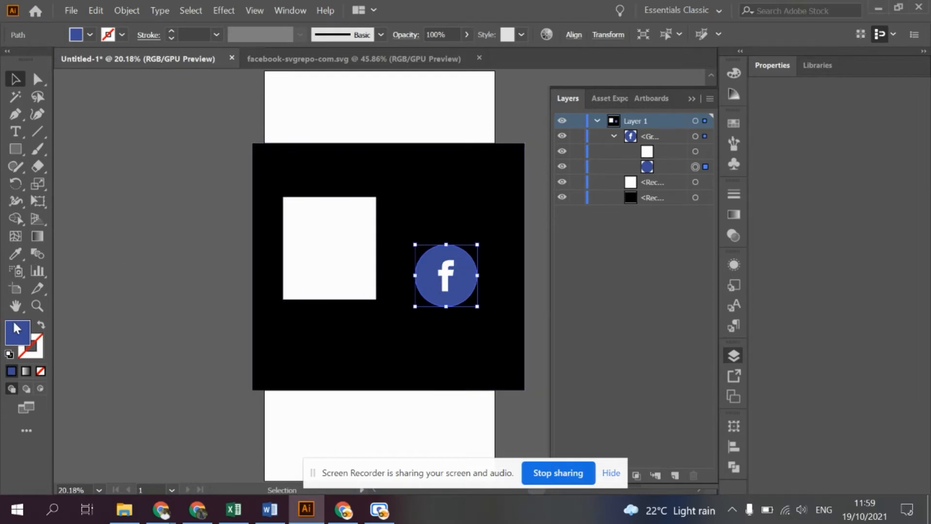
- Copy the hex colour code of the blue circle's fill without changing the fill
double_click(15, 329)
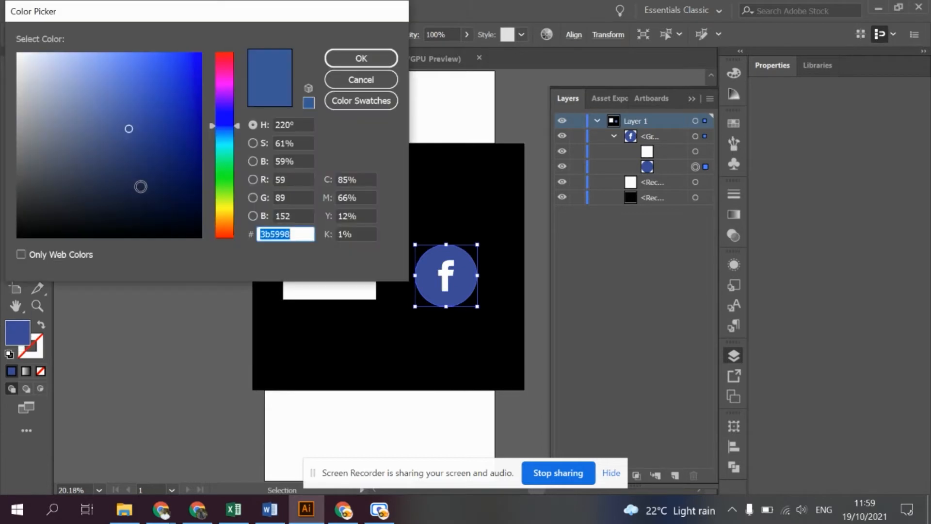
double_click(273, 236)
click(340, 85)
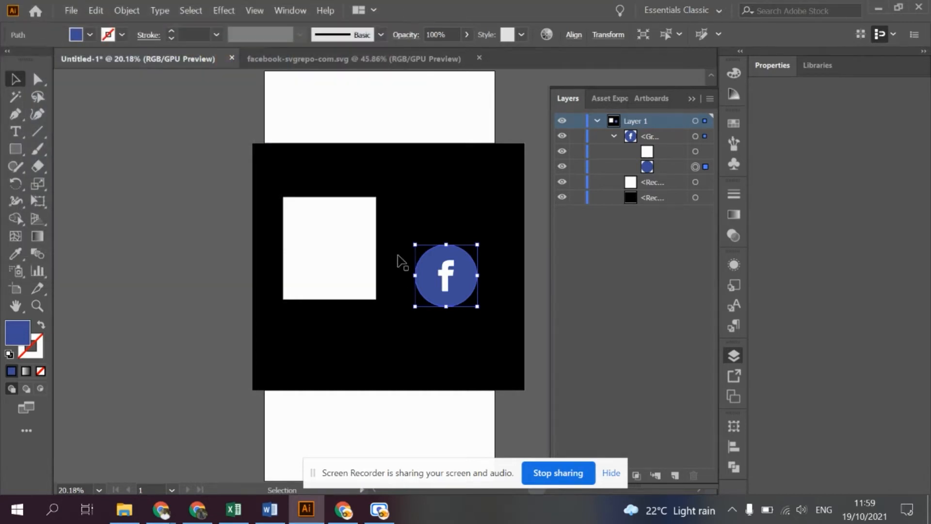
- Select only the icon's letter f through the layer list, and again on the artwork with the Direct Selection tool
click(695, 151)
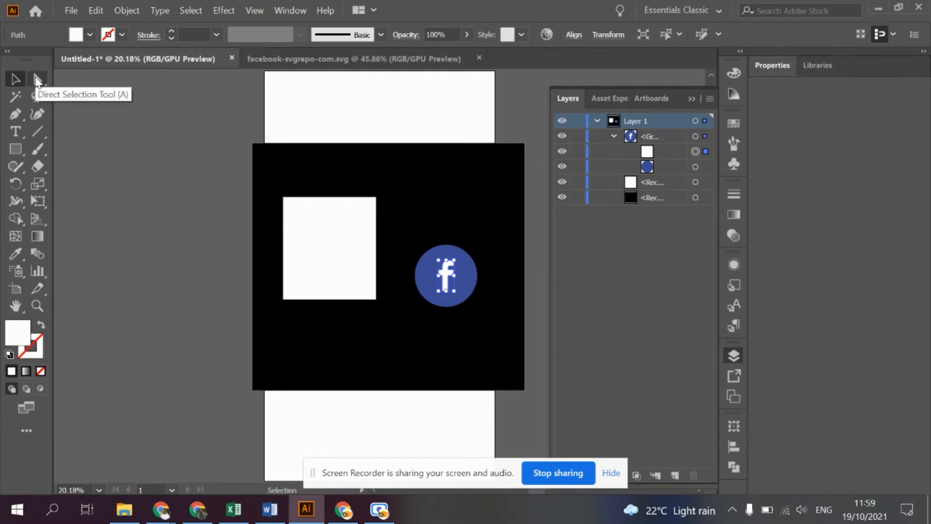
click(36, 80)
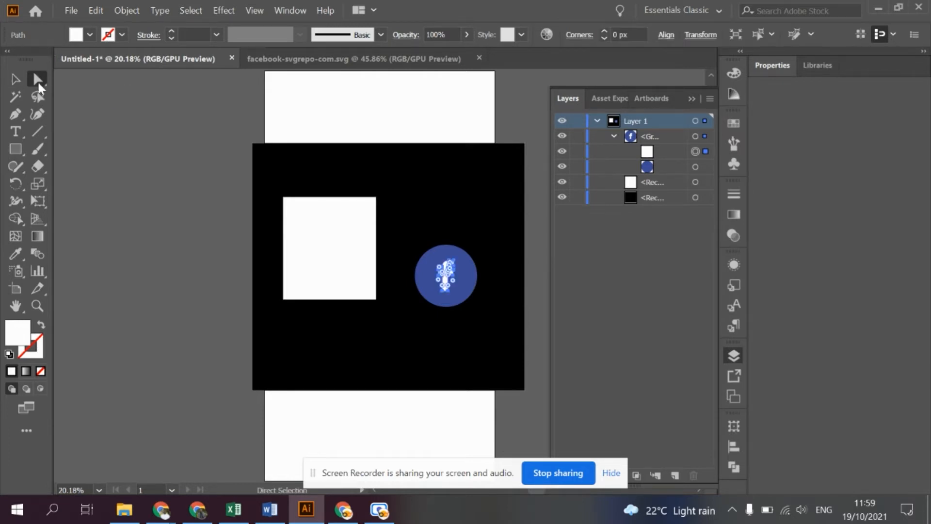
click(83, 231)
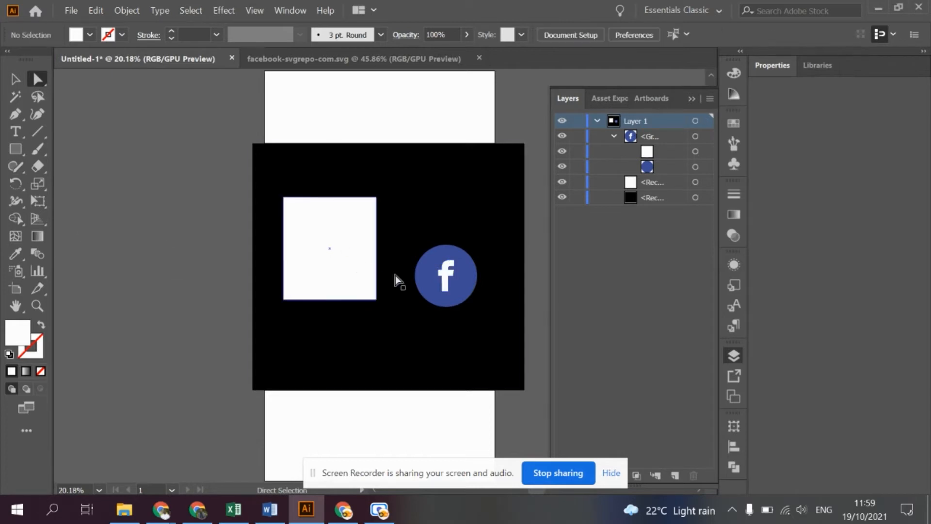
click(447, 277)
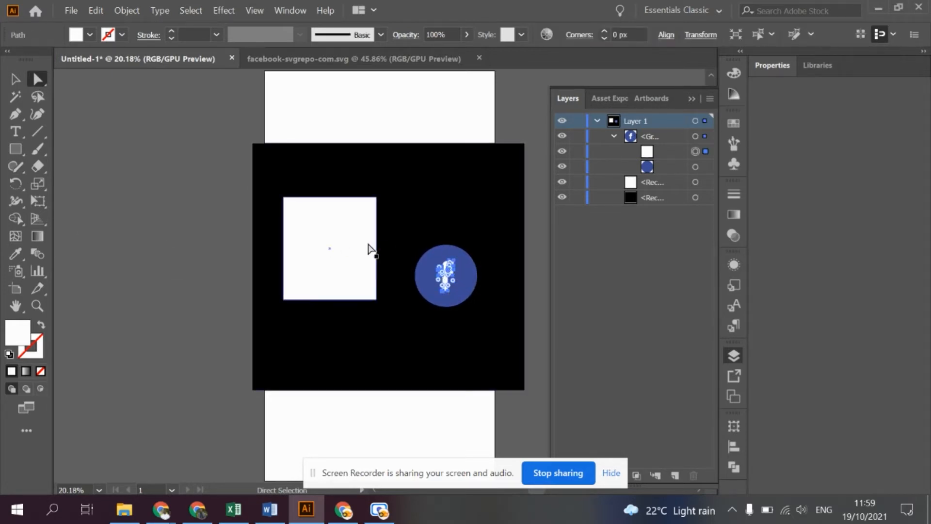
- Switch back to the Selection tool and select the black rectangle, followed by the whole Facebook icon as a group
click(15, 79)
click(368, 326)
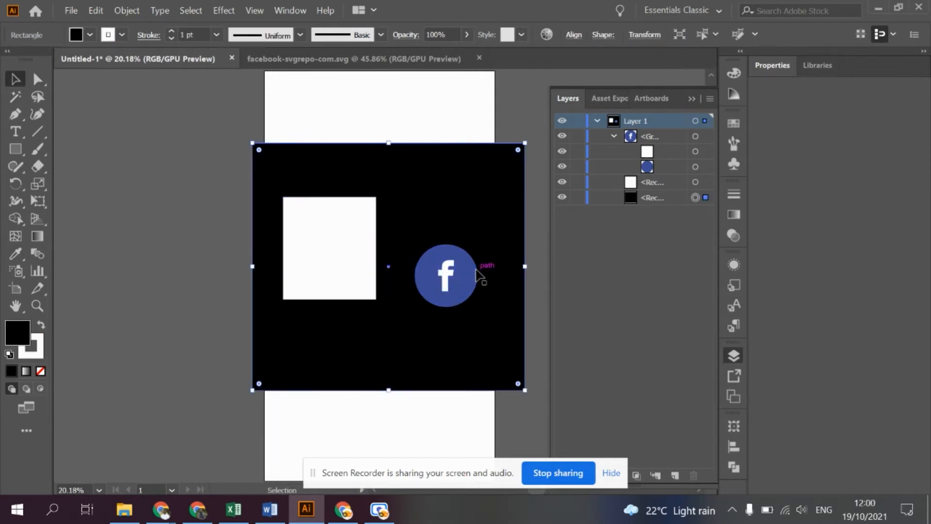
click(138, 269)
click(434, 292)
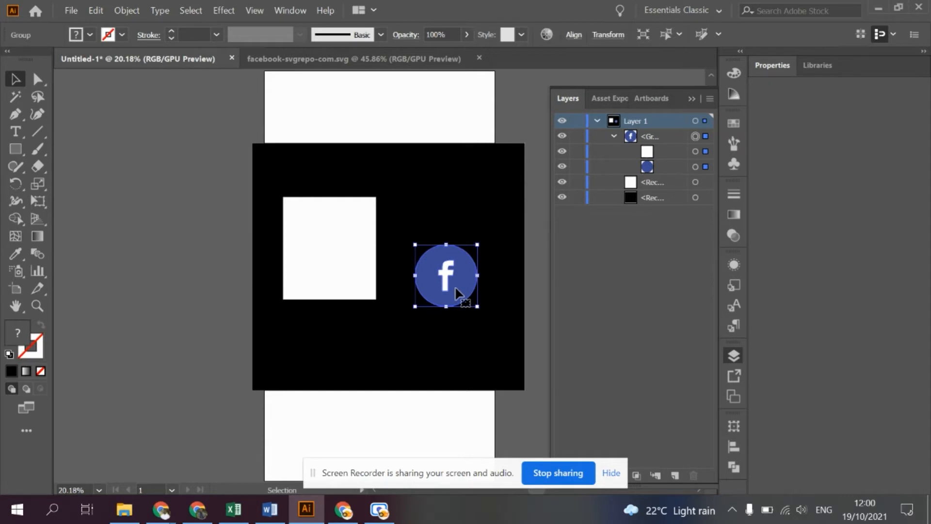
- Select only the circle inside the icon group and fill it with white (ffffff)
click(706, 166)
double_click(20, 333)
drag(68, 162, 3, 31)
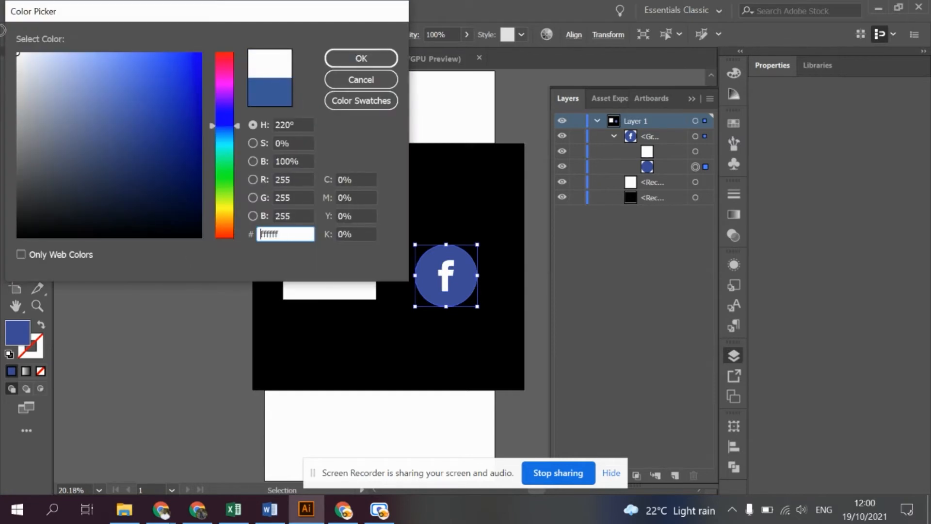
click(361, 58)
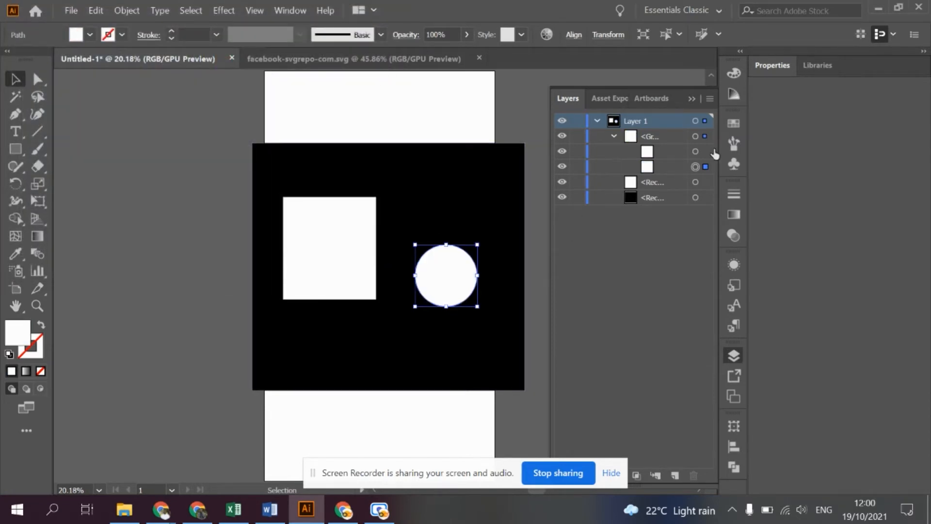
- Fill the icon's letter f with the Facebook blue 3b5998 and deselect it
click(705, 151)
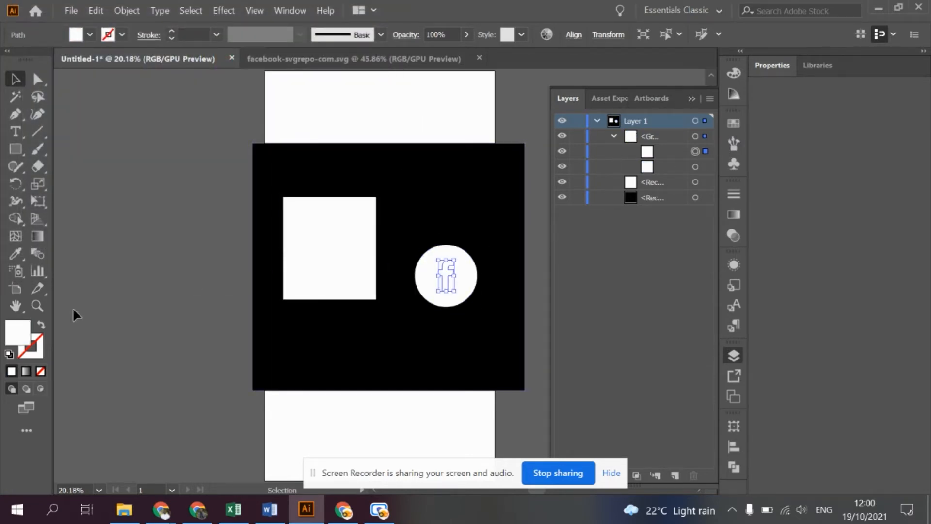
double_click(17, 340)
text(3b5998)
key(Return)
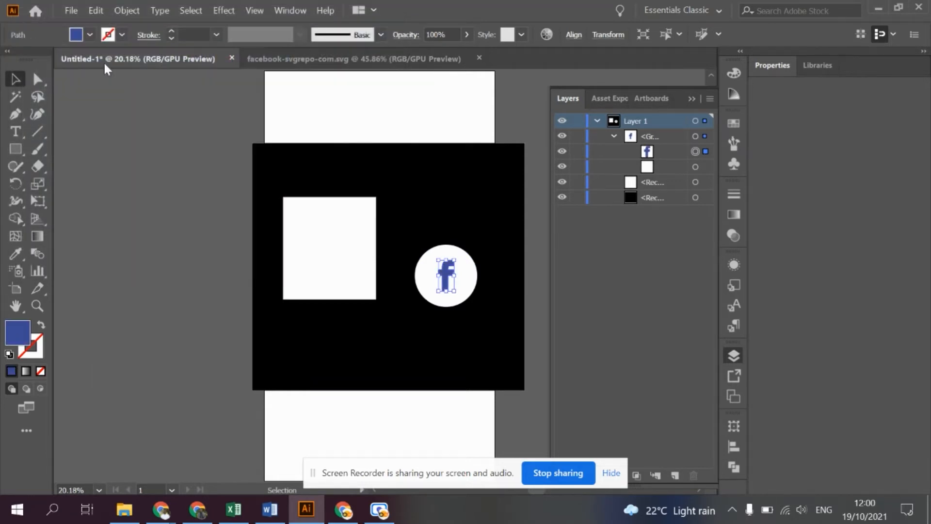
click(165, 208)
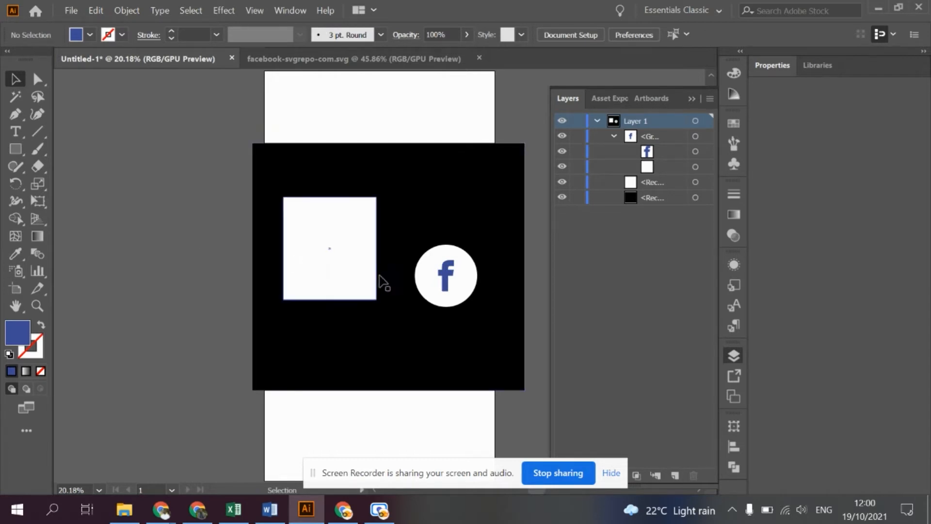
- Recolour the icon's letter f to off-white (f7f7f7) and deselect it
click(695, 151)
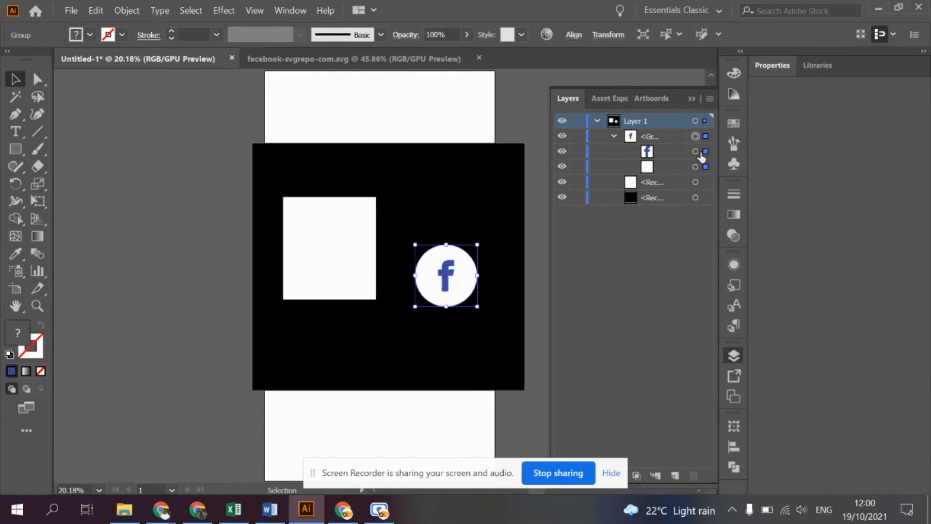
double_click(22, 337)
text(ffffff)
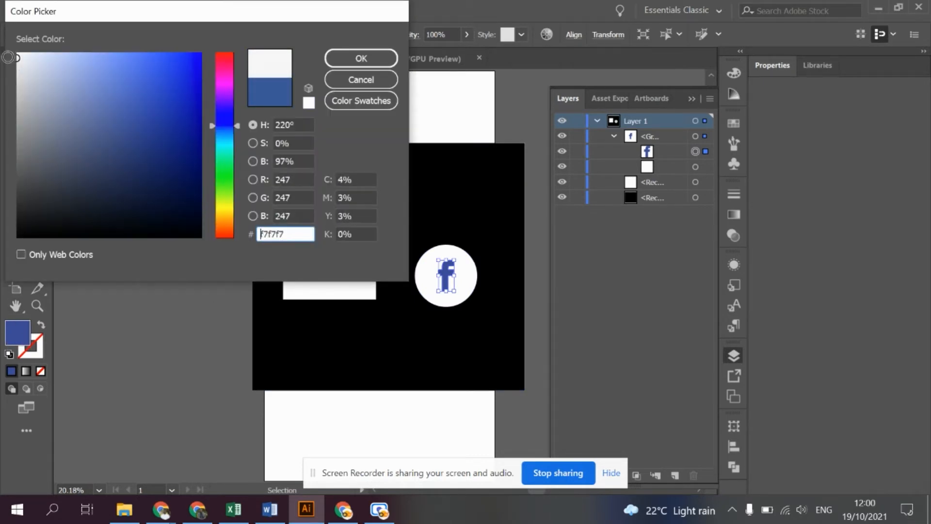
click(362, 58)
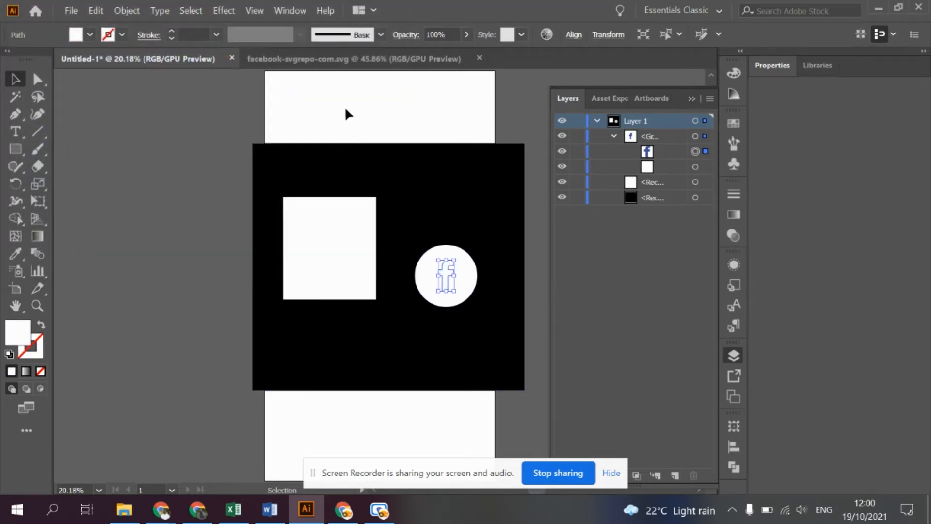
click(136, 214)
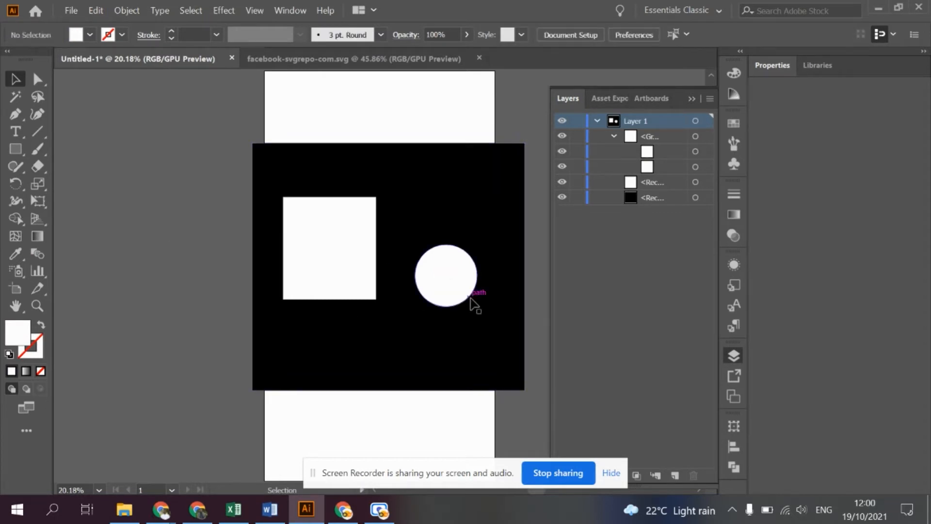
- Fill the icon's letter f with black (000000) and deselect it
click(696, 151)
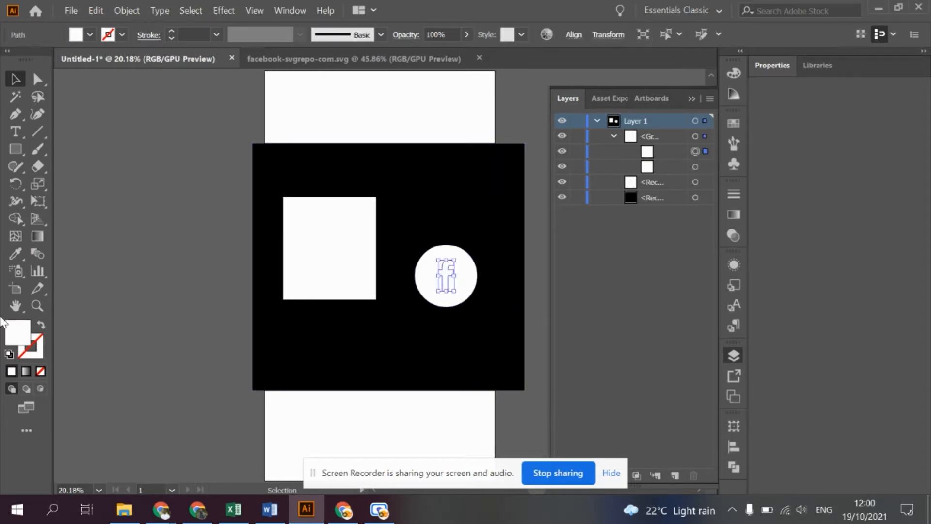
double_click(28, 334)
text(000000)
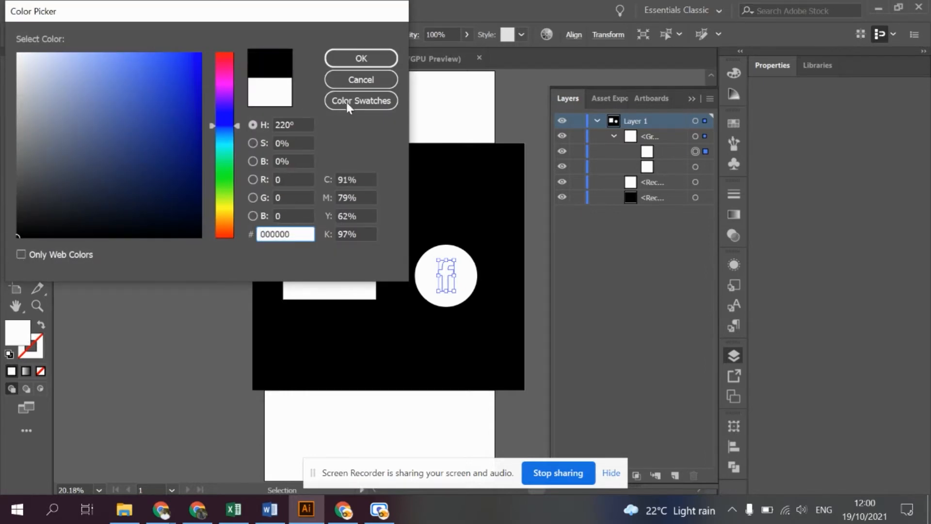
click(346, 62)
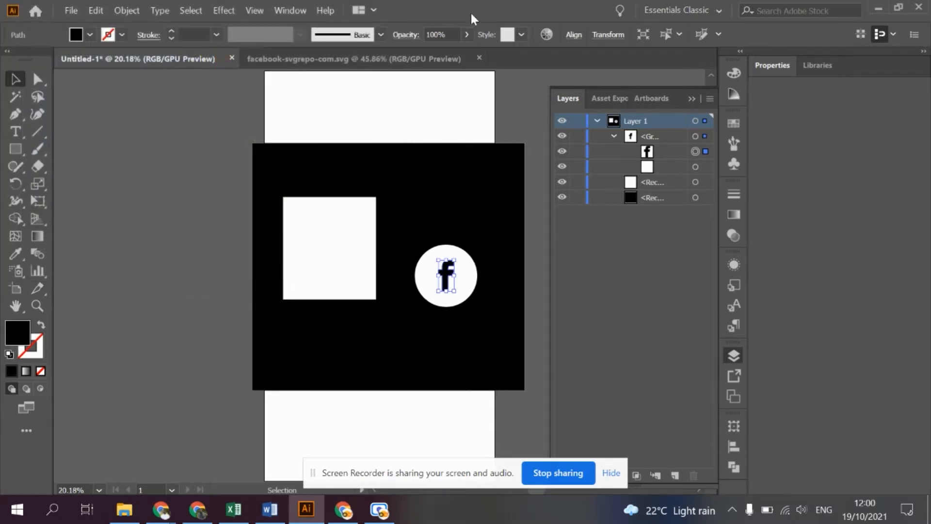
click(118, 256)
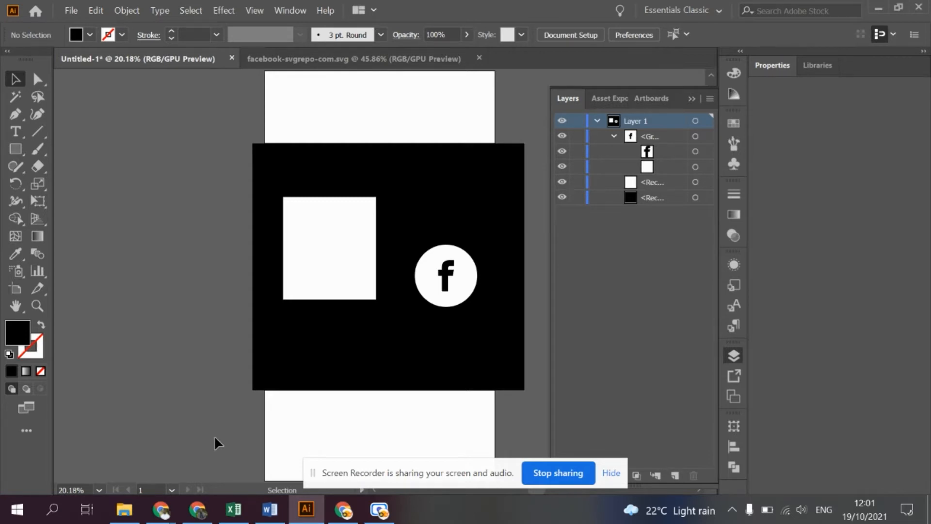
- Switch to File Explorer and bring the pexels-jopwell-2422293 photo from Downloads into the Untitled-1 Illustrator document
click(134, 515)
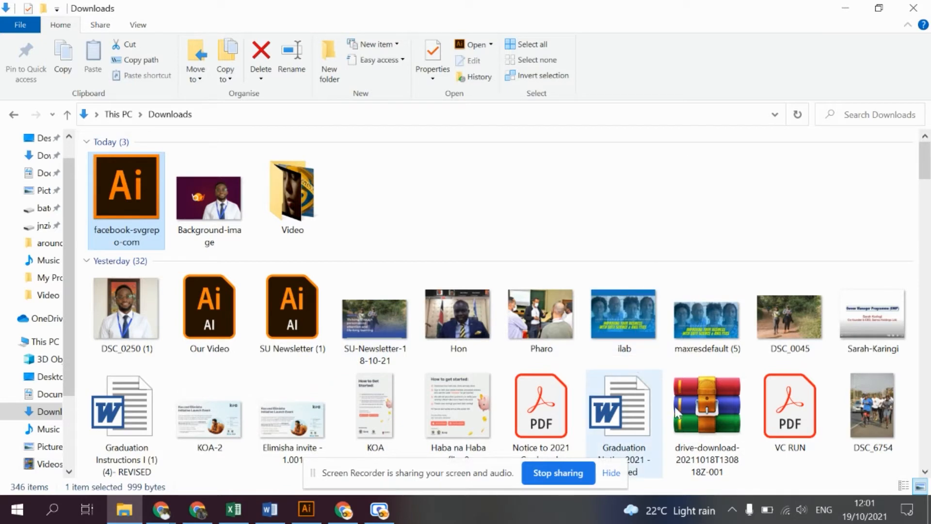
scroll(541, 412, down, 2)
click(304, 310)
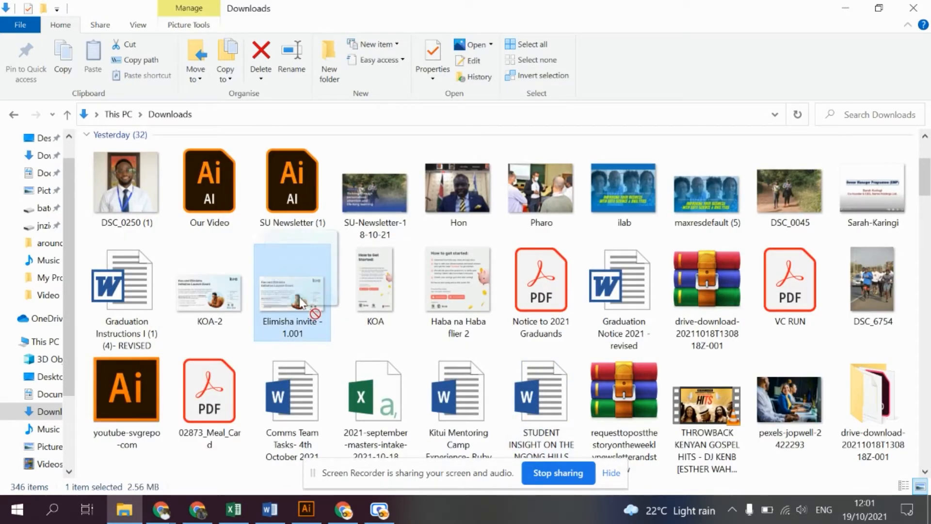
click(783, 396)
drag(783, 397, 334, 225)
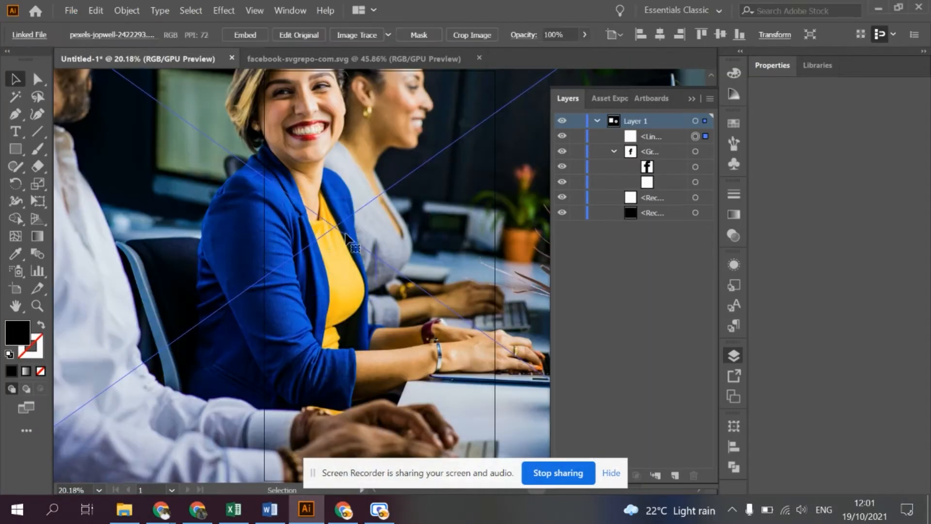
- Scale the oversized linked photo down proportionally so that it covers the upper-left part of the black rectangle
scroll(334, 189, up, 5)
scroll(335, 191, up, 1)
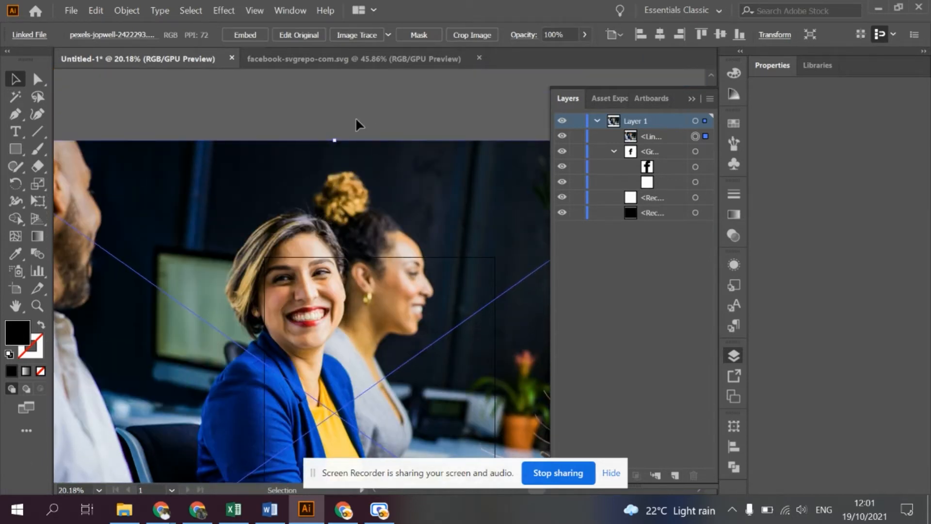
drag(334, 141, 380, 360)
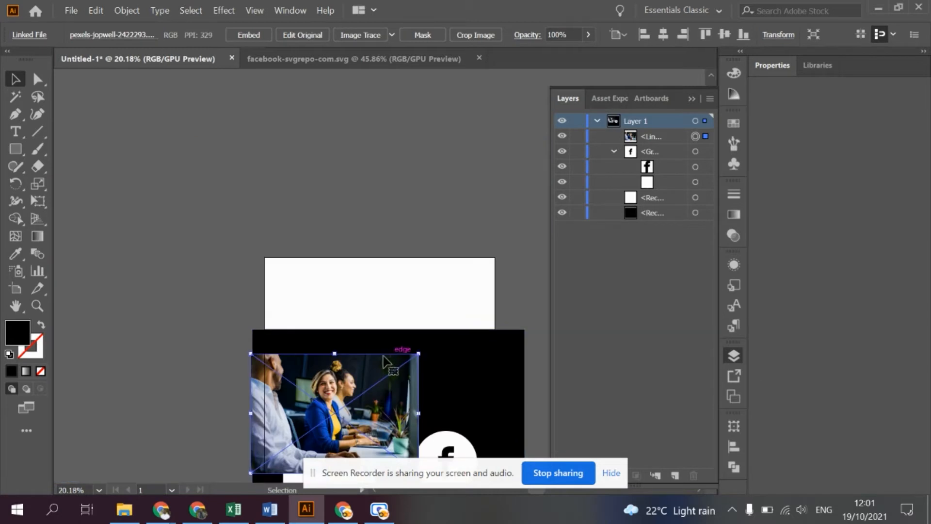
- Try moving the photo straight up over the artboard's white area, and undo the move
scroll(376, 367, up, 2)
scroll(368, 363, down, 2)
drag(365, 355, 365, 266)
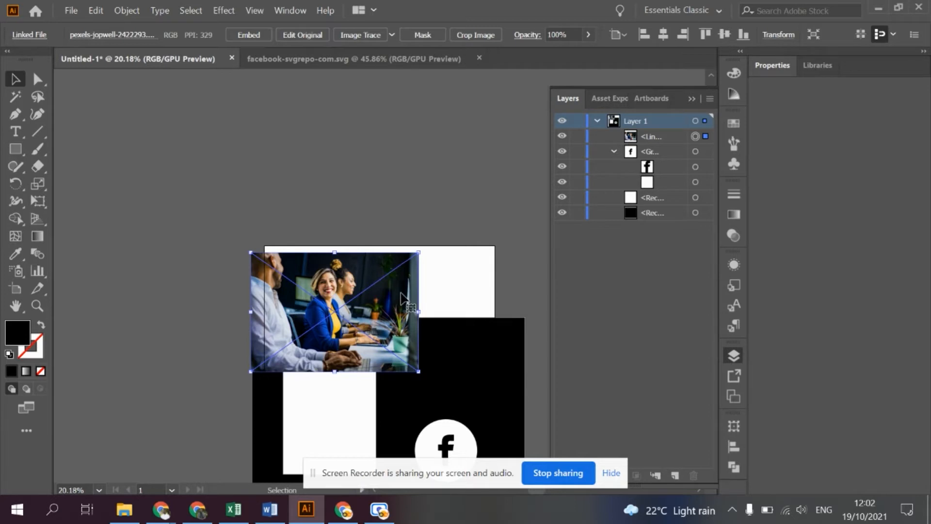
key(ctrl+z)
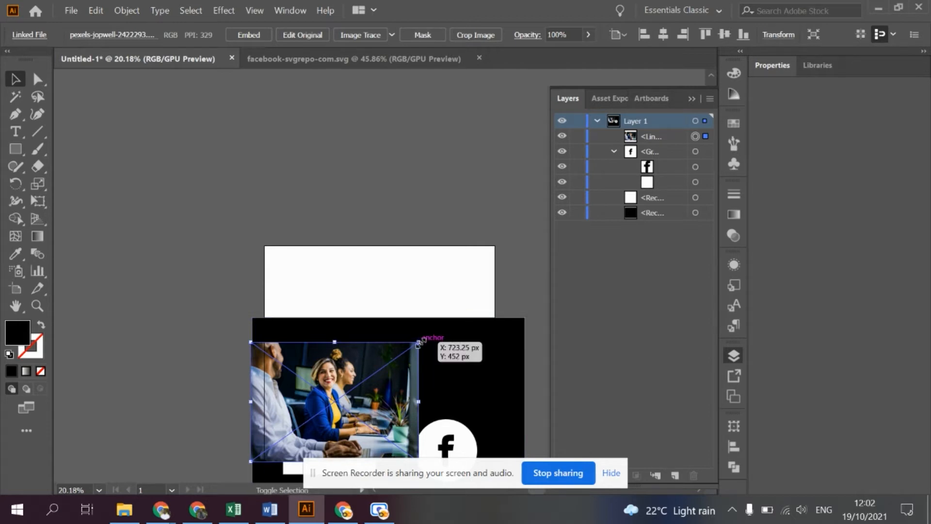
- Enlarge the photo proportionally from its upper-right corner to about the width of the black rectangle
drag(418, 342, 520, 251)
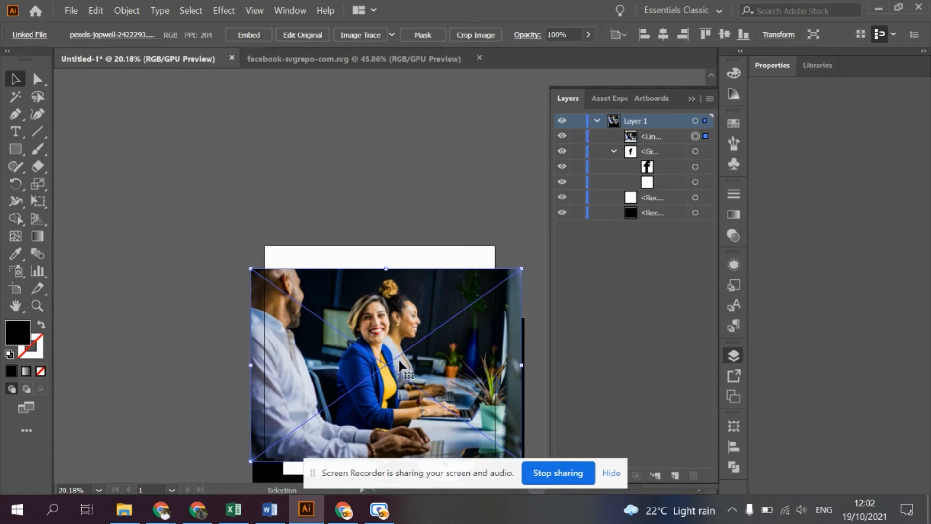
- Try shrinking the photo about its centre, undo that, and rescale it proportionally from its edge and corners
drag(522, 271, 470, 329)
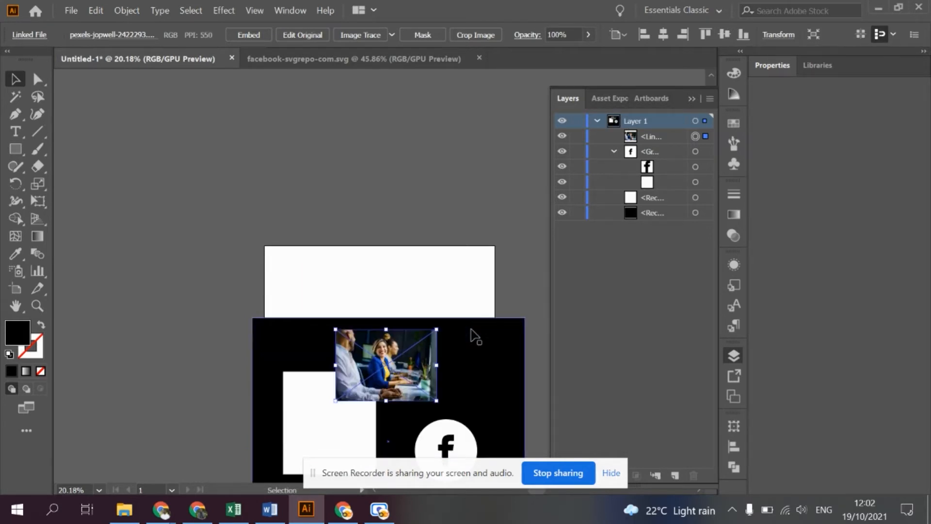
key(ctrl+z)
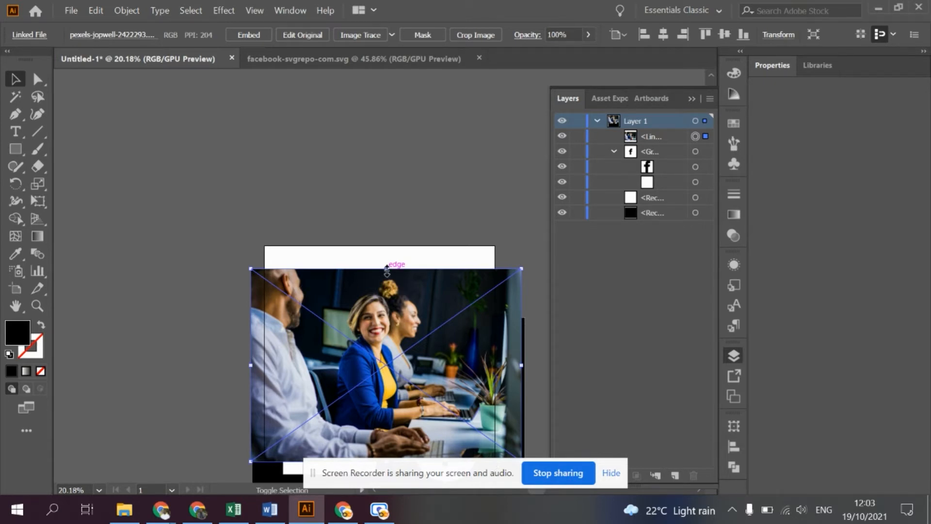
drag(387, 268, 386, 305)
drag(277, 305, 205, 255)
drag(495, 256, 423, 306)
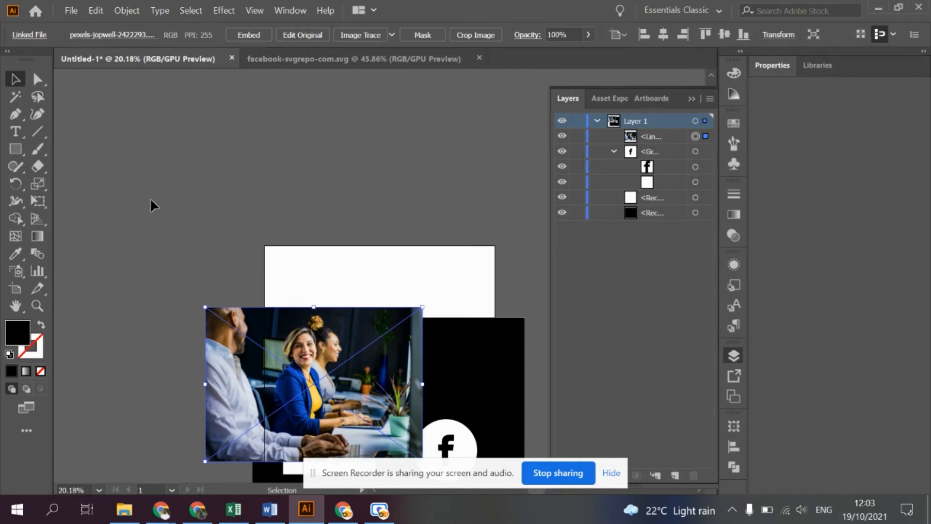
- Delete all artwork from the Untitled-1 document, leaving an empty artboard
key(ctrl+a)
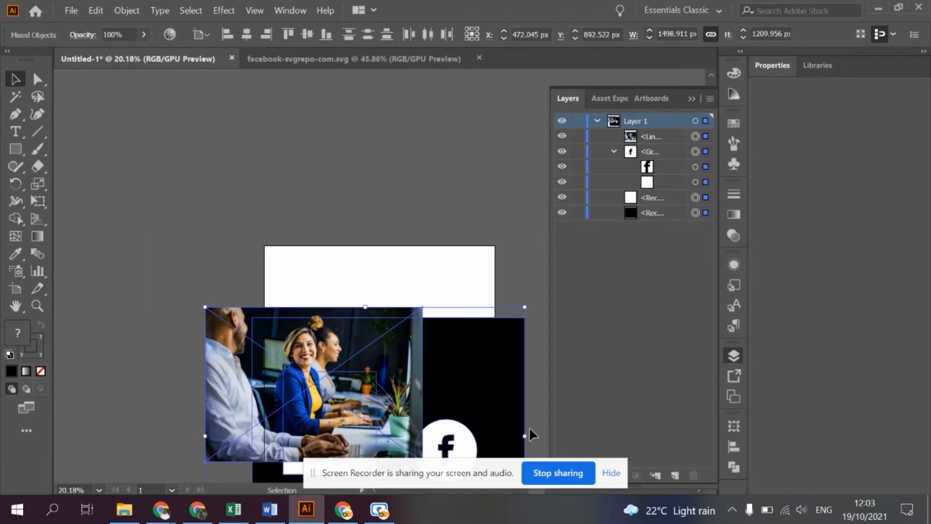
key(Delete)
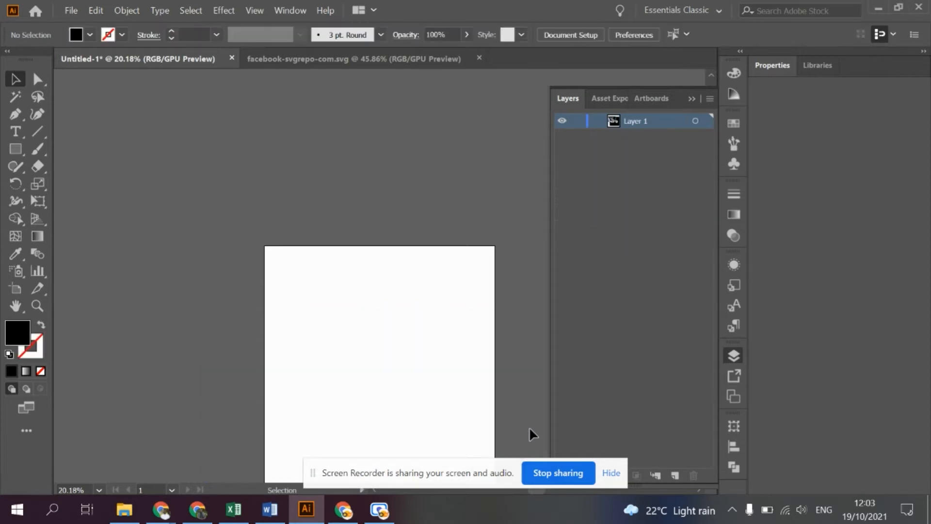
scroll(529, 435, down, 3)
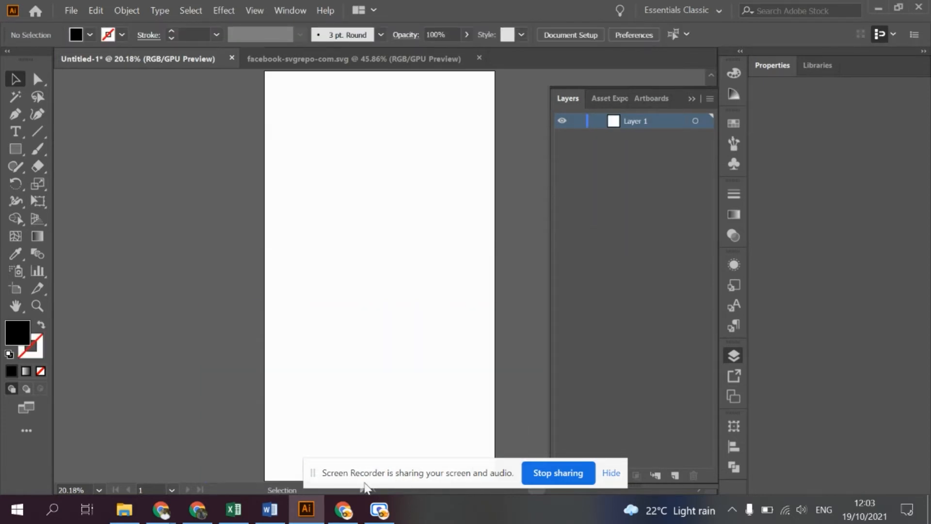
- Switch to Chrome, open pexels.com in a new tab, and look over its home page of free stock photos
click(343, 509)
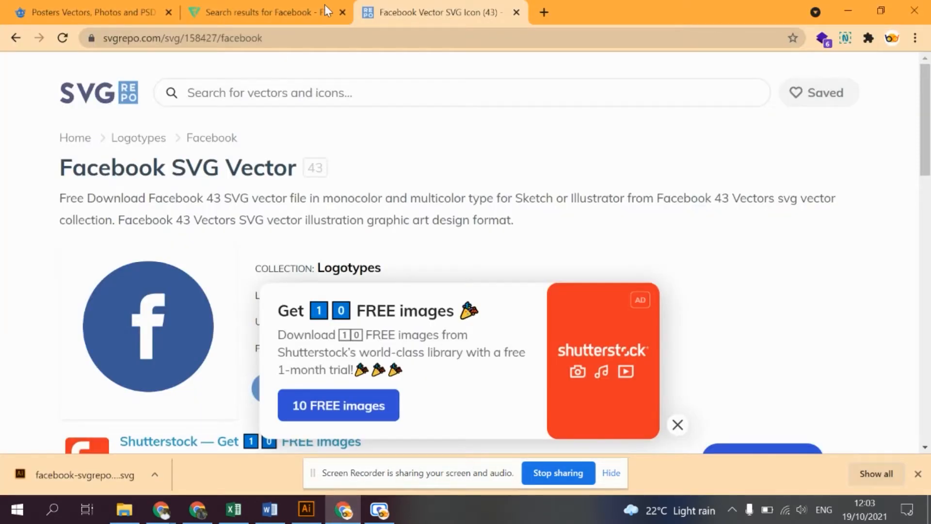
click(544, 12)
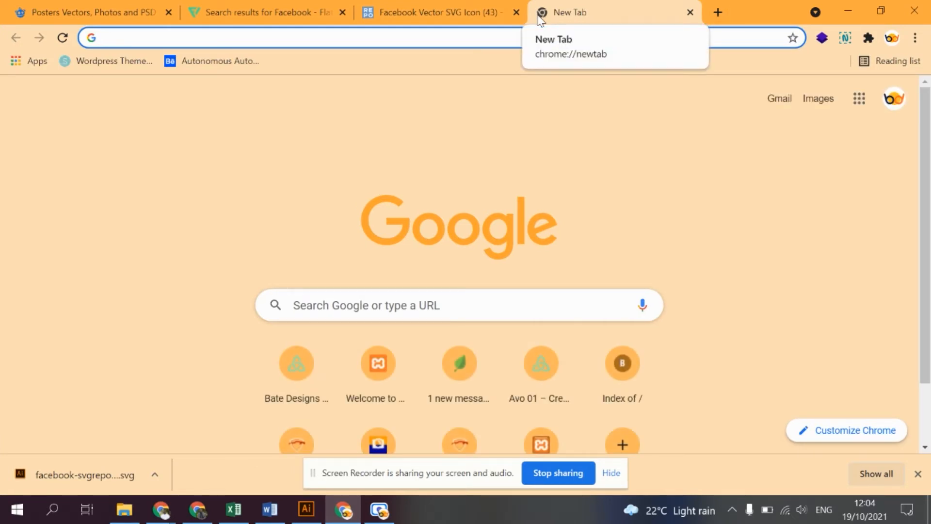
text(pexels)
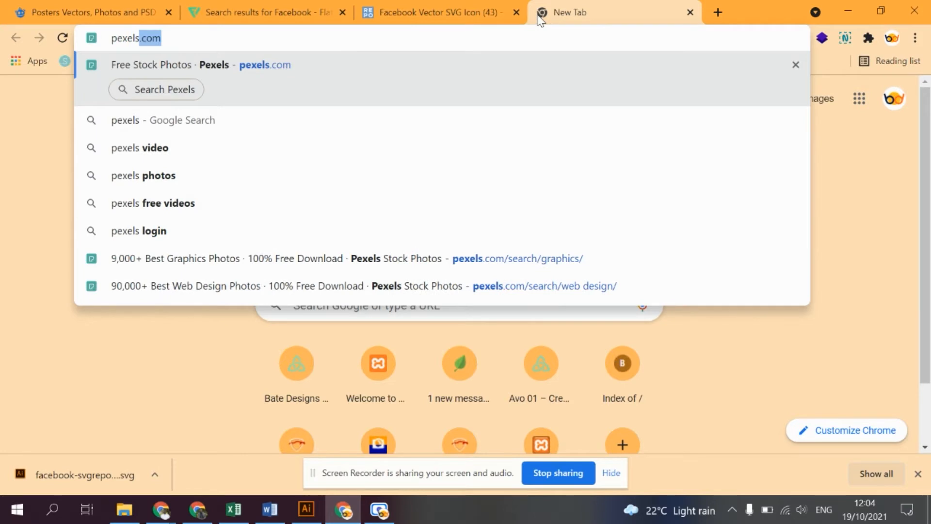
key(Tab)
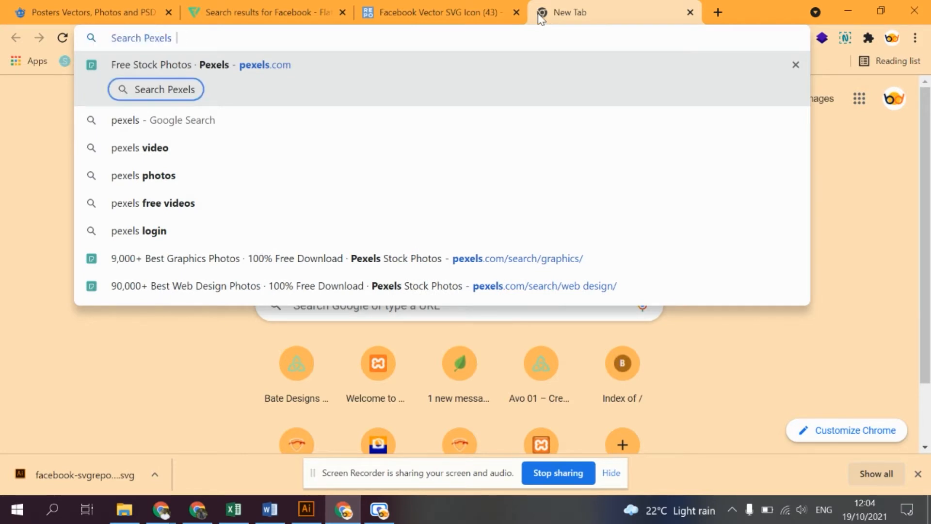
click(270, 66)
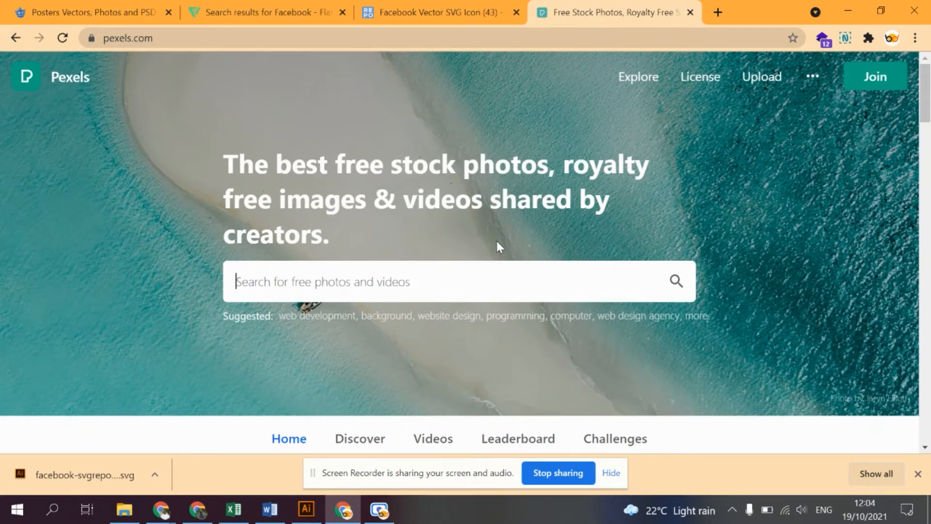
scroll(496, 238, down, 5)
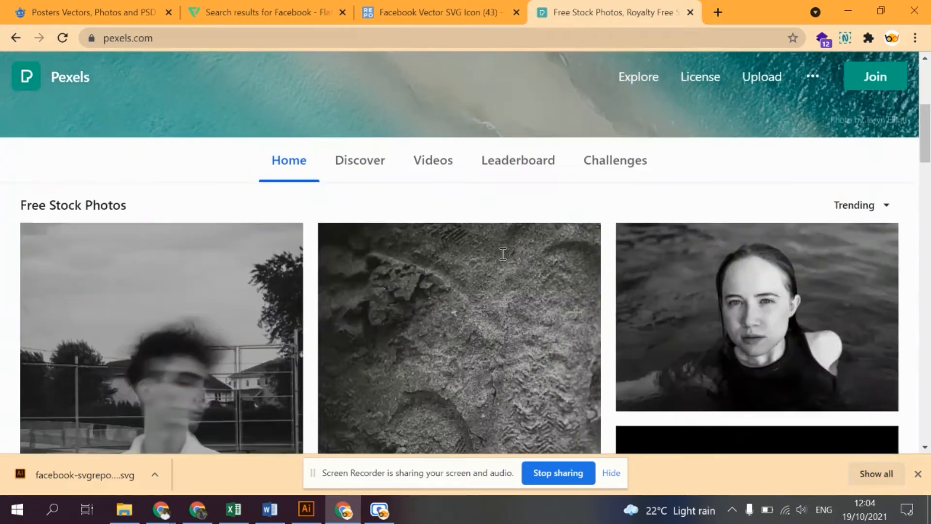
scroll(502, 260, up, 5)
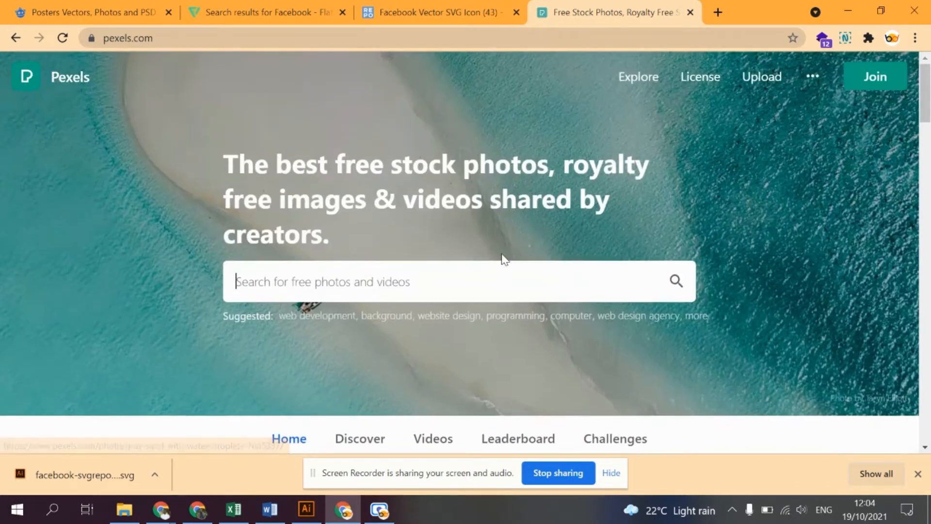
- Search Google for unsplash in a new tab and open the unsplash.com website
click(719, 10)
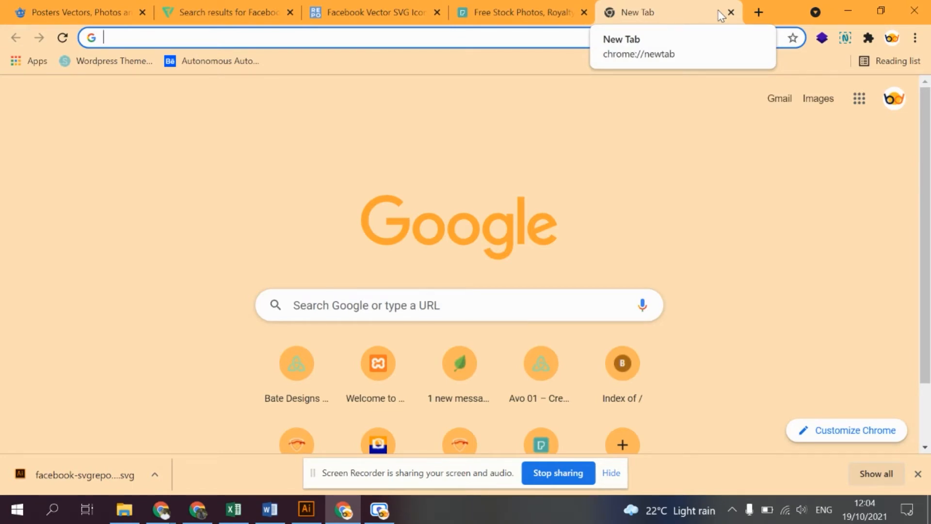
text(uns)
text(las)
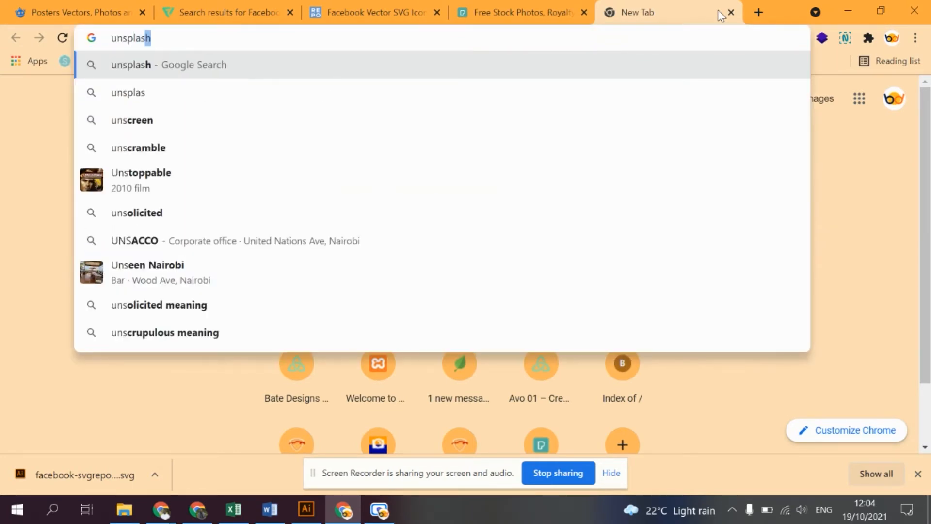
key(Return)
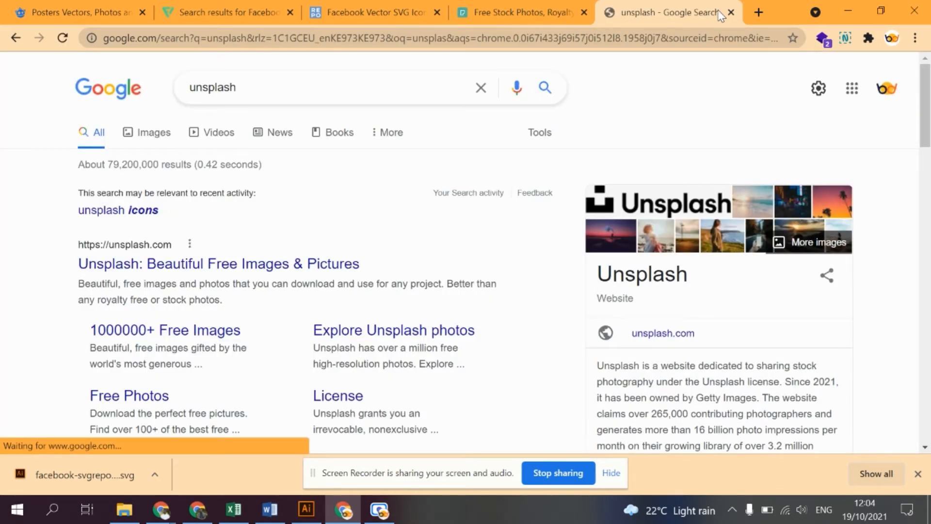
click(221, 269)
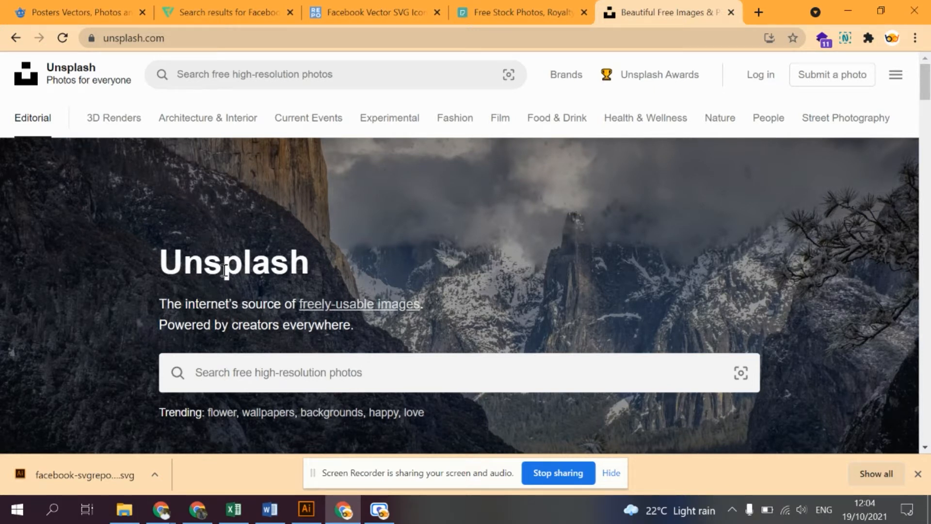
- Search Google for stocksnap in a new tab, open stocksnap.io, and look over its free photos
click(757, 11)
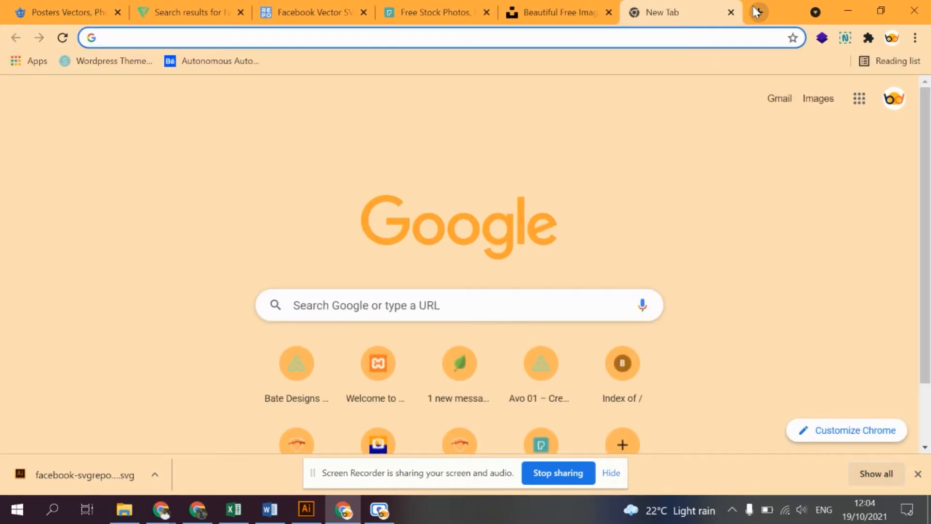
text(sto)
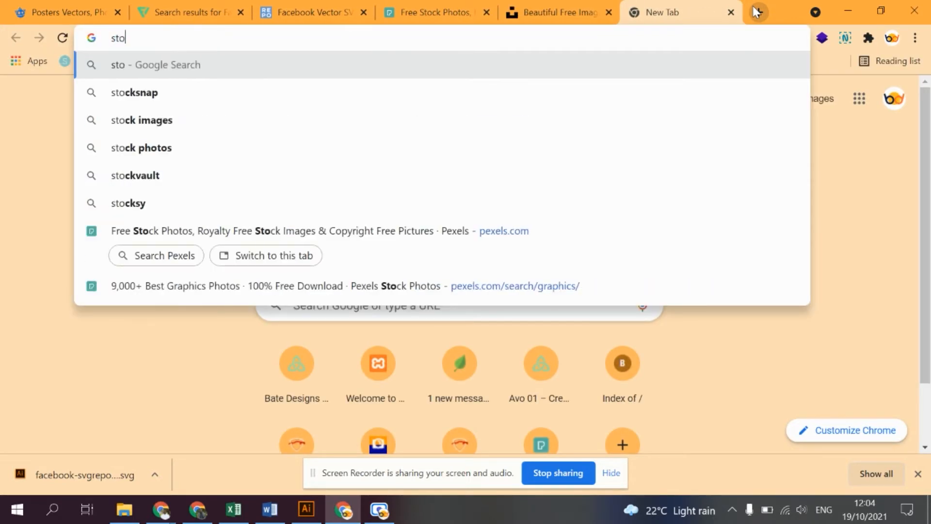
text(cksnap)
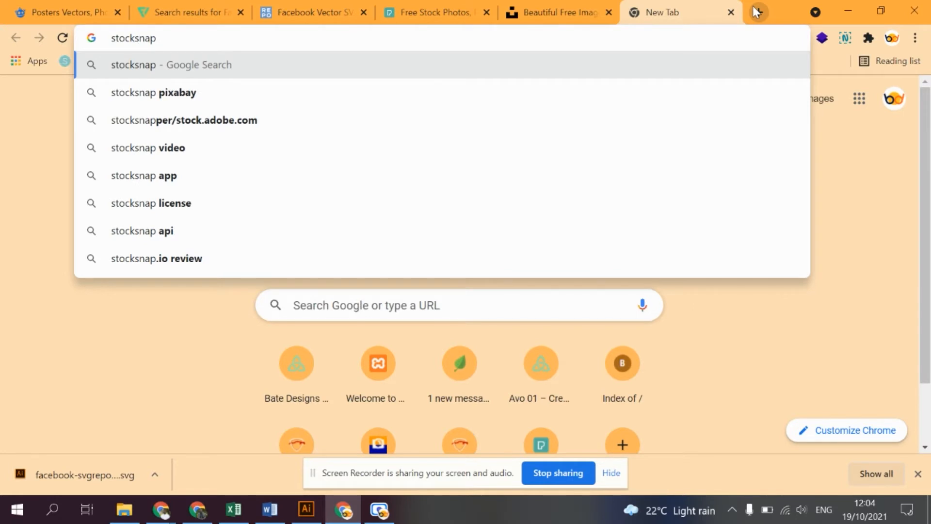
key(Return)
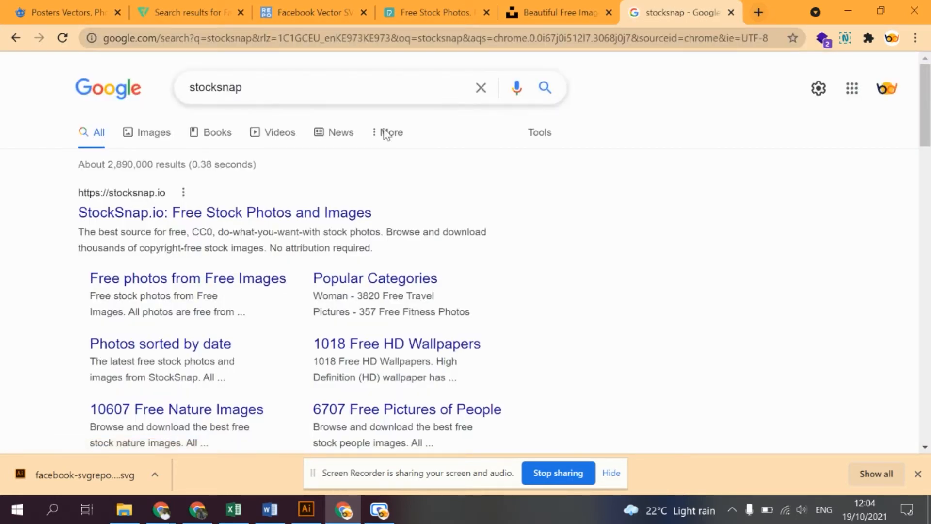
click(270, 212)
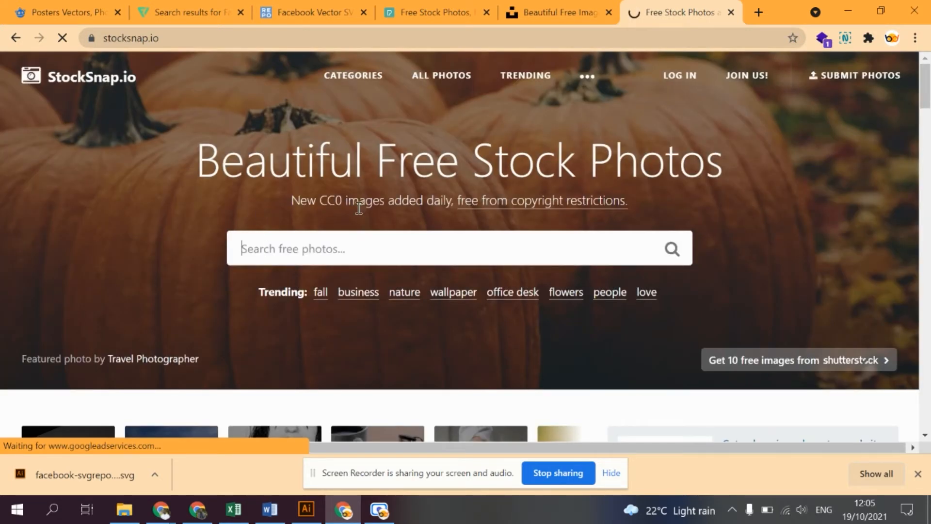
scroll(359, 207, down, 6)
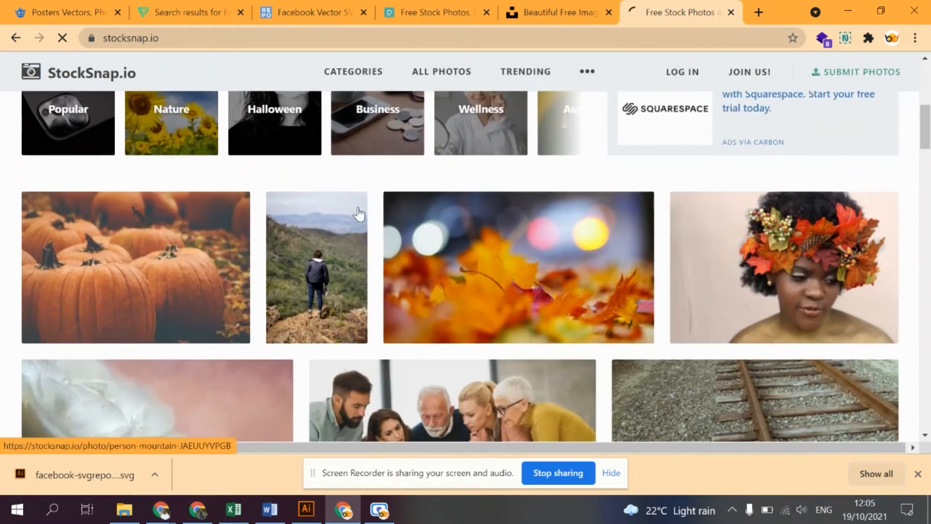
scroll(362, 209, up, 6)
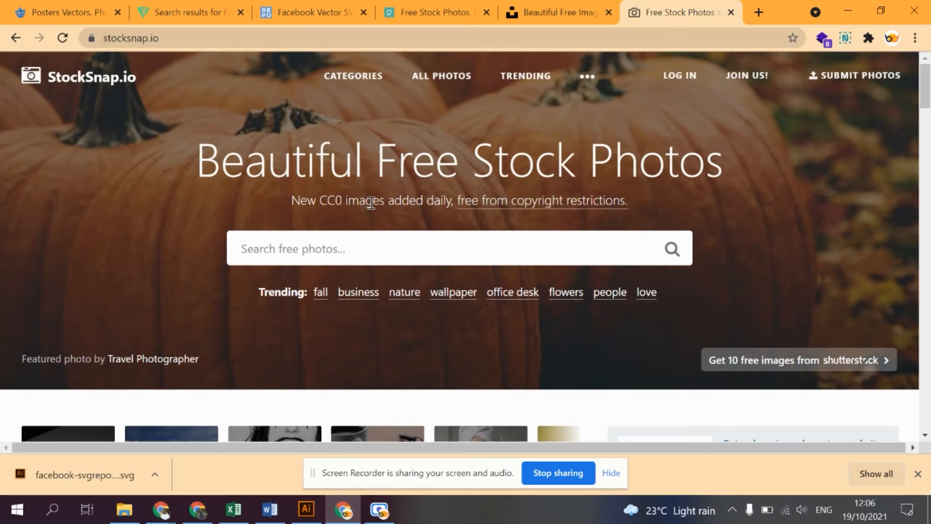
- Switch to File Explorer, open the Project folder on New Volume (D:), and view the posters Mercedes-01.png and Poster 2-01.png
click(125, 509)
scroll(41, 417, down, 1)
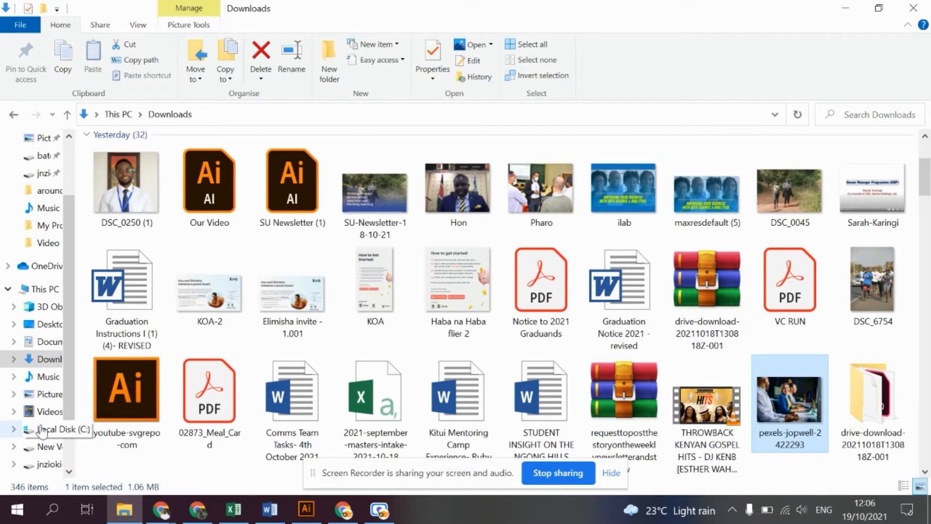
click(46, 445)
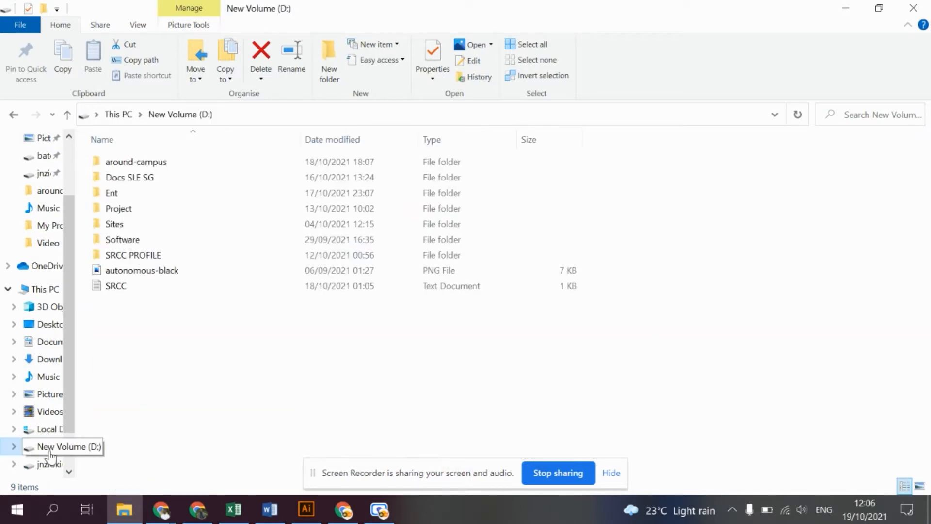
double_click(127, 208)
double_click(378, 179)
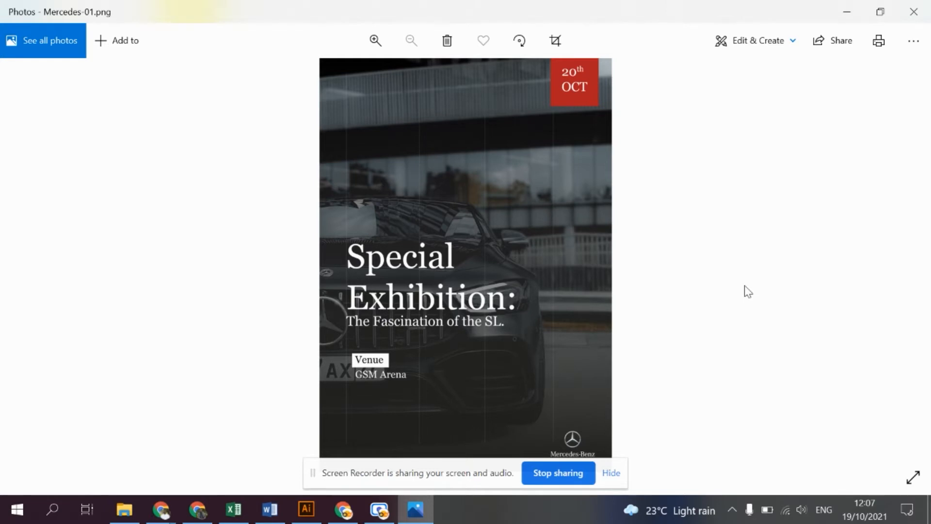
key(Right)
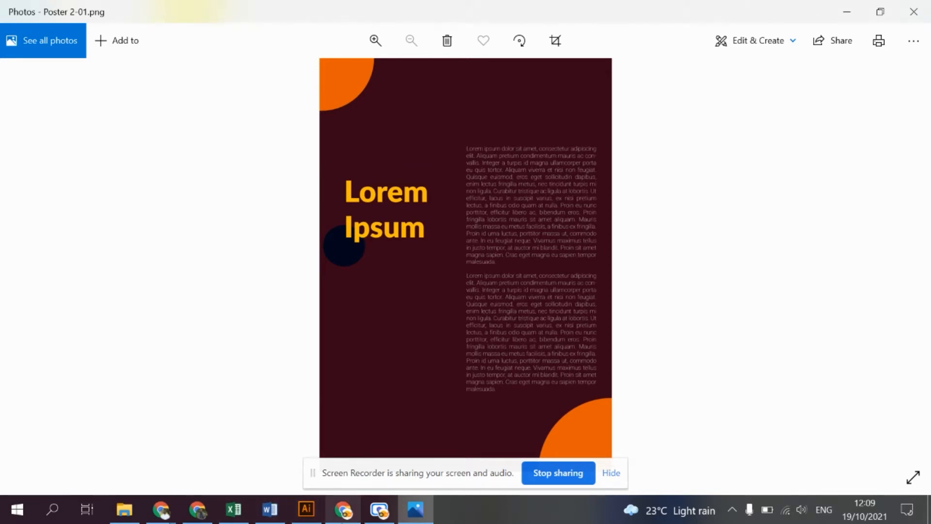
- Switch back to Chrome, search for google fonts in a new tab, and open the Google Fonts site to browse its families
click(344, 509)
click(767, 8)
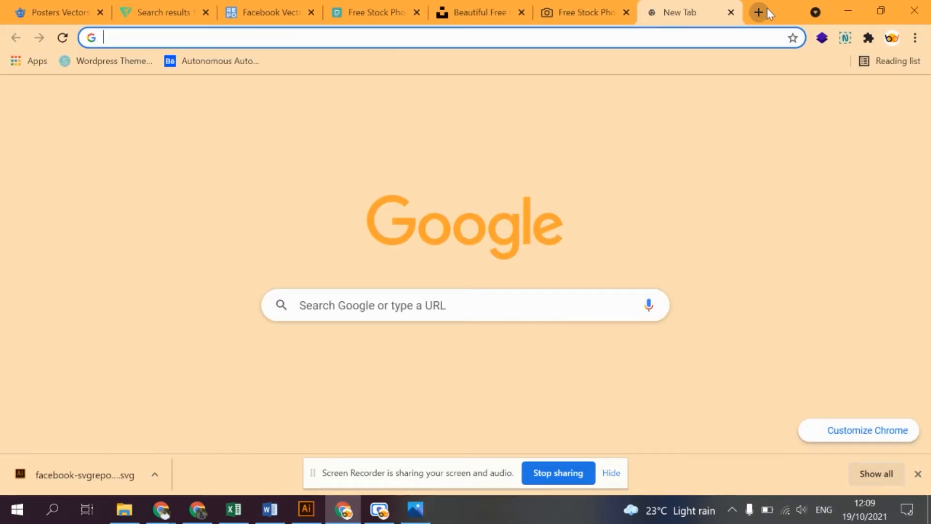
text(googl)
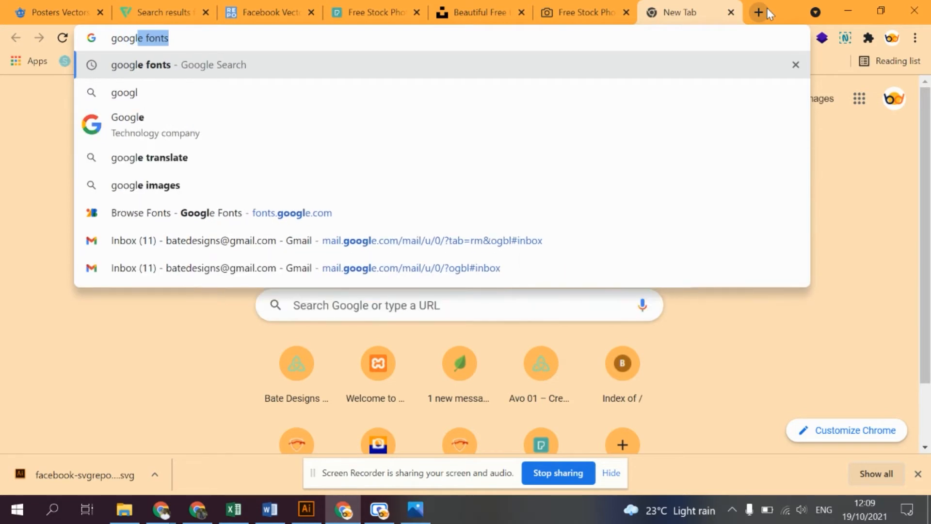
key(Return)
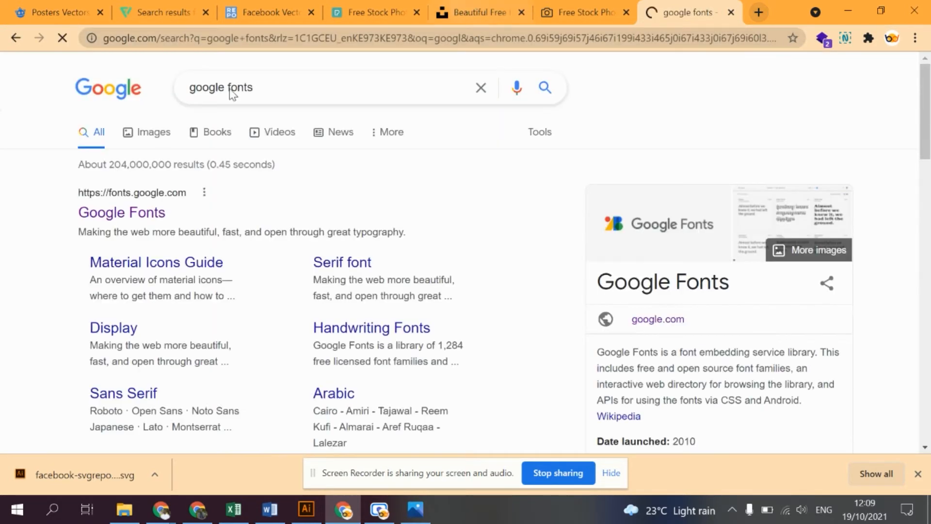
click(127, 209)
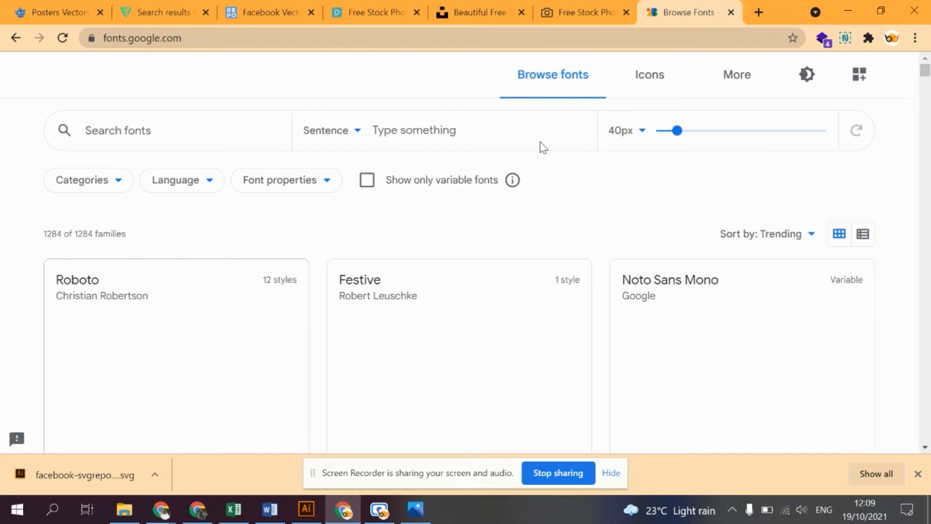
scroll(437, 194, down, 3)
scroll(425, 212, up, 3)
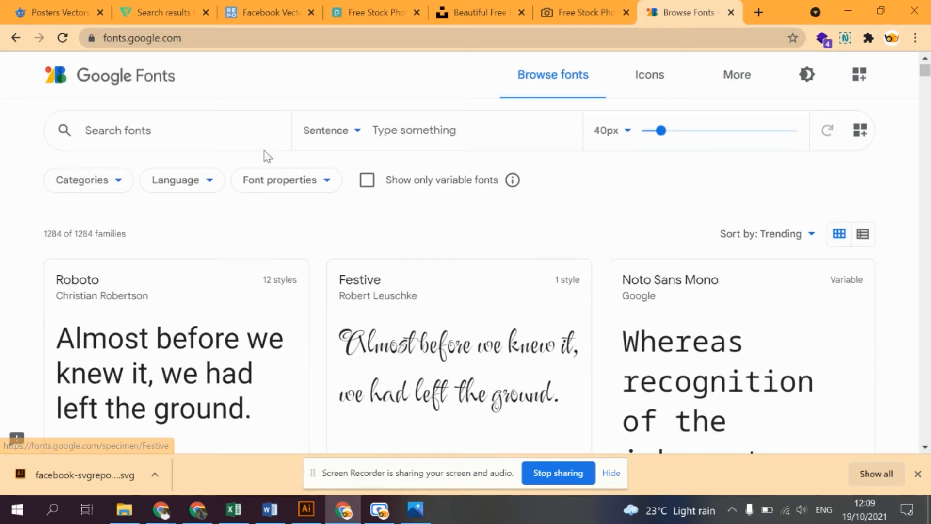
- Filter the font families to the Display category only, excluding Serif, Sans Serif, Handwriting and Monospace
click(116, 186)
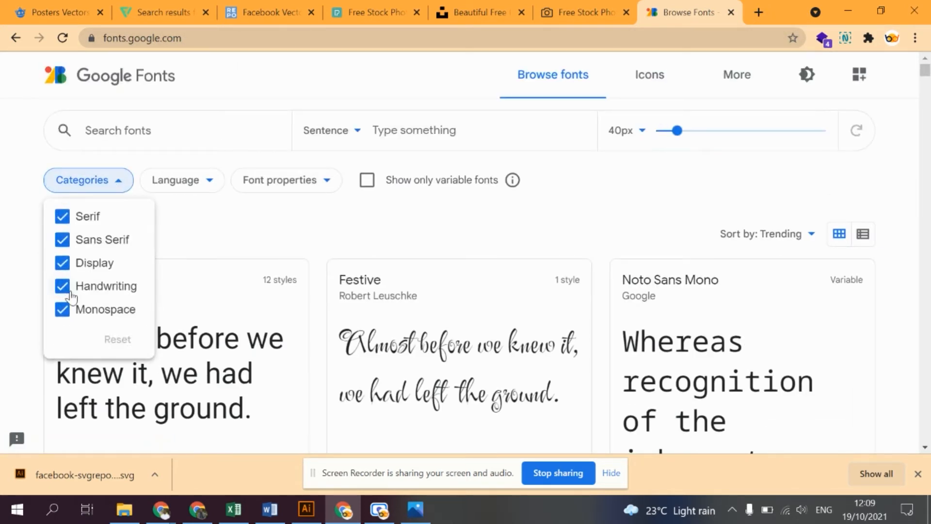
click(62, 239)
click(62, 217)
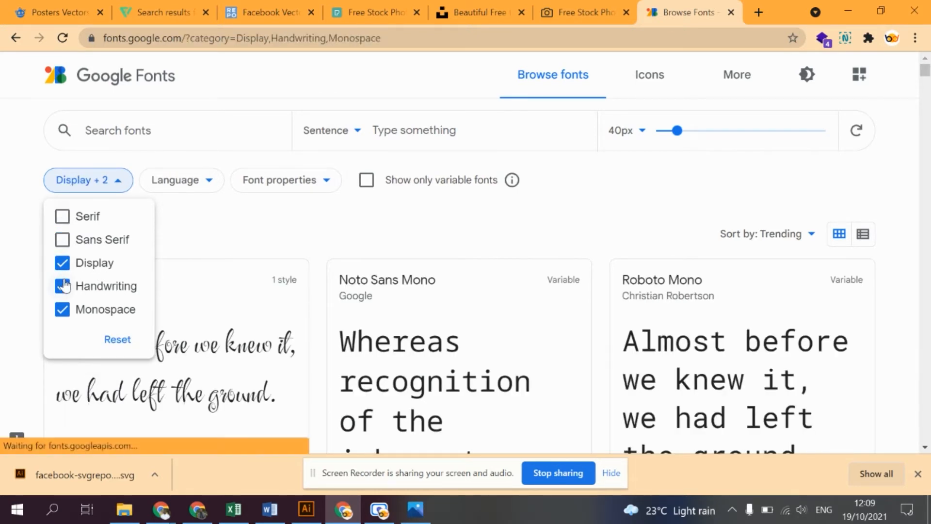
click(62, 286)
click(62, 309)
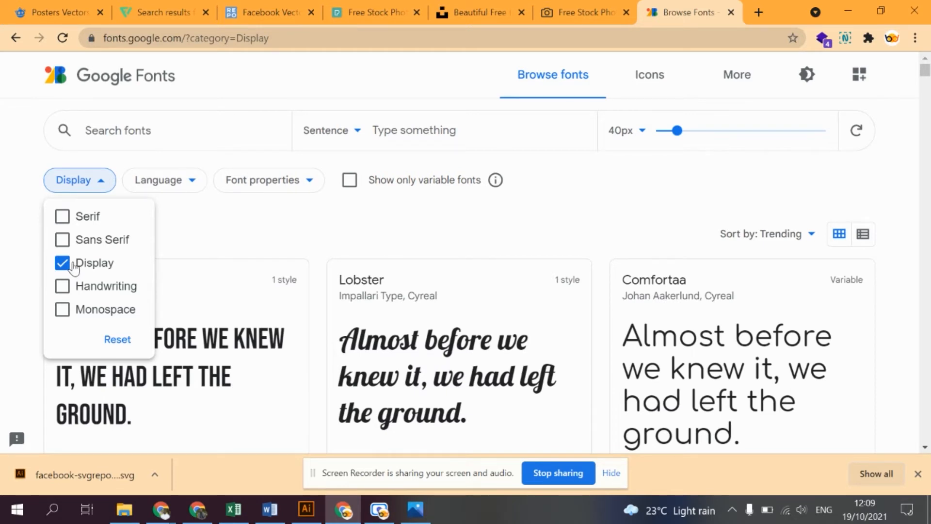
- Open the Comfortaa family, look through its styles, and download the whole family
scroll(693, 330, down, 1)
click(693, 330)
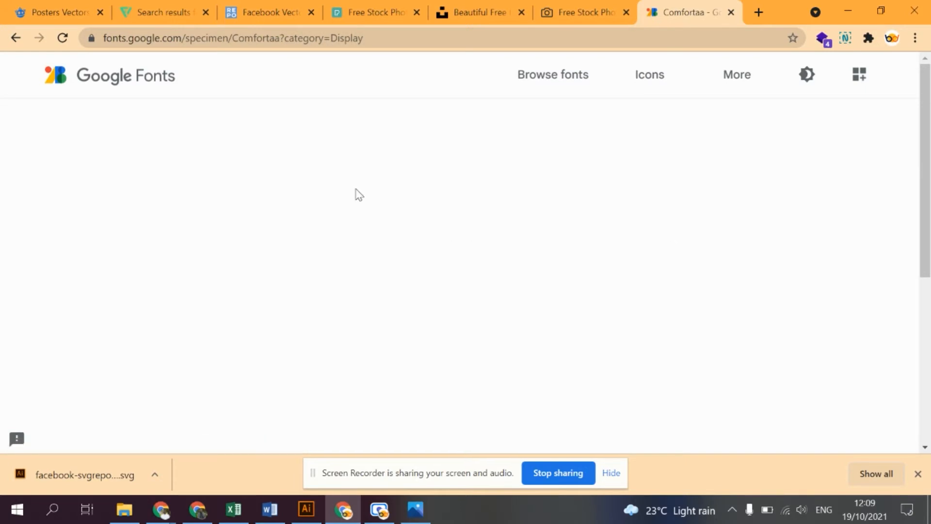
scroll(280, 270, down, 5)
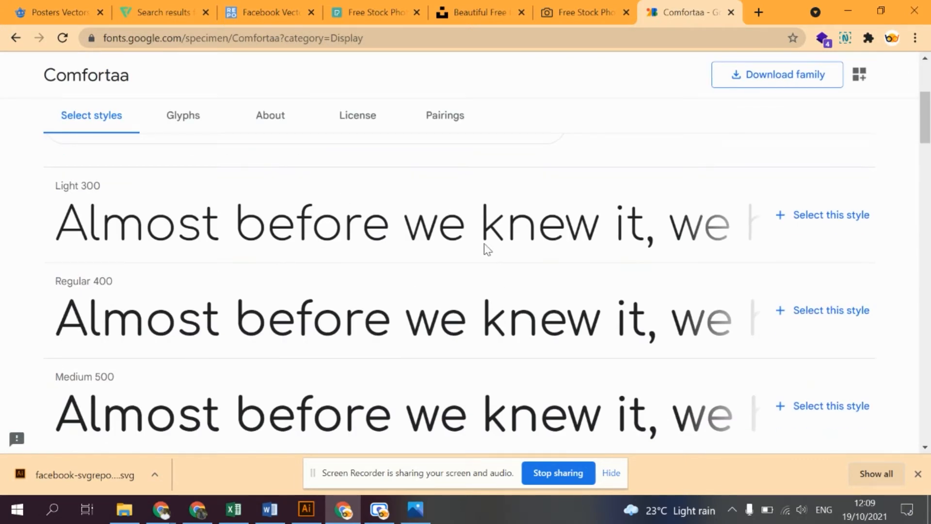
scroll(426, 219, down, 10)
scroll(429, 221, up, 3)
scroll(432, 228, up, 5)
click(762, 72)
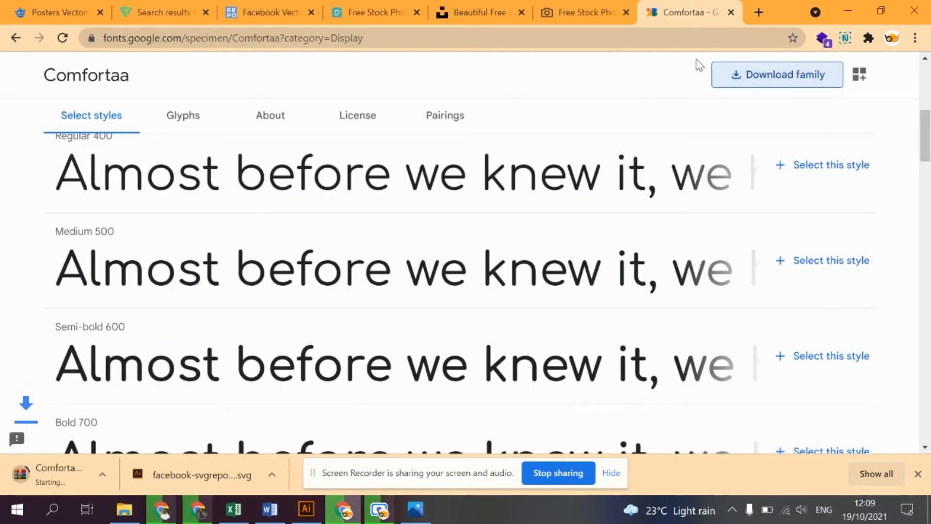
- Open the downloaded Comfortaa.zip, install Comfortaa-VariableFont_wght.ttf, and close the font preview
click(90, 466)
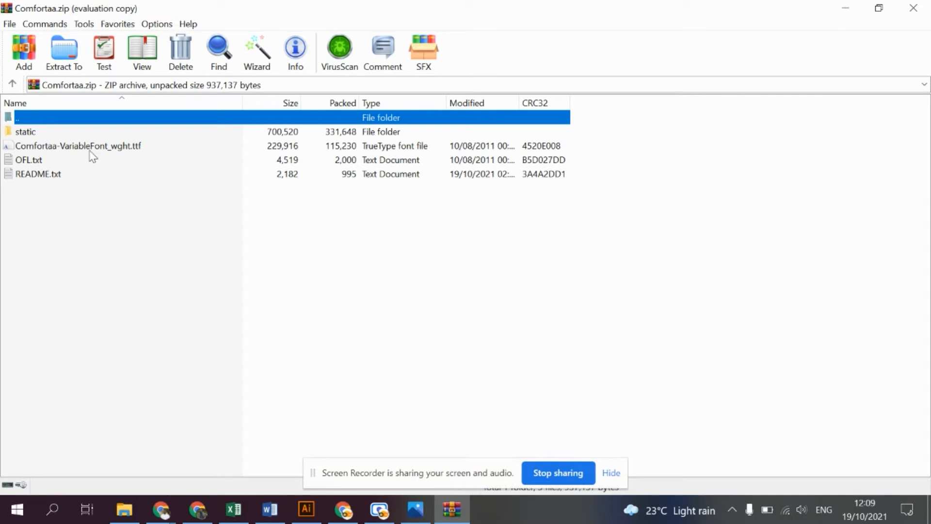
double_click(41, 146)
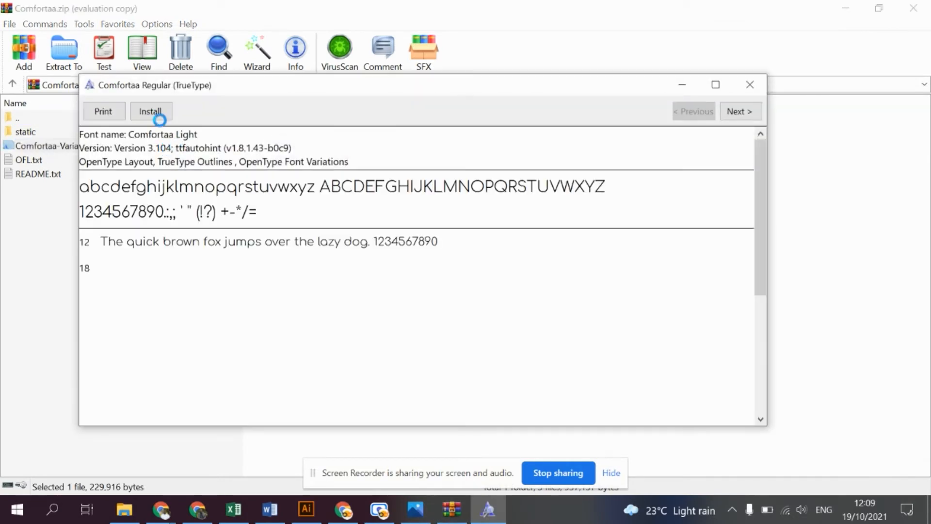
click(159, 115)
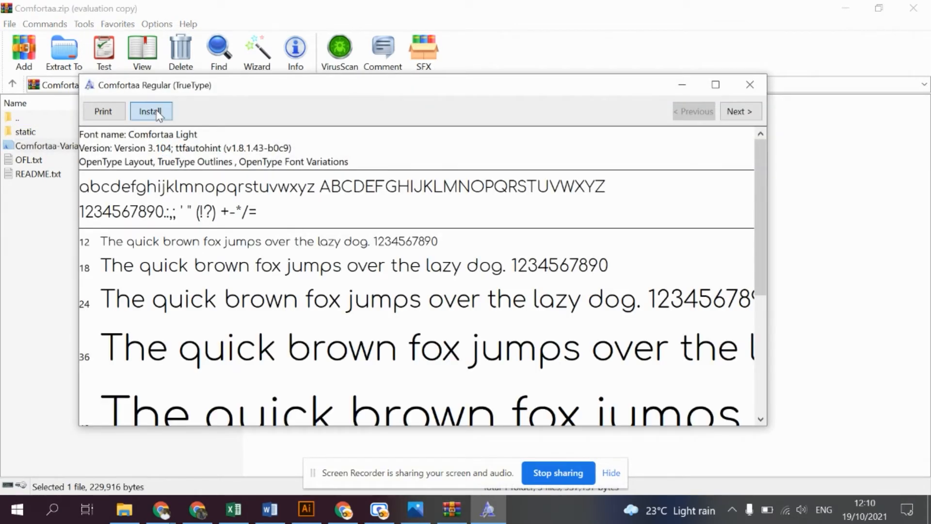
click(750, 84)
- Look over the individual Comfortaa font files in the archive's static folder and return to the archive root
double_click(87, 131)
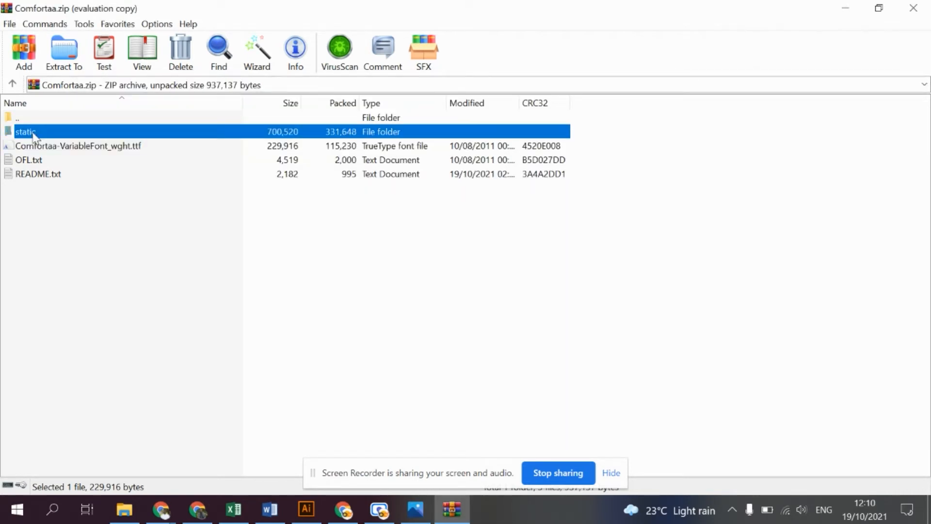
drag(77, 234, 71, 133)
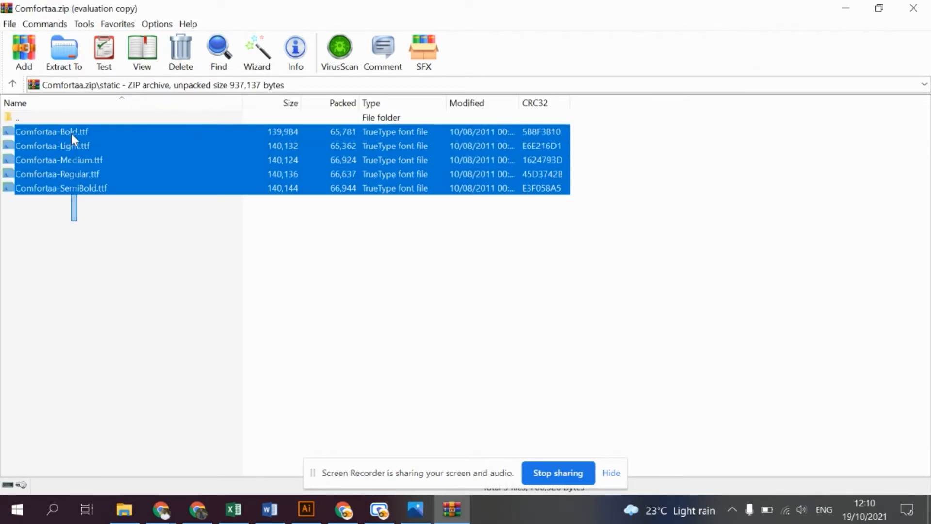
key(BackSpace)
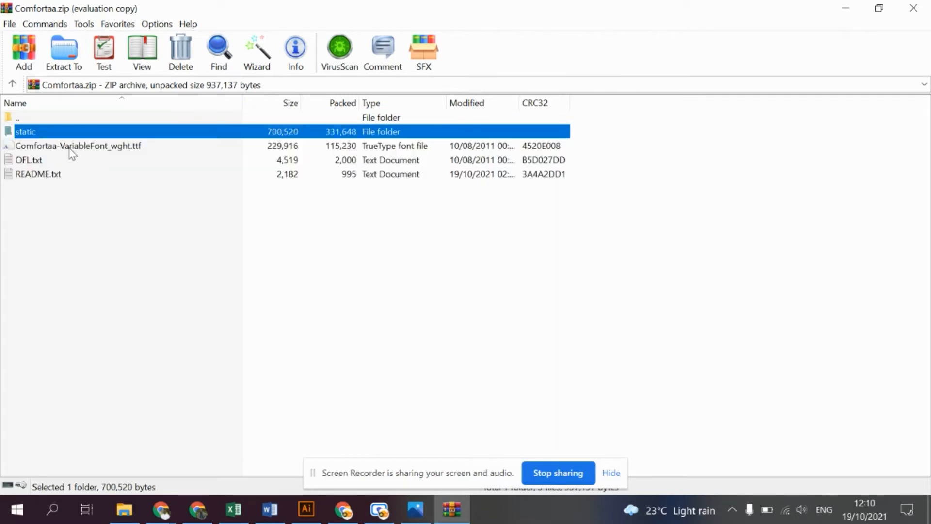
- Install Comfortaa-Bold.ttf, Comfortaa-Light.ttf and Comfortaa-Medium.ttf from the archive's static folder
double_click(58, 131)
double_click(102, 136)
click(156, 130)
double_click(99, 146)
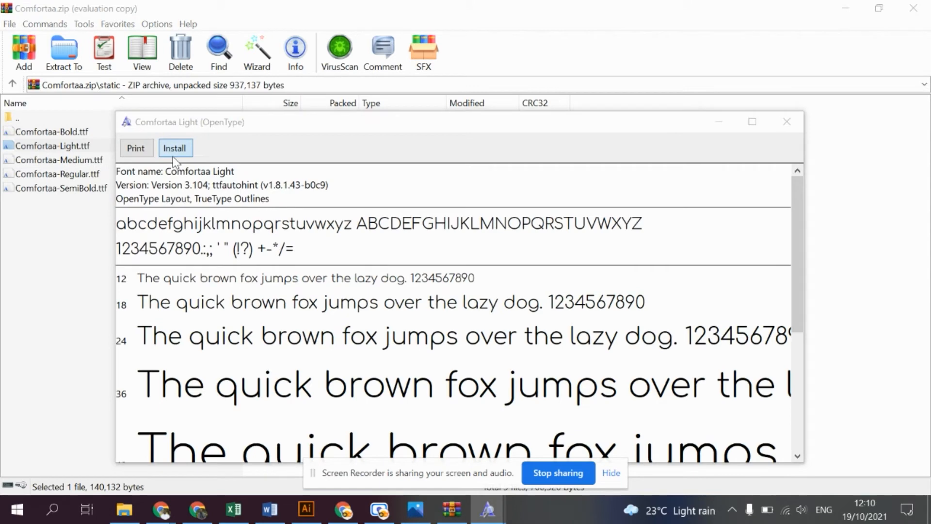
click(173, 148)
double_click(59, 160)
click(82, 55)
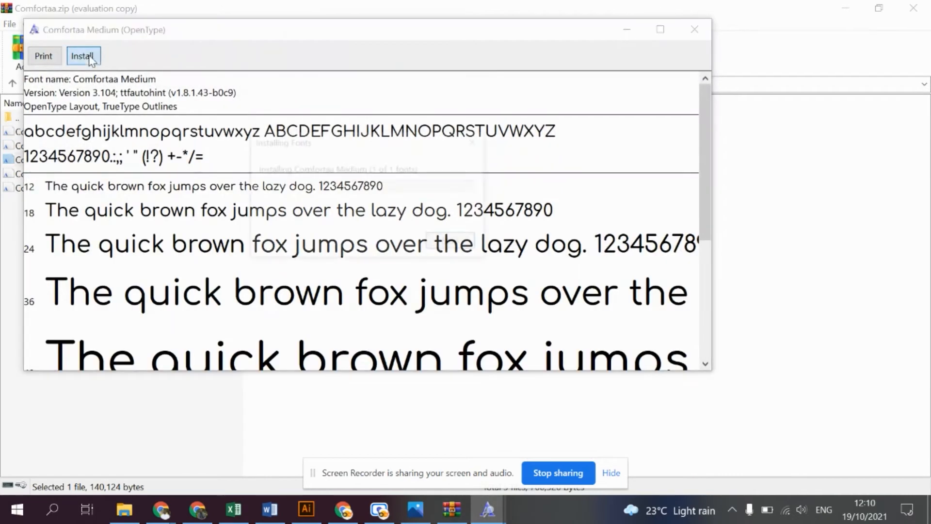
- Try to install Comfortaa-Regular.ttf, declining to replace the existing font, and install Comfortaa-SemiBold.ttf
double_click(17, 173)
click(102, 74)
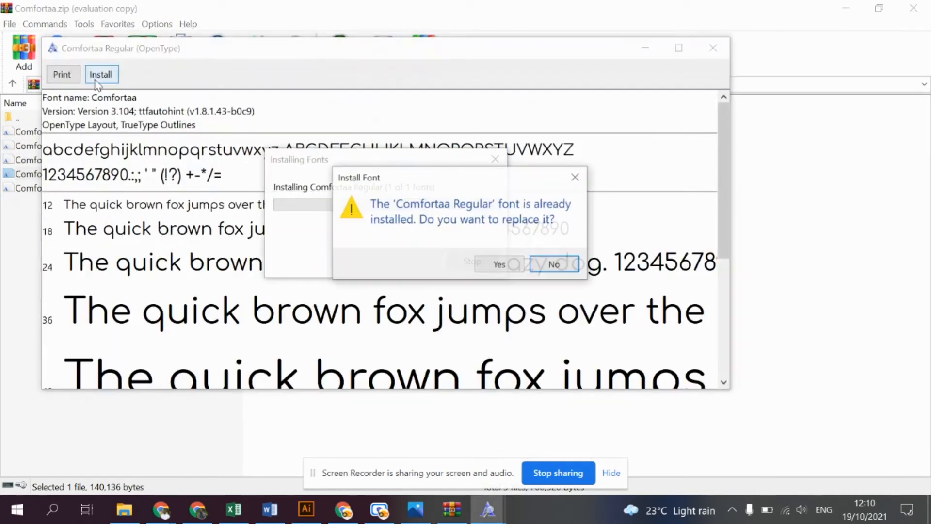
click(537, 264)
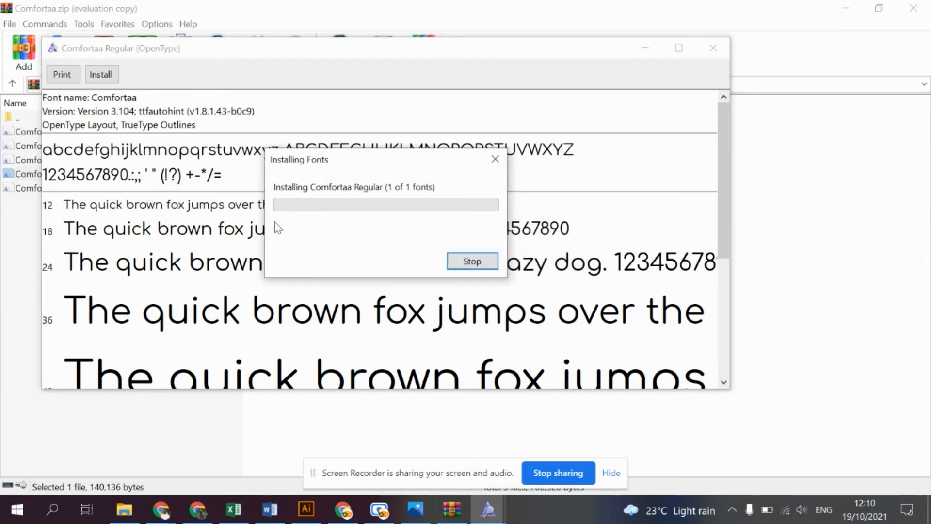
double_click(25, 189)
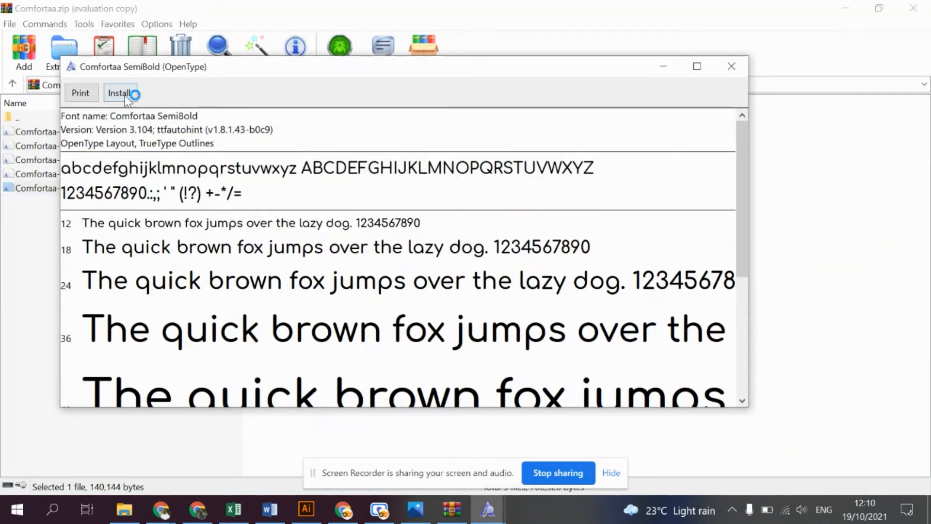
click(127, 93)
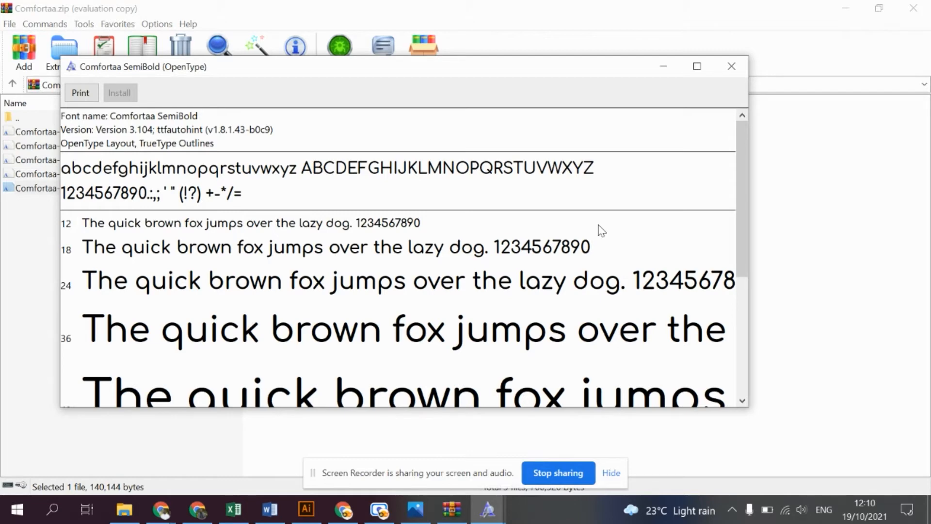
- Switch back to Chrome, search Google for free fonts in a new tab, and look over the font sites
click(344, 509)
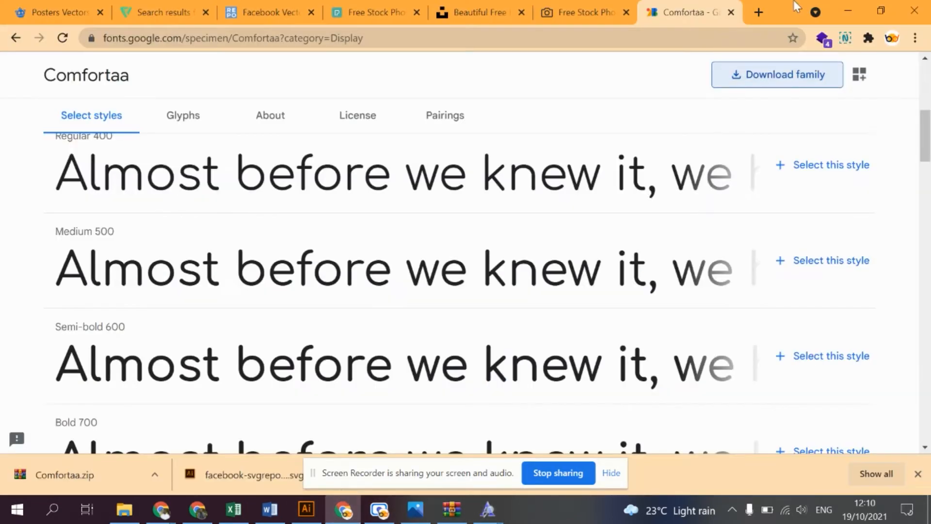
click(756, 12)
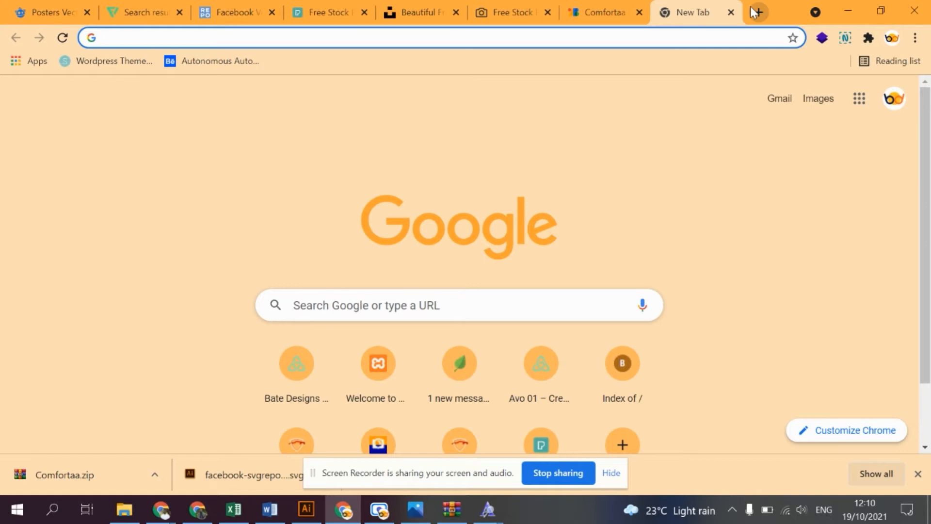
text(free fonts)
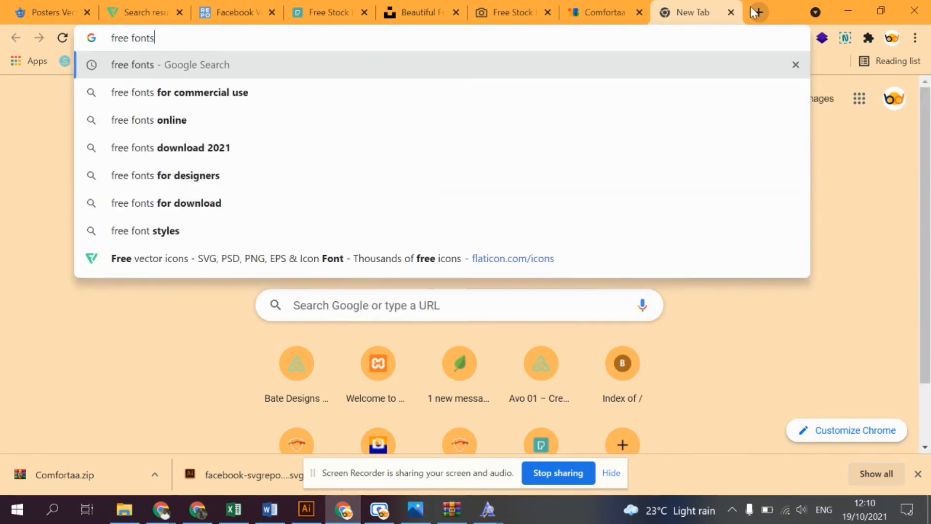
key(Return)
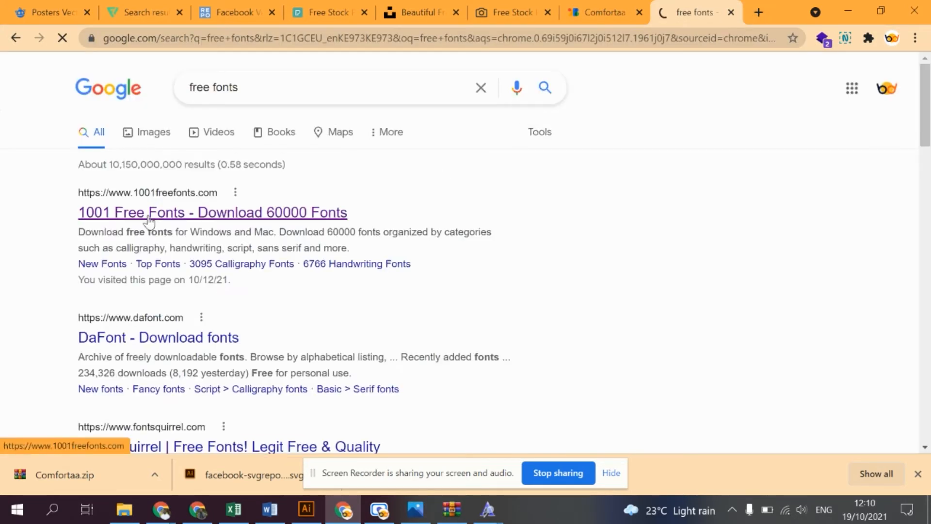
scroll(204, 337, down, 5)
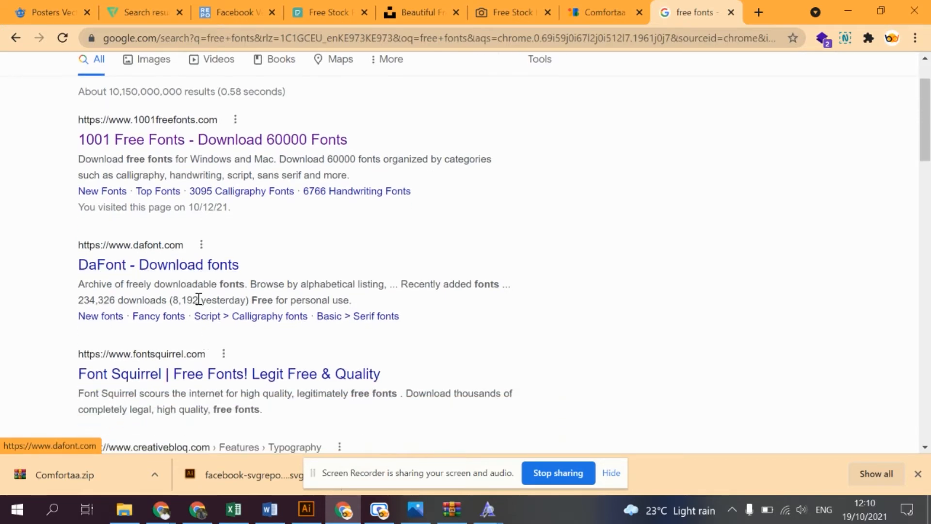
click(154, 226)
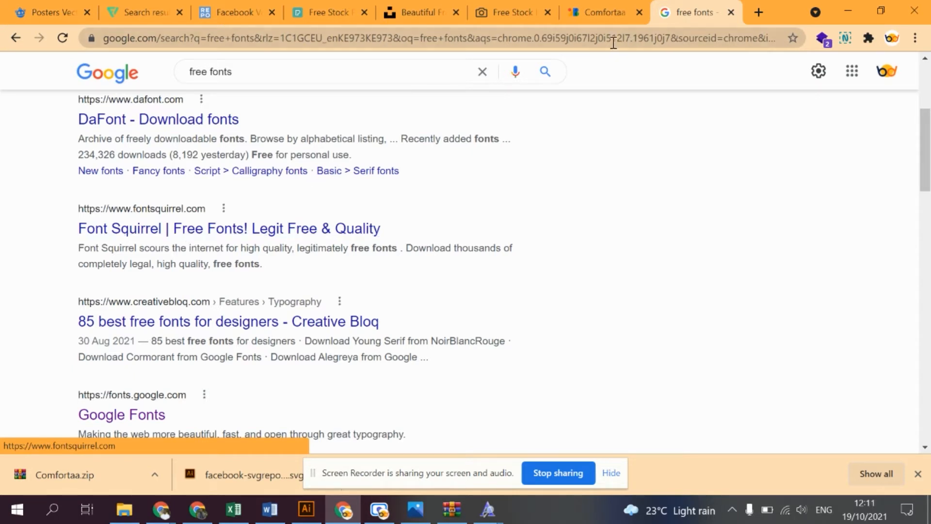
- Search Google for beats by dre in another new tab and open the beatsbydre.com website
click(760, 12)
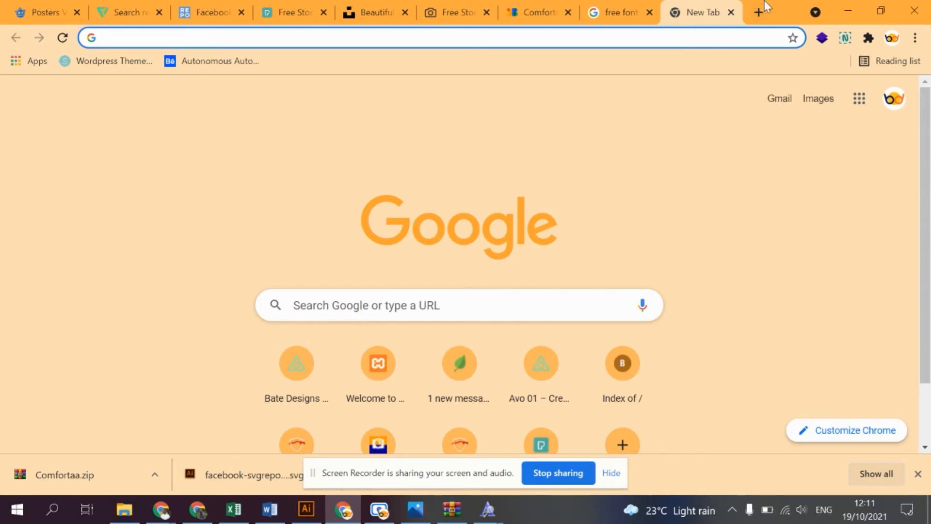
click(643, 12)
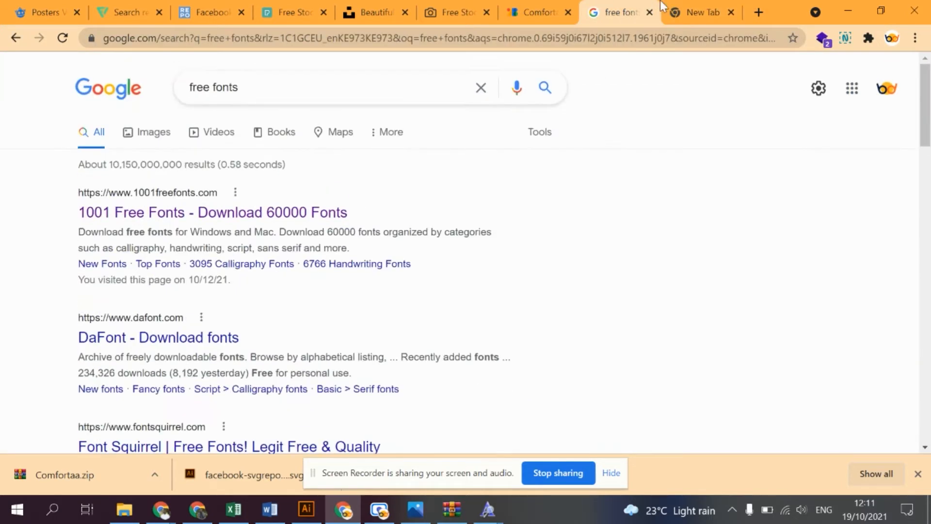
click(708, 2)
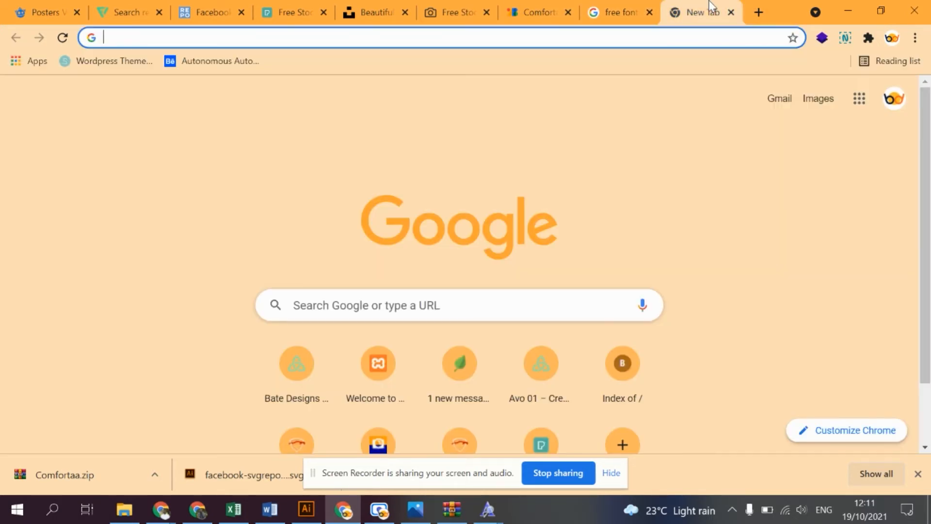
text(beats)
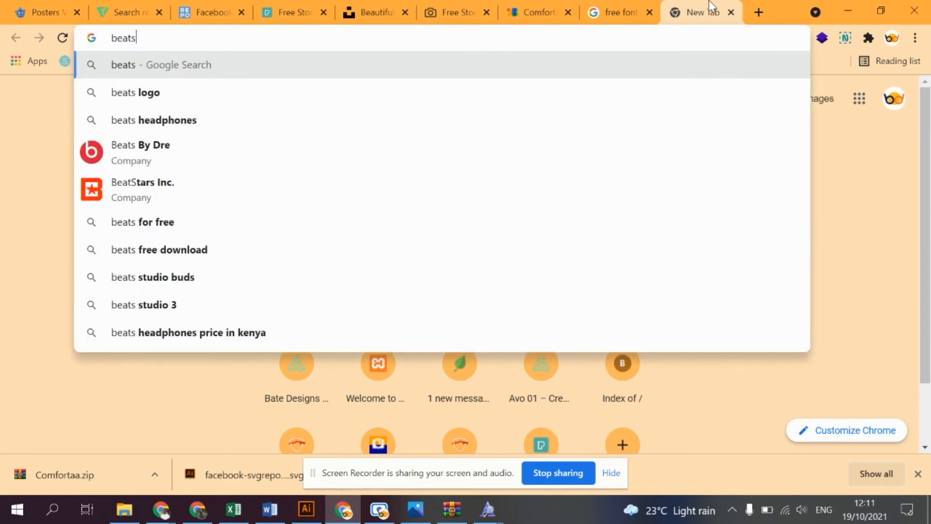
text( by dre)
key(Return)
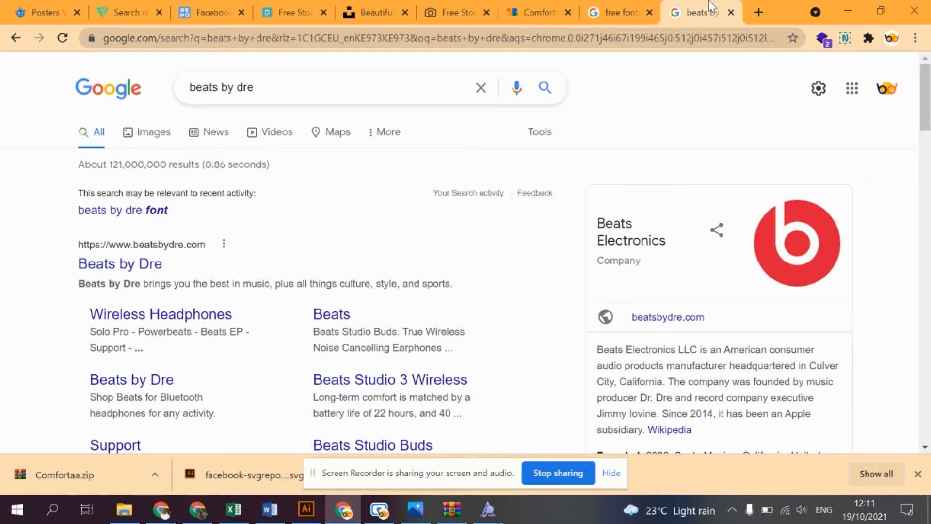
click(124, 264)
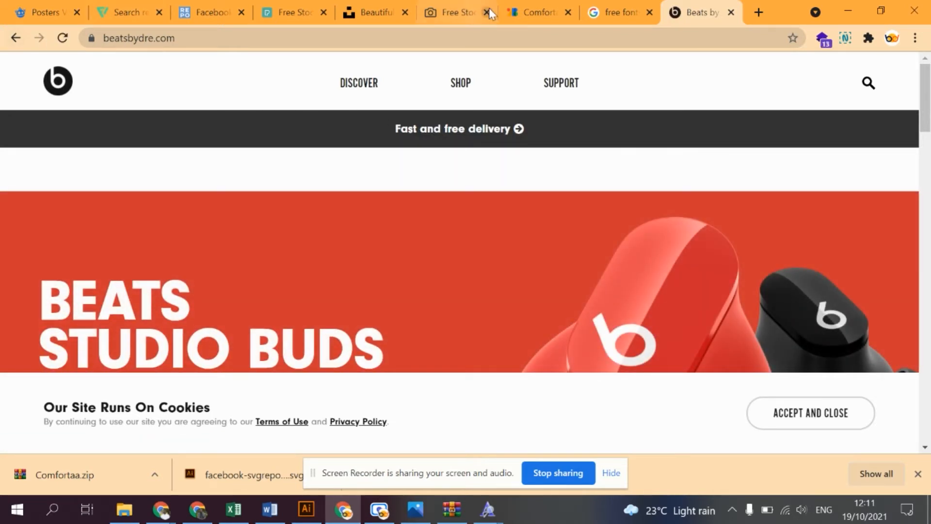
- Search SVG Repo for beats vectors, dismiss the Shutterstock advert, and look over the icons
click(187, 2)
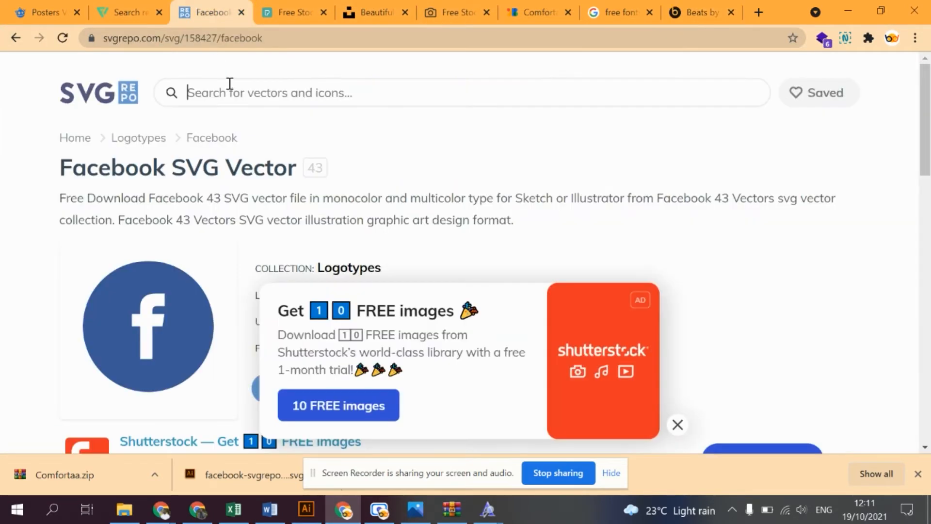
click(230, 84)
text(beats)
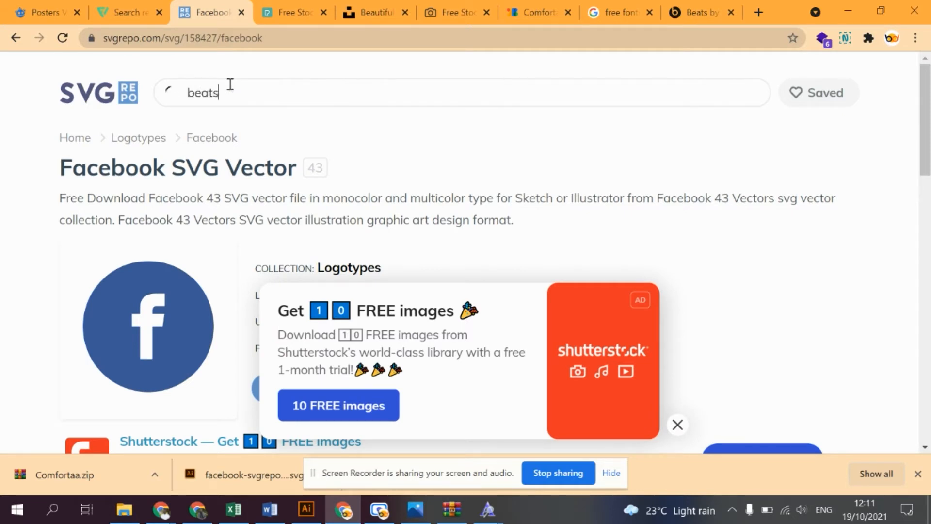
key(Return)
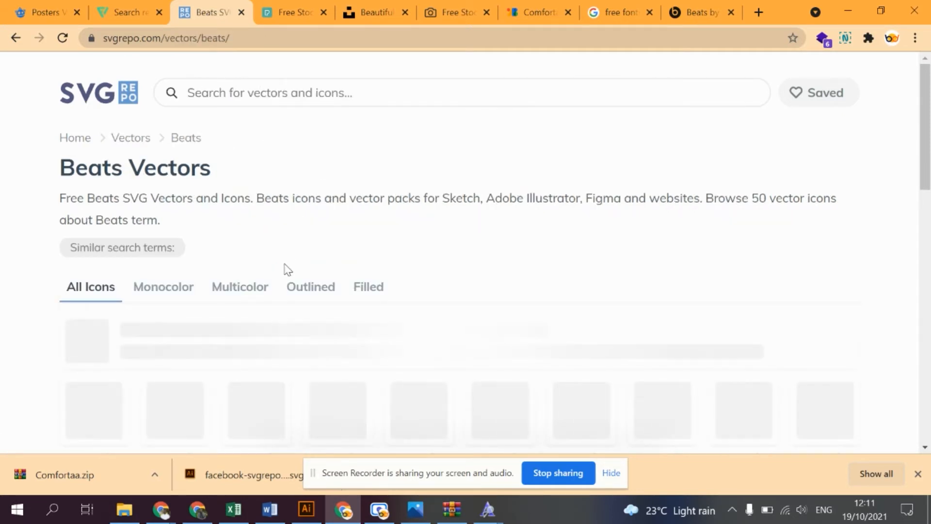
scroll(288, 269, down, 3)
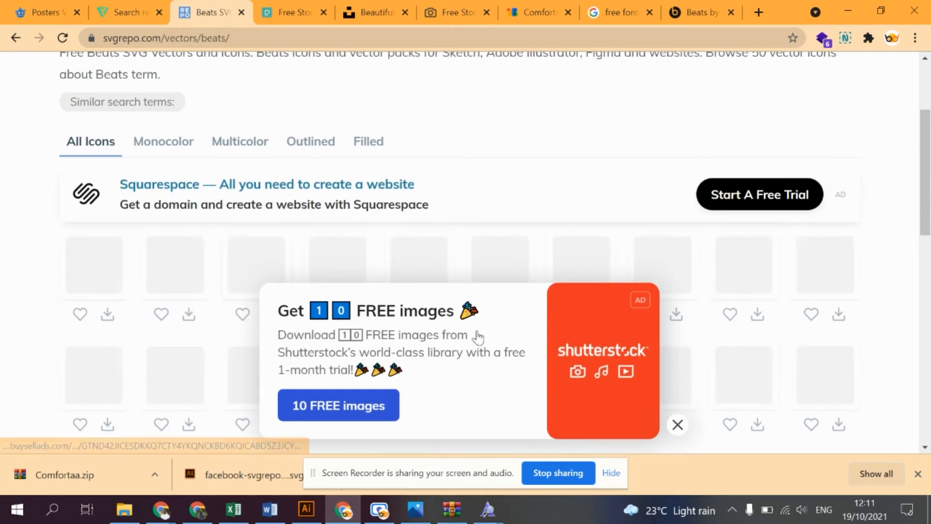
click(678, 424)
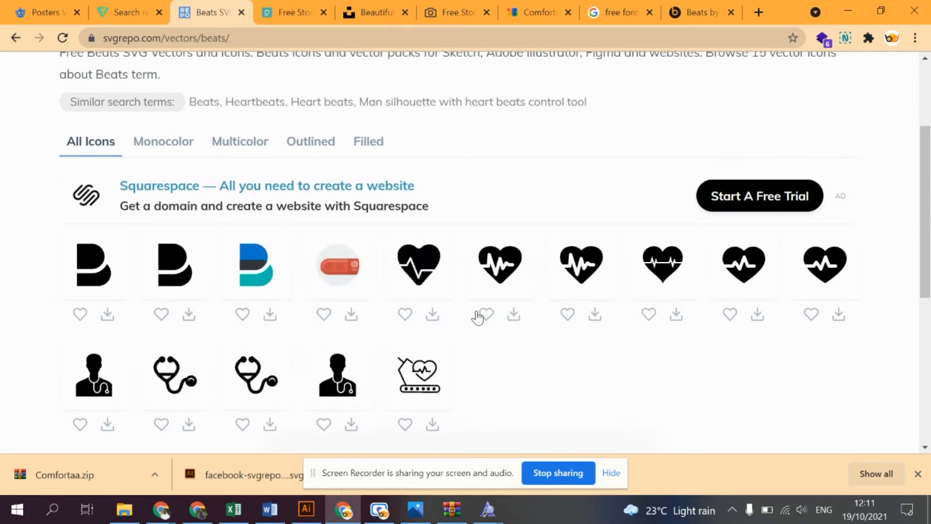
- Search SVG Repo for dre vectors and look over the icons for a Beats logo
scroll(295, 308, down, 6)
scroll(266, 253, up, 9)
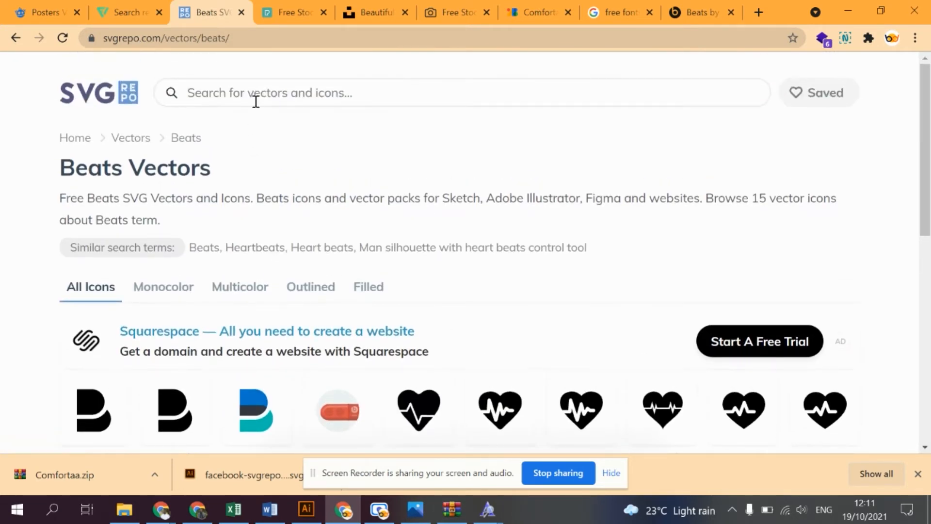
text(dre)
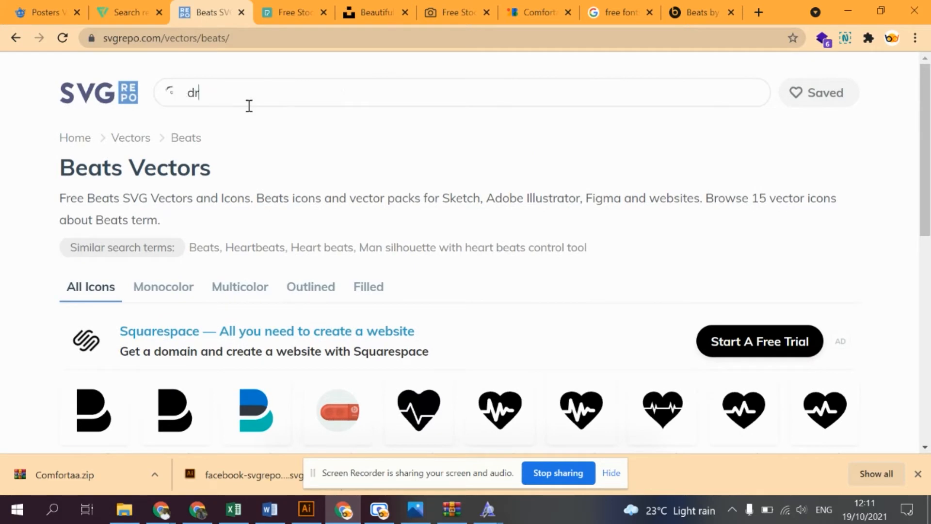
key(Return)
scroll(272, 164, down, 2)
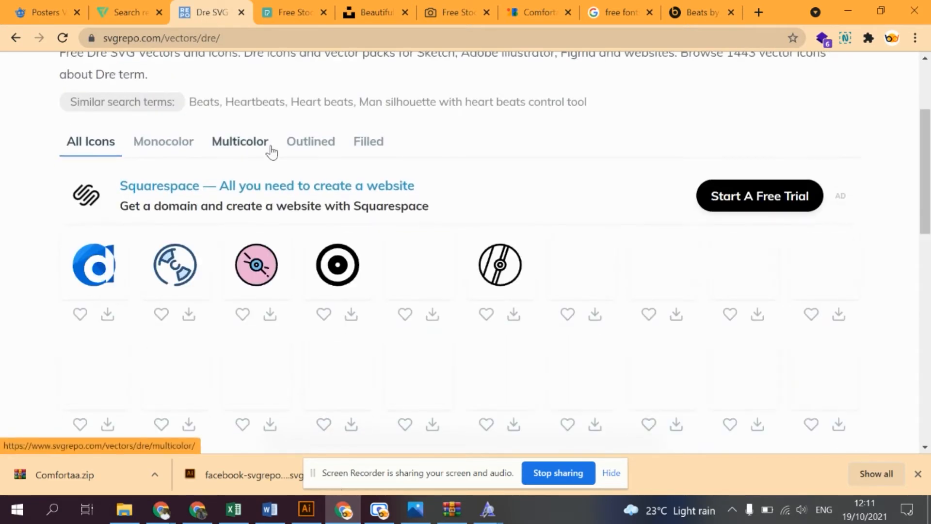
scroll(389, 250, down, 4)
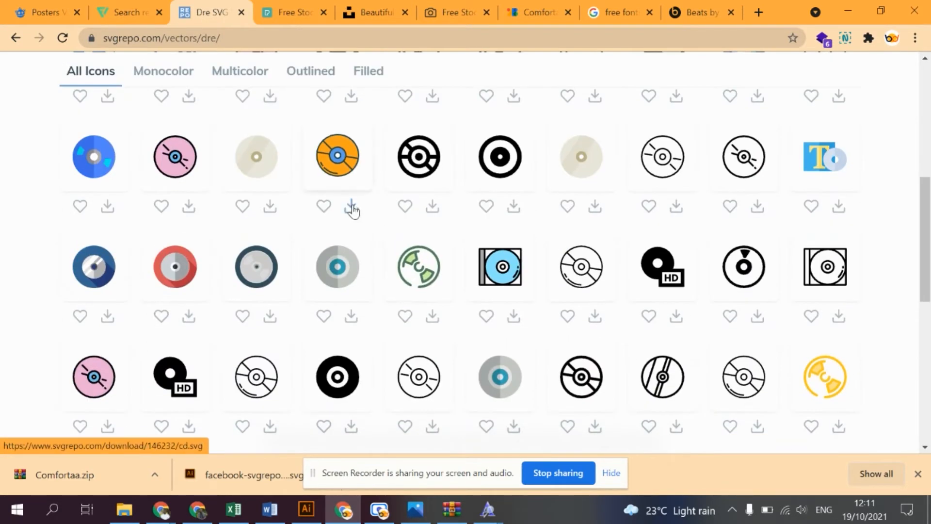
scroll(354, 213, down, 4)
scroll(354, 216, up, 10)
scroll(354, 219, down, 8)
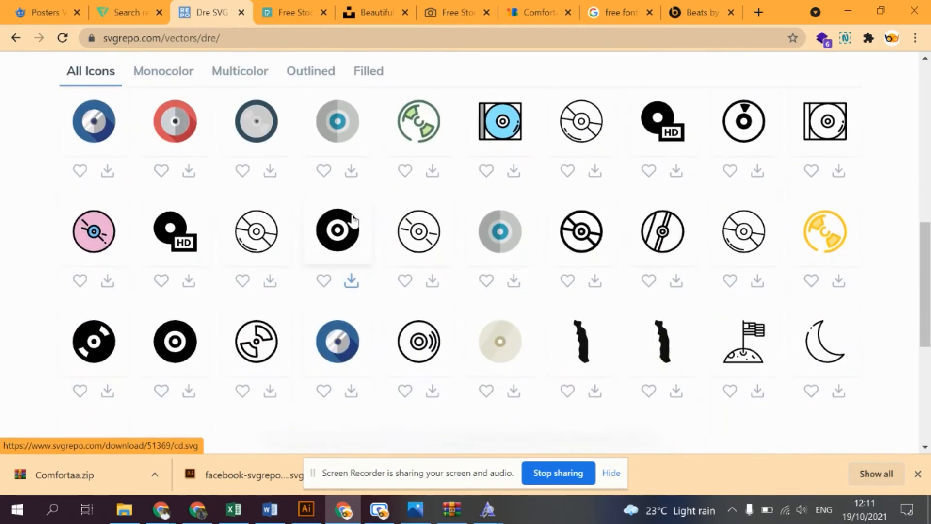
scroll(354, 219, up, 11)
scroll(353, 219, down, 15)
scroll(354, 219, down, 3)
scroll(354, 218, up, 15)
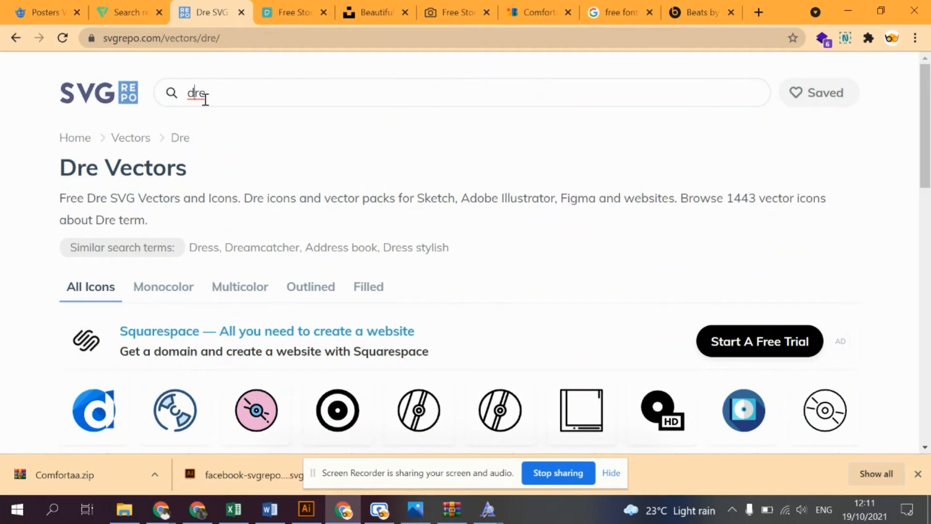
- Search SVG Repo for beats by dre vectors, correcting the misspelled word in the query
text(beats byy)
key(Return)
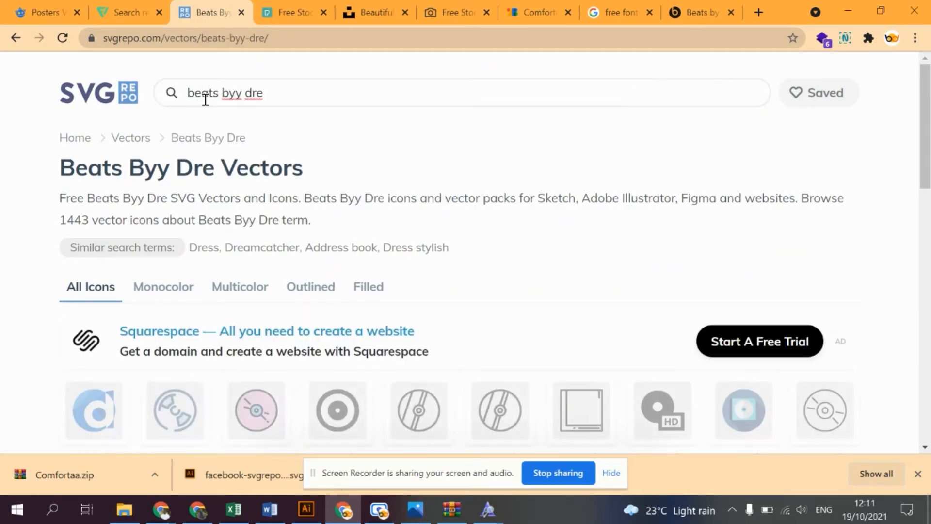
key(Delete)
key(Return)
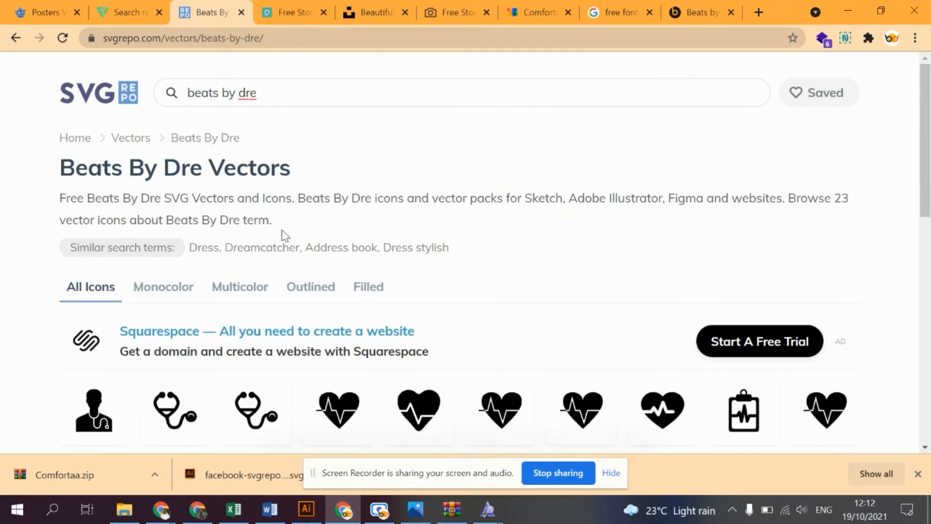
- Find the round Beatsbydre logo among the icons and download it as an SVG file
scroll(284, 235, down, 4)
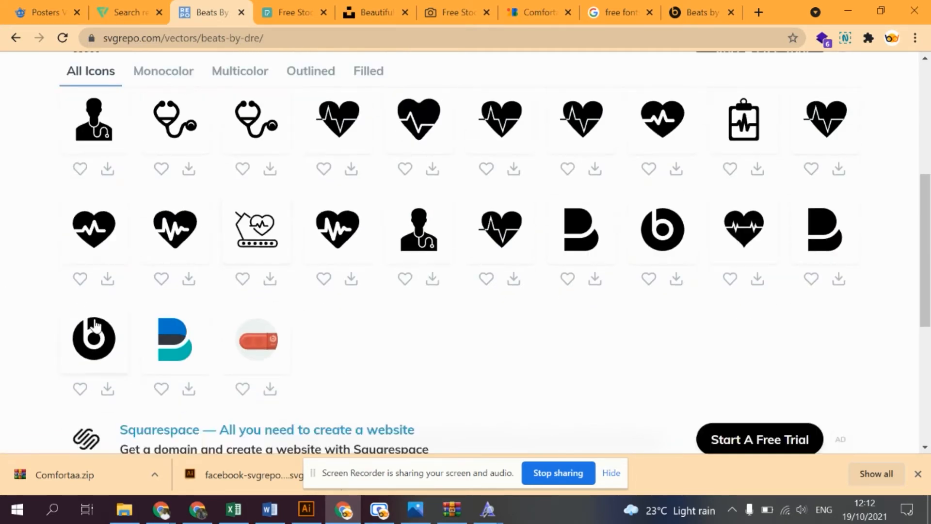
click(93, 323)
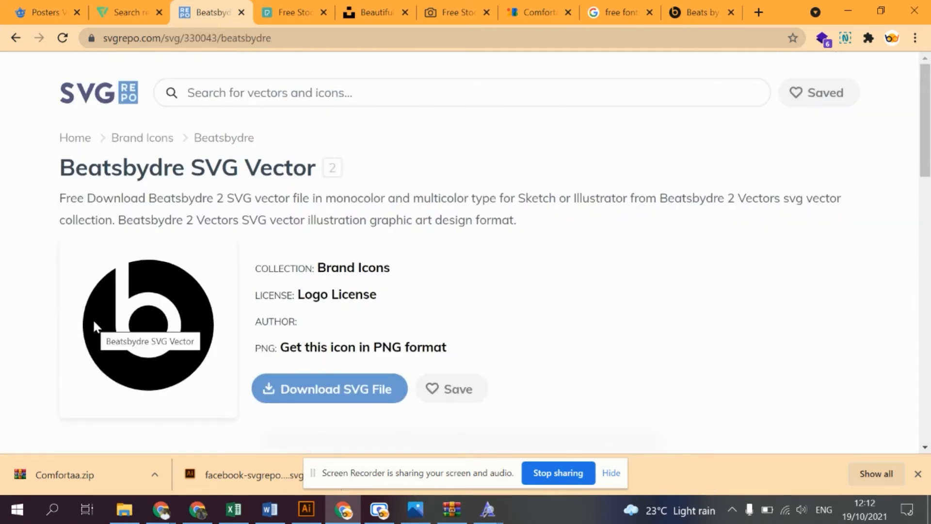
click(308, 393)
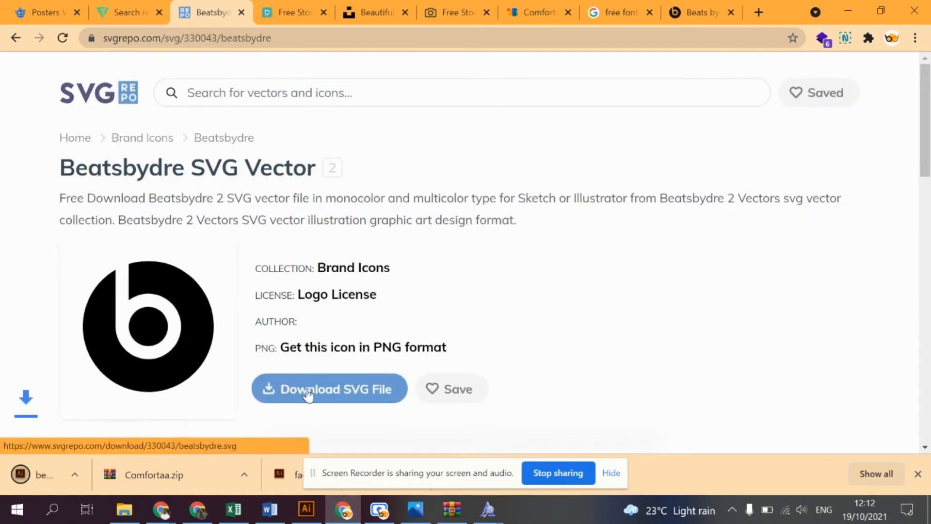
- Close the browser preview of the downloaded logo and open beatsbydre-svgrepo-com.svg in Illustrator from the Downloads folder in File Explorer
click(131, 476)
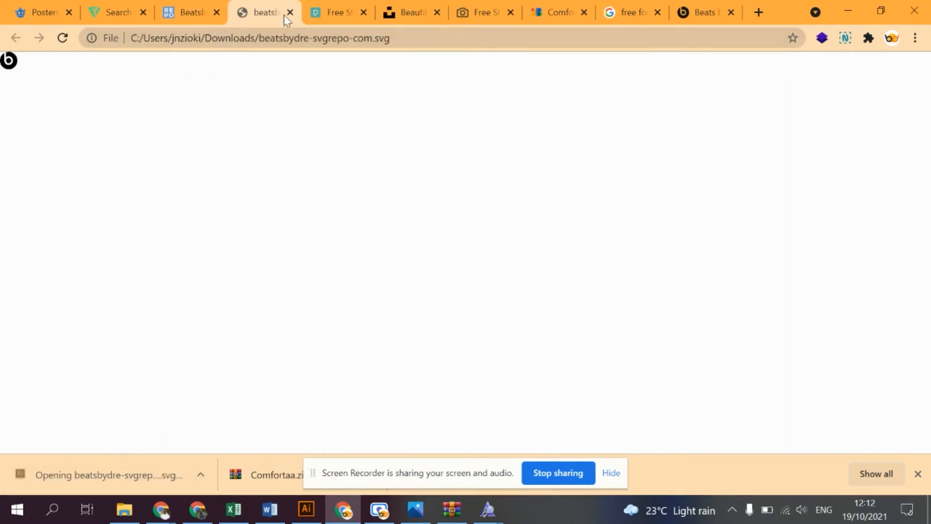
click(289, 13)
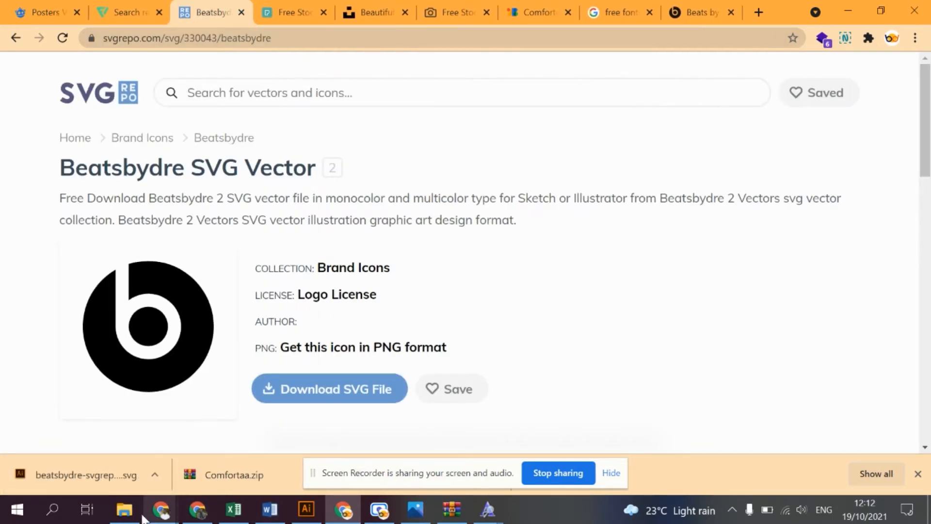
click(129, 512)
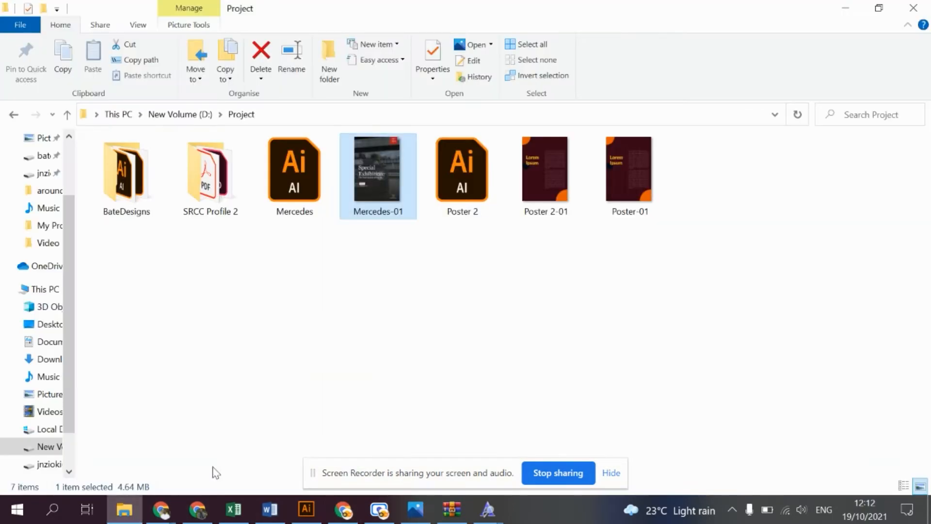
click(46, 359)
double_click(118, 199)
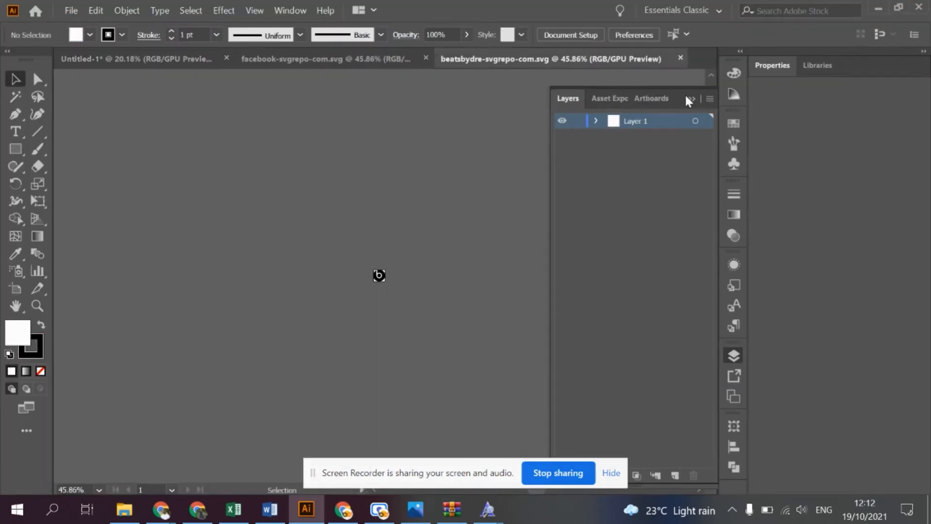
- Collapse the Layers and Properties panels to free the canvas, and fit the Beats logo artboard in the window
click(693, 99)
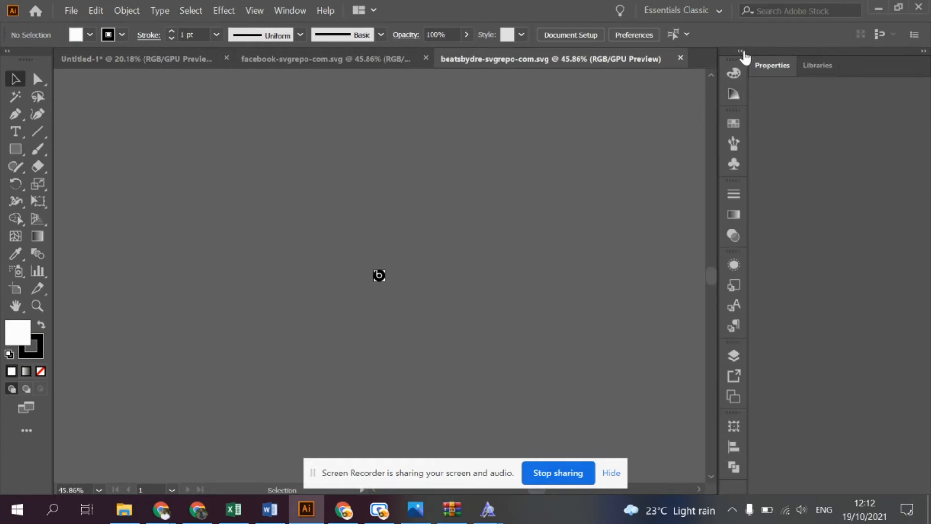
click(924, 52)
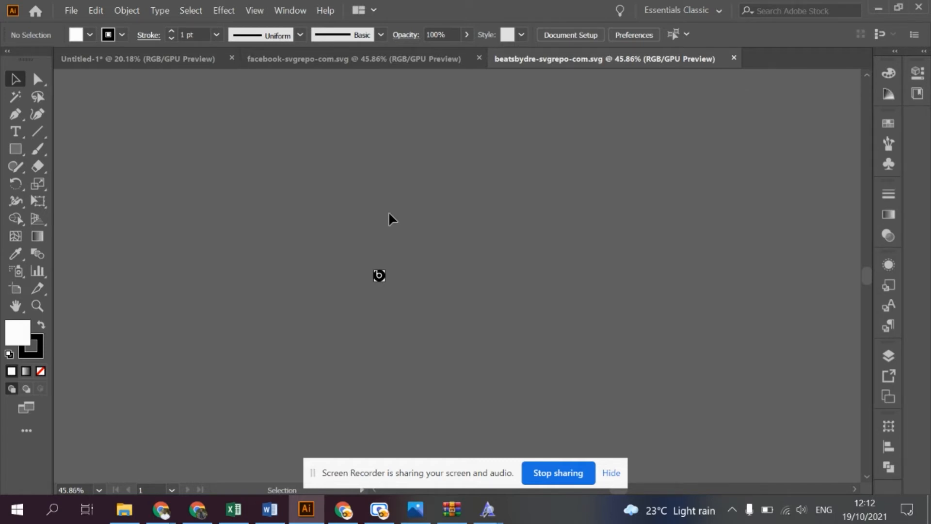
key(ctrl+0)
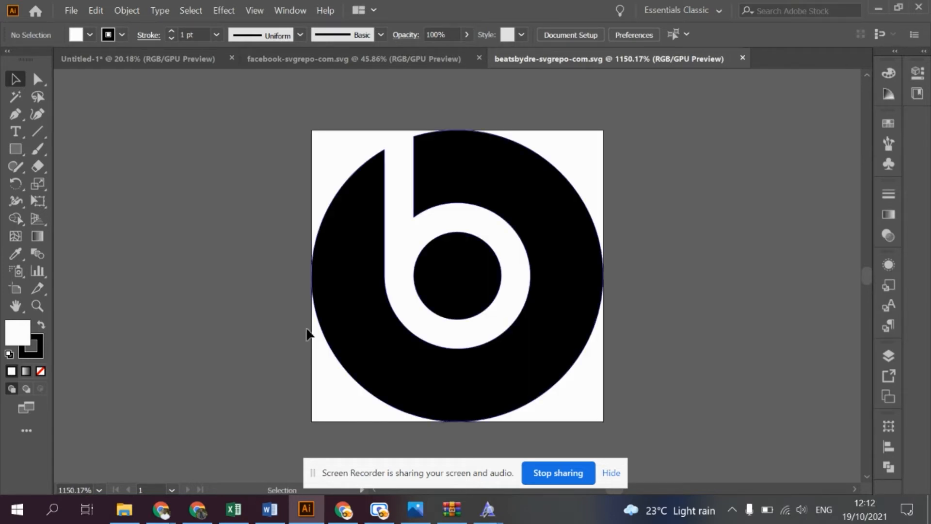
- Start editing the artboard of the Beats logo document
click(16, 289)
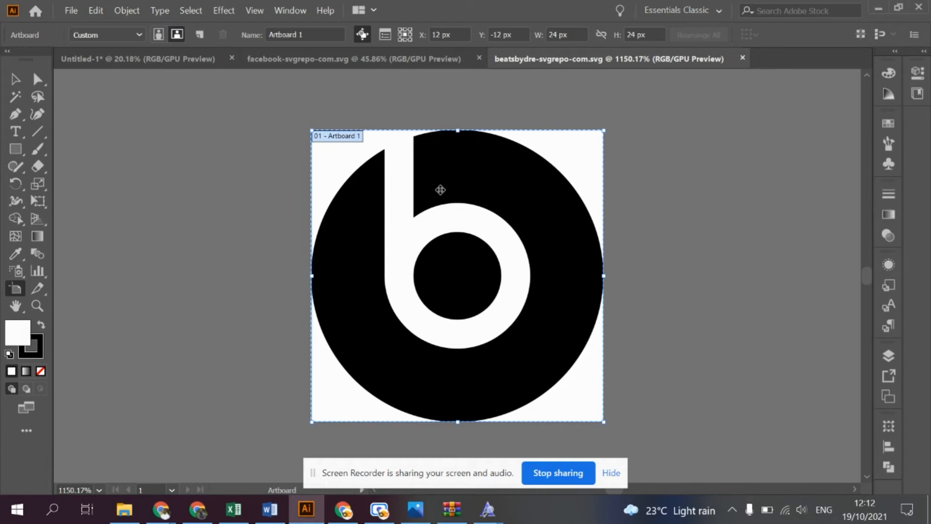
- Switch to the Beats by Dre website in Chrome and look through its homepage down to the footer for poster content
click(355, 504)
click(469, 310)
scroll(451, 245, down, 10)
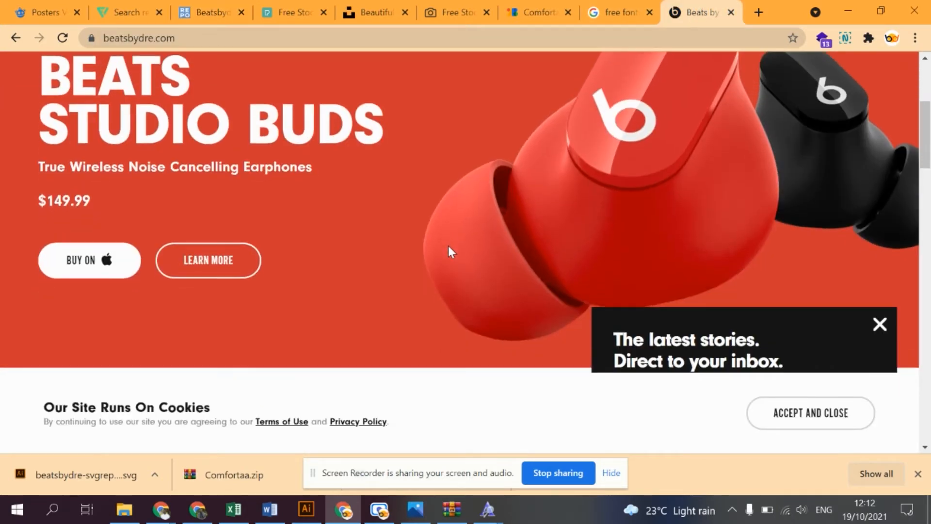
scroll(449, 253, down, 2)
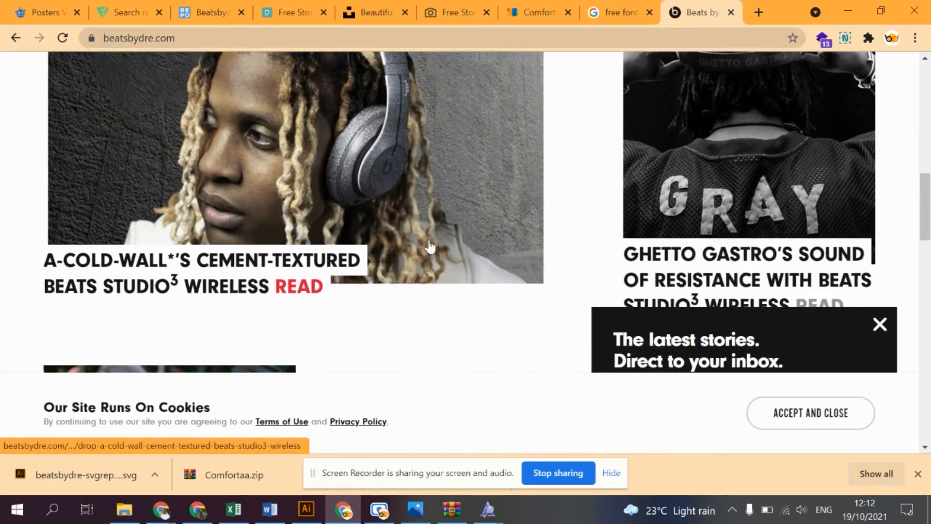
scroll(387, 232, down, 5)
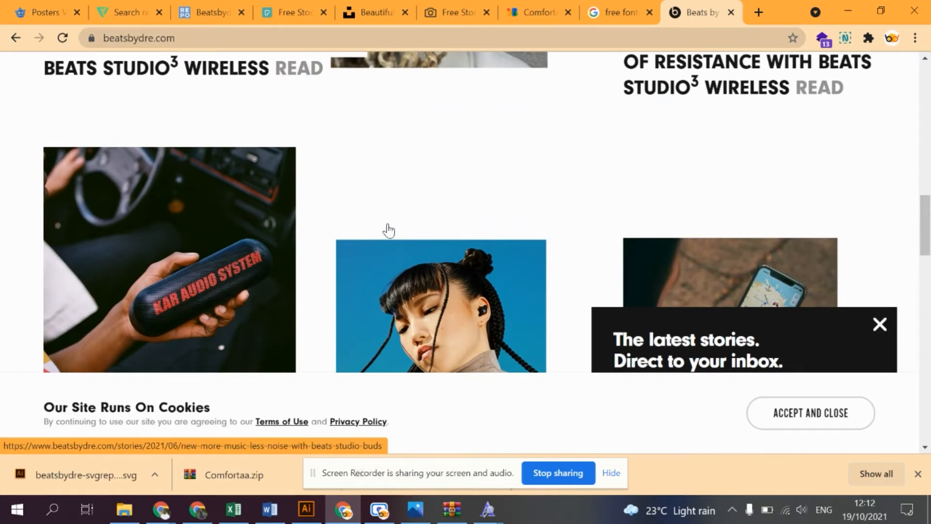
scroll(389, 230, down, 5)
scroll(388, 230, down, 5)
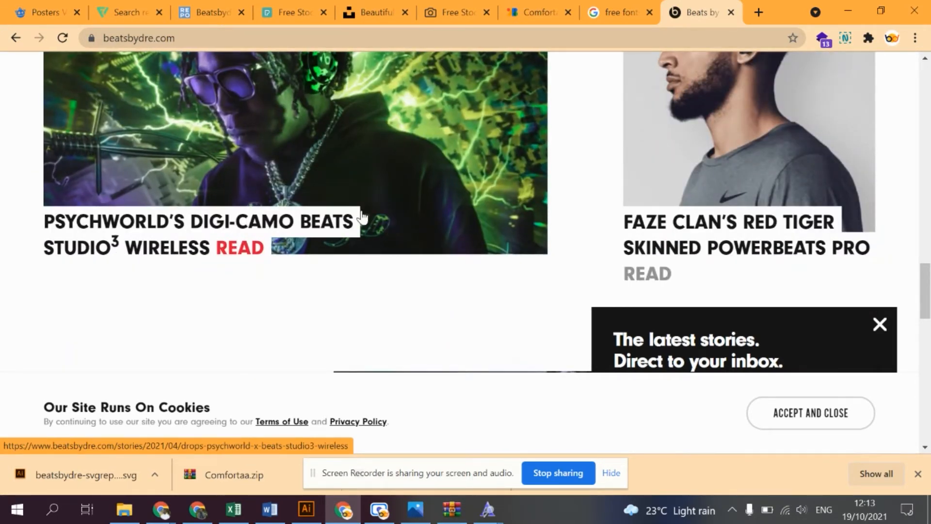
scroll(367, 218, down, 7)
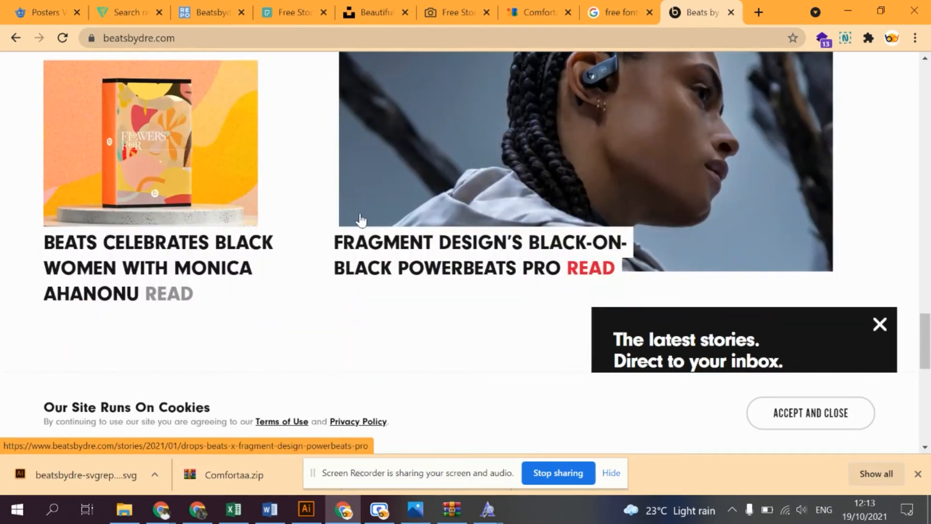
scroll(360, 243, down, 5)
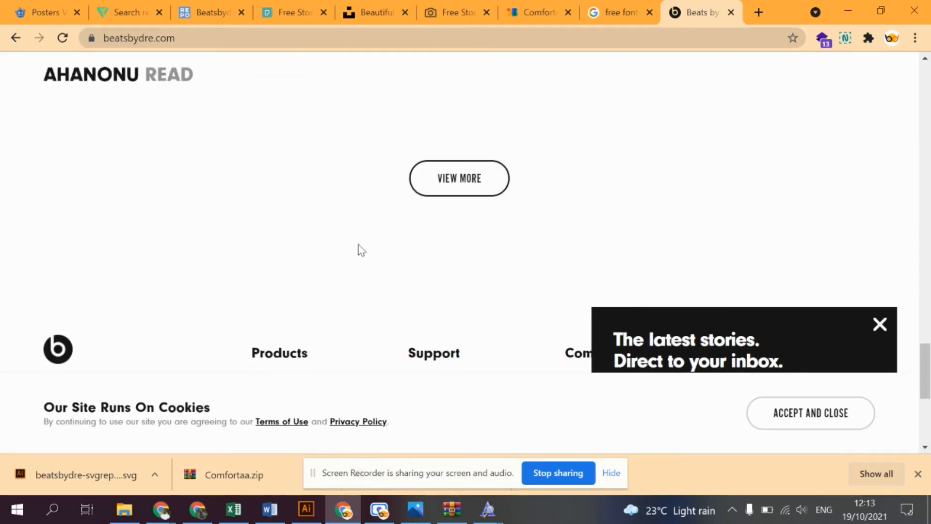
scroll(362, 250, down, 5)
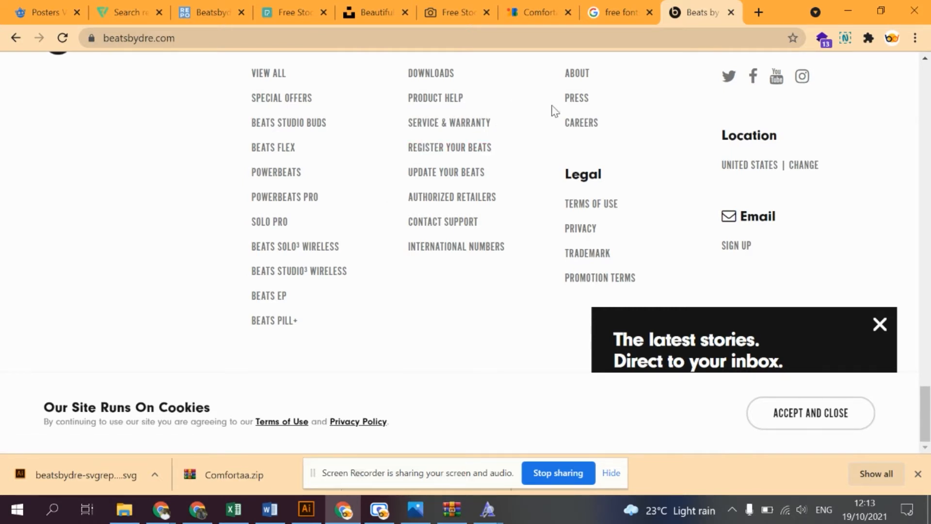
- Open the Beats Studio Buds product page and examine its descriptions and photos
click(314, 125)
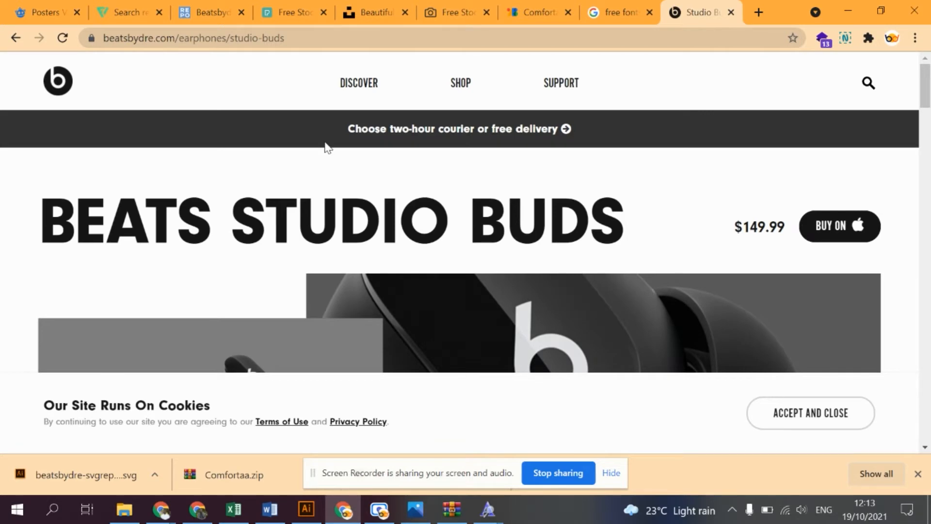
scroll(328, 151, down, 15)
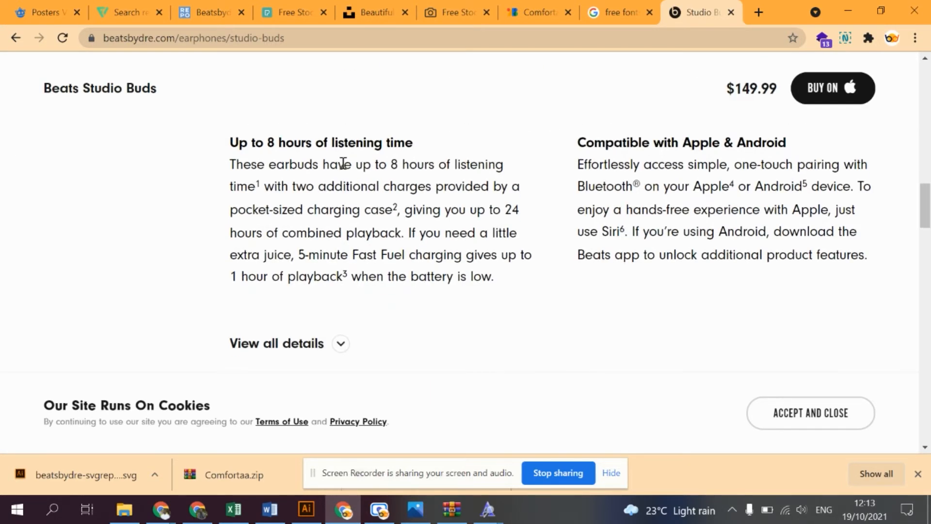
scroll(342, 163, down, 5)
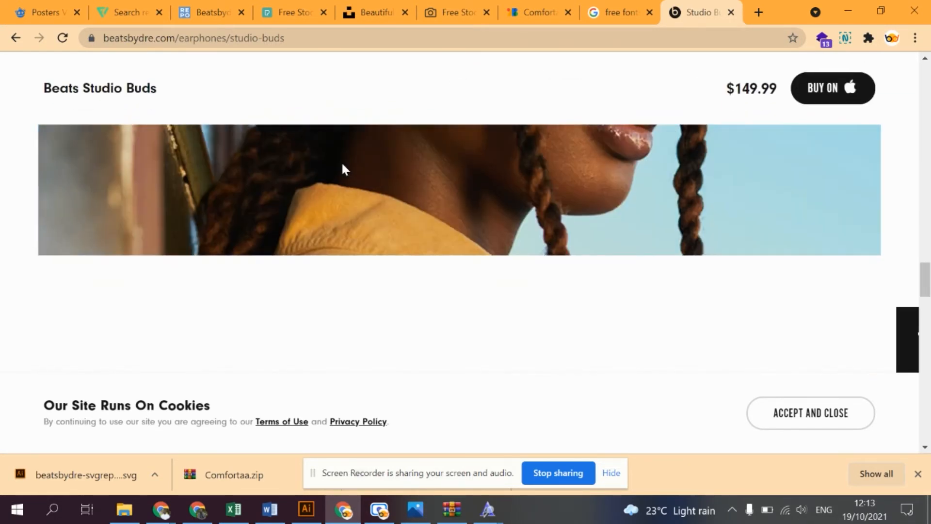
scroll(343, 168, down, 4)
scroll(344, 169, up, 2)
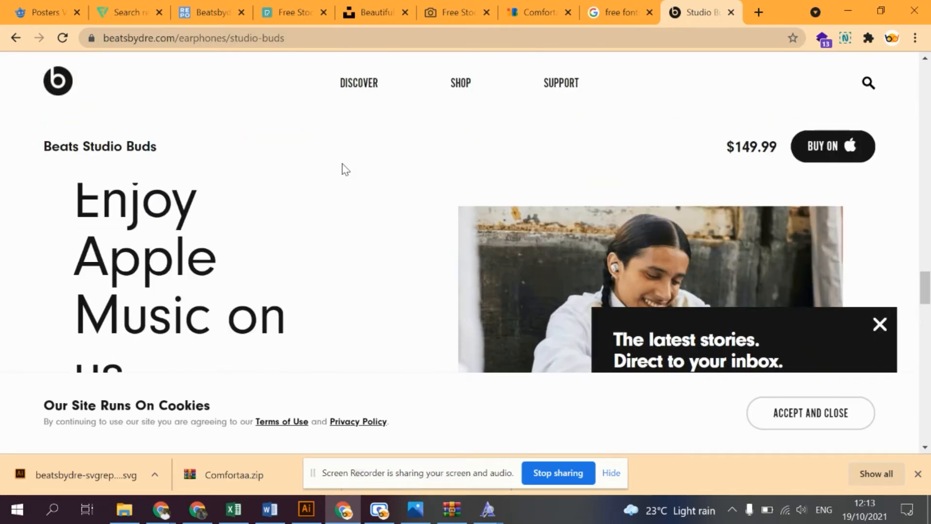
scroll(343, 167, down, 3)
scroll(344, 167, up, 5)
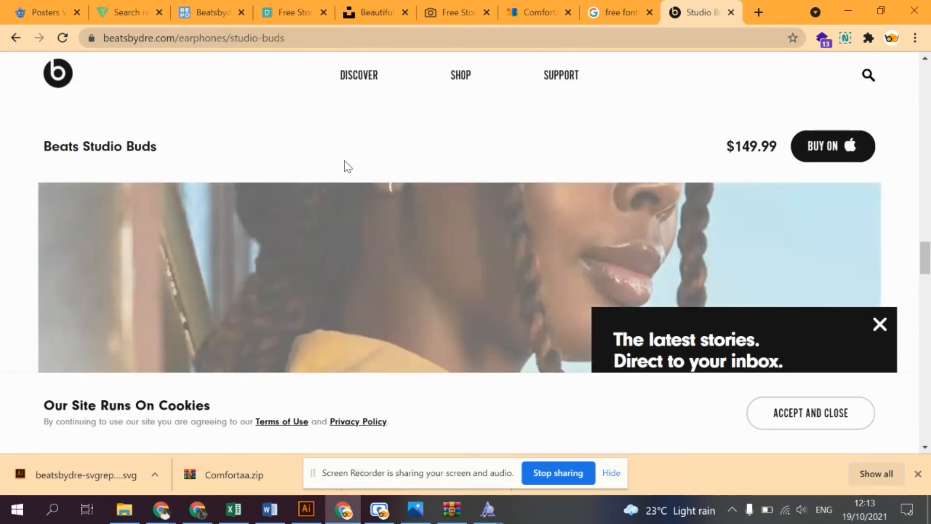
middle_click(351, 156)
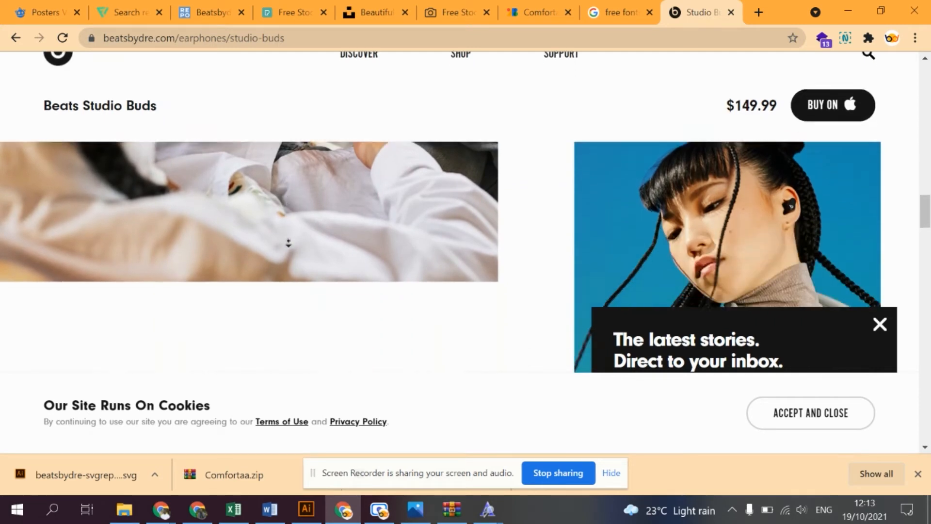
middle_click(249, 193)
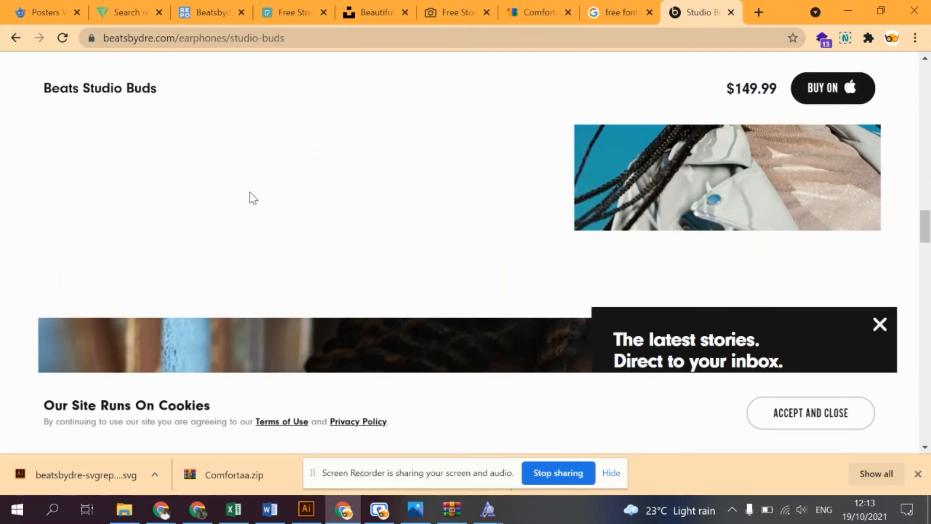
- Return to the Beats homepage and copy the "BEATS STUDIO BUDS" heading together with its "True Wireless Noise Cancelling Earphones" tagline
click(17, 35)
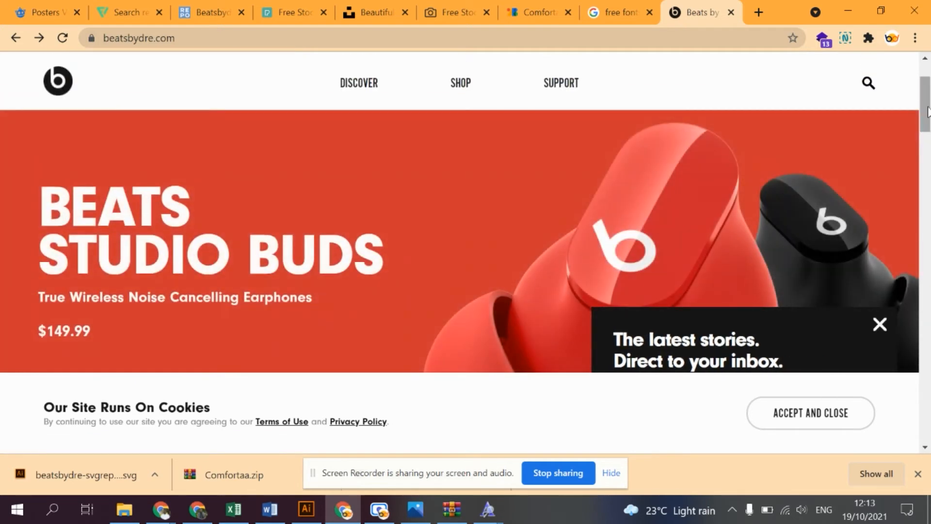
drag(929, 107, 928, 117)
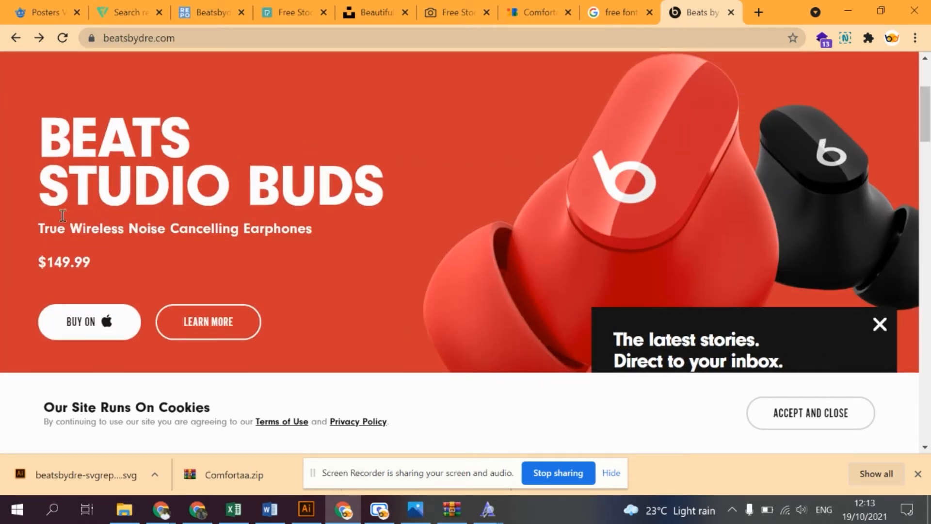
drag(36, 225, 291, 234)
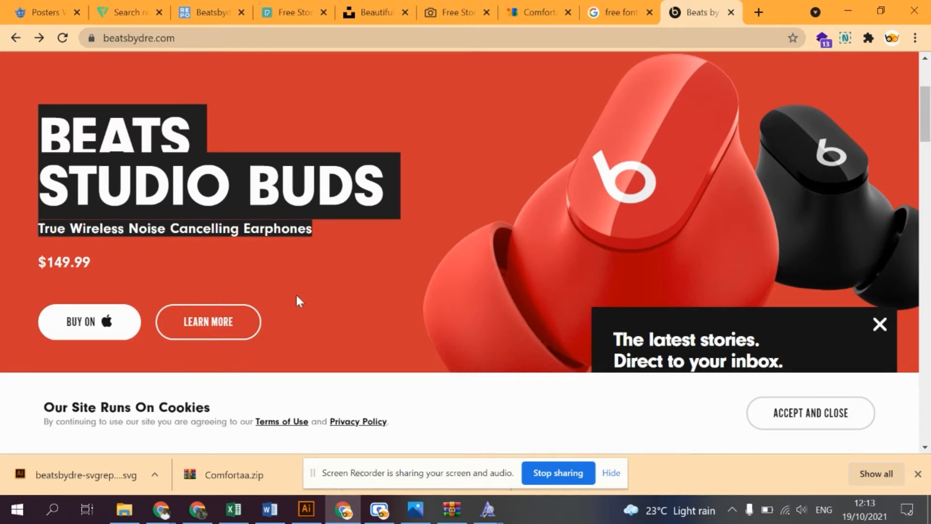
- Open Notepad, paste the copied Beats Studio Buds heading and tagline into the blank document, and minimize it
click(64, 511)
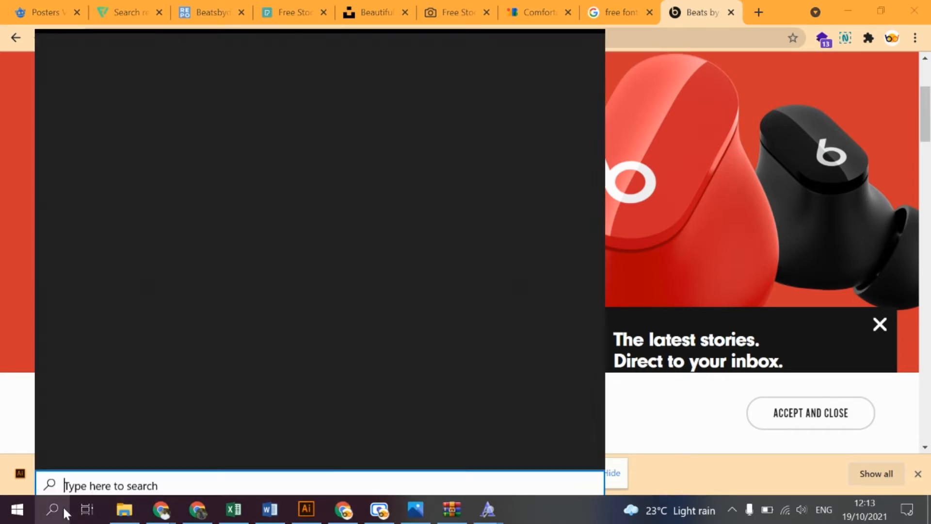
text(note)
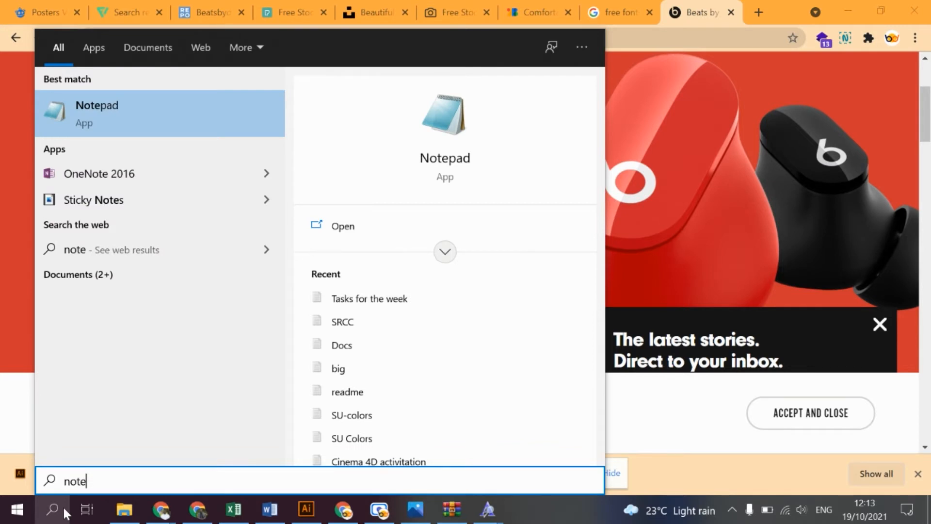
key(Return)
text(BEATS STUDIO BUDS True Wireless Noise Cancelling Earphones)
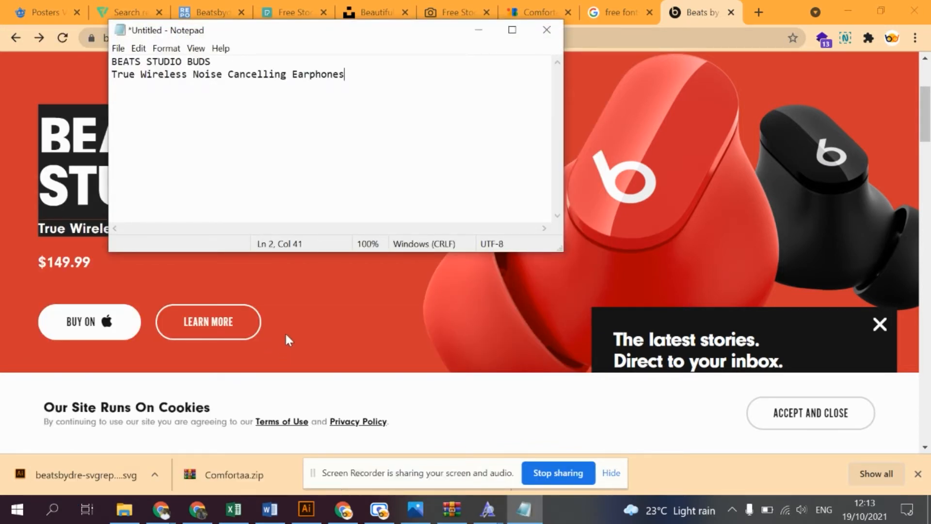
click(487, 33)
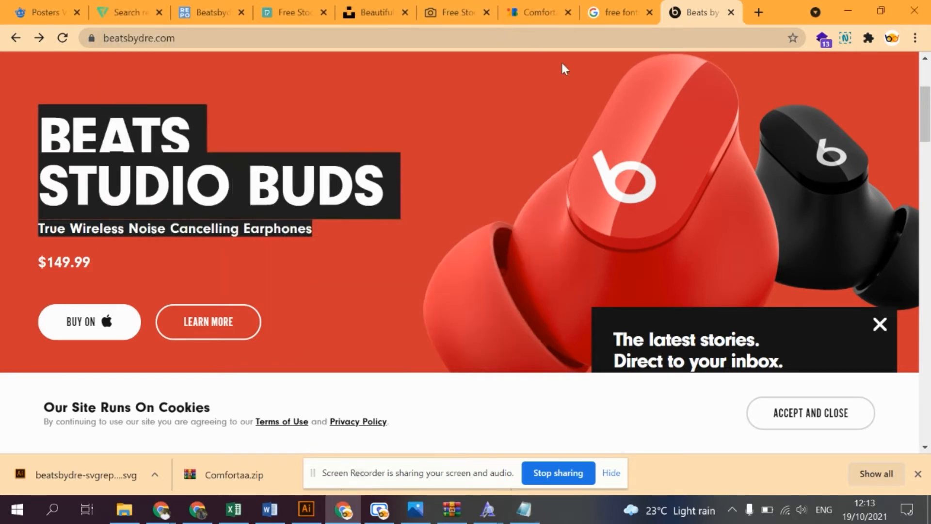
- Switch to the Unsplash page and search its photos for "gym"
click(623, 11)
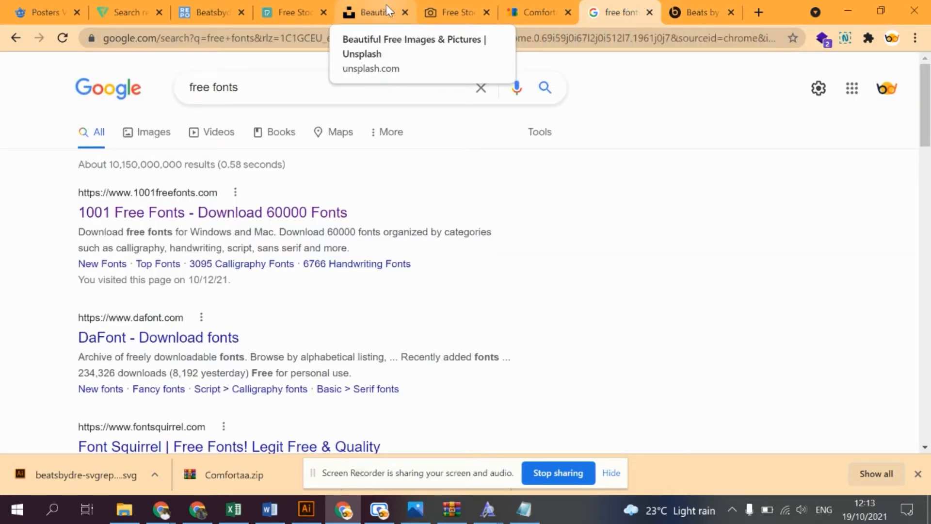
click(376, 12)
click(347, 77)
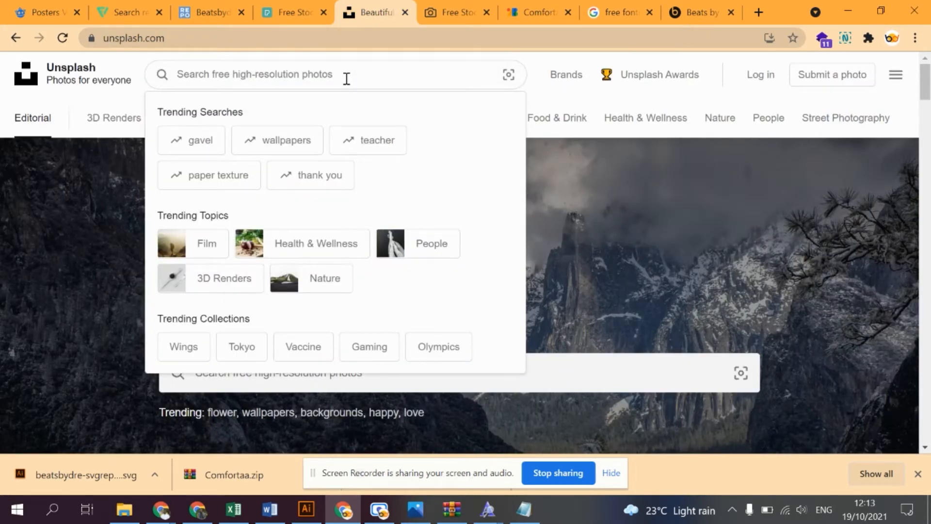
text(gym)
key(Return)
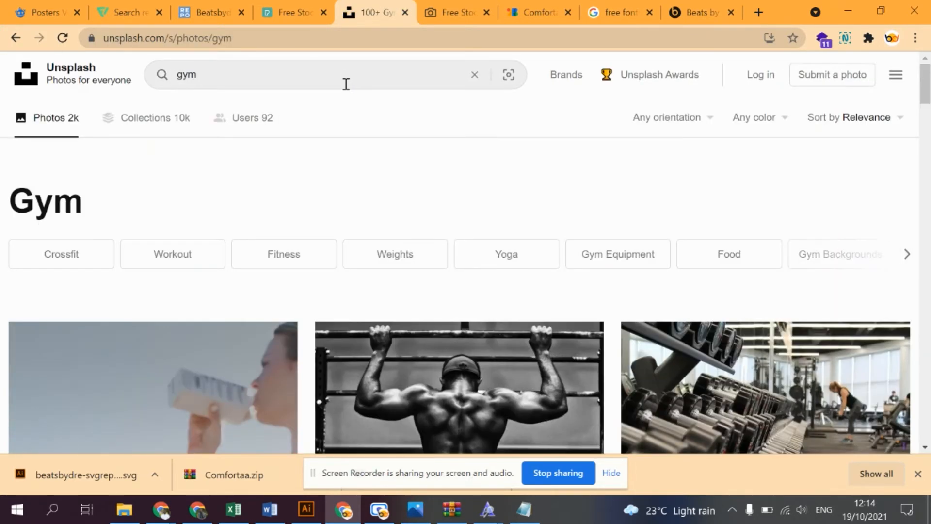
- Look through the gym photo results for a picture suited to an earphones poster
scroll(364, 125, down, 10)
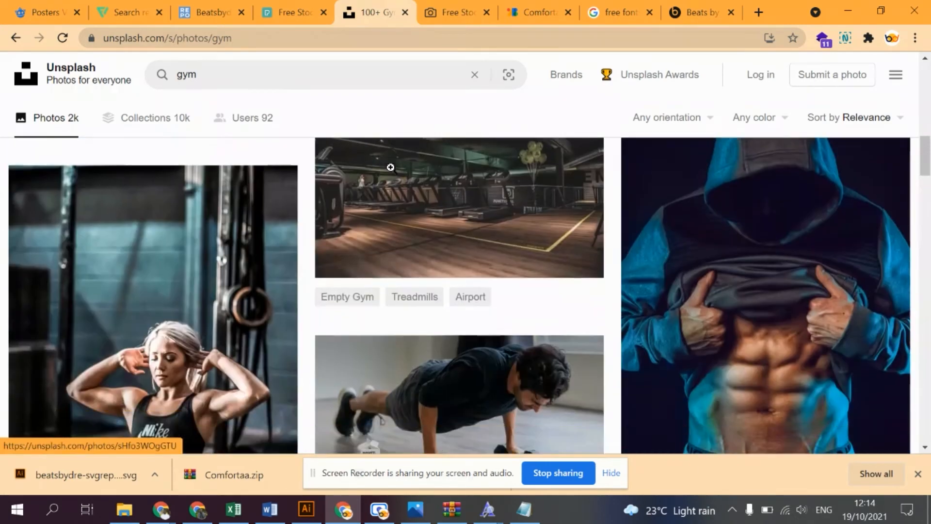
scroll(390, 165, down, 10)
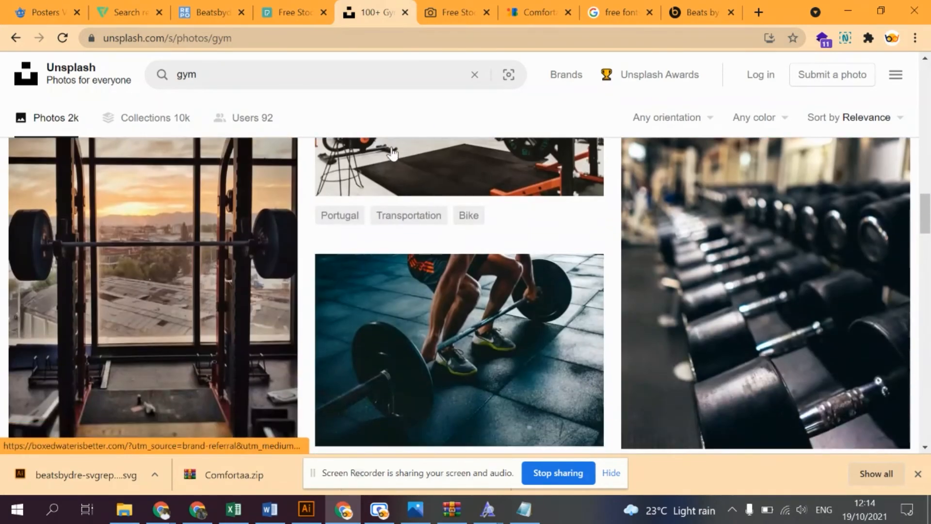
scroll(392, 153, down, 7)
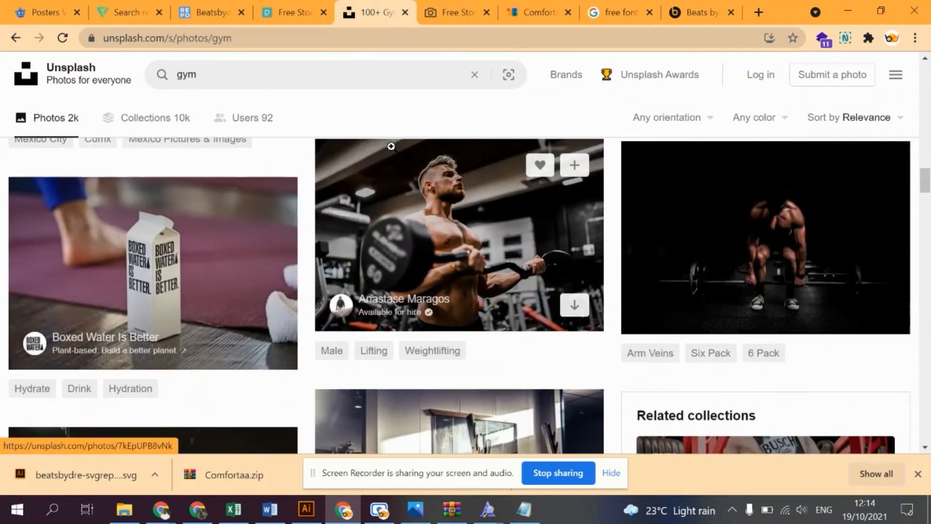
scroll(392, 148, down, 12)
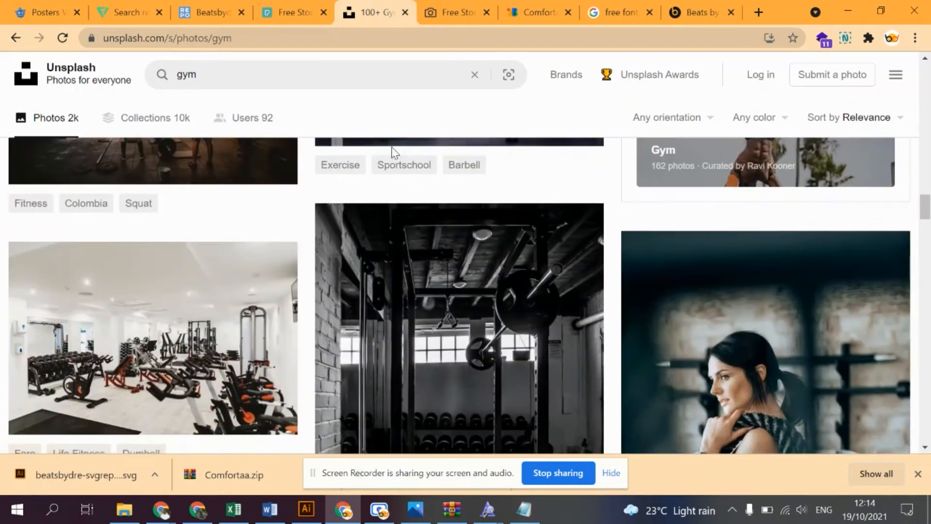
scroll(392, 152, down, 10)
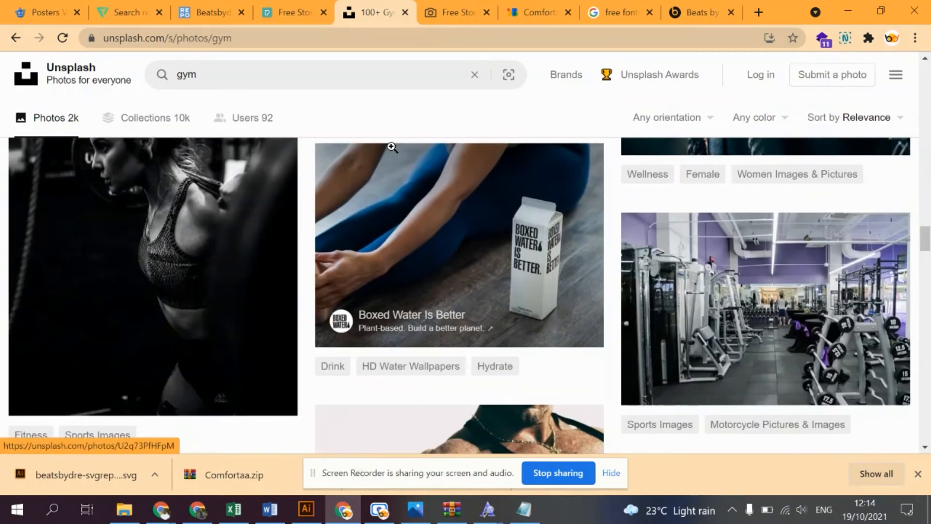
scroll(392, 147, down, 12)
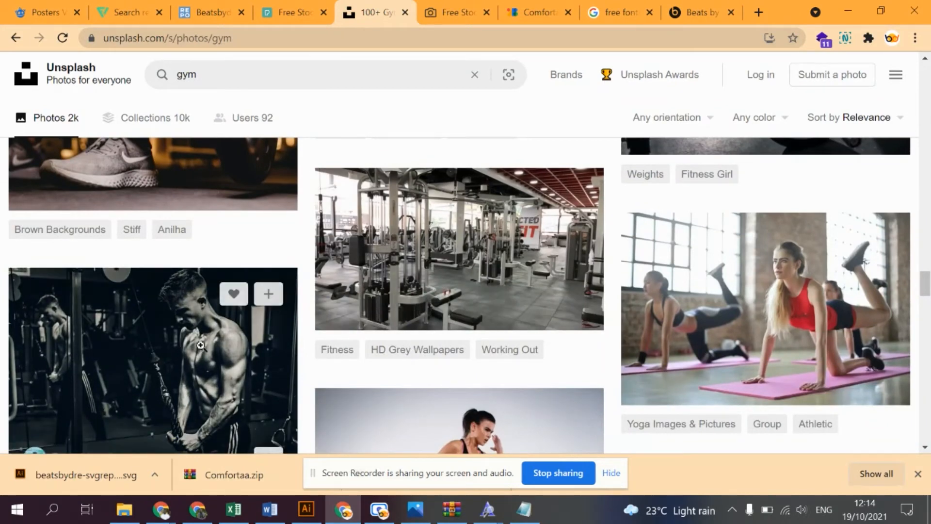
scroll(240, 336, down, 5)
scroll(240, 336, down, 5)
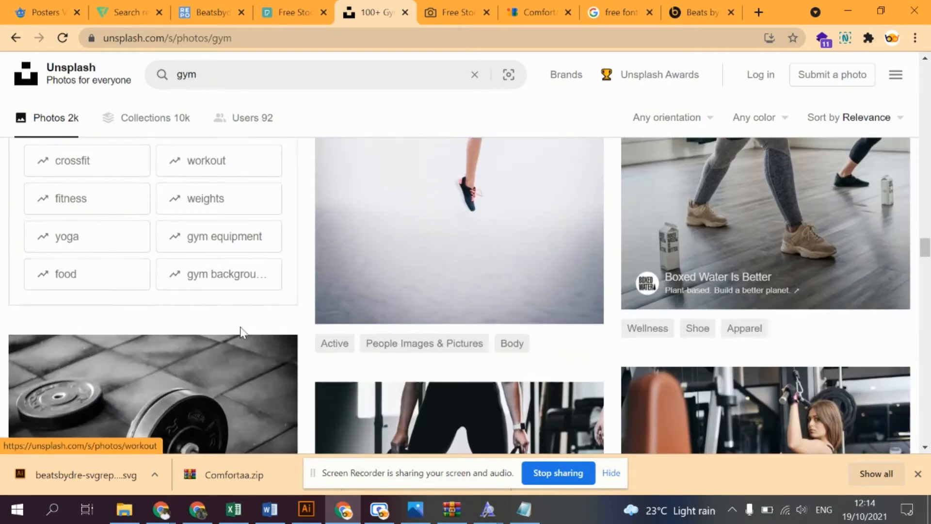
- Refine the Unsplash photo search to "gym earphones"
click(226, 70)
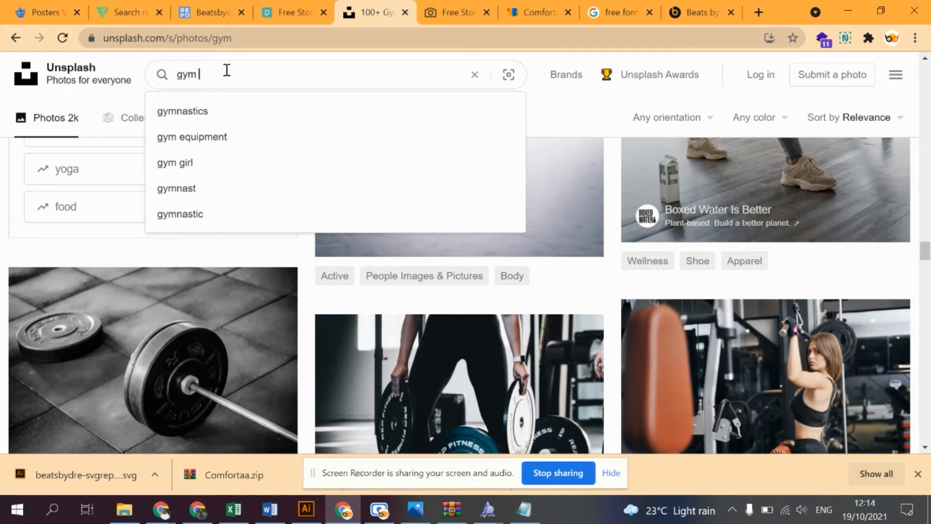
text(earphon)
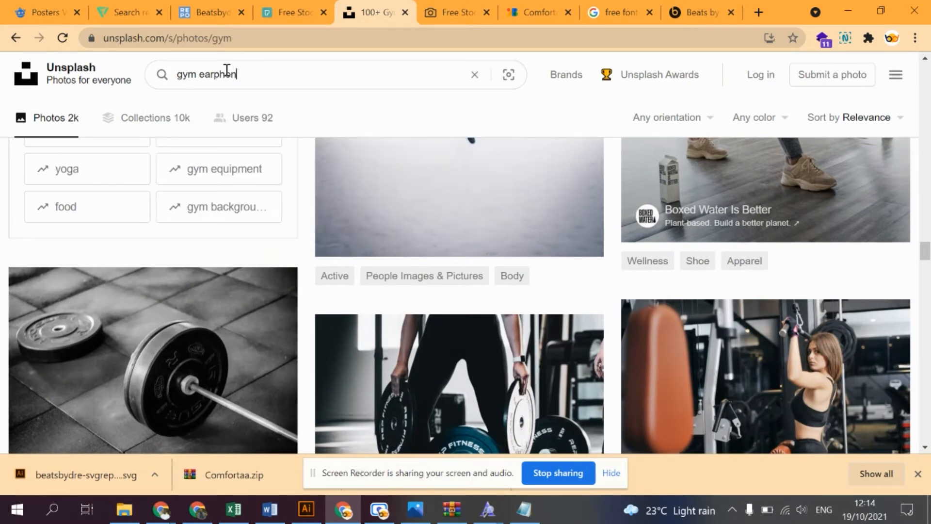
text(e)
key(Return)
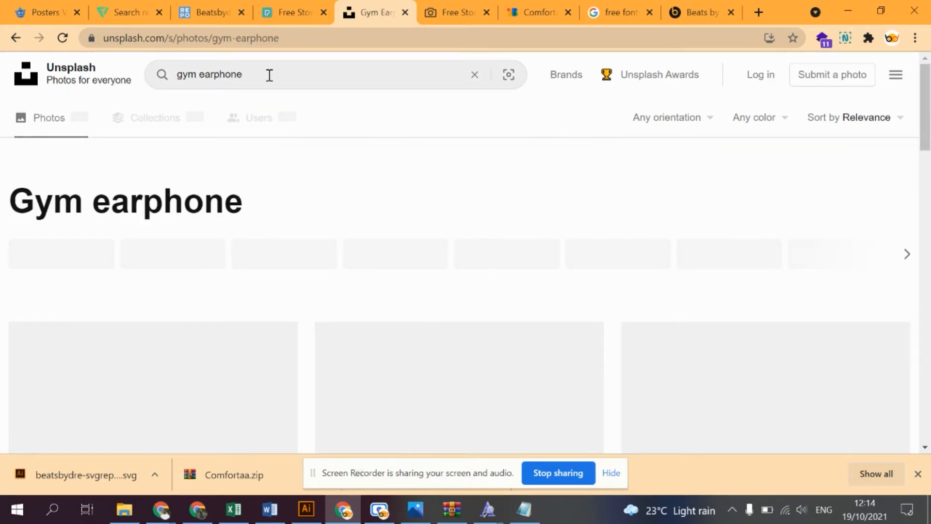
text(s)
key(Return)
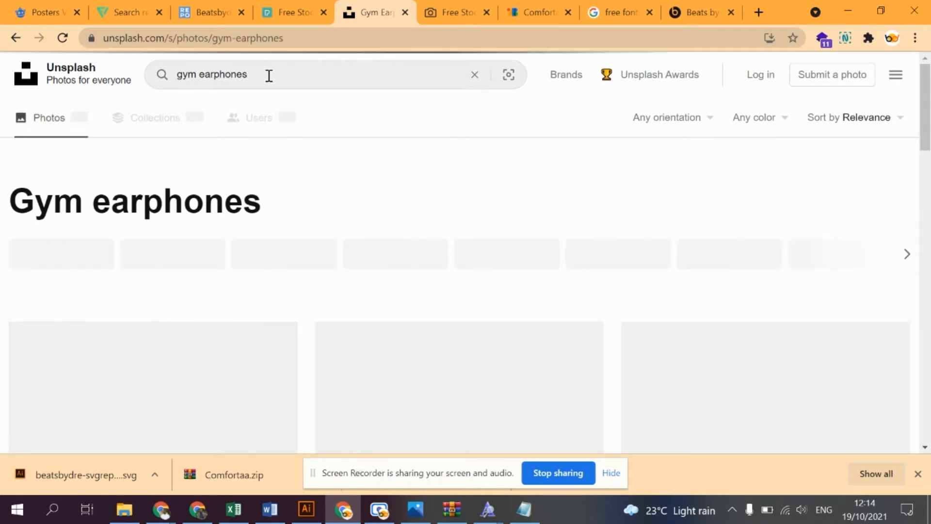
- Look through the gym earphones photo results for a picture suited to the poster
scroll(349, 291, down, 3)
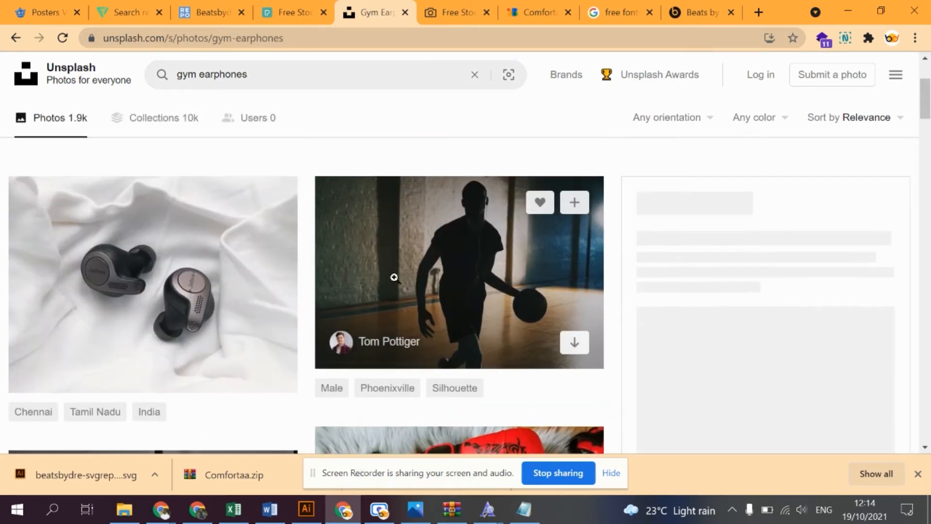
scroll(394, 277, down, 5)
scroll(395, 278, down, 8)
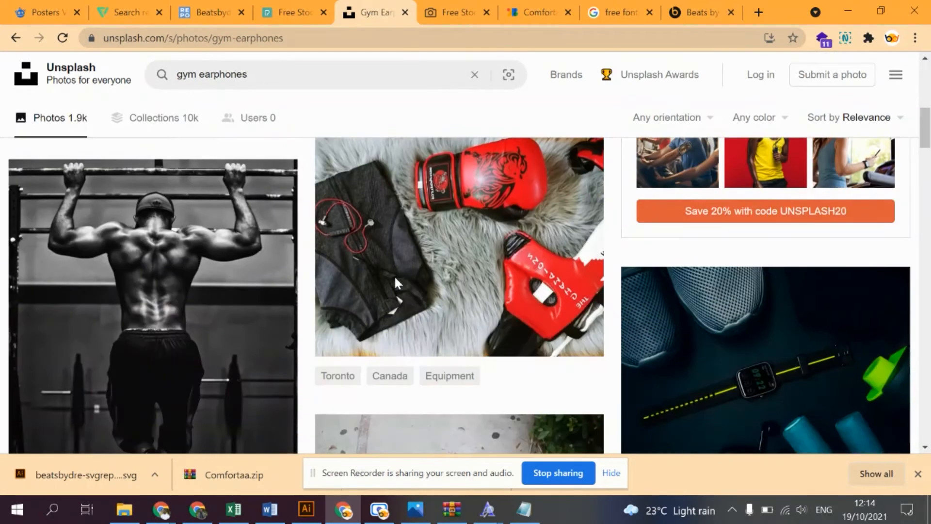
scroll(395, 277, down, 15)
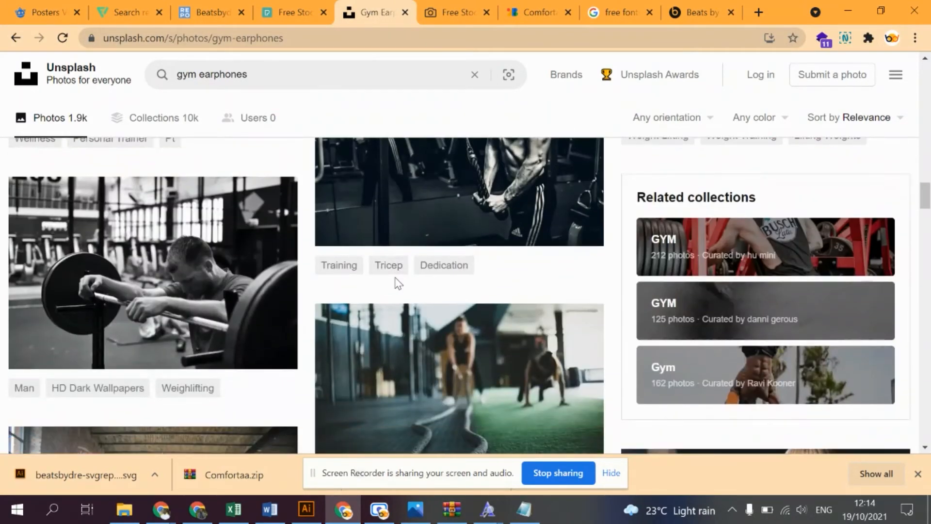
scroll(396, 279, down, 2)
scroll(395, 277, up, 1)
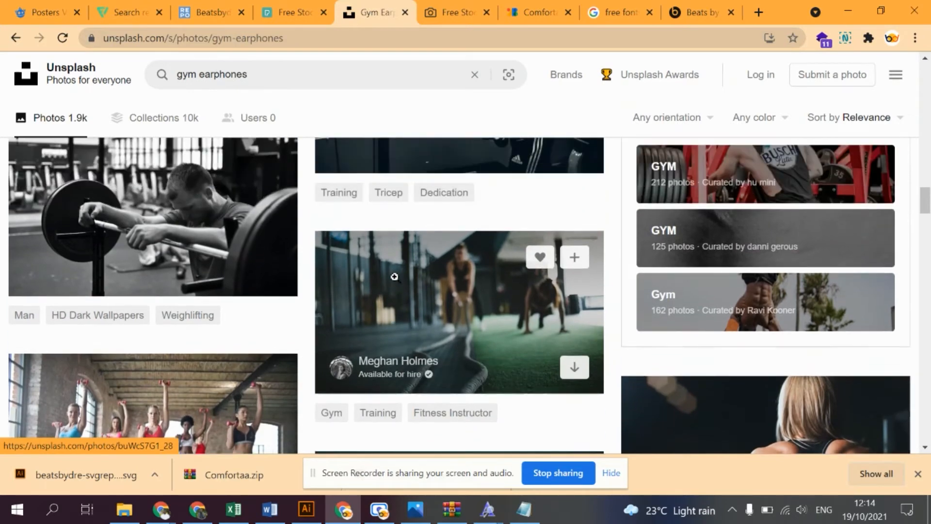
scroll(394, 276, down, 15)
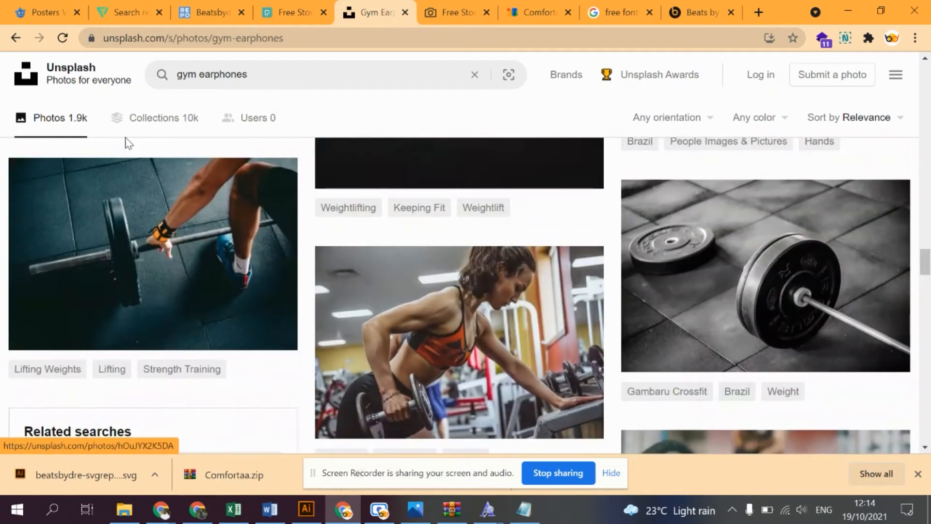
- Shorten the Unsplash photo search to "earphones" and run it
triple_click(188, 74)
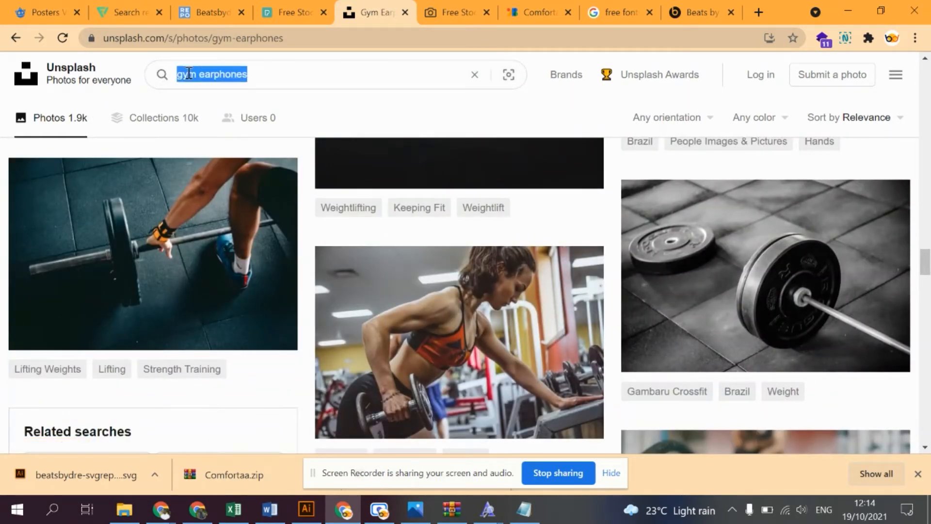
double_click(189, 74)
key(BackSpace)
key(Return)
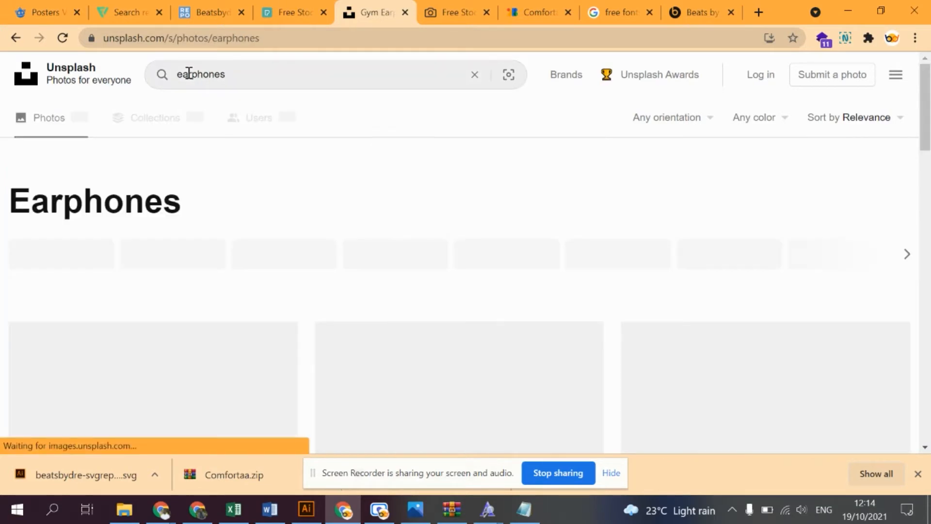
- Download the photo of the bearded man wearing a white wired earphone at its original size, and return to the results
scroll(188, 132, down, 15)
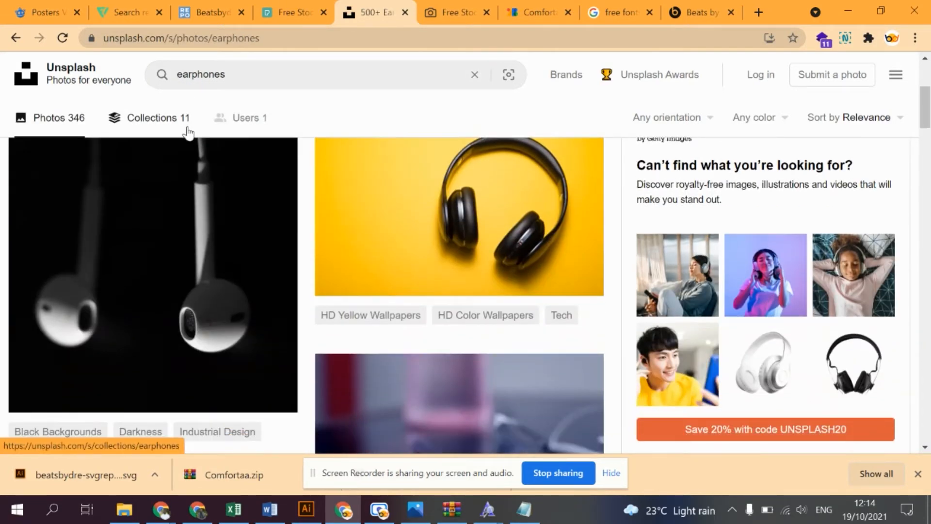
scroll(188, 133, down, 8)
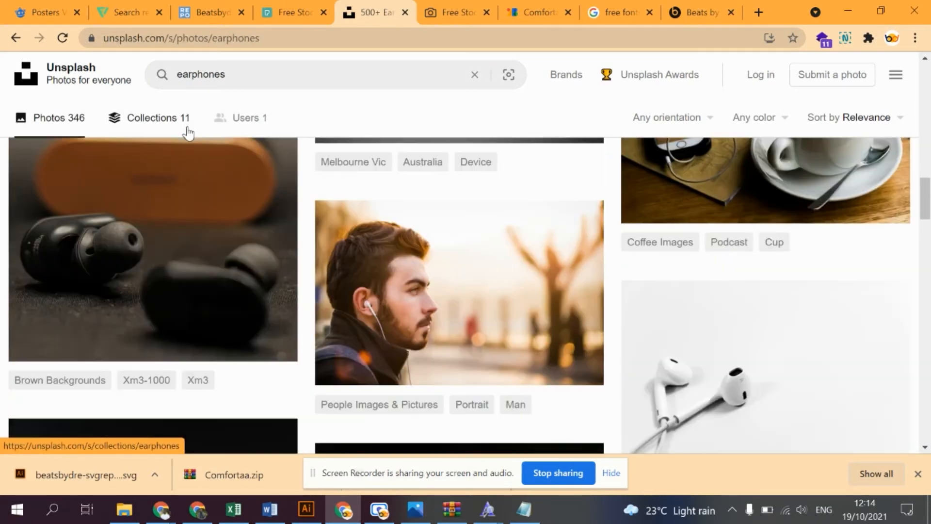
scroll(199, 155, up, 5)
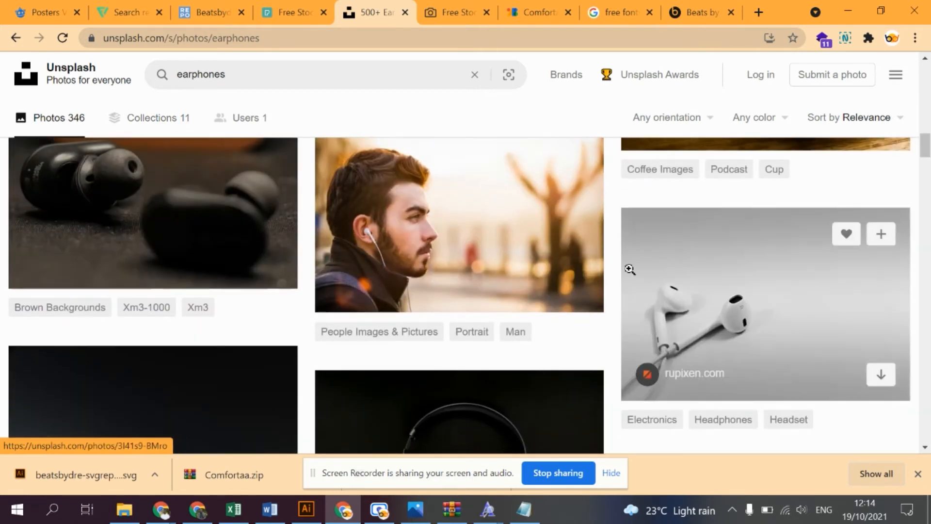
click(485, 223)
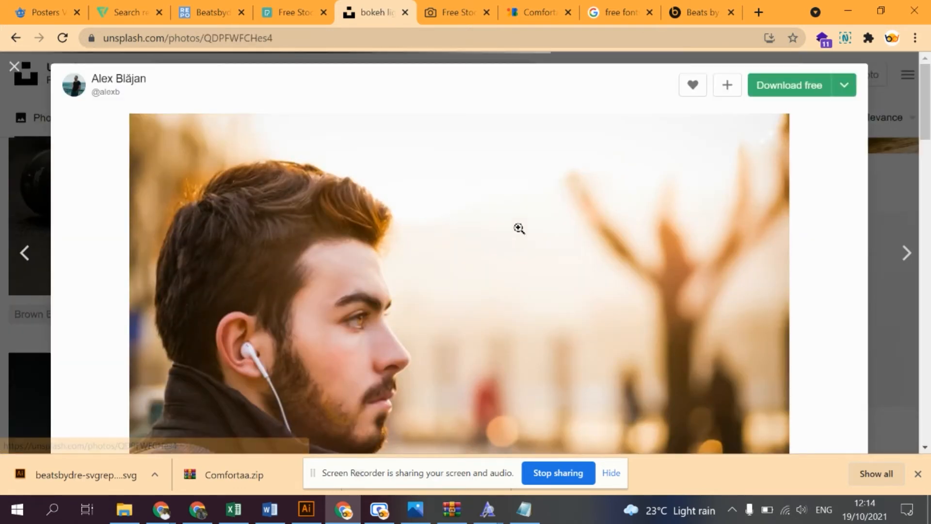
click(846, 86)
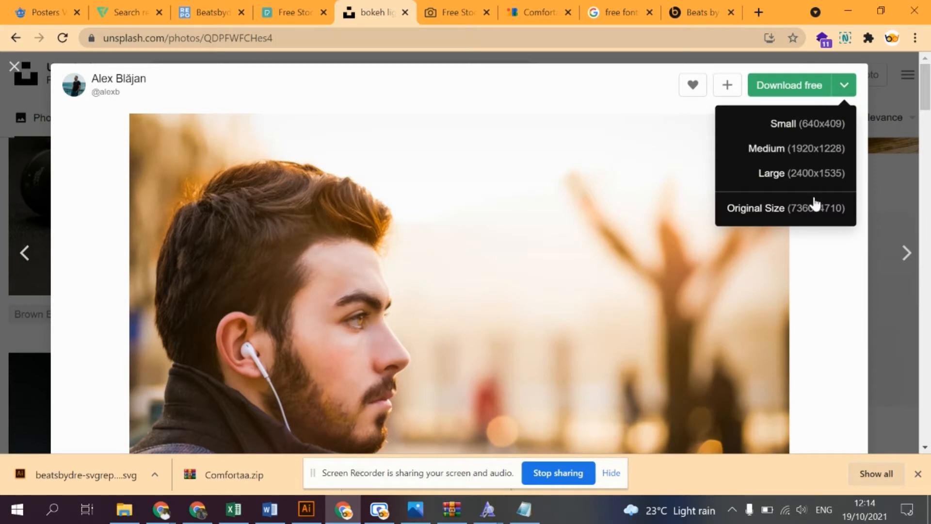
click(814, 208)
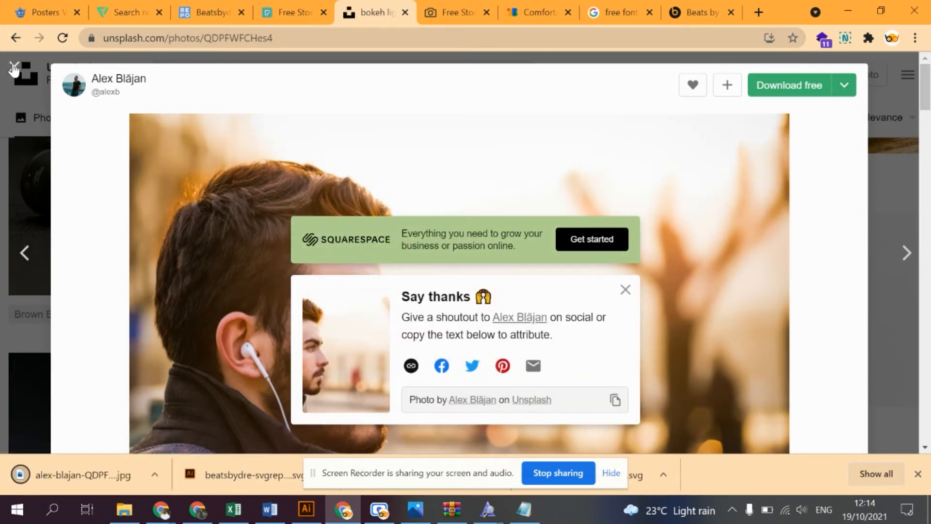
click(15, 67)
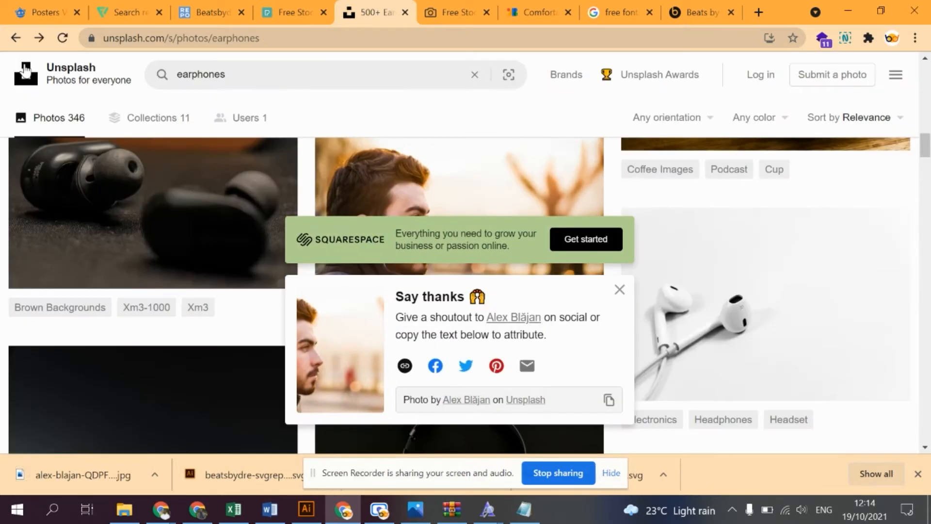
- Switch to the Pexels page and search its photos for "gym"
click(454, 7)
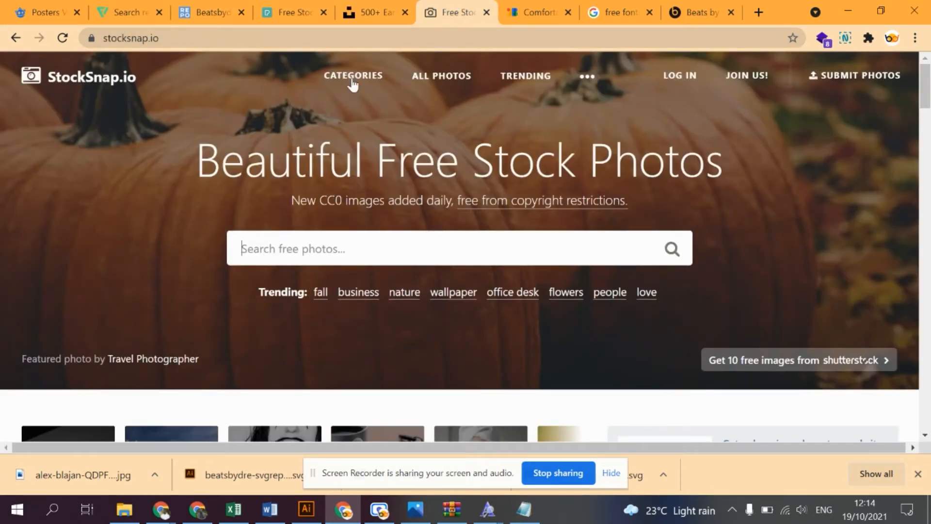
click(296, 3)
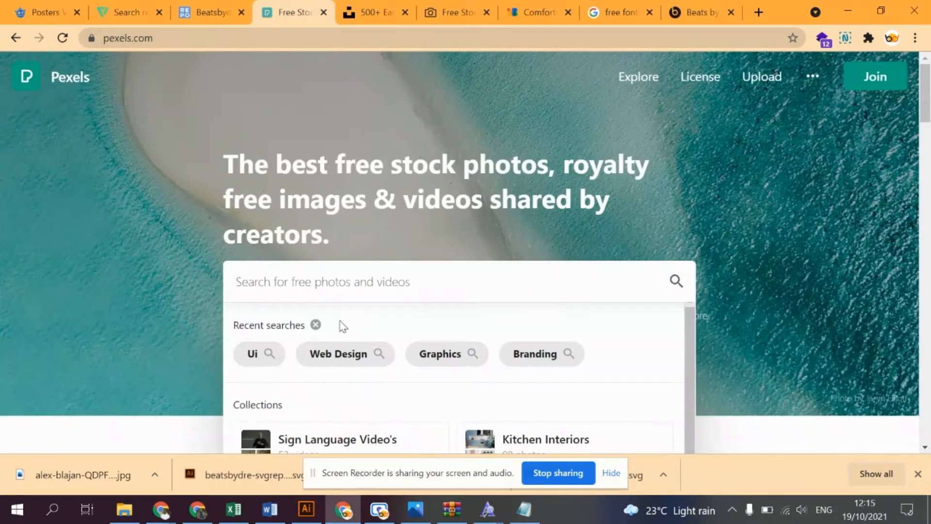
text(gym)
key(Return)
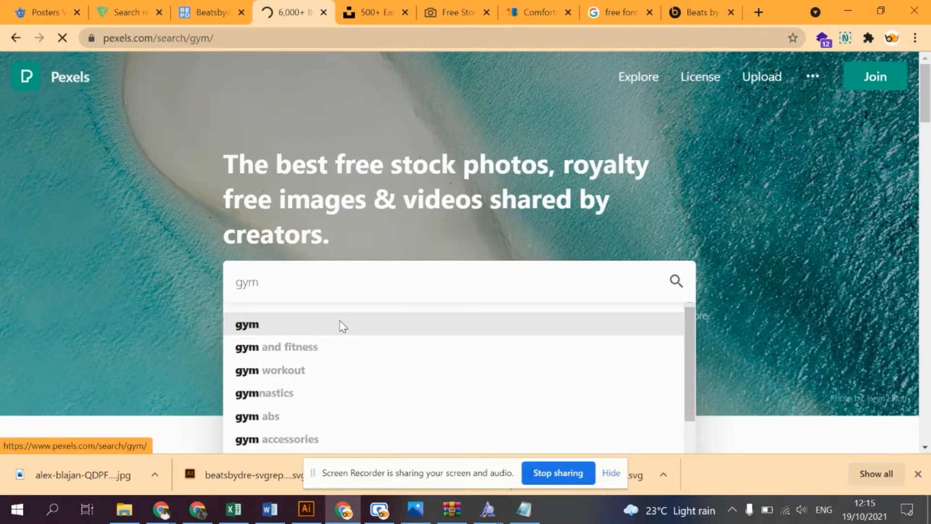
- Switch to the Beats by Dre page and inspect the A-Cold-Wall story link in the developer tools
click(679, 14)
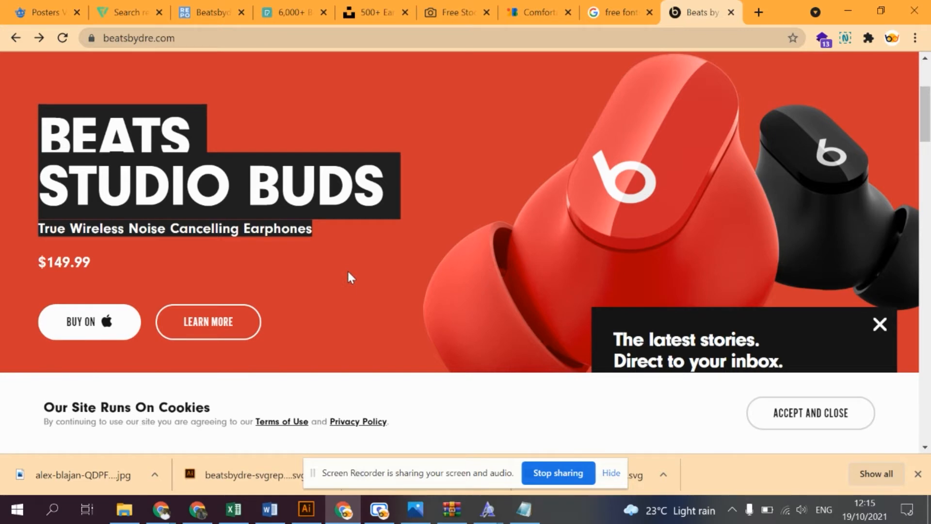
scroll(348, 272, down, 10)
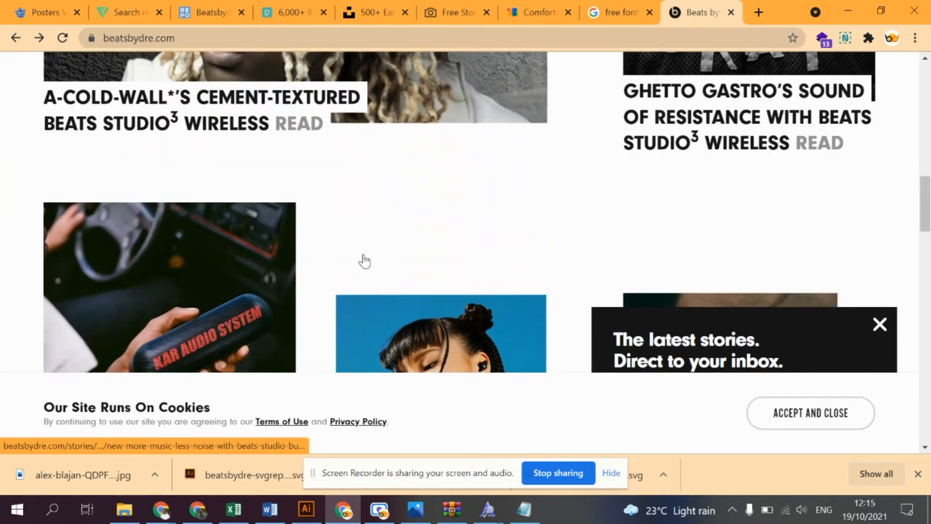
right_click(402, 159)
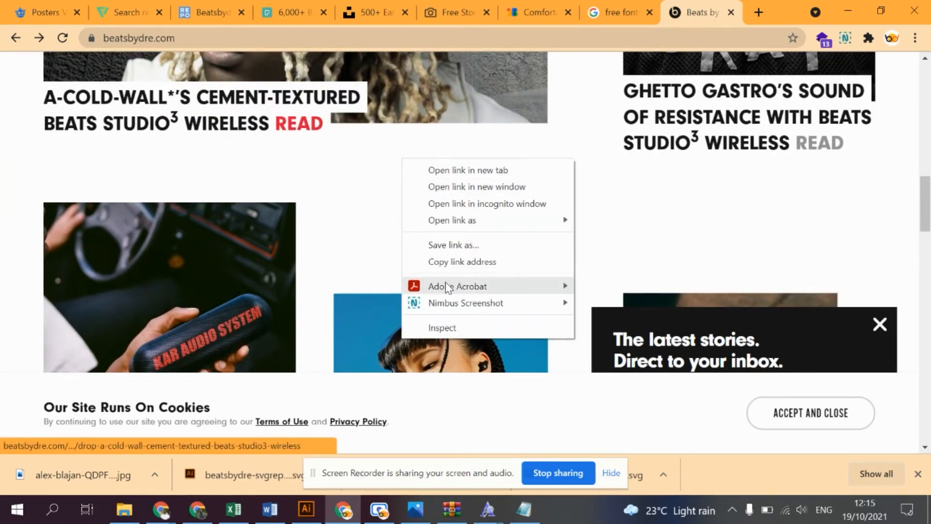
click(455, 327)
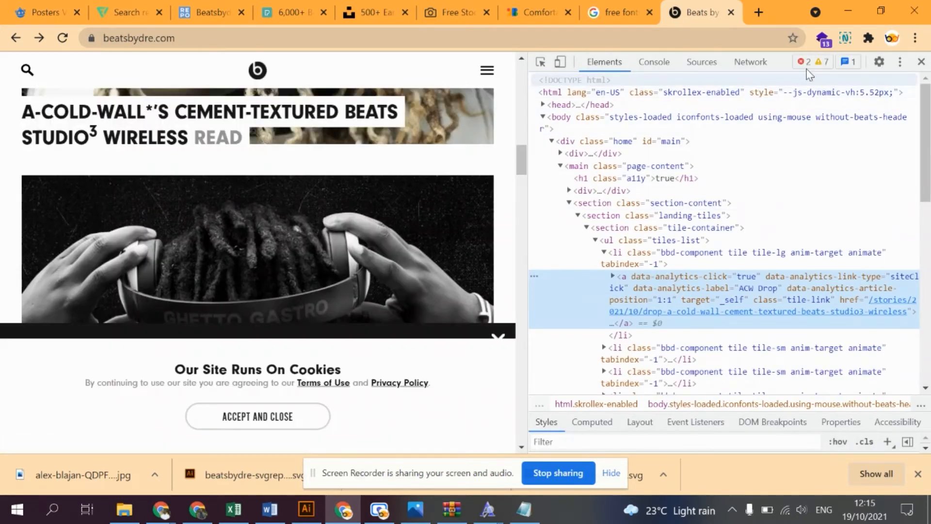
- Dock the developer tools below the page and shrink them to a narrow strip
click(900, 62)
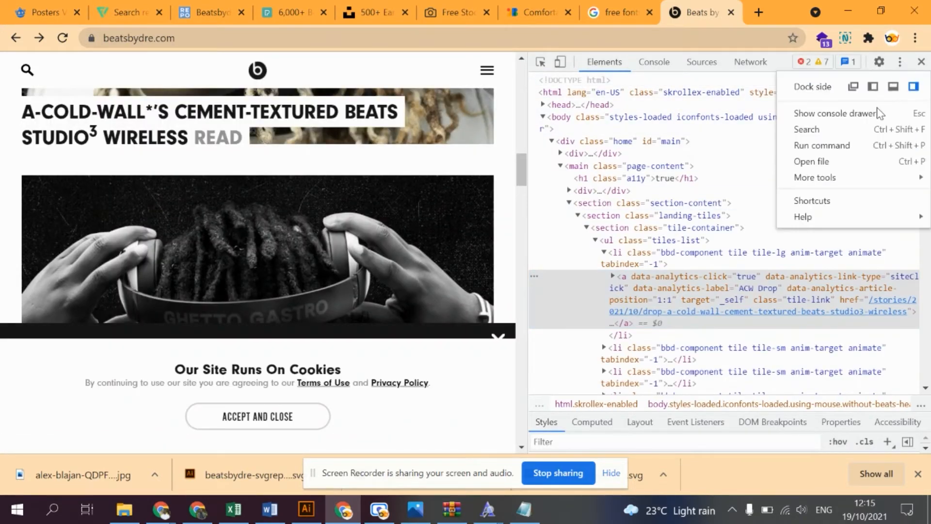
click(894, 86)
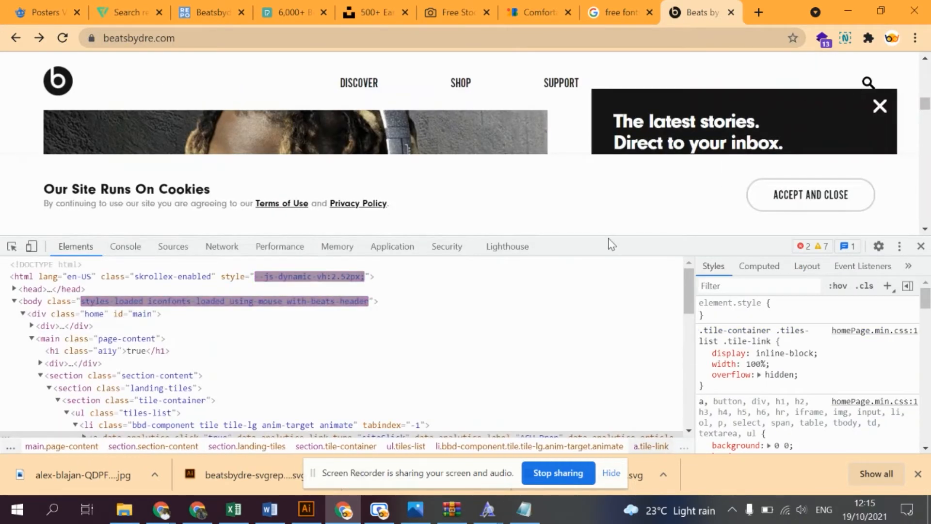
drag(598, 235, 602, 456)
- Pick the READ label in the A-Cold-Wall headline with the element inspector
scroll(326, 173, down, 4)
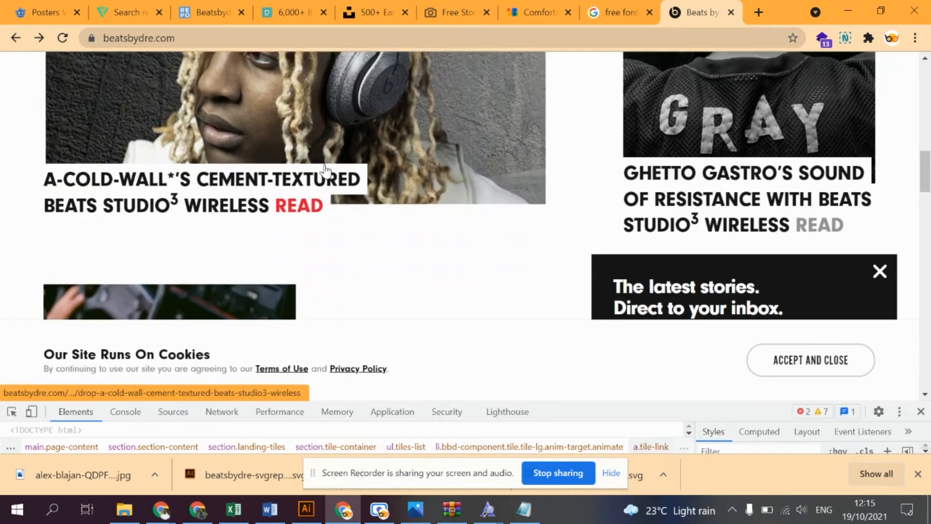
click(12, 411)
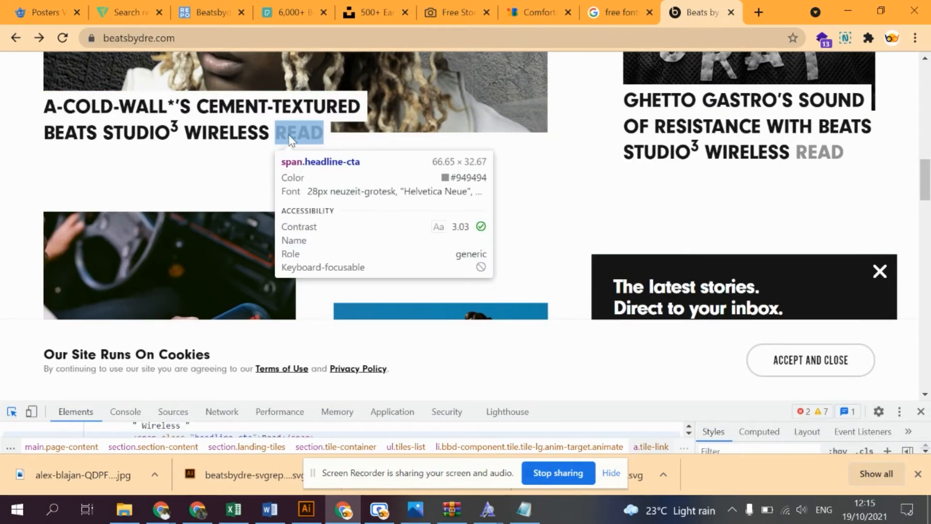
click(300, 129)
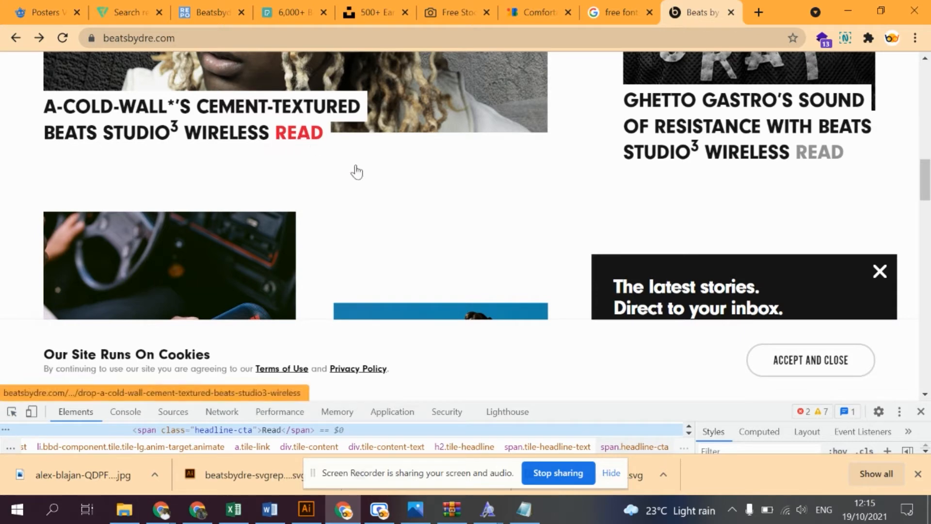
- Look through the Beats by Dre home page, from the story tiles to the footer and back to the Studio Buds banner
scroll(456, 243, down, 3)
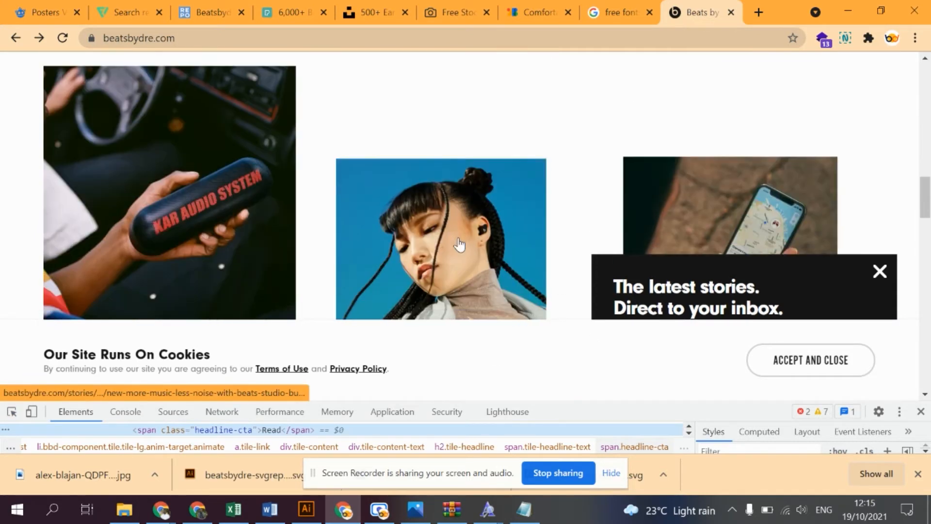
scroll(458, 245, down, 4)
scroll(454, 216, down, 6)
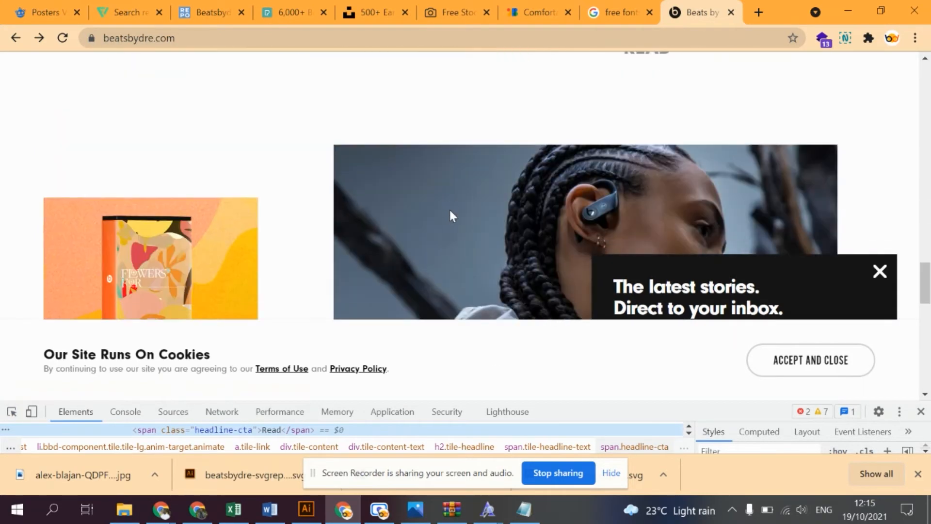
scroll(453, 216, down, 10)
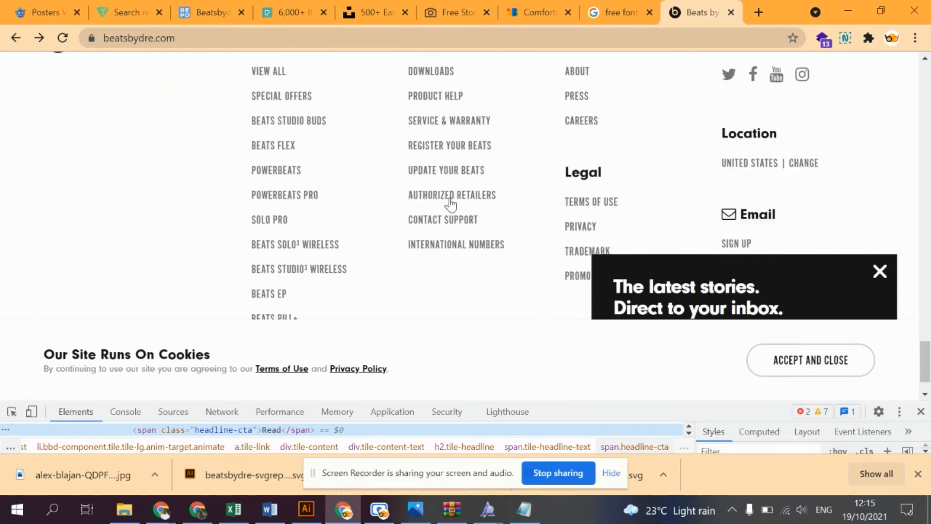
scroll(451, 204, up, 20)
scroll(451, 174, down, 2)
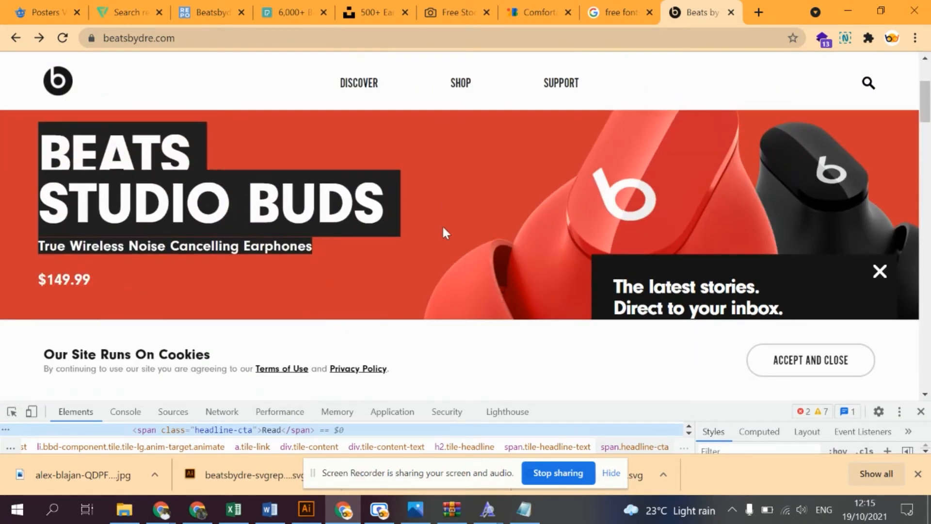
- Enlarge the developer tools and examine the style rules and surrounding markup of the A-Cold-Wall headline's Read label
right_click(465, 165)
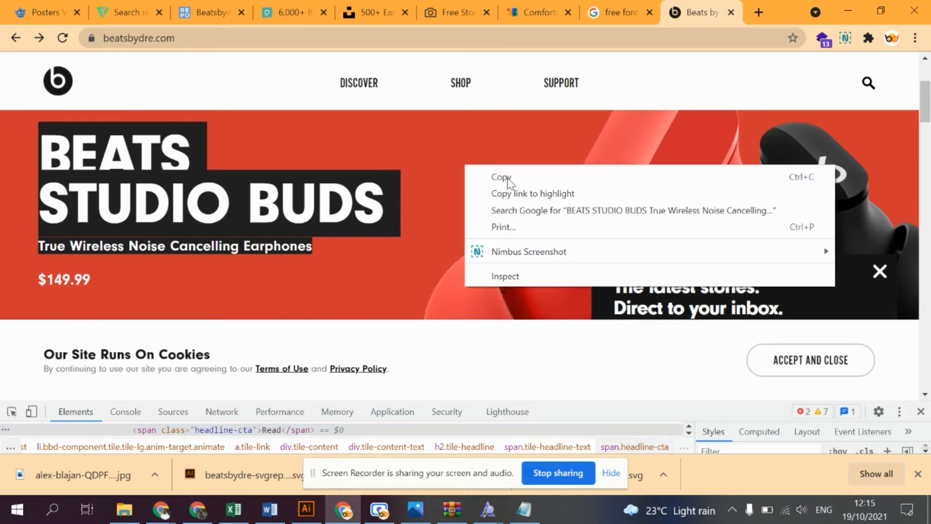
click(552, 402)
drag(555, 365, 555, 316)
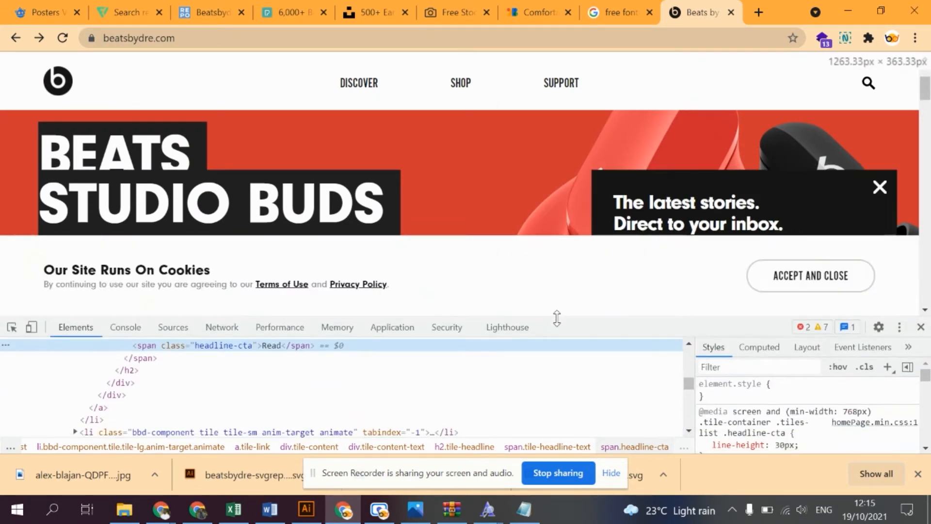
scroll(778, 416, down, 3)
scroll(777, 412, down, 10)
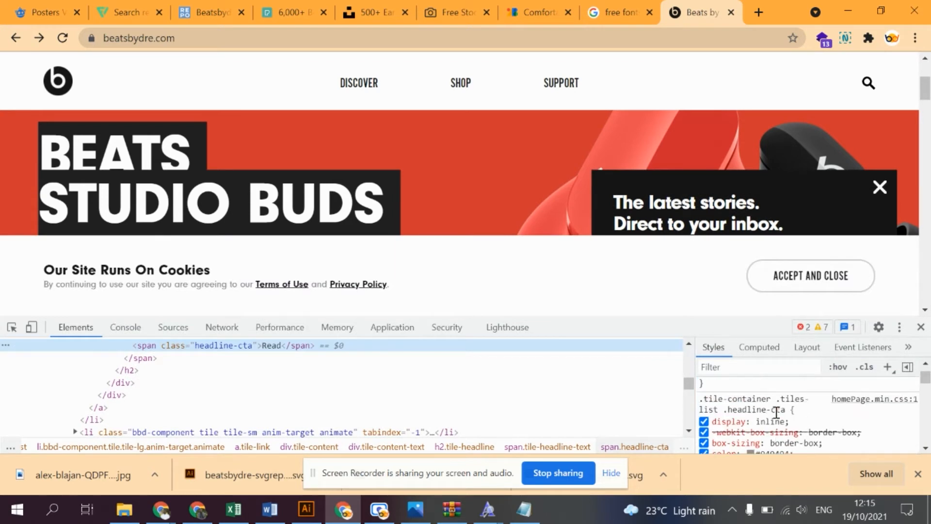
scroll(776, 412, down, 10)
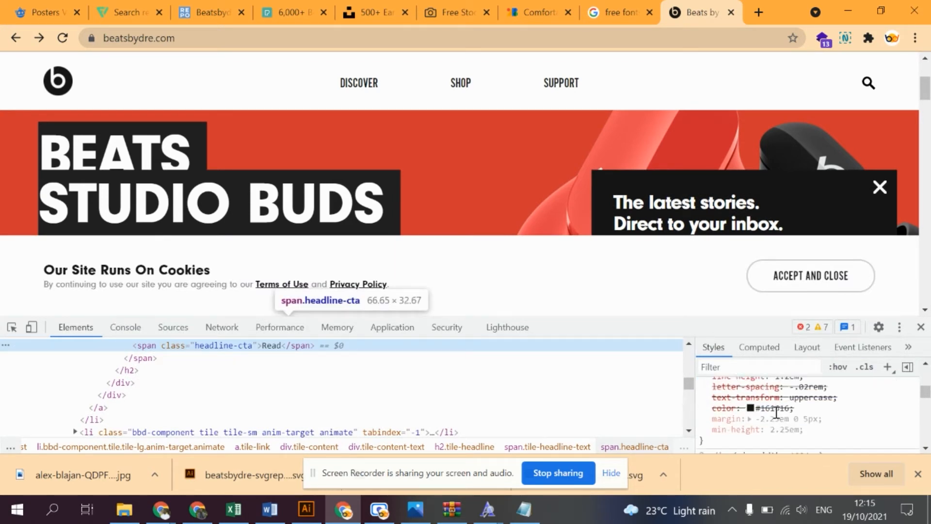
scroll(776, 413, down, 10)
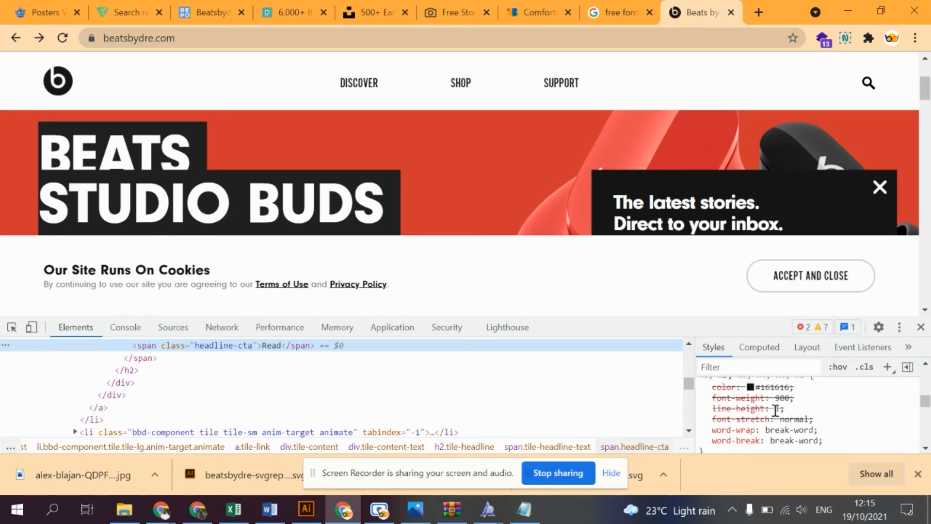
scroll(776, 413, down, 10)
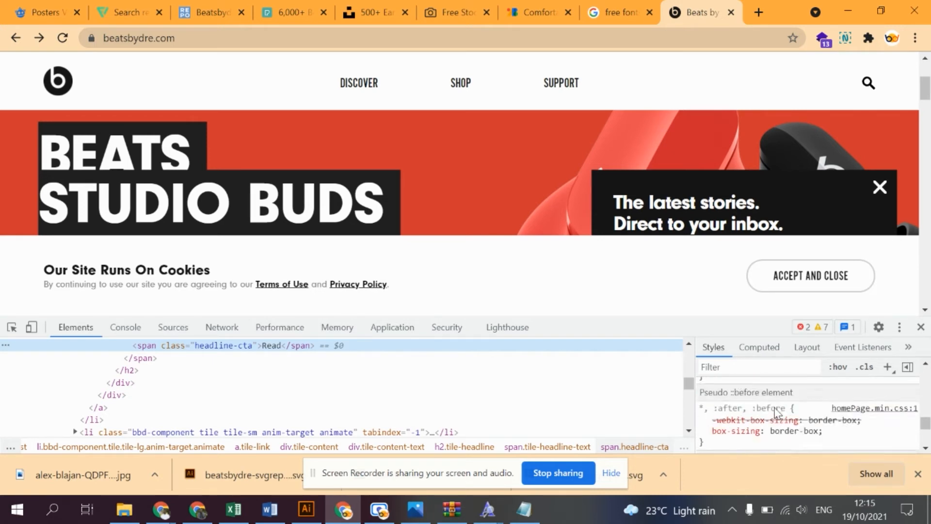
scroll(776, 413, up, 20)
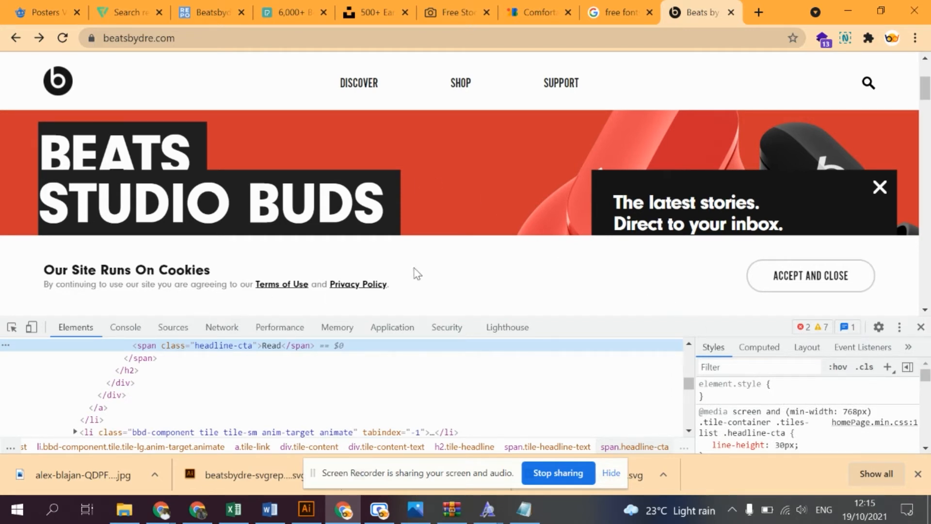
scroll(346, 371, up, 4)
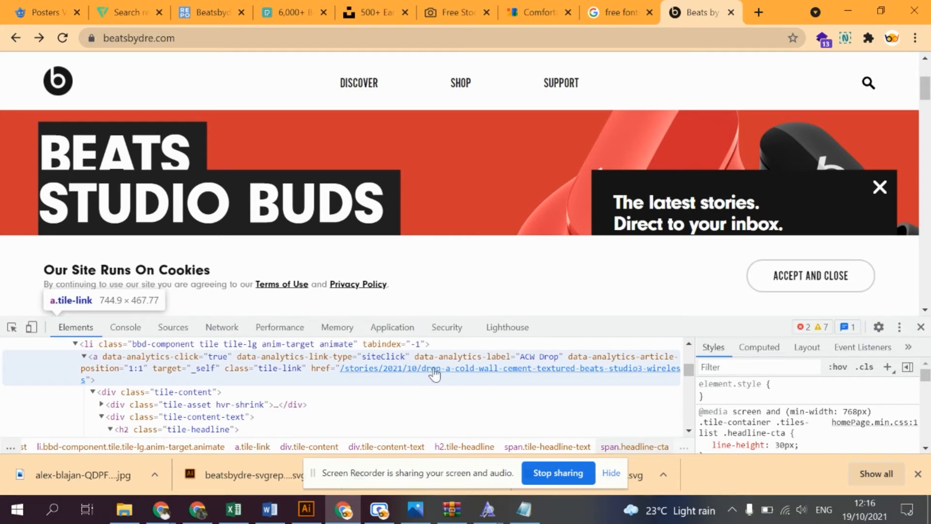
- Open the A-Cold-Wall story link from the markup, skim the story page and return to the Beats by Dre home page
click(435, 374)
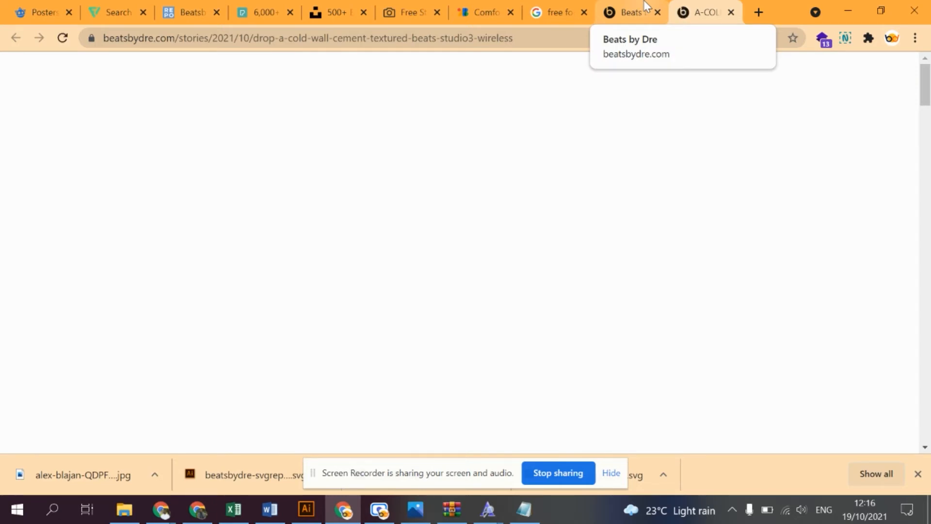
scroll(519, 214, down, 5)
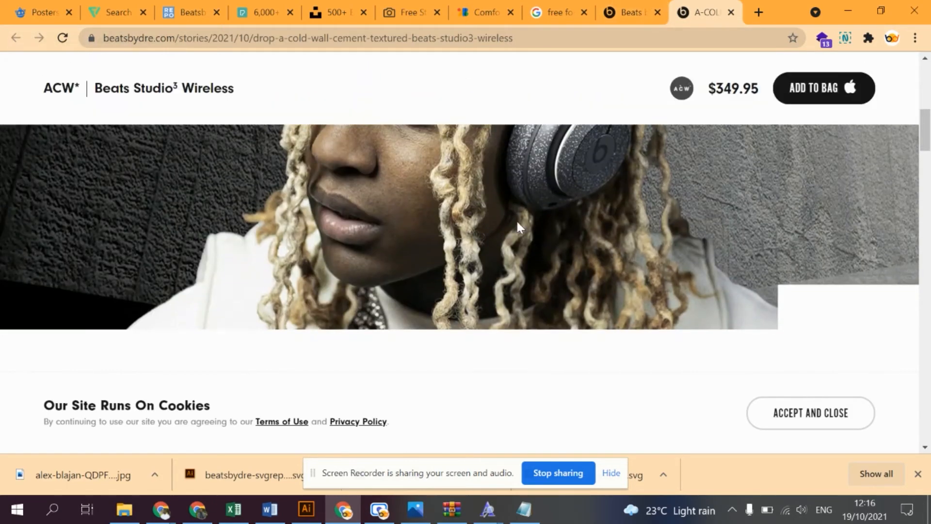
scroll(534, 194, up, 5)
click(631, 12)
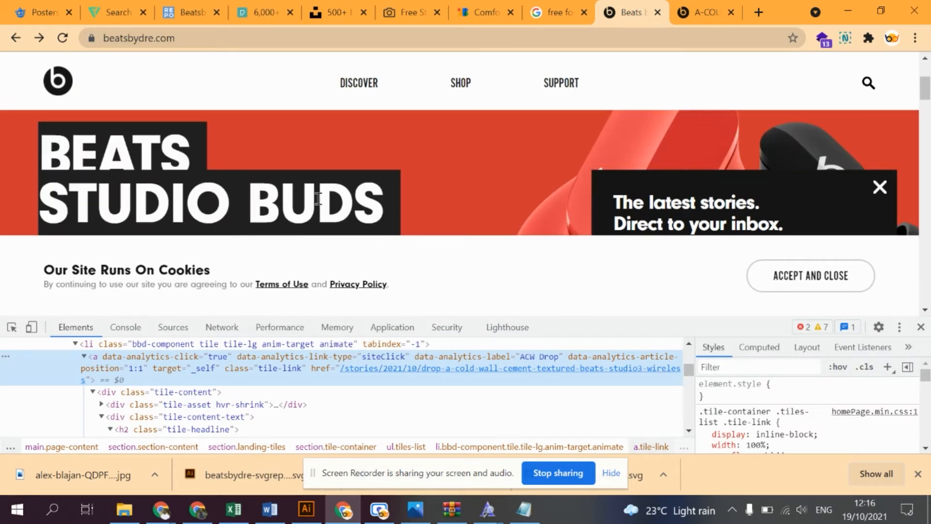
- Close the developer tools and browse the Discover and Shop pages down to the Beats Studio Buds product section
click(921, 327)
click(359, 82)
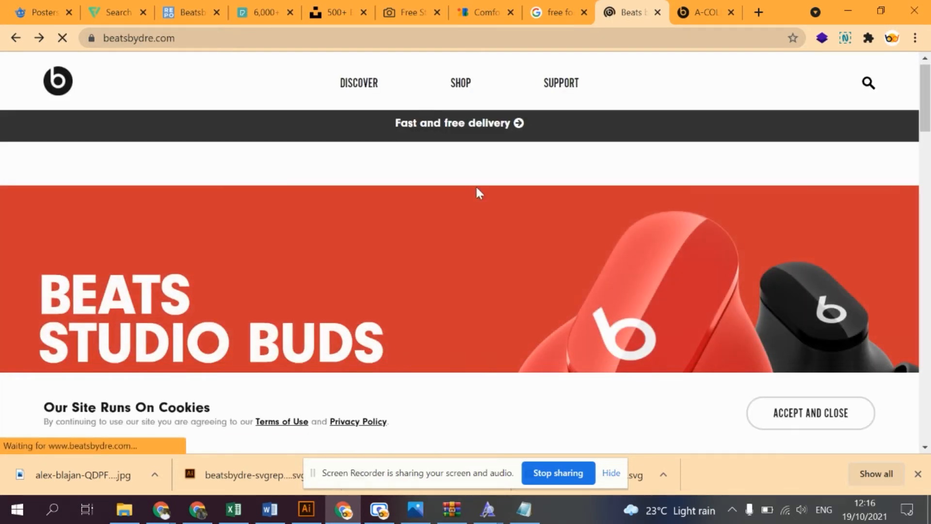
scroll(475, 185, down, 8)
scroll(442, 100, up, 7)
click(462, 83)
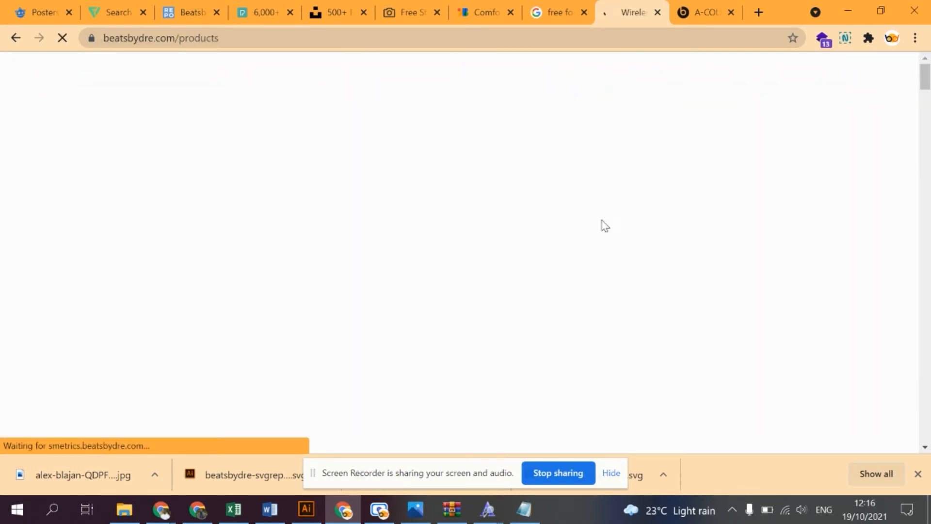
scroll(509, 202, down, 3)
scroll(505, 198, down, 3)
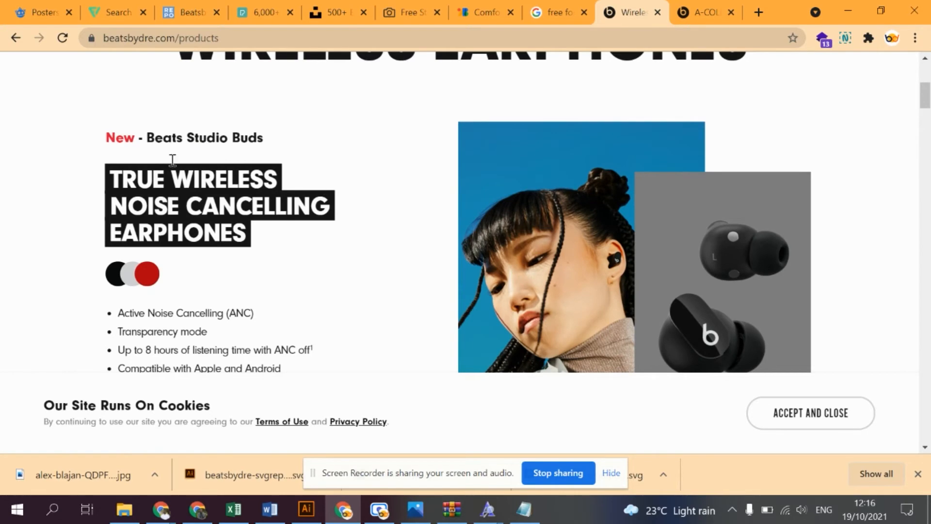
- Inspect the Beats Studio Buds section in the developer tools and activate the element picker
right_click(309, 299)
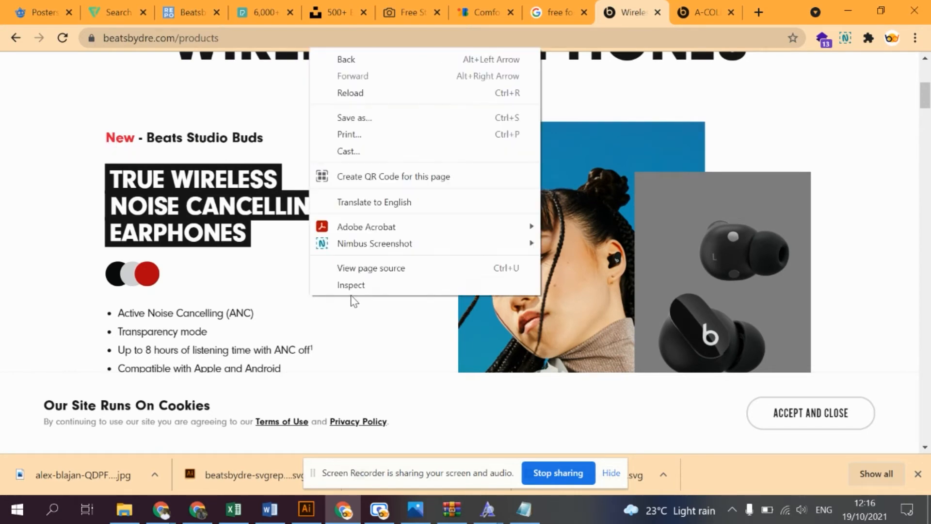
click(374, 285)
click(12, 327)
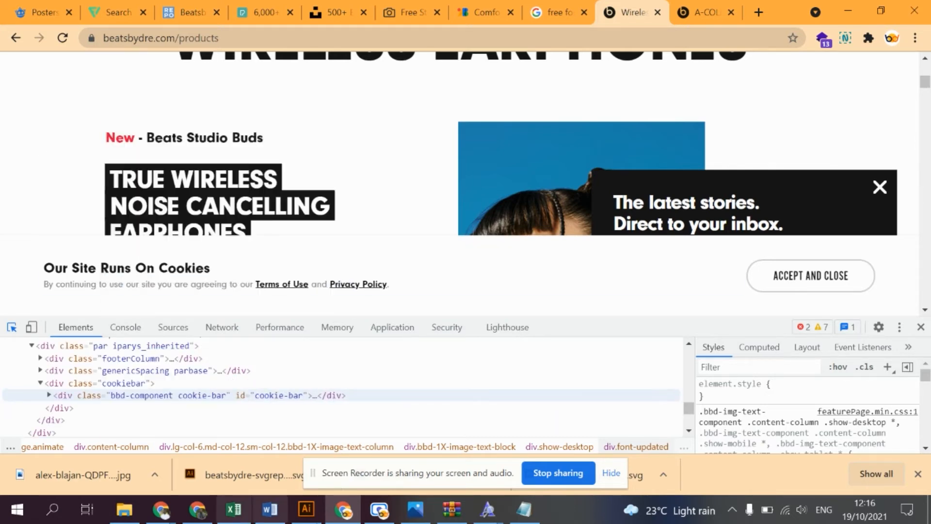
- Switch to Illustrator and change the Untitled-1 artboard to landscape orientation, 1920 by 1080 px
click(340, 510)
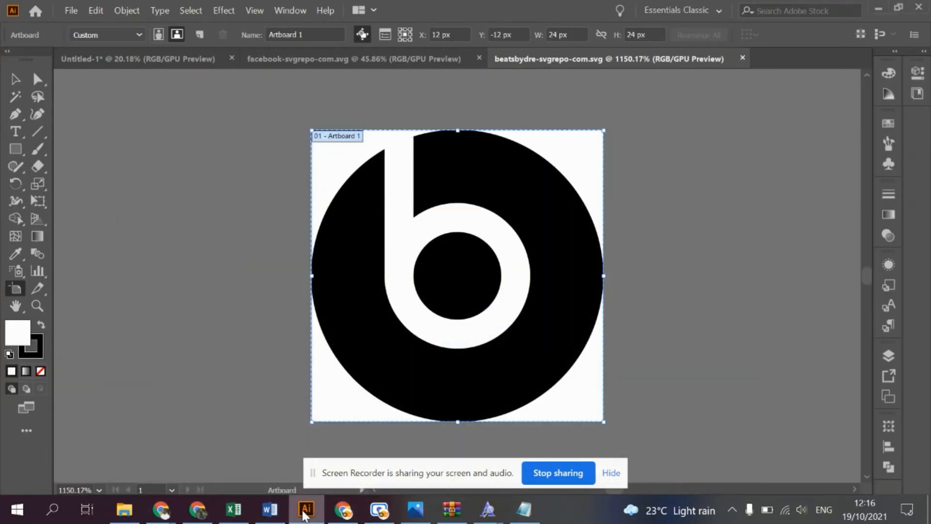
click(318, 515)
click(318, 517)
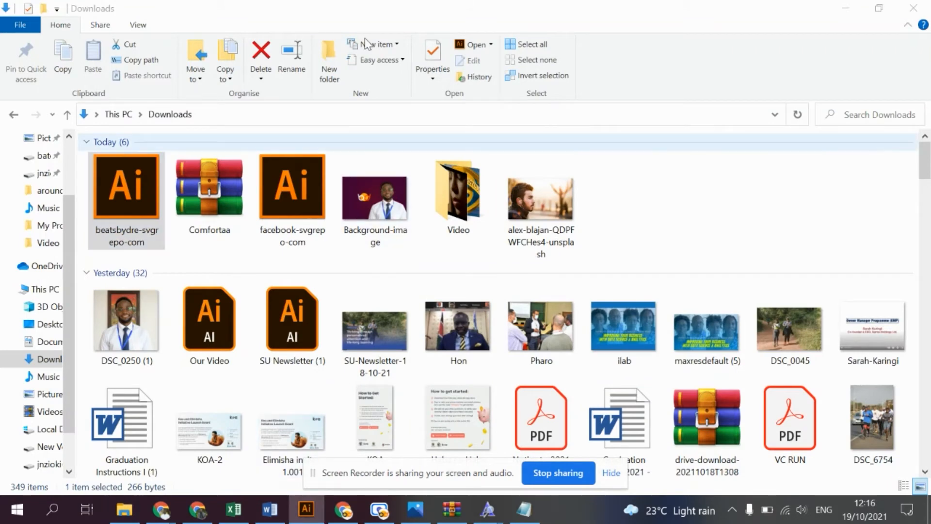
click(394, 58)
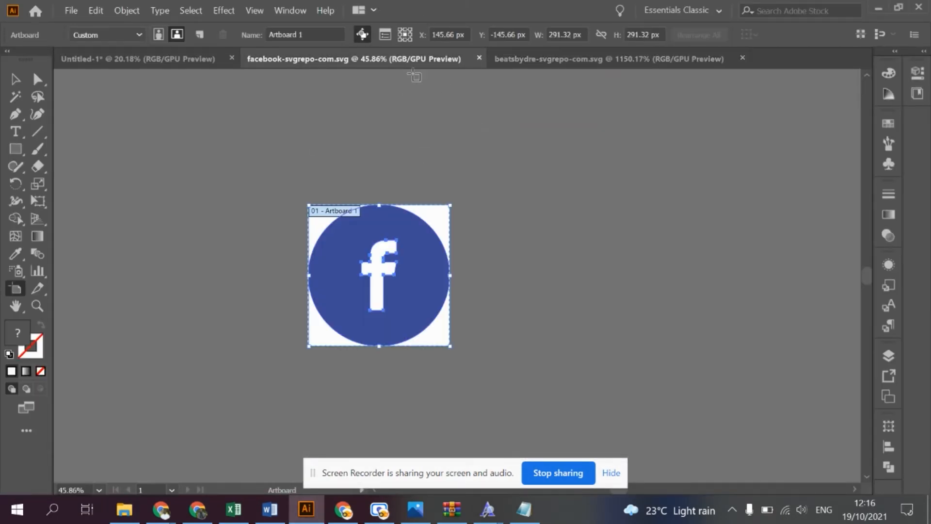
click(136, 59)
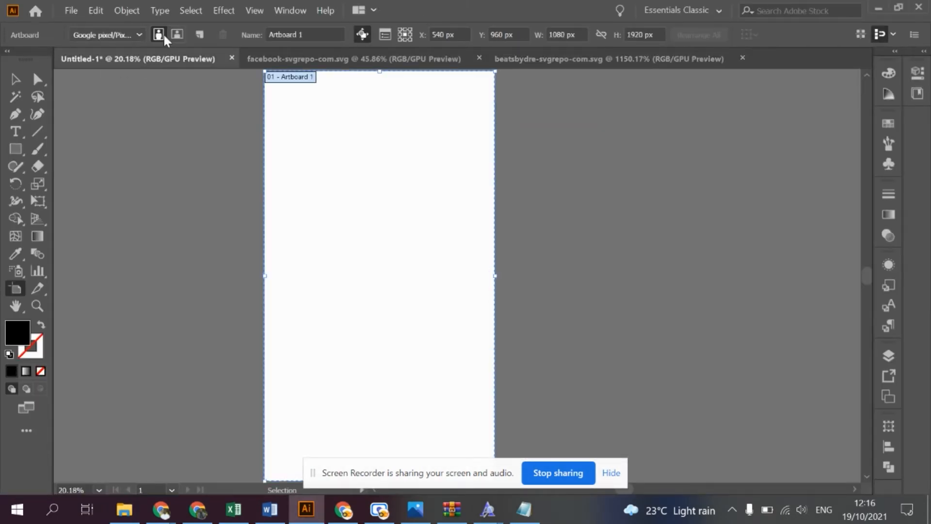
click(177, 35)
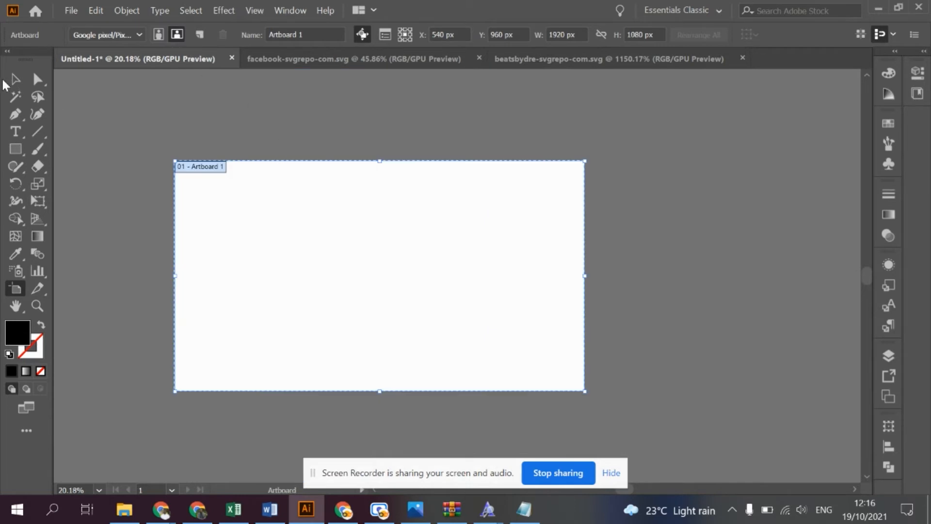
click(16, 80)
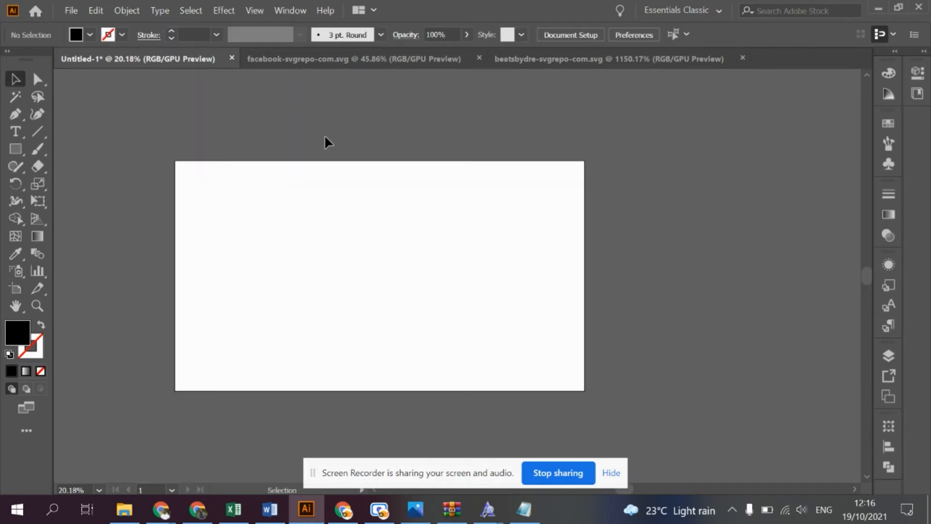
- Draw a small rectangle beside the artboard's left edge and fill it with colour e31897
click(15, 149)
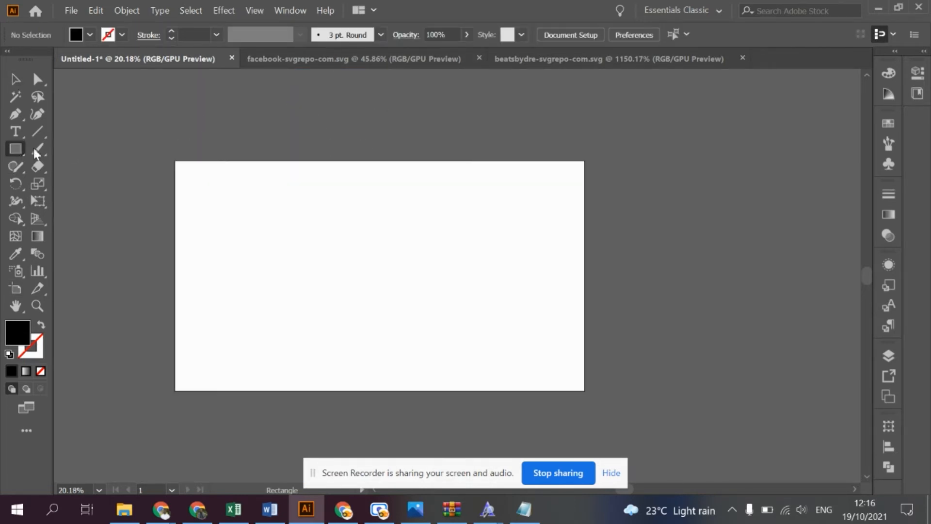
drag(76, 163, 135, 210)
double_click(18, 329)
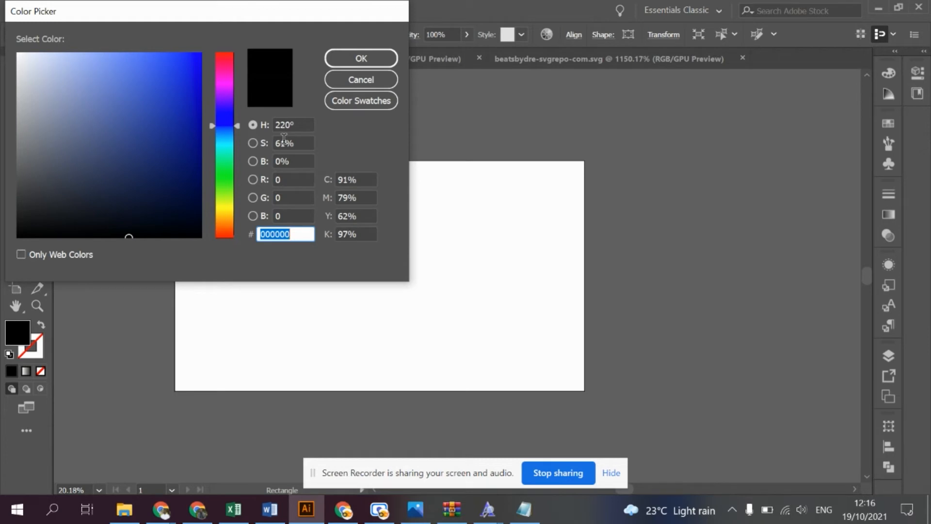
text(e3189)
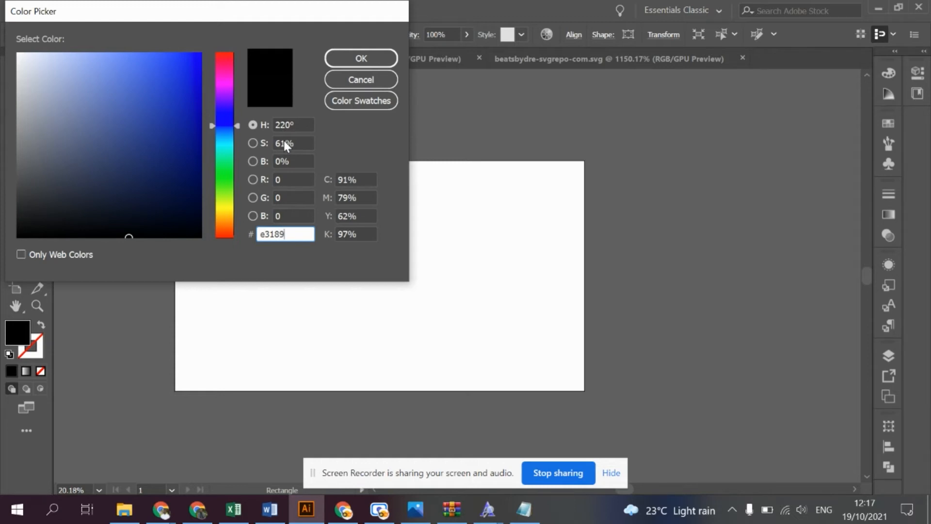
key(Return)
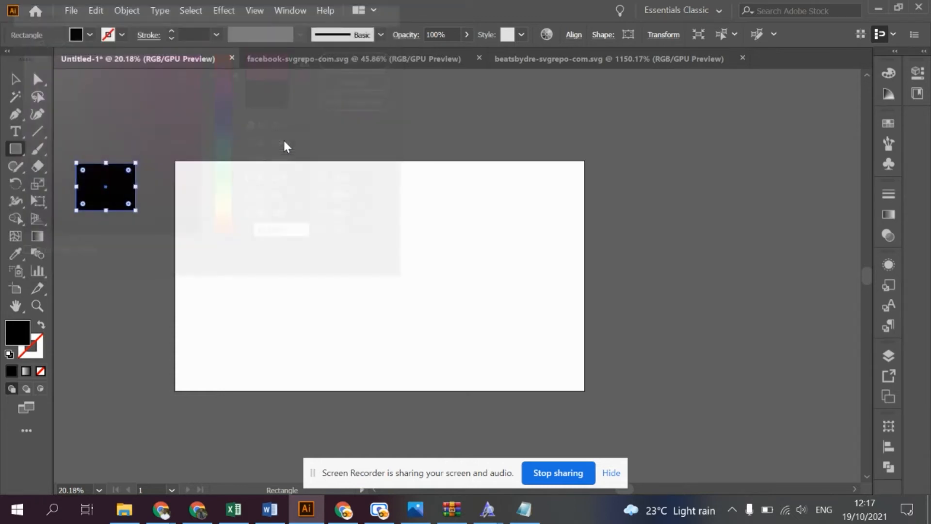
- Set the swatch rectangle's fill colour to e31837 and deselect it
click(23, 335)
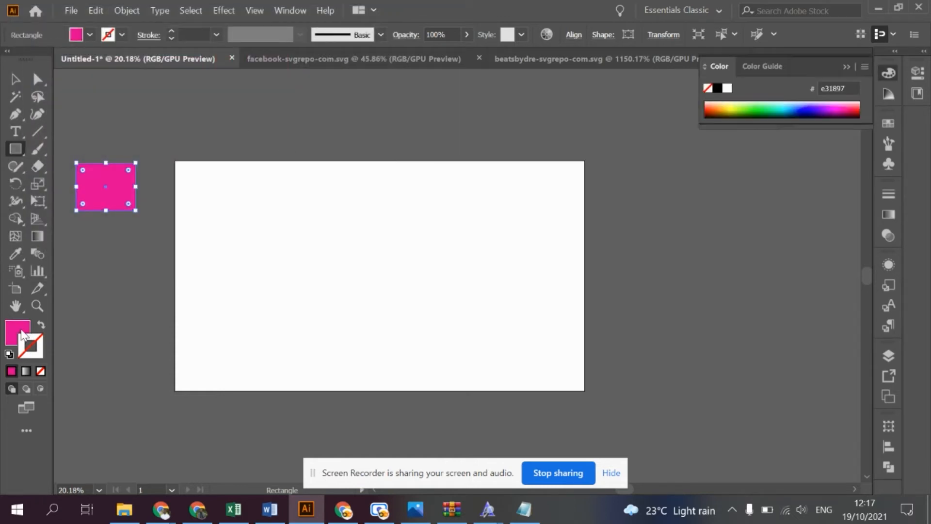
double_click(23, 335)
click(278, 234)
text(31837)
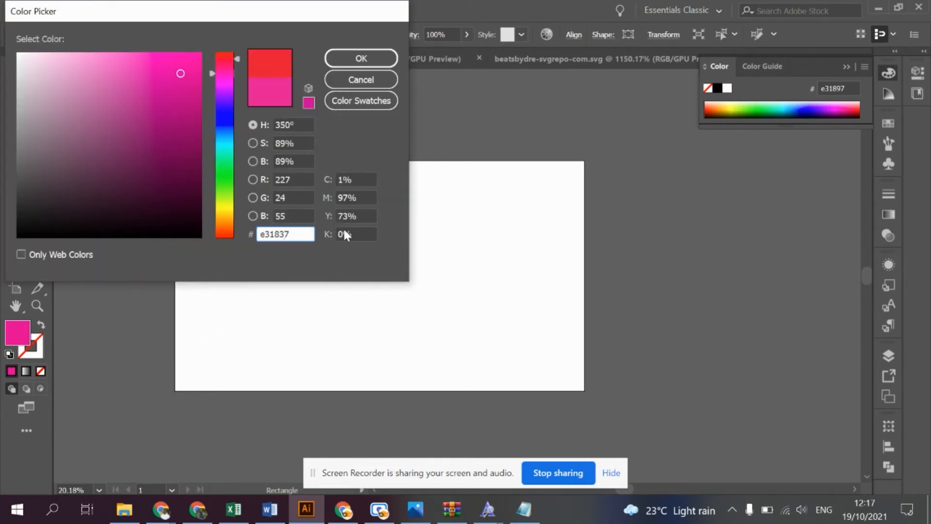
key(Return)
click(15, 82)
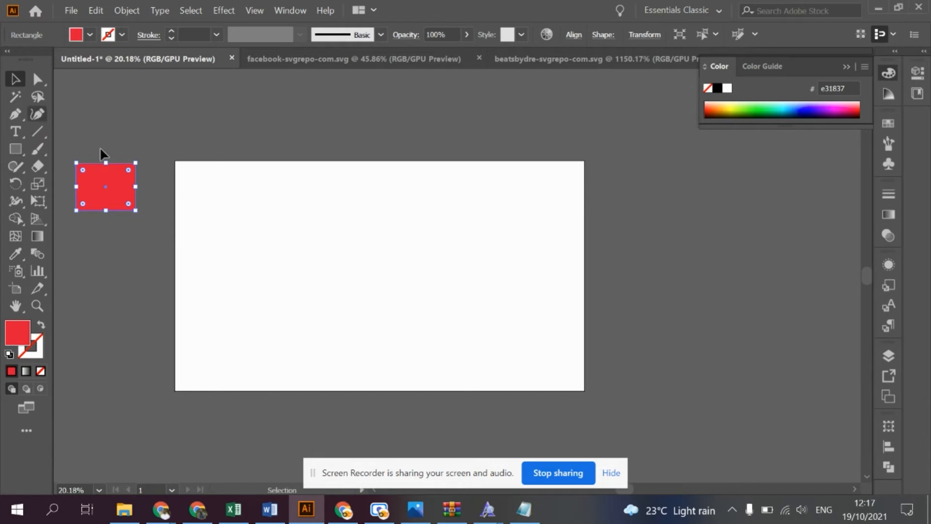
click(301, 134)
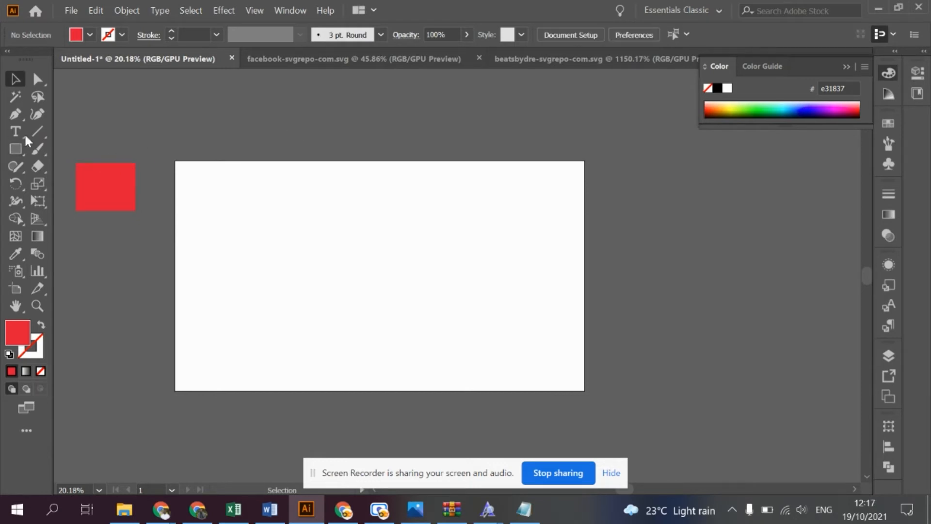
click(15, 254)
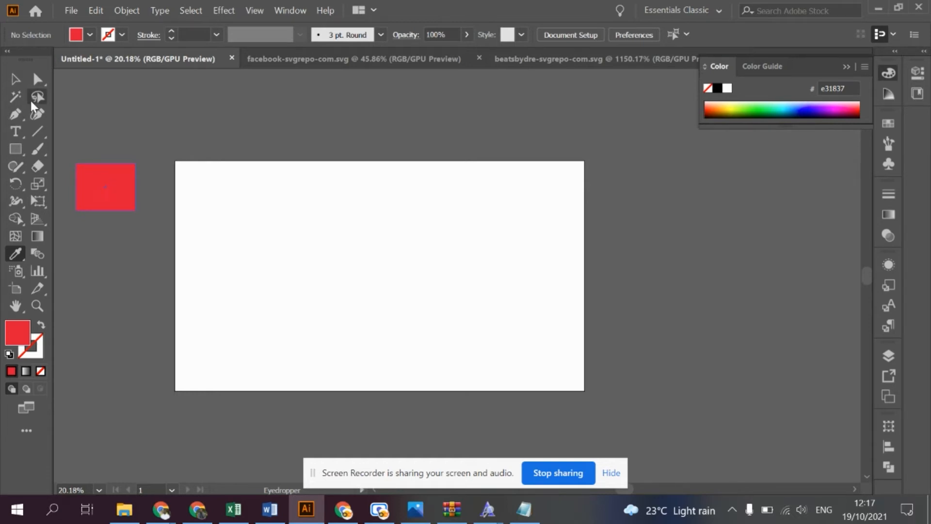
click(15, 79)
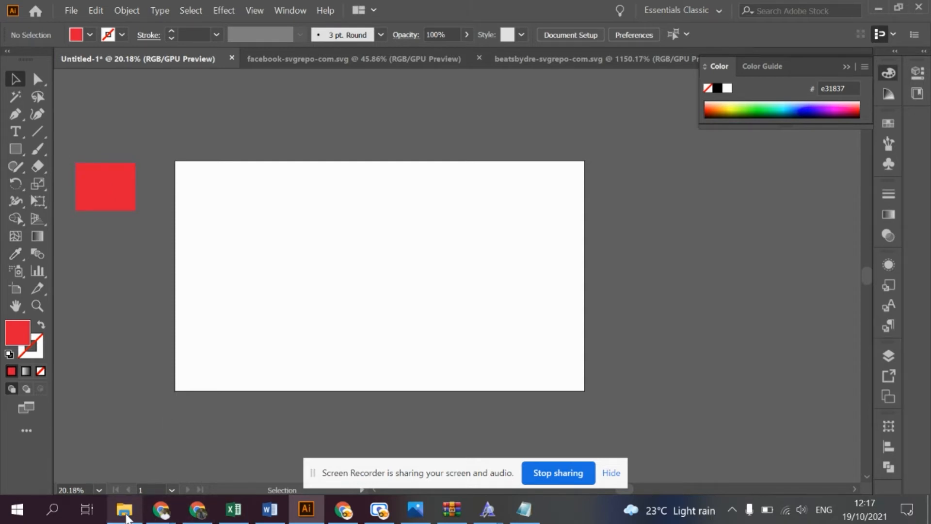
- Place the downloaded Unsplash photo of the man wearing earphones in the Untitled-1 document and centre it horizontally on the artboard
click(344, 510)
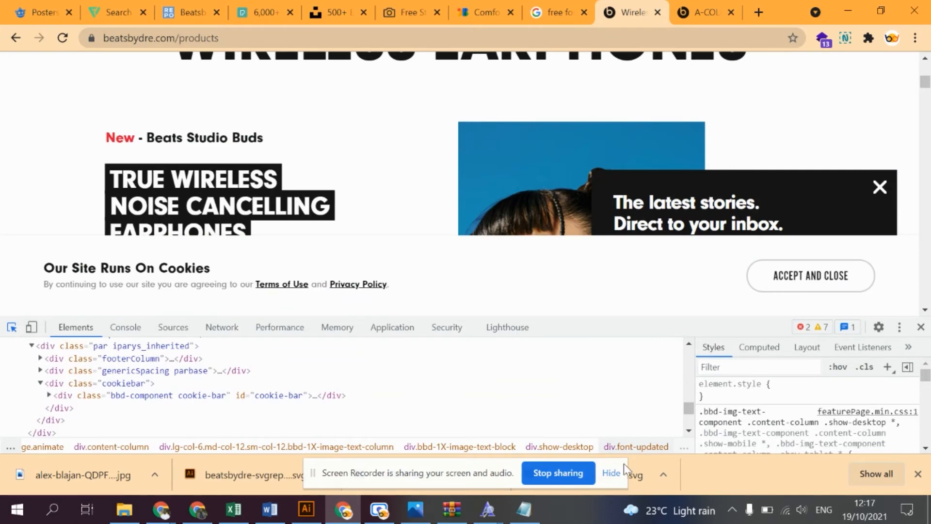
drag(77, 476, 291, 213)
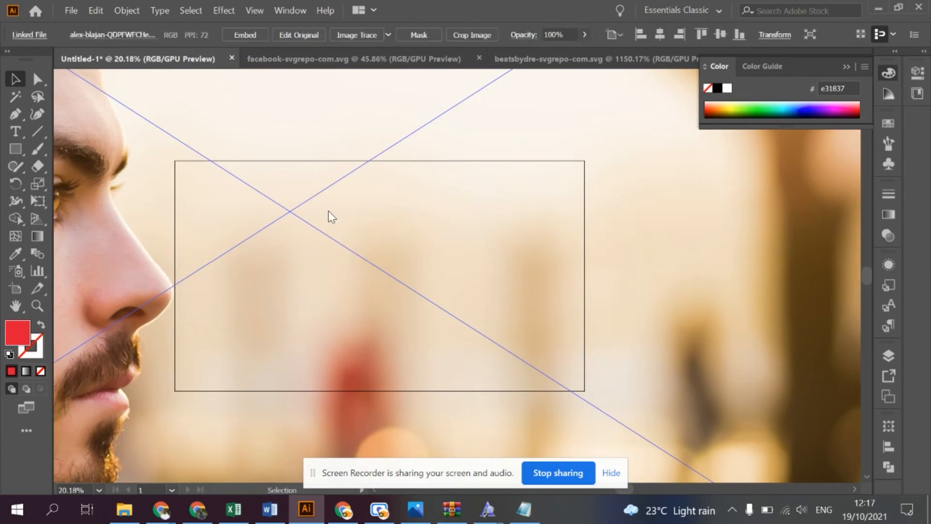
key(ctrl+alt+0)
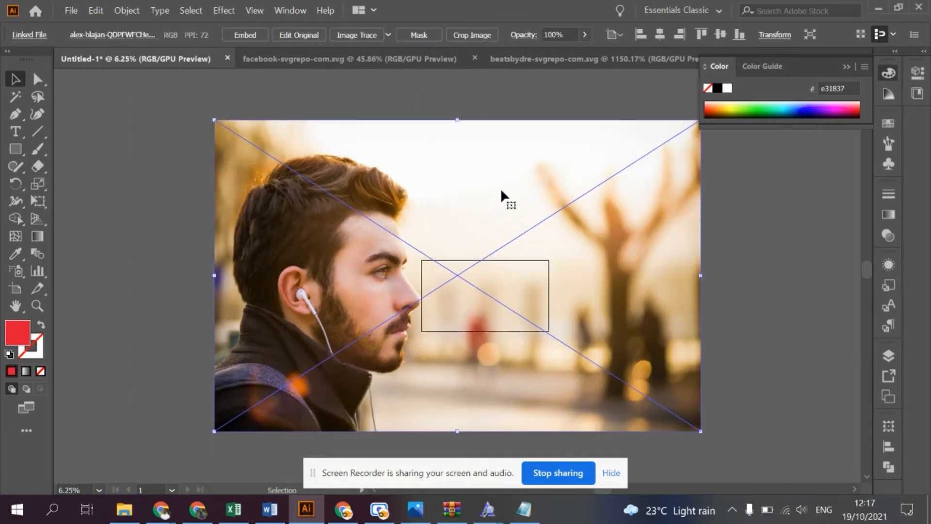
click(658, 37)
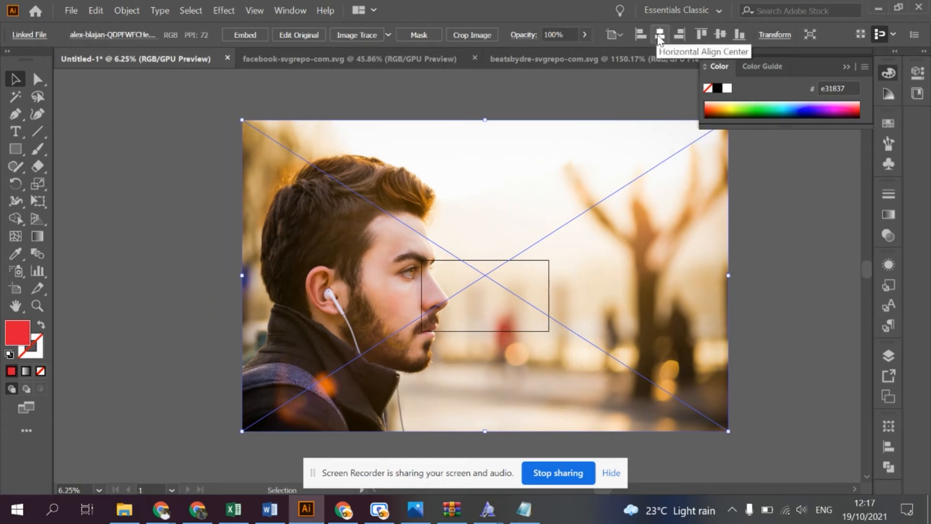
- Centre the photo vertically on the artboard, scale it proportionally about its centre to match the artboard's width, and deselect it
click(718, 35)
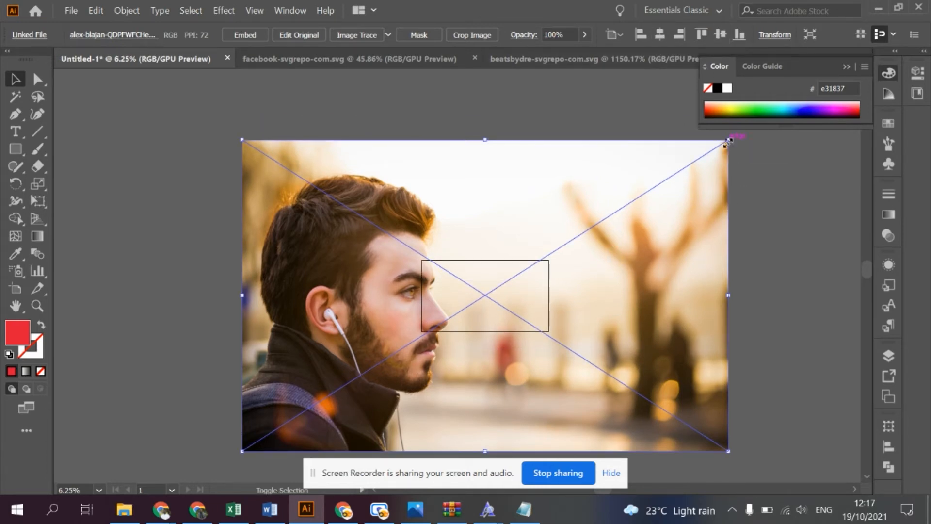
drag(728, 140, 580, 247)
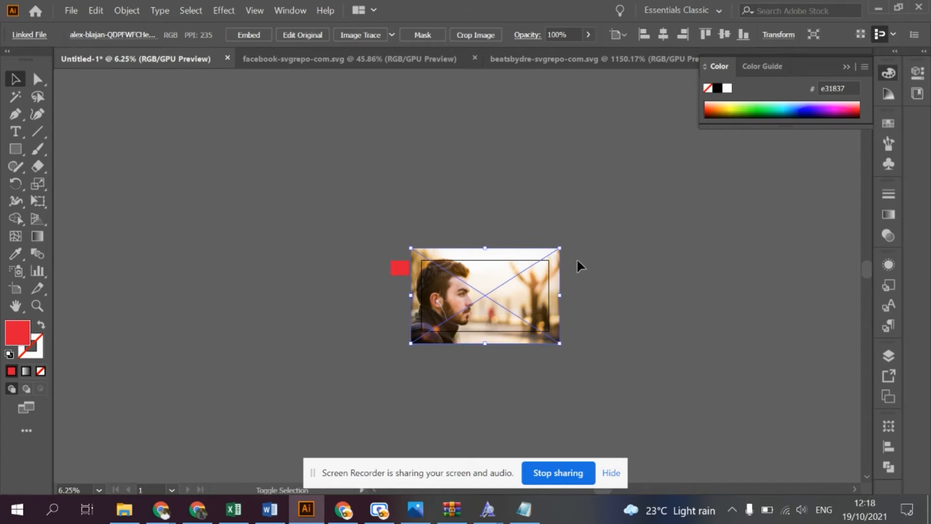
drag(560, 249, 549, 228)
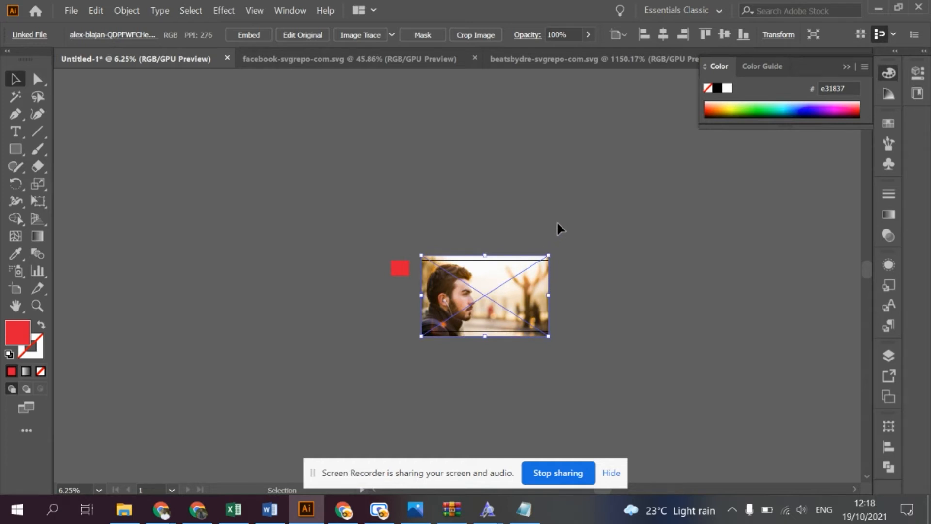
drag(549, 255, 577, 262)
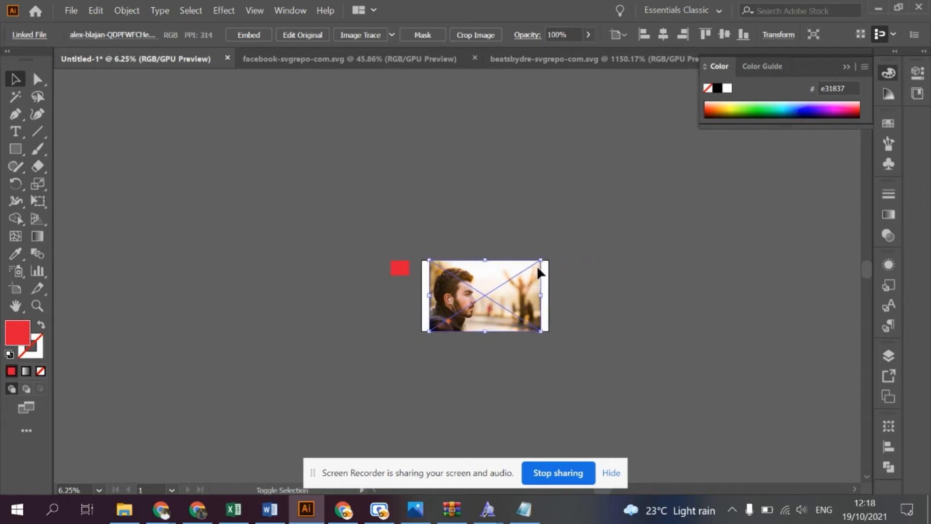
drag(540, 261, 549, 248)
key(ctrl+0)
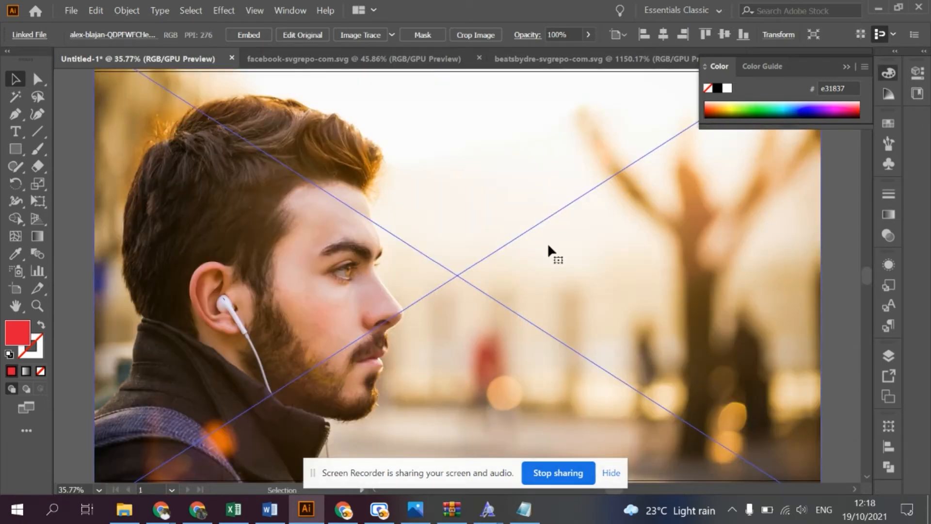
key(ctrl+minus)
key(ctrl+minus)
key(ctrl+minus)
key(v)
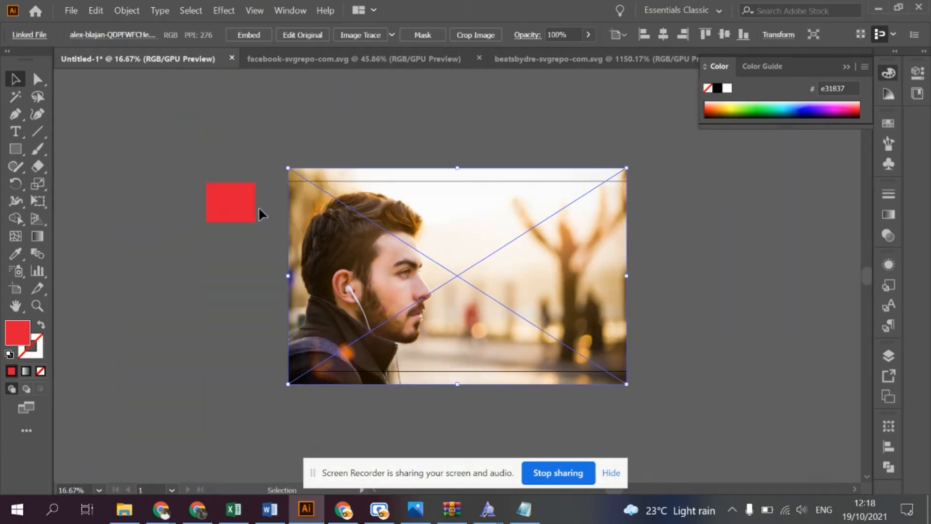
click(123, 127)
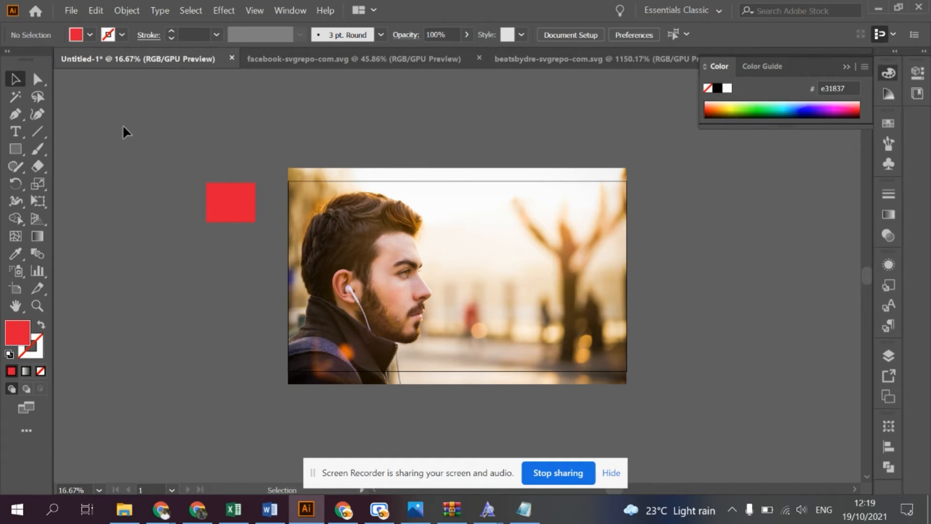
- Draw a red rectangle over the photo and adjust its corner so it covers the whole artboard exactly
click(20, 151)
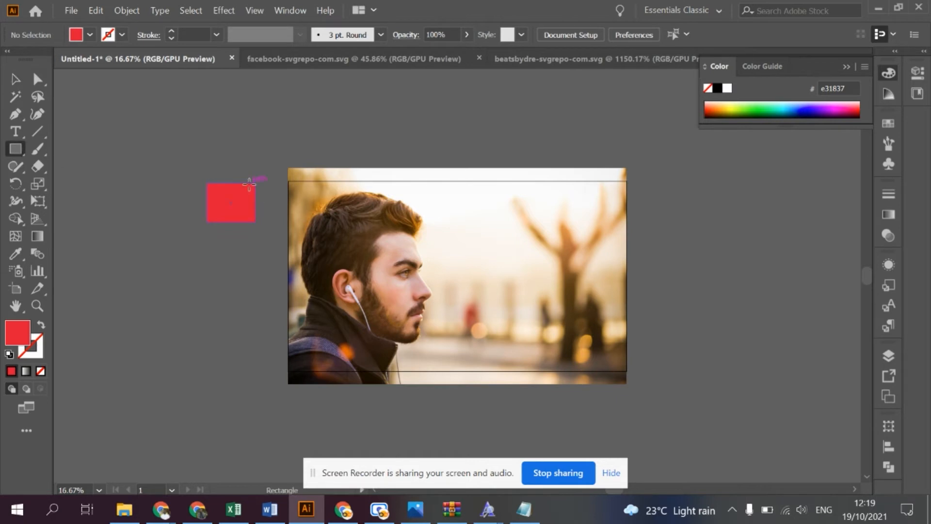
drag(289, 182, 627, 371)
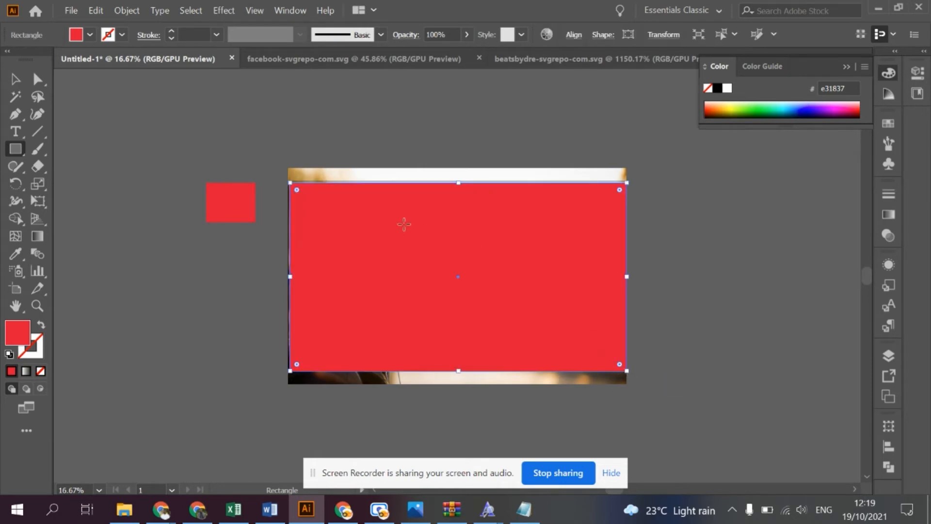
mouse_move(291, 182)
mouse_down()
mouse_move(295, 191)
mouse_move(282, 179)
mouse_move(288, 181)
mouse_up()
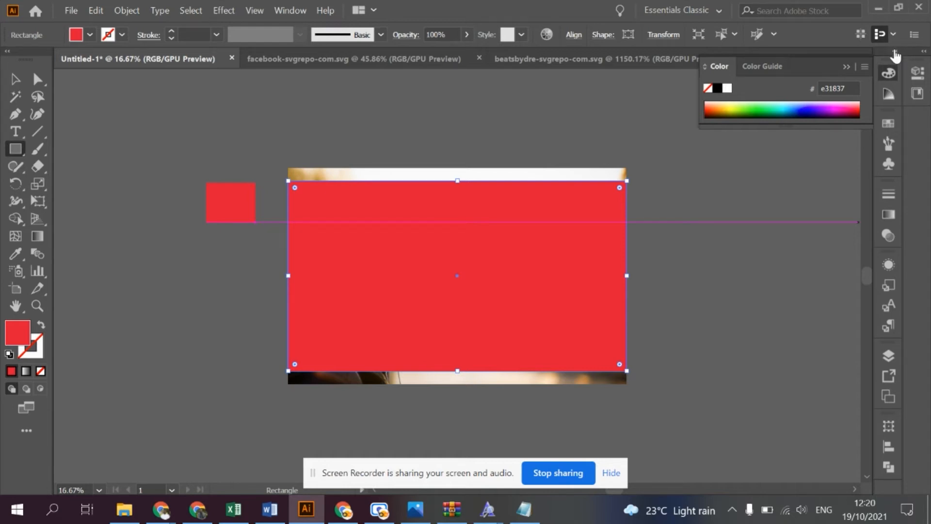
- Collapse the floating Color controls and expand the docked Properties and Libraries area, keeping the Essentials Classic workspace
click(896, 54)
click(898, 55)
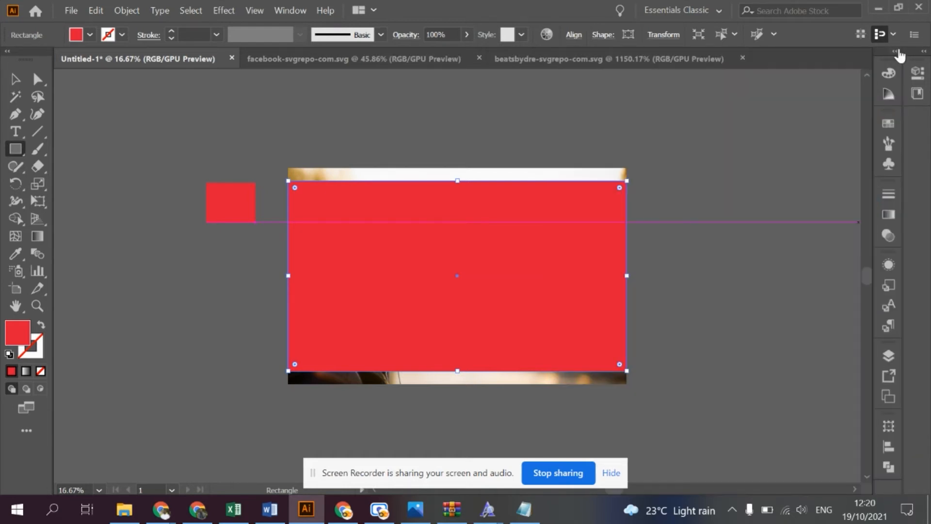
click(924, 51)
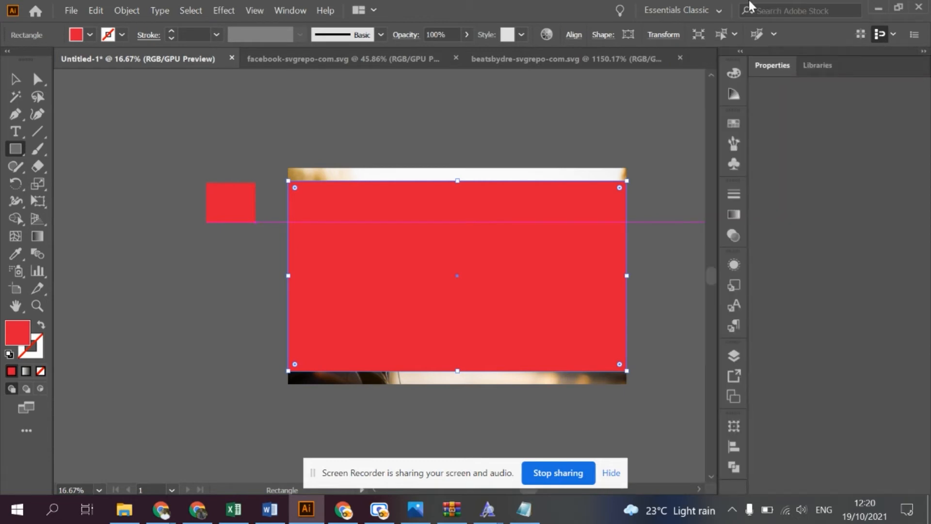
click(658, 2)
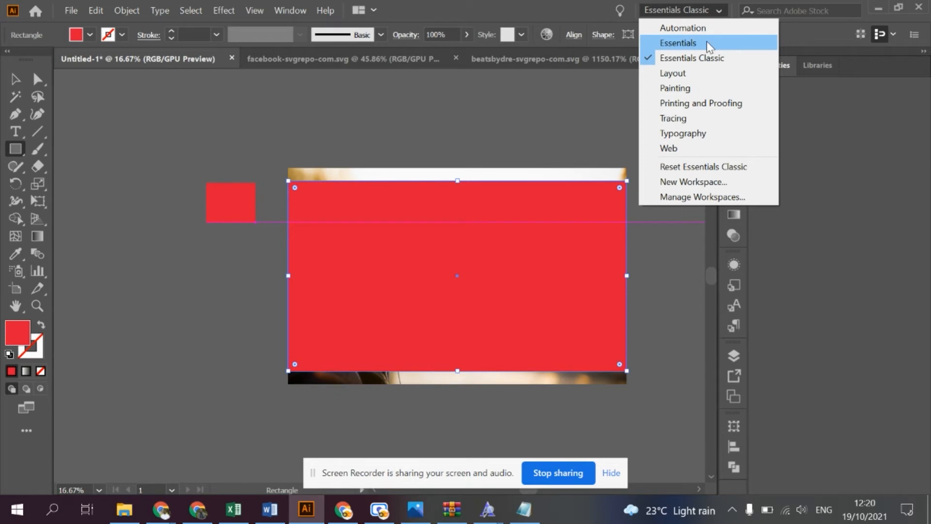
click(682, 2)
click(682, 1)
click(679, 15)
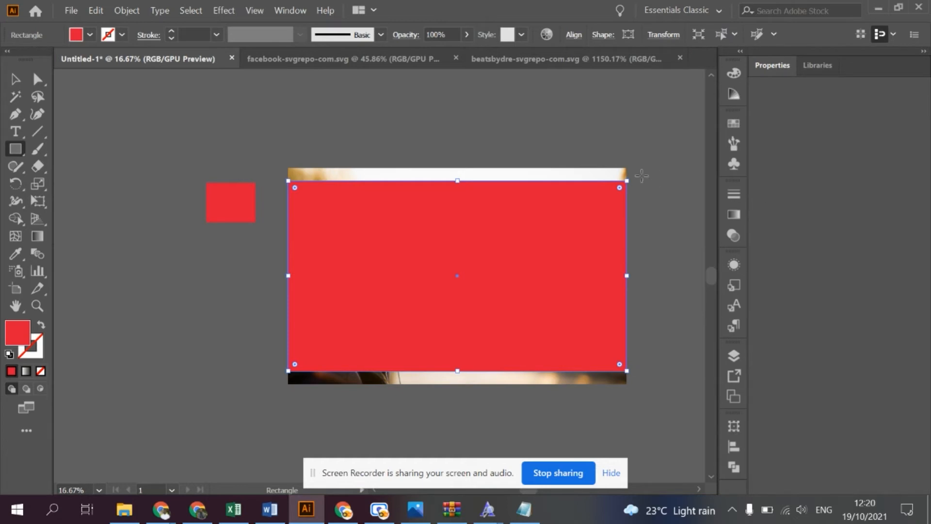
- Apply a linear gradient fill to the artboard-sized rectangle and change its white starting stop to black, 000000
click(734, 214)
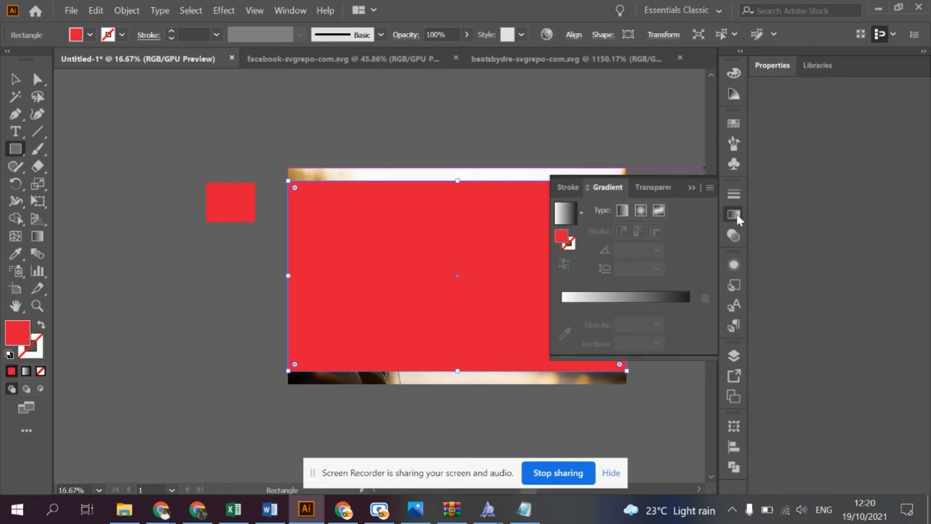
click(619, 299)
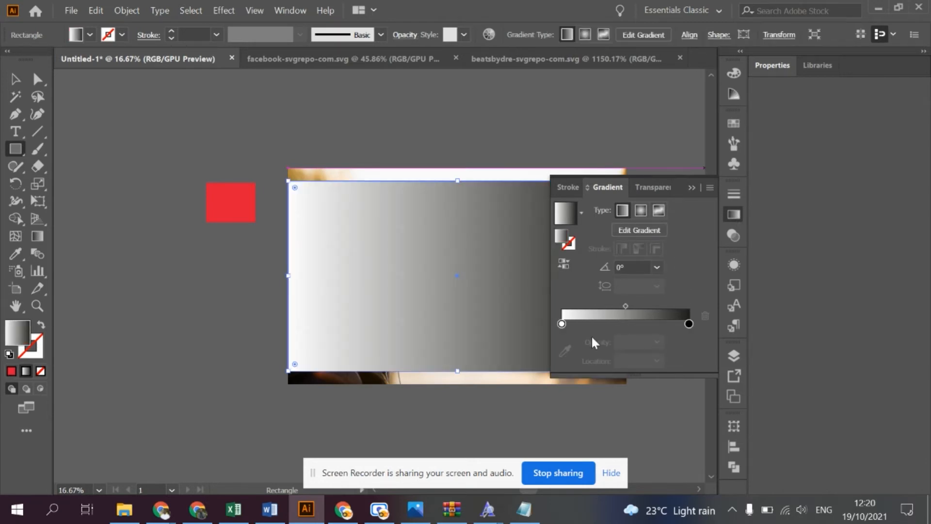
click(561, 324)
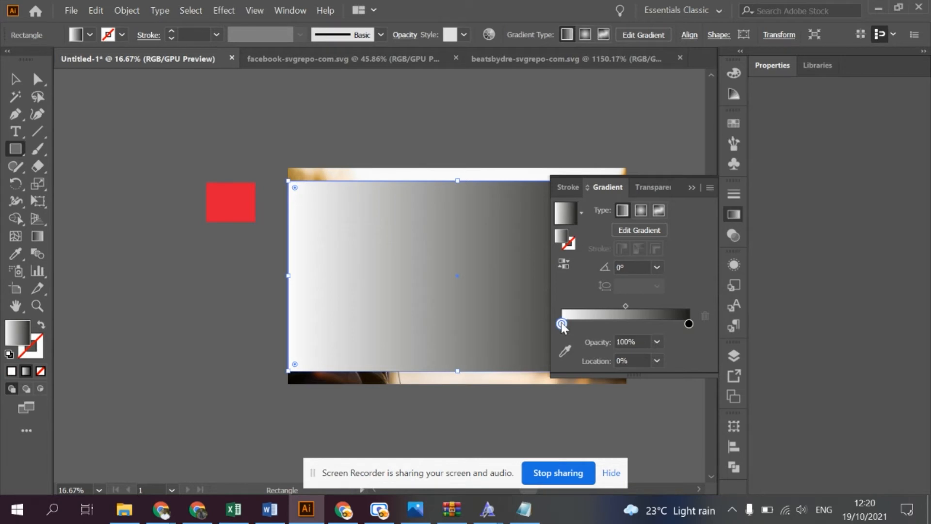
double_click(562, 324)
click(687, 340)
click(712, 356)
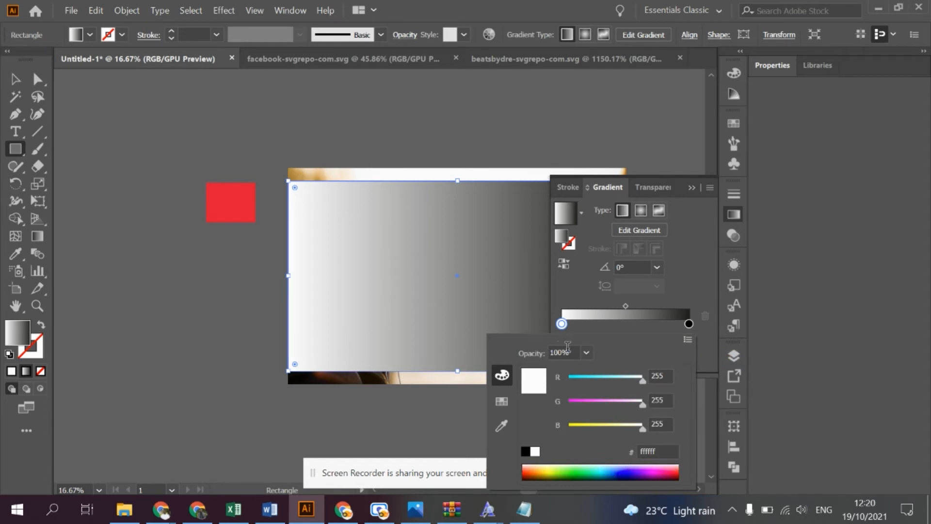
click(524, 453)
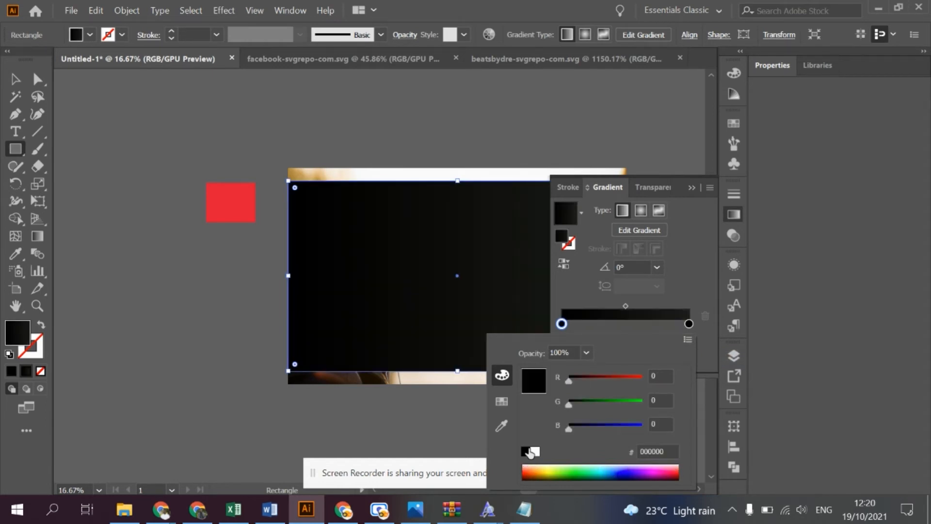
- Change the selected gradient stop's colour to 140c00 and place it at the 0% location
click(692, 322)
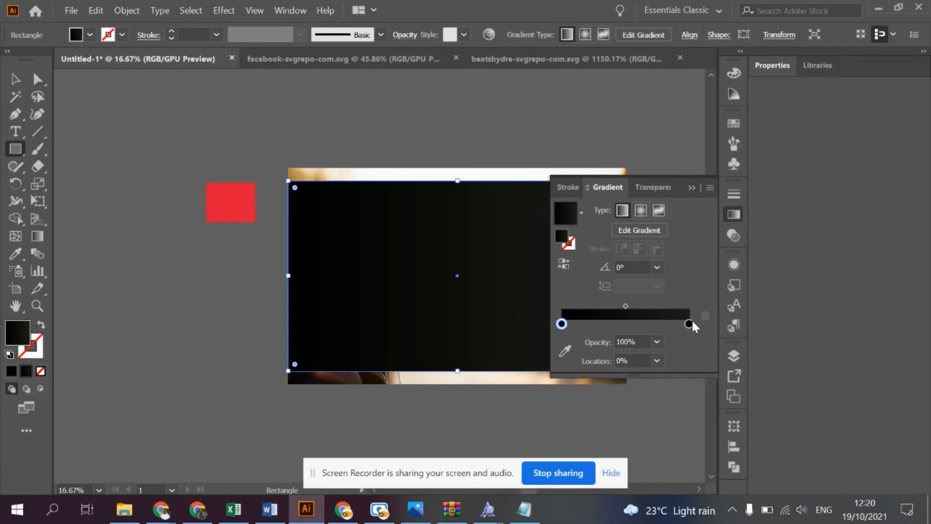
double_click(692, 322)
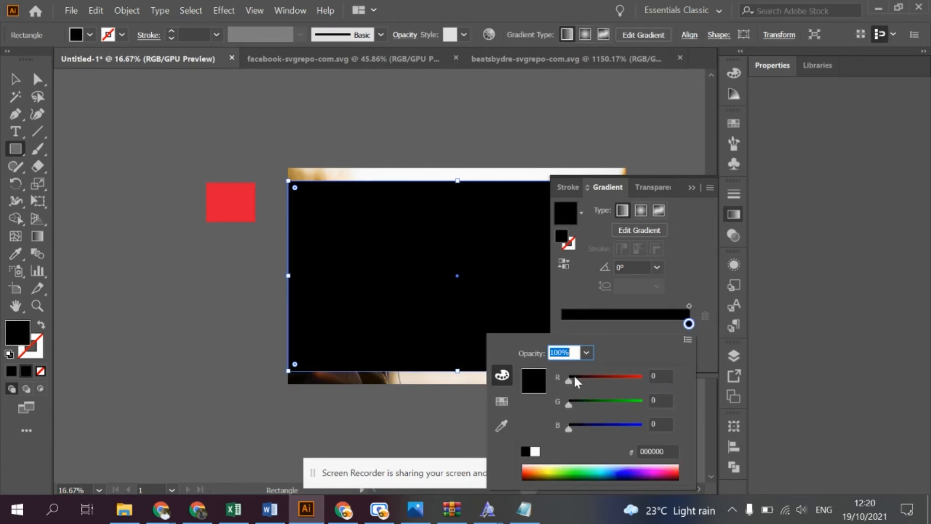
drag(569, 381, 573, 380)
drag(570, 404, 573, 404)
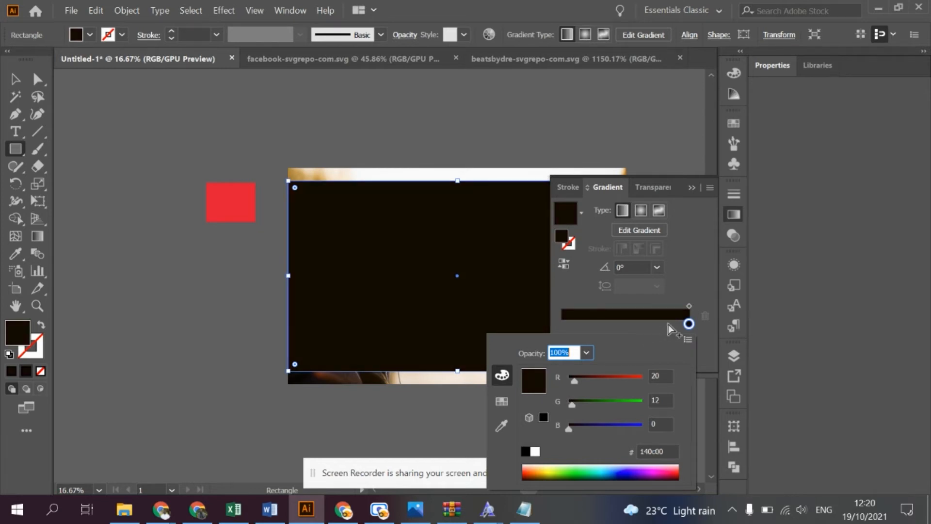
click(690, 325)
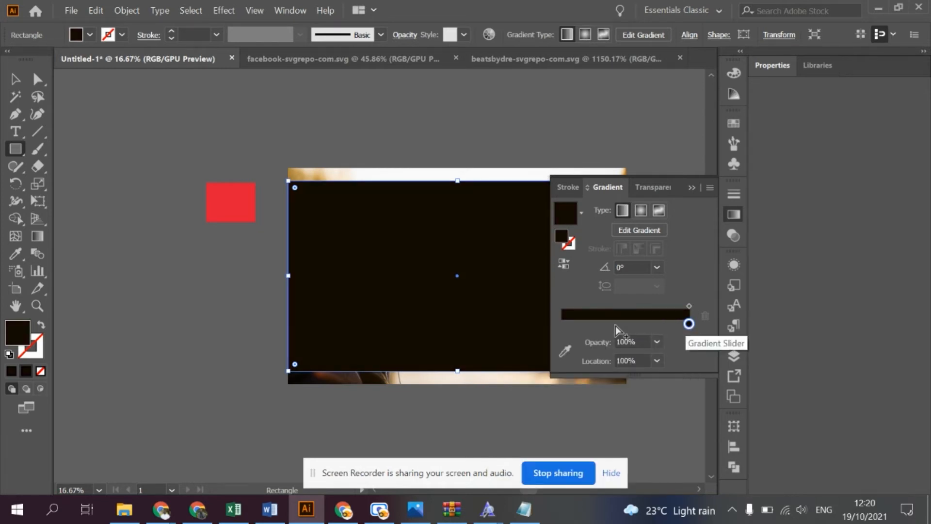
click(563, 323)
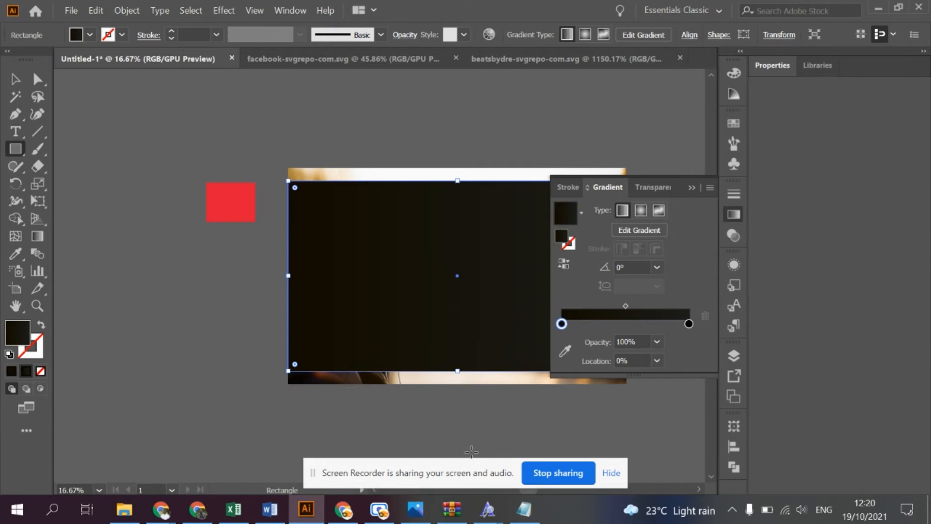
- Switch to Chrome and open coloors.com in a new tab
click(343, 509)
click(403, 71)
click(759, 12)
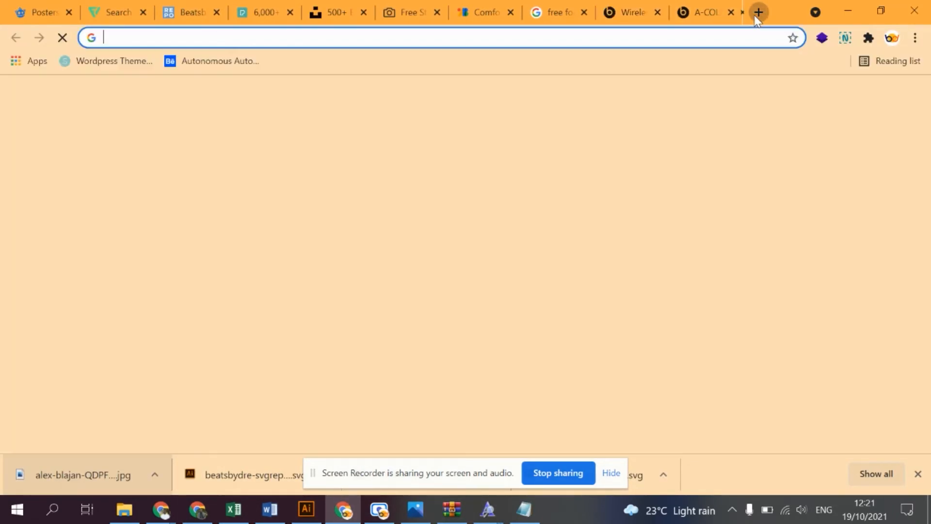
text(coloors)
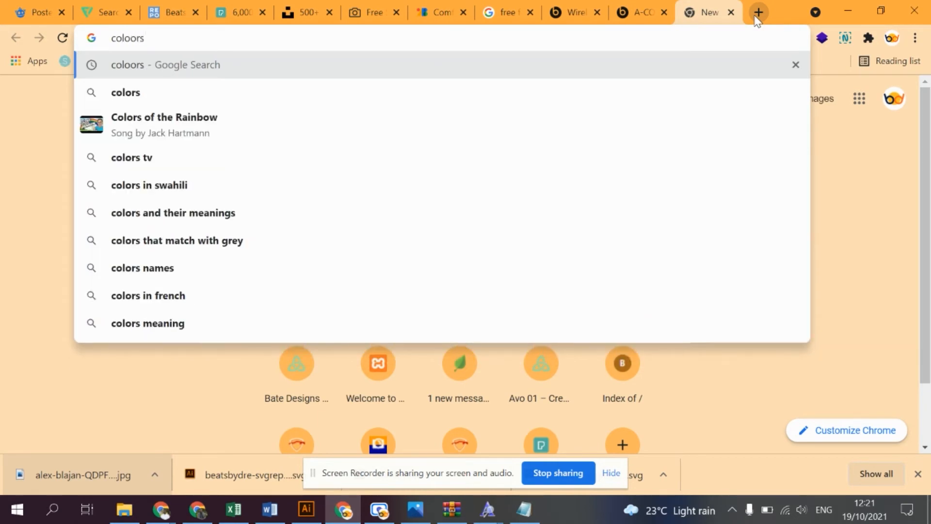
text(.com)
key(Return)
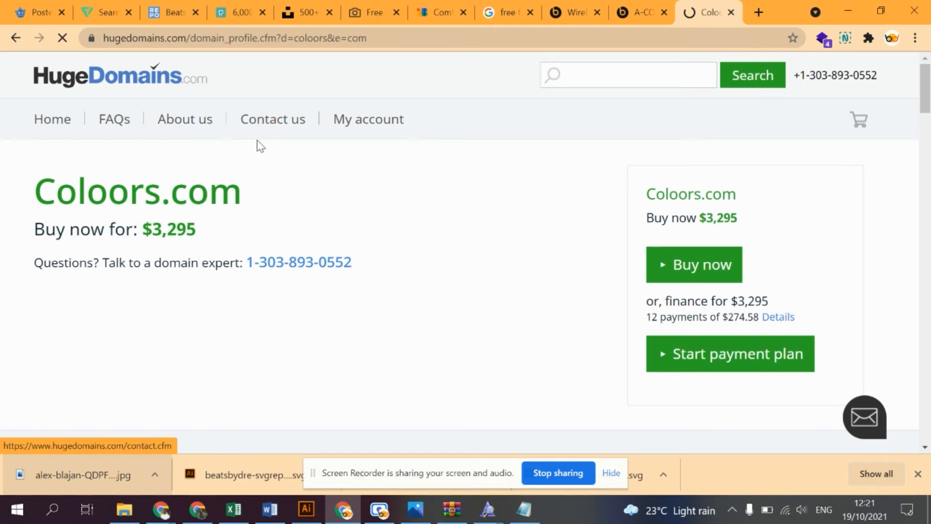
- Try to replace the loaded address with a web search for "coloors"
click(118, 38)
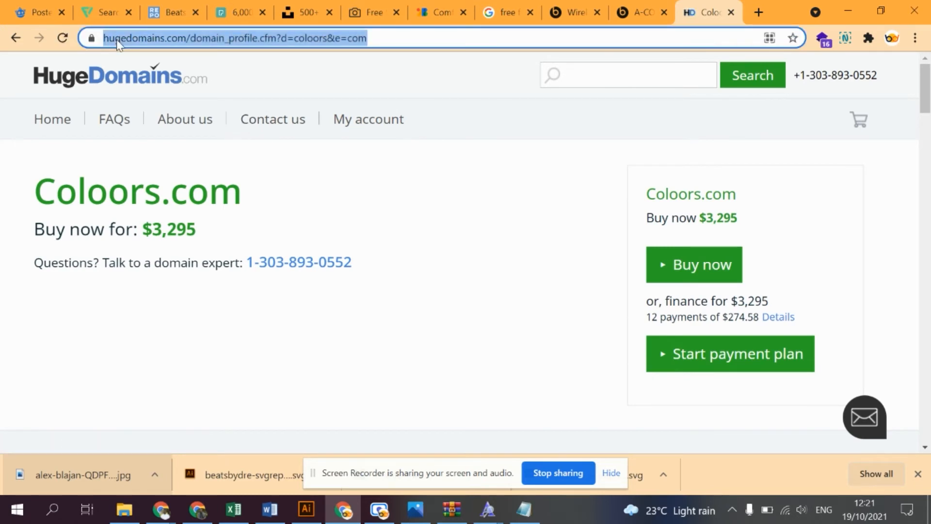
text(coloors)
key(Return)
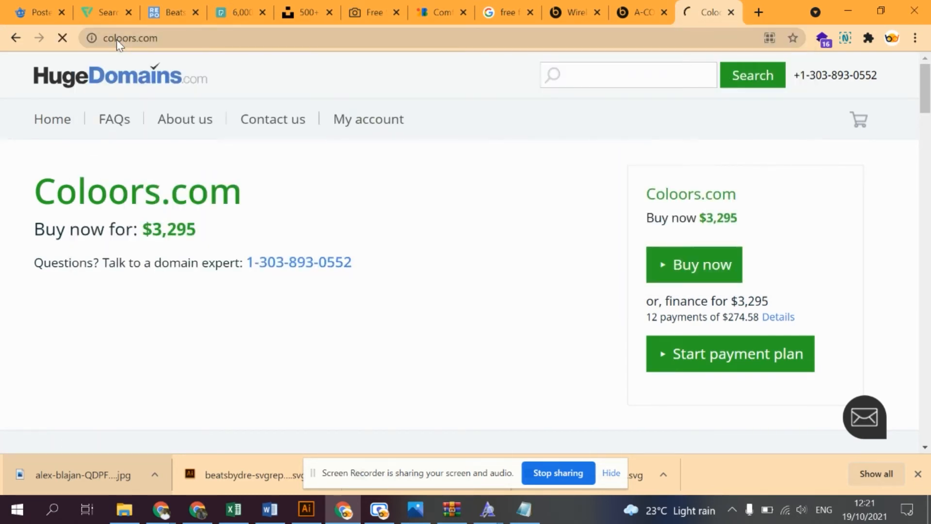
drag(134, 38, 178, 38)
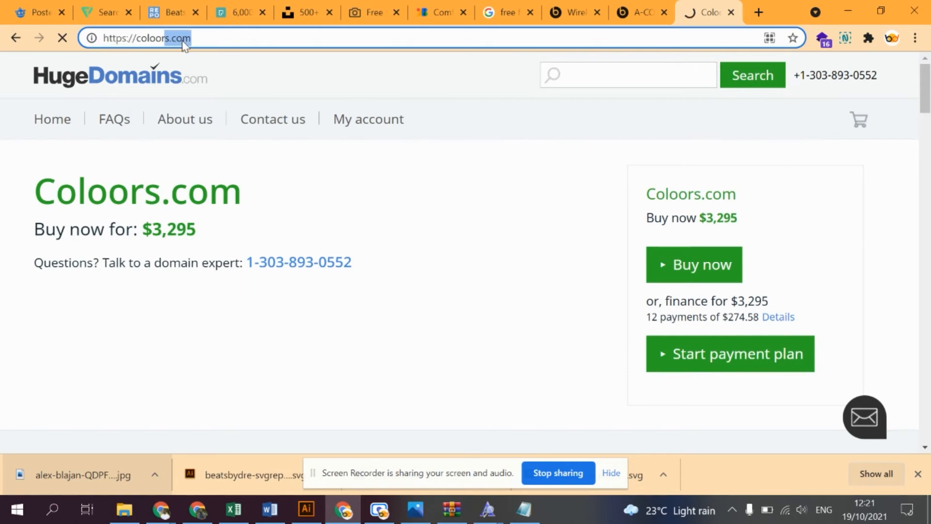
key(BackSpace)
text(s)
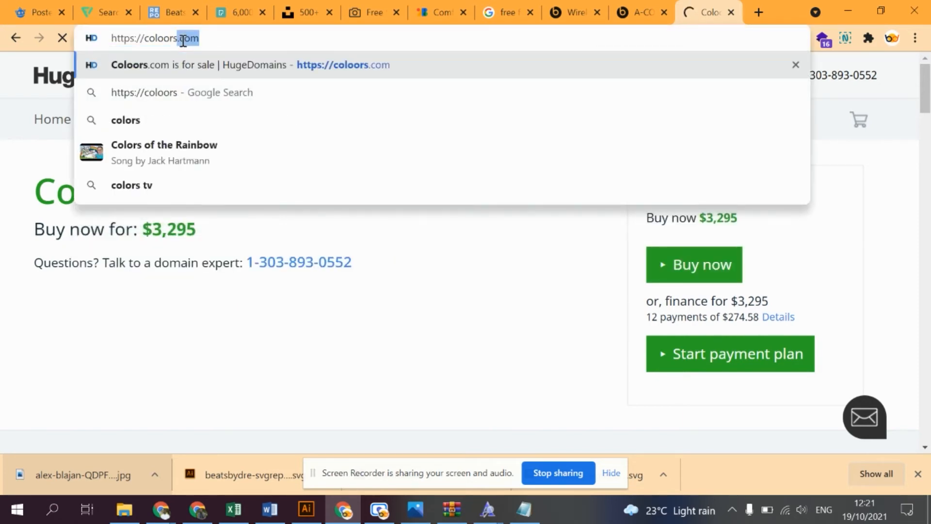
key(ctrl+a)
text(coloors)
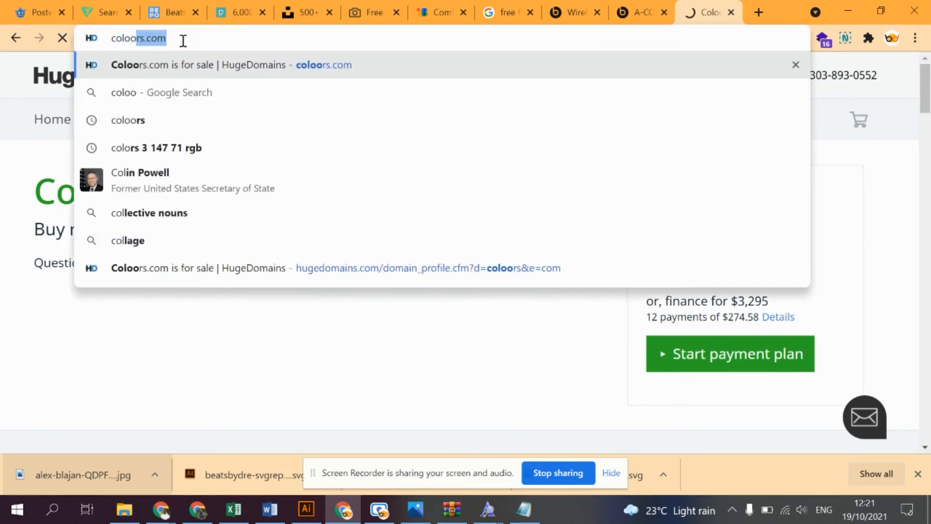
key(Return)
- Search the web for "coloors" without the autocompleted .com ending
click(184, 41)
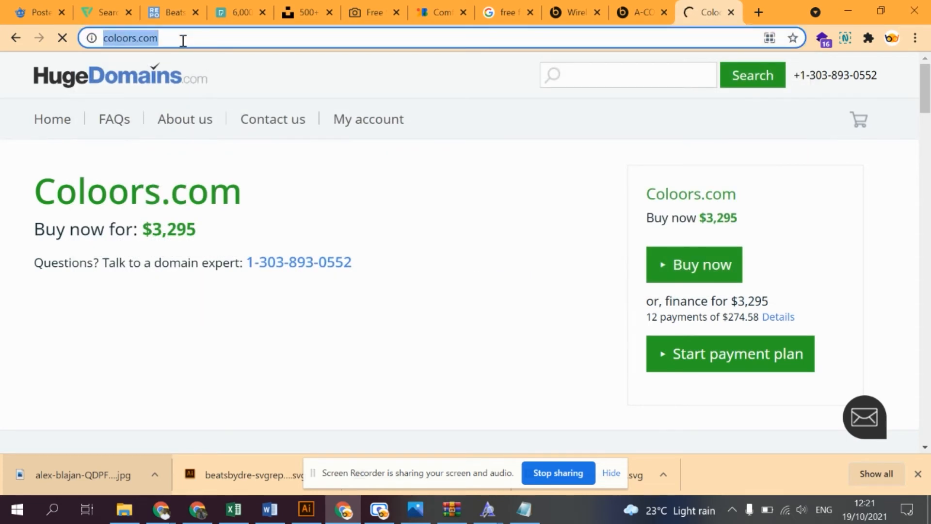
text(coloors)
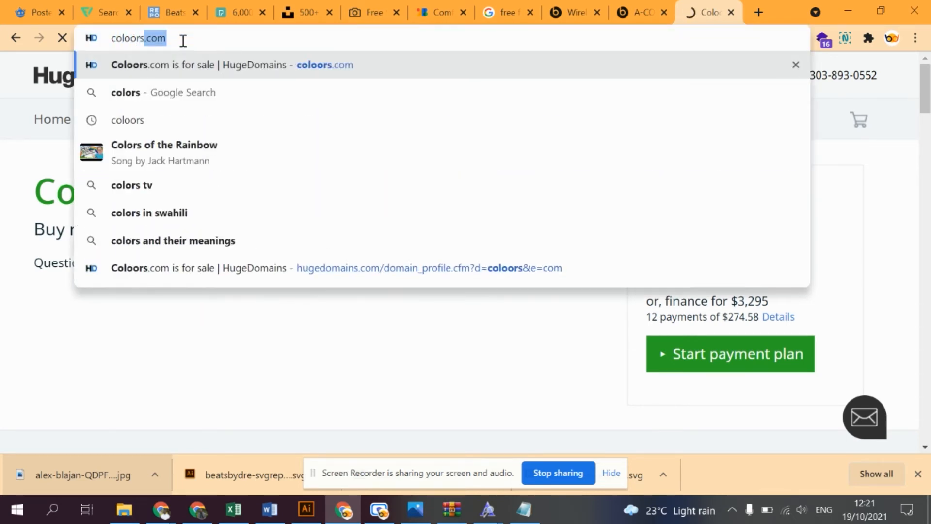
key(BackSpace)
key(Return)
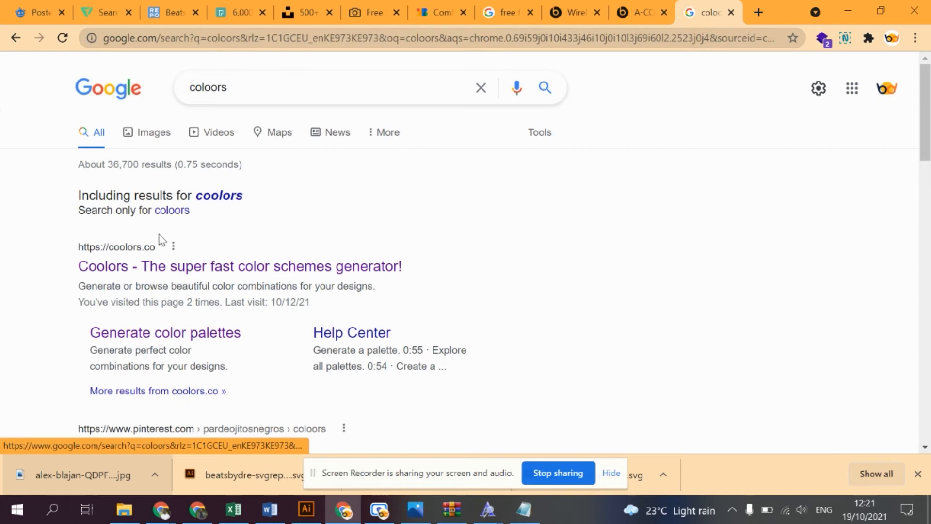
- Open the Coolors site from the search results, dismiss its welcome message and go to the trending color palettes
click(190, 256)
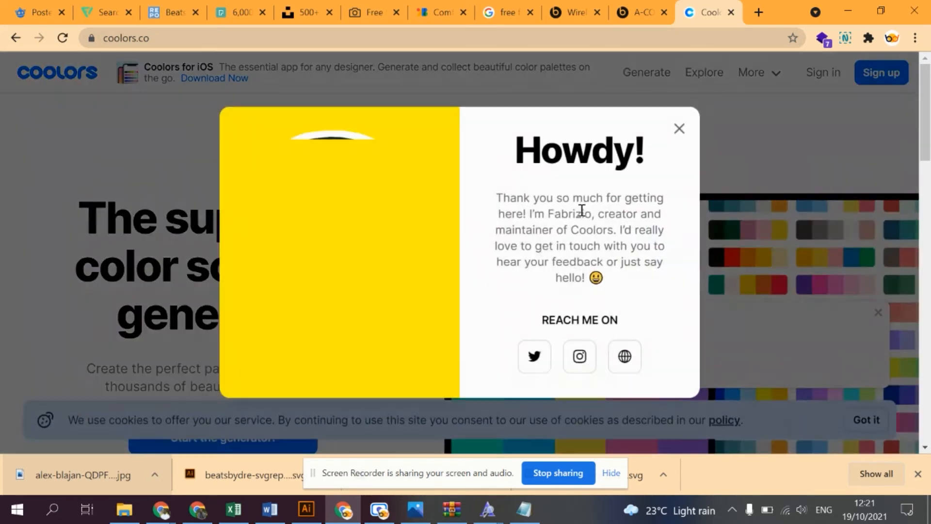
click(681, 129)
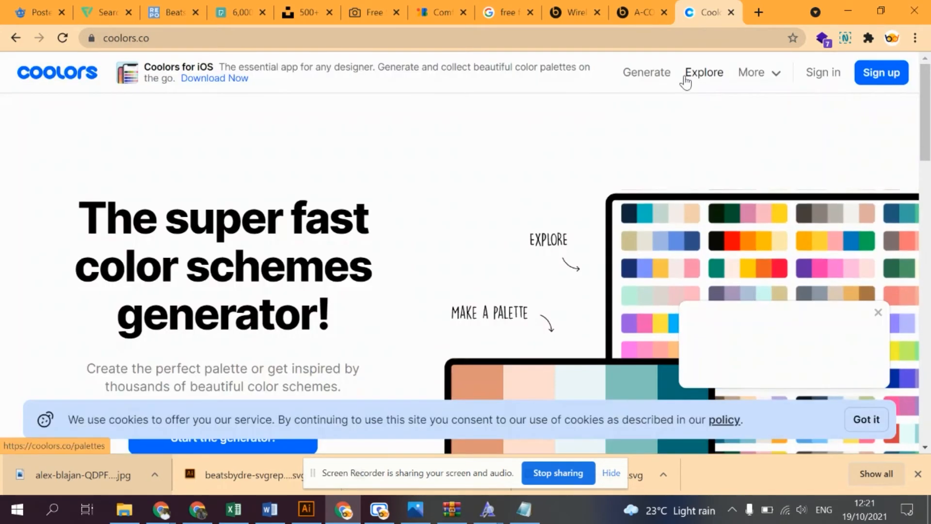
click(663, 75)
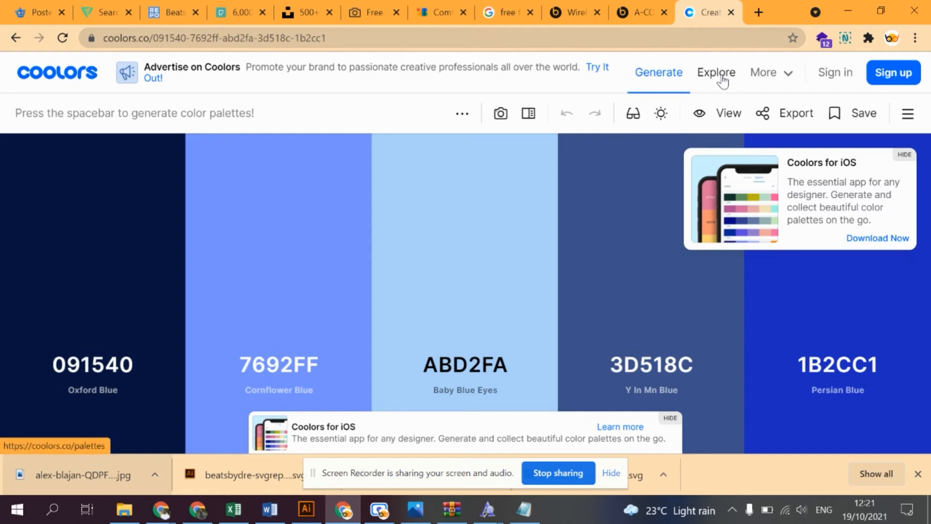
click(716, 73)
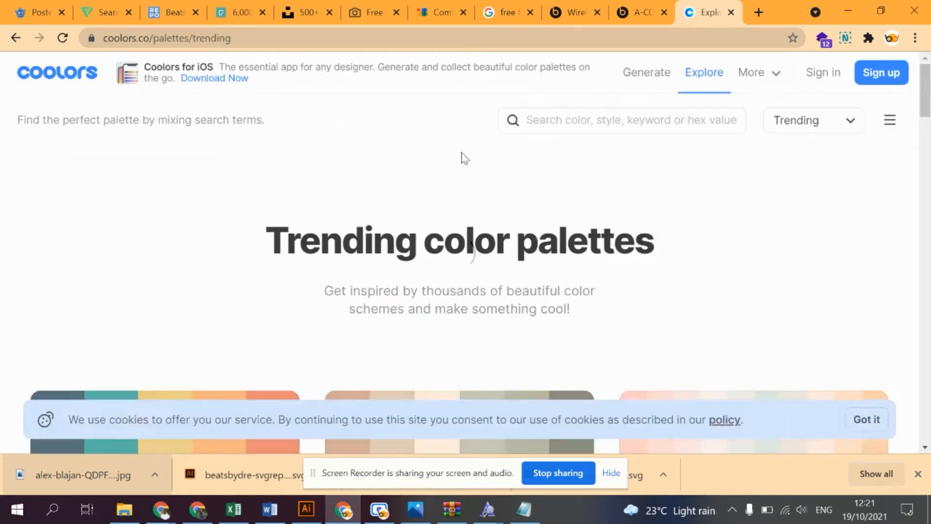
- Search the trending palettes for "black" and browse down to the grey-to-black palette containing 212529
click(586, 124)
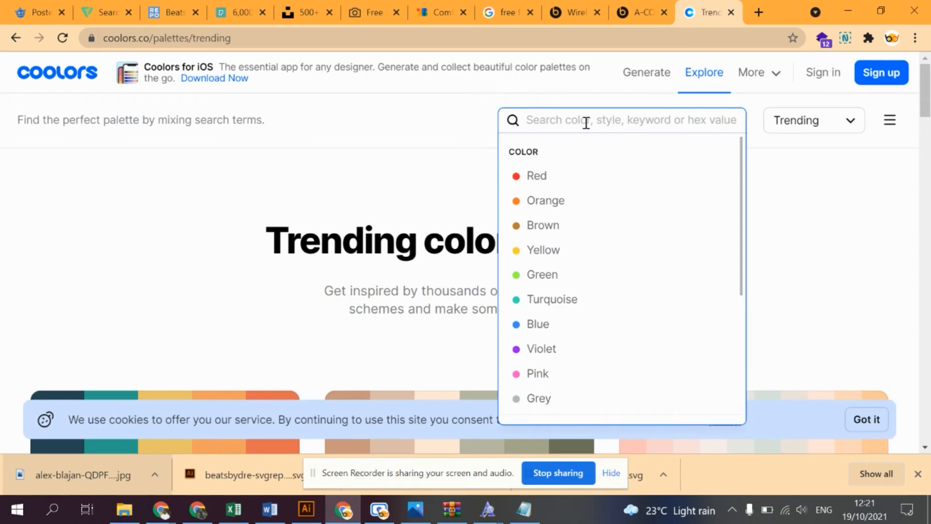
text(black)
key(Return)
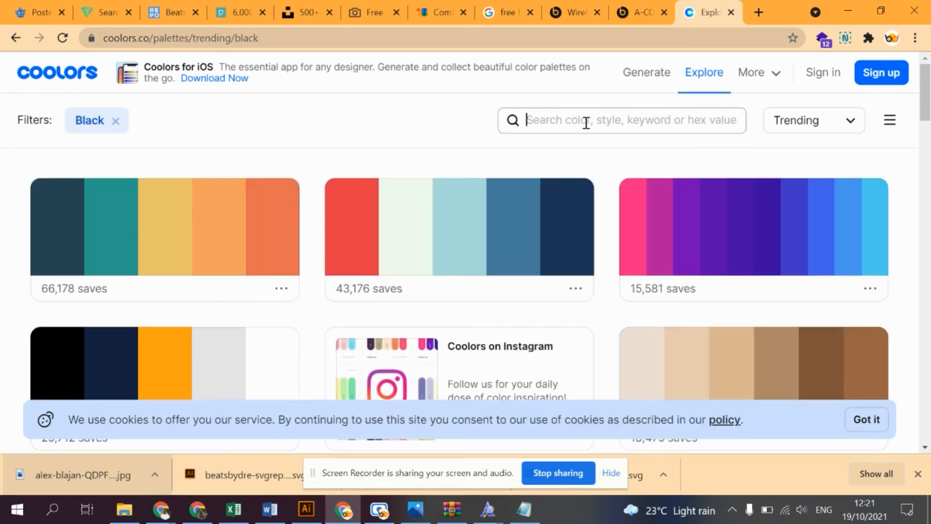
scroll(362, 177, down, 2)
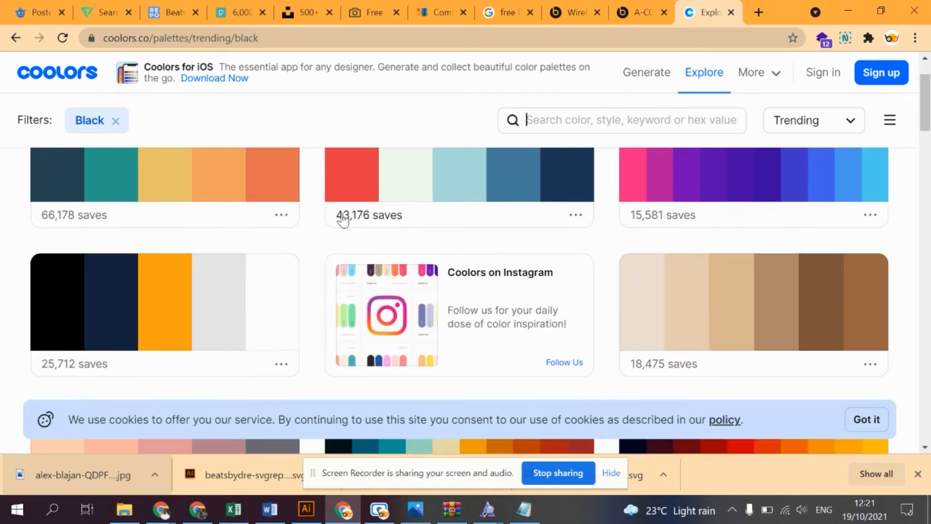
scroll(342, 216, down, 7)
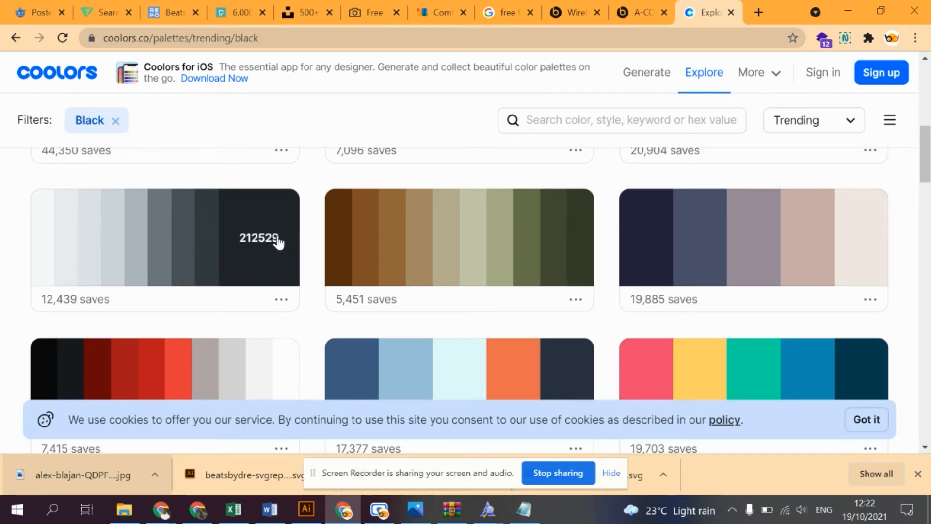
click(280, 299)
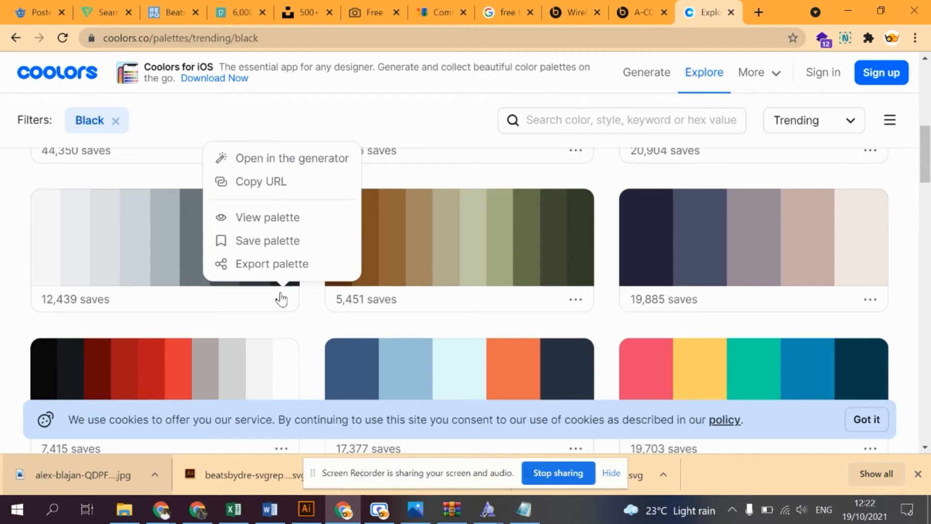
click(271, 241)
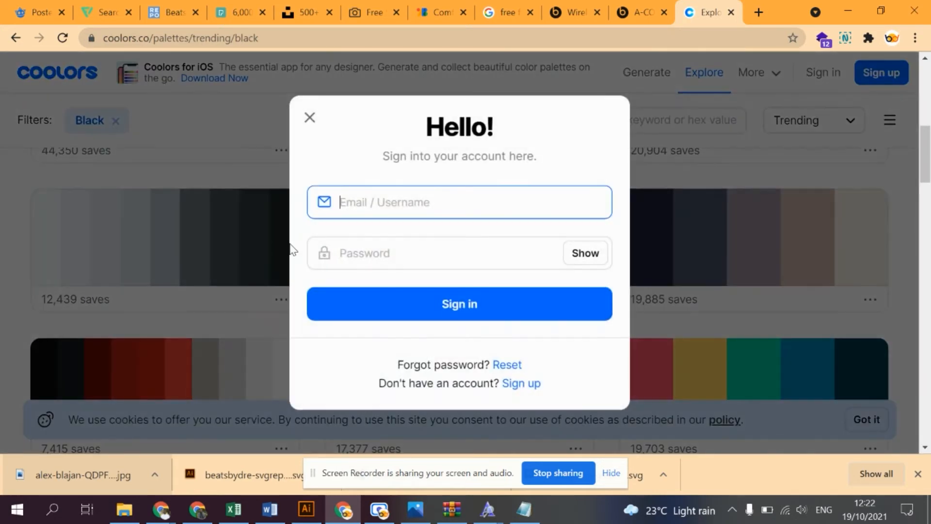
click(310, 118)
- Export the grey-to-black palette containing 212529 as an ASE file and open the downloaded palette (3).ase
click(283, 299)
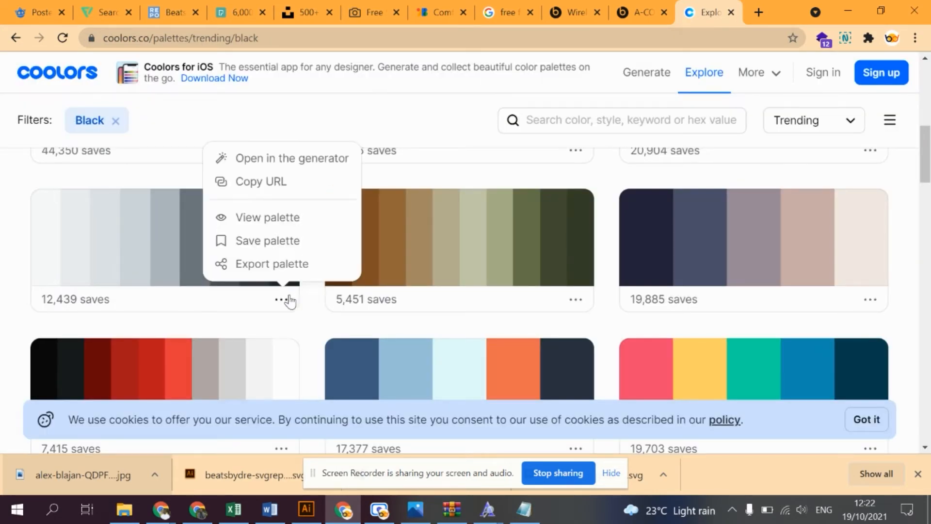
click(272, 263)
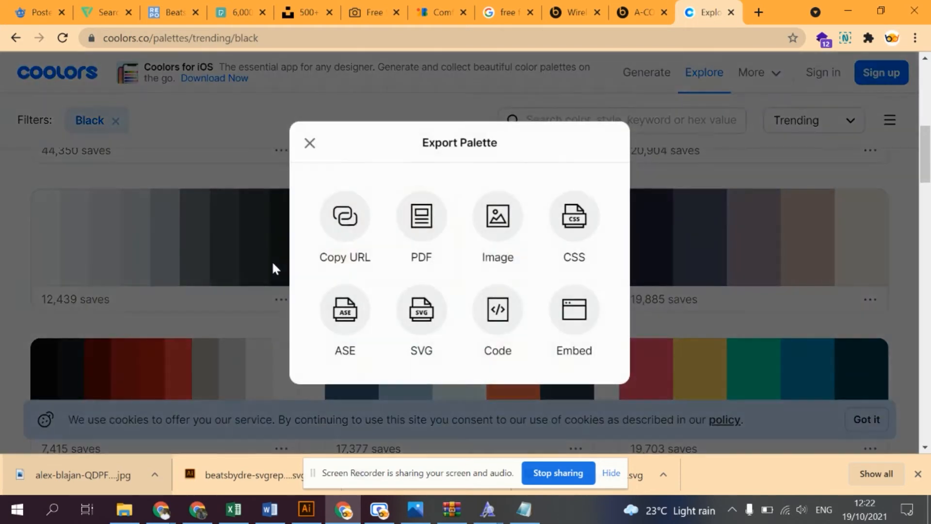
click(350, 314)
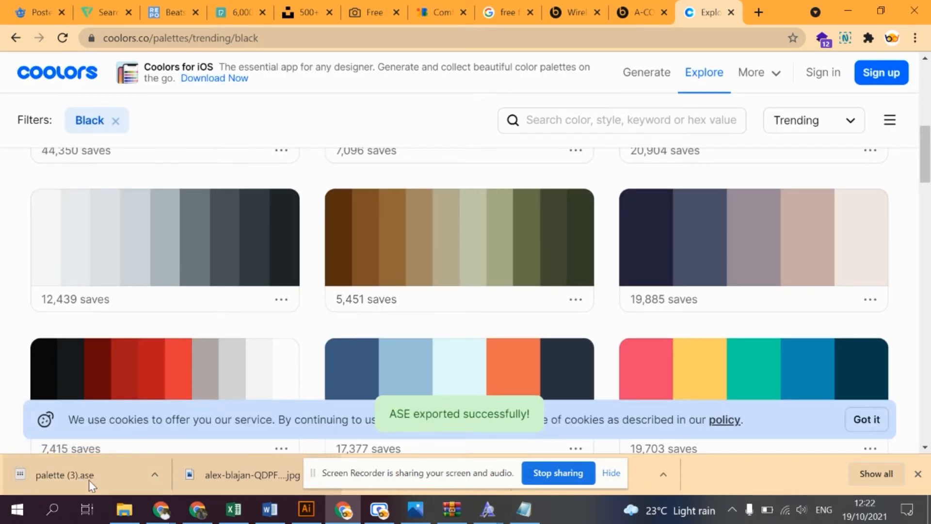
click(93, 477)
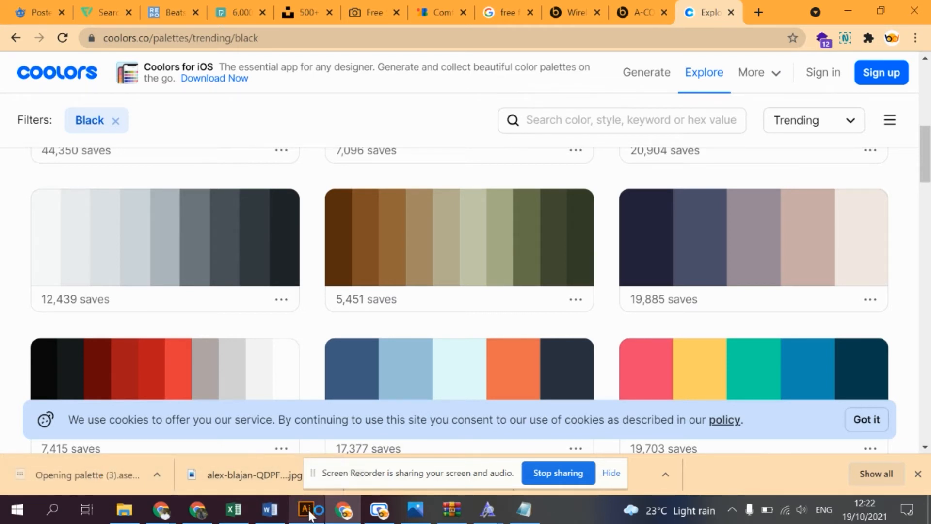
- Switch to Illustrator, load palette (3).ase from the Downloads folder as a swatch library and place it beside the artboard
mouse_move(309, 513)
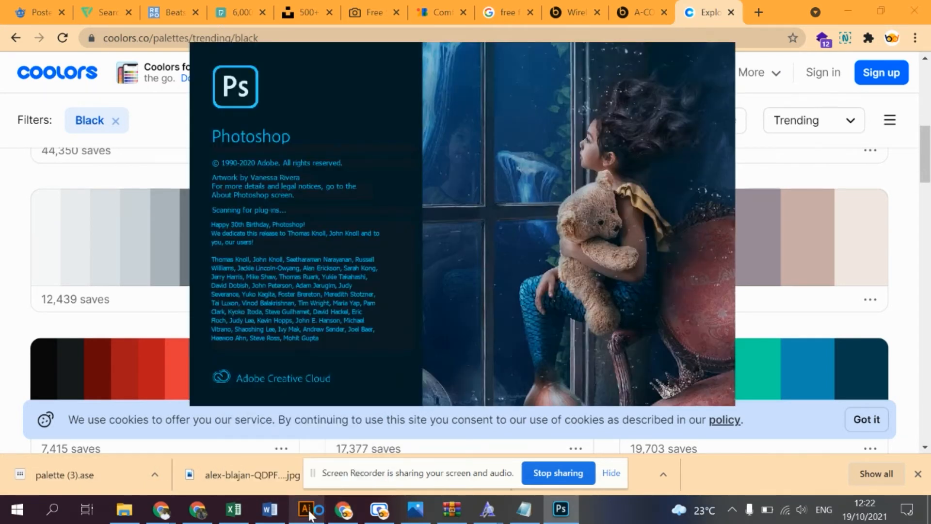
click(306, 509)
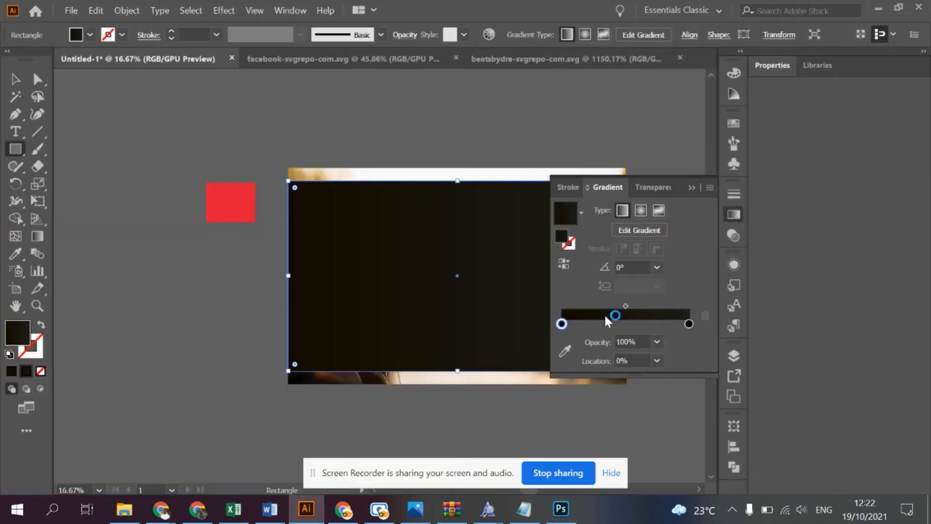
click(733, 126)
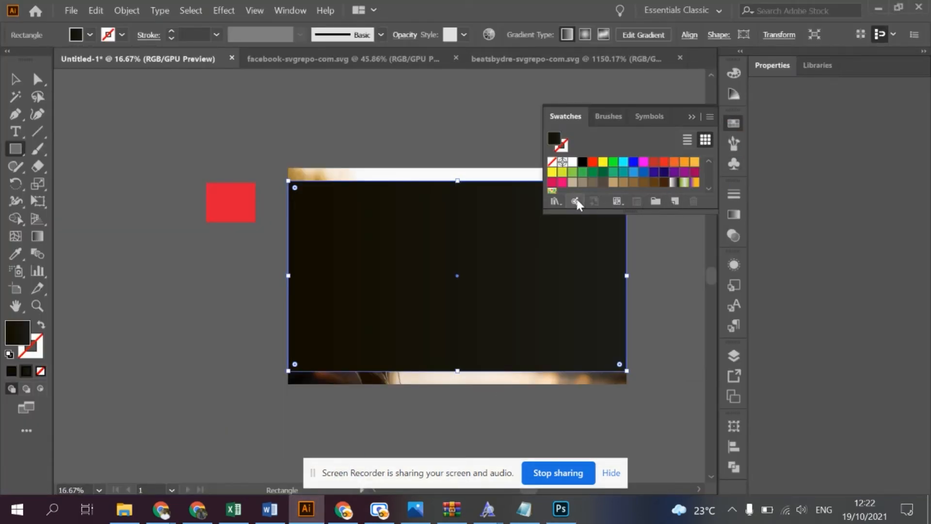
click(655, 201)
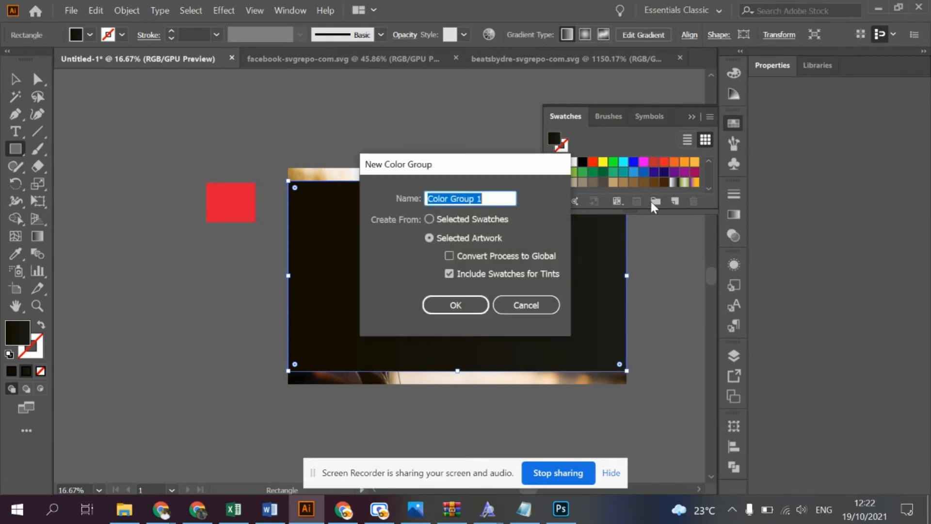
click(521, 307)
click(554, 202)
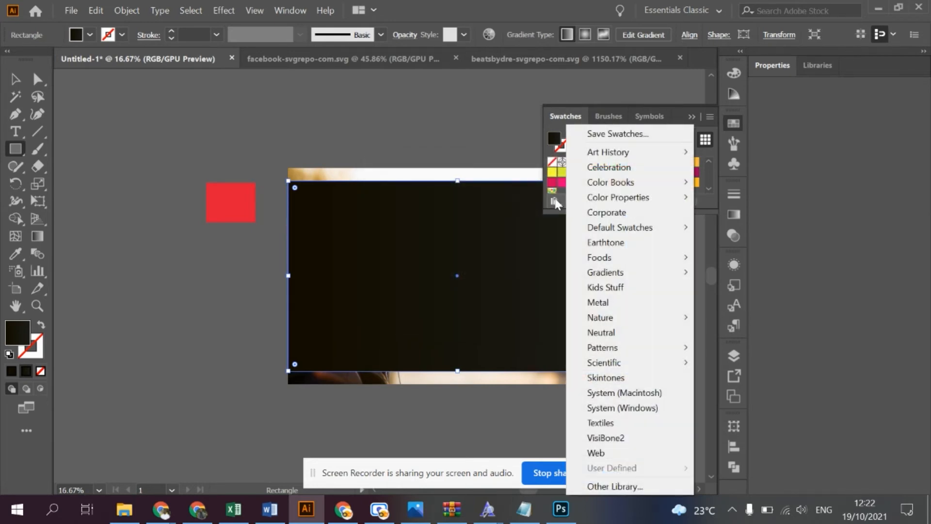
click(637, 485)
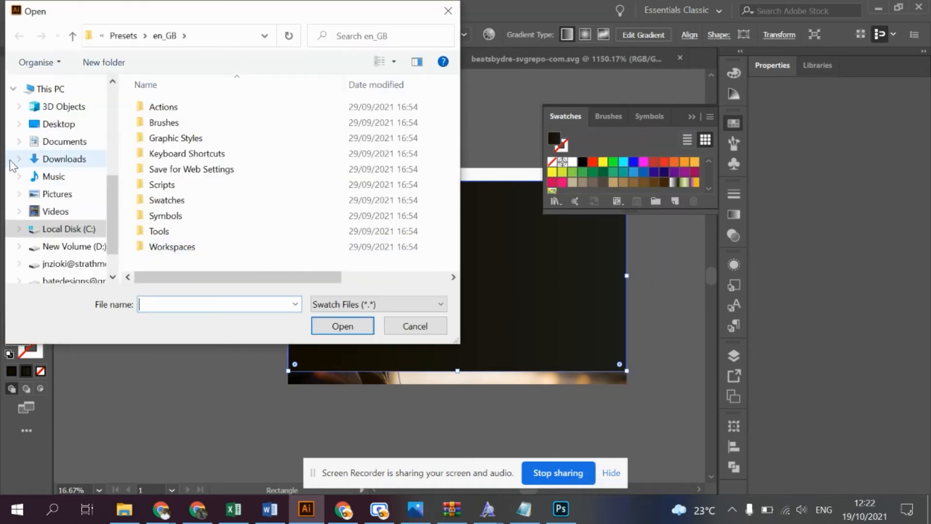
click(56, 160)
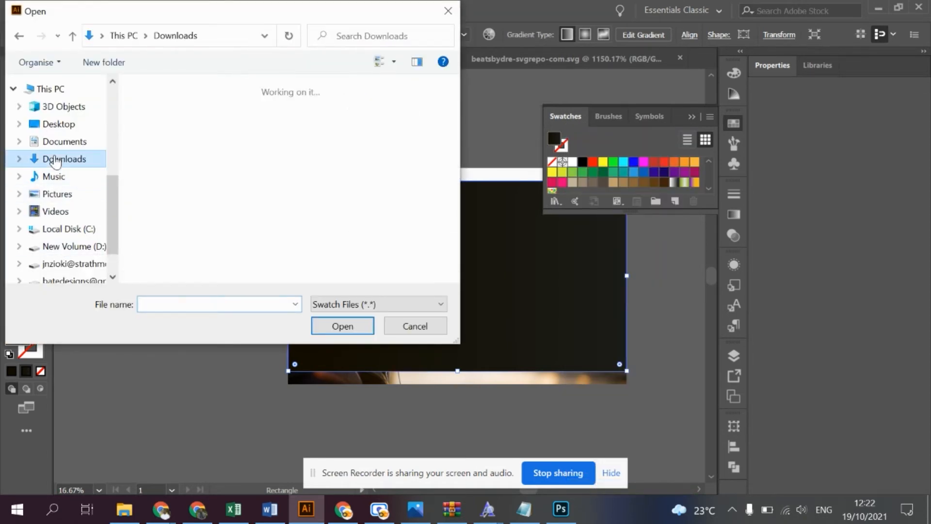
double_click(196, 130)
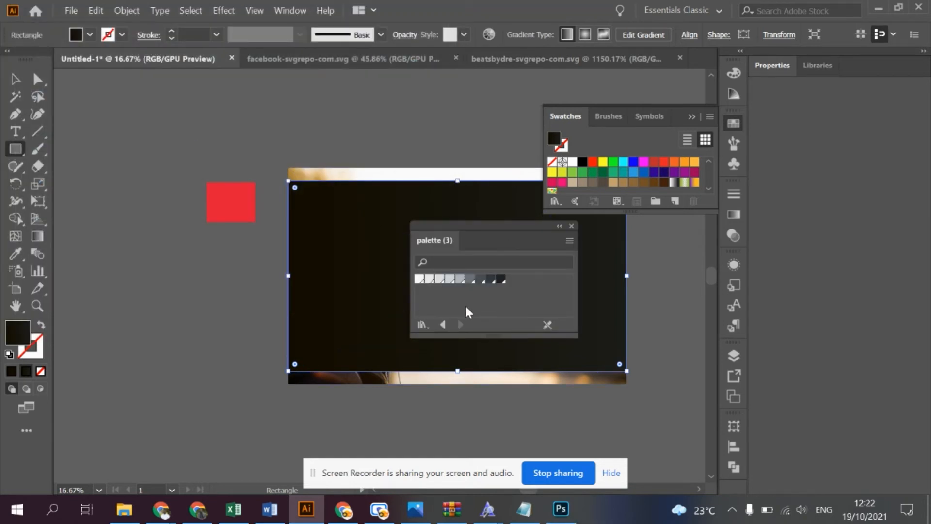
drag(503, 233, 155, 262)
click(691, 117)
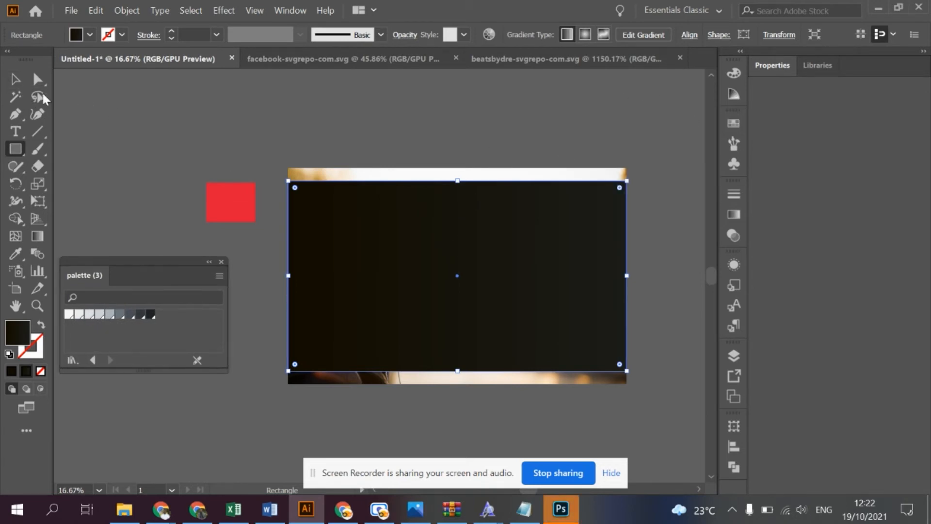
- Recolour the 100% stop of the overlay rectangle's gradient with the darkest swatch of the palette (3) library
click(14, 79)
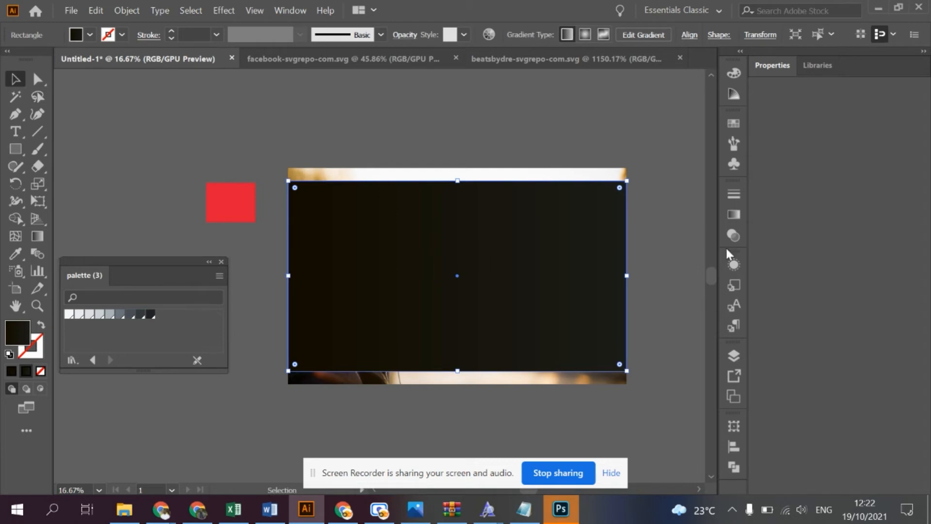
click(734, 214)
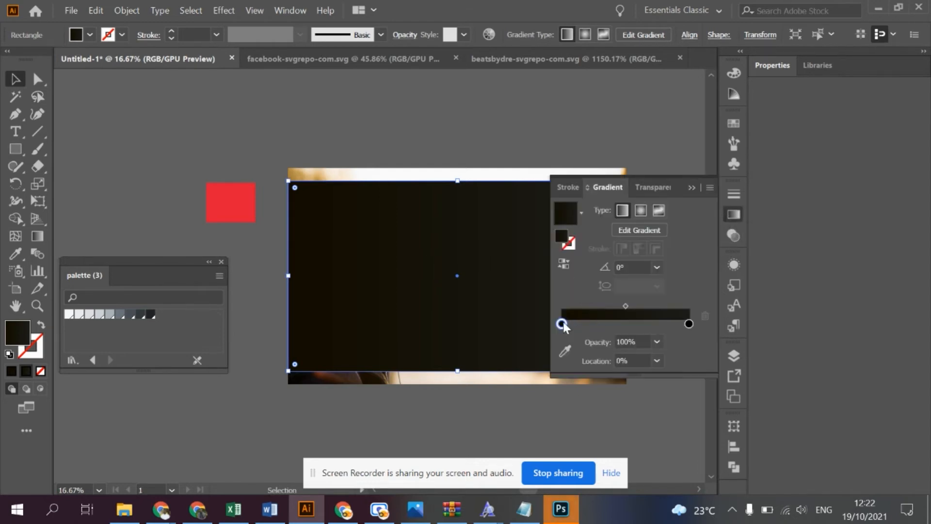
click(565, 350)
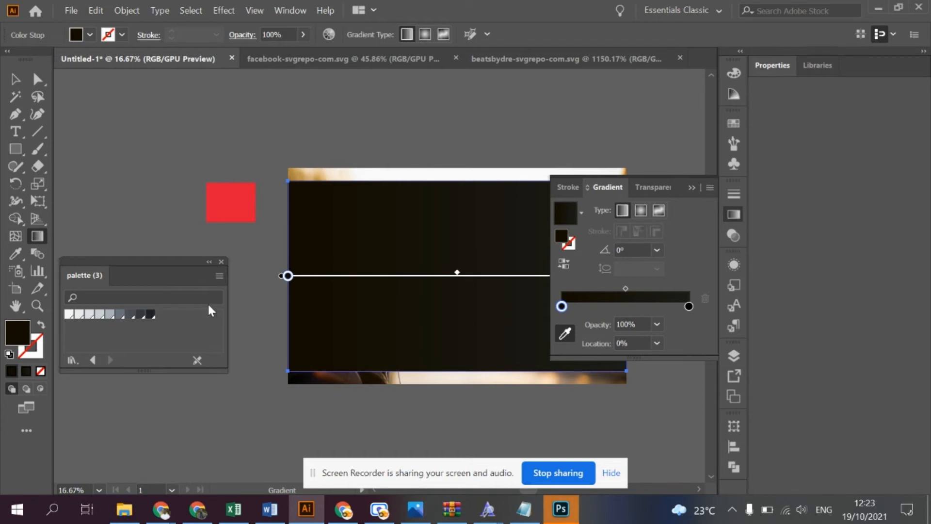
click(689, 306)
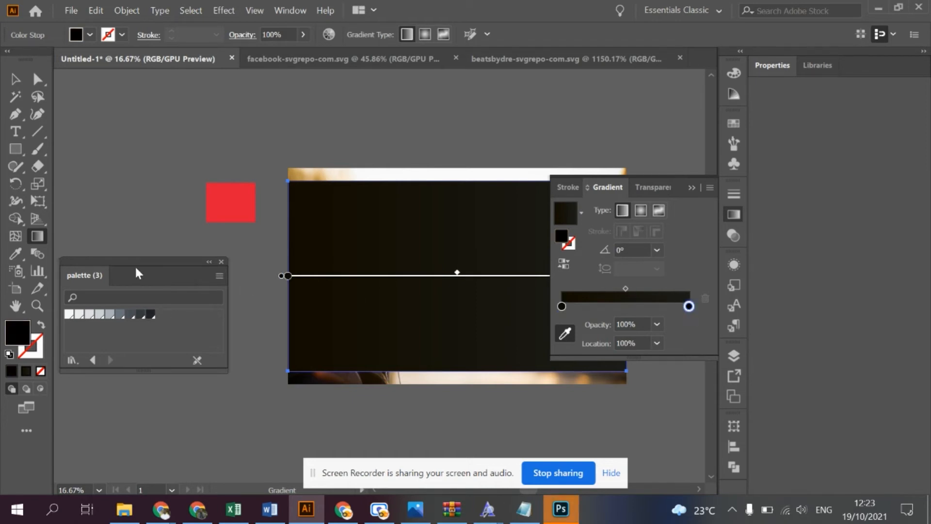
click(150, 315)
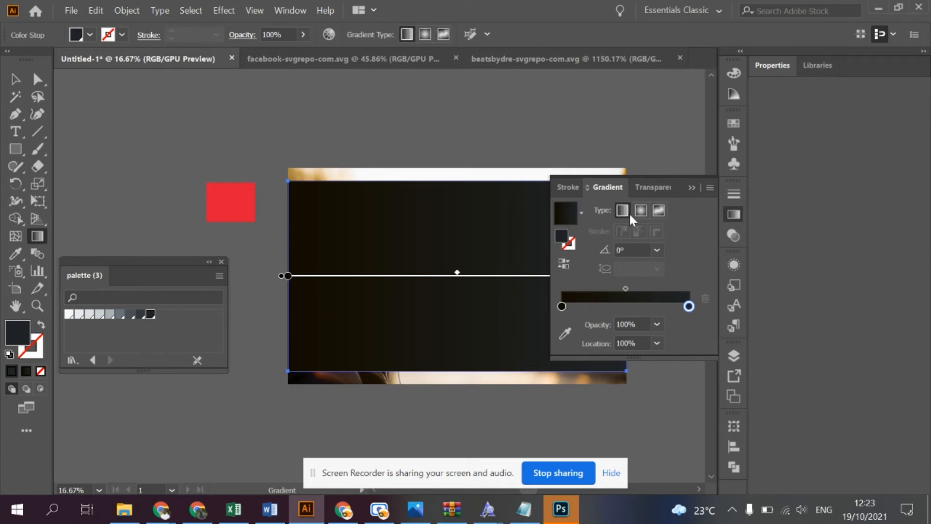
- Try the overlay's gradient at angles of 90°, -60° and -45°, and settle on -30°
click(656, 250)
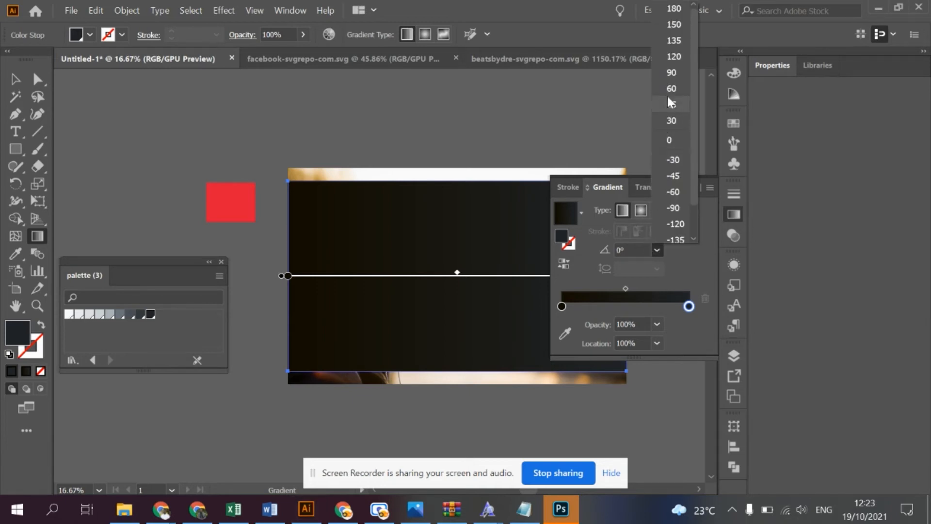
click(675, 72)
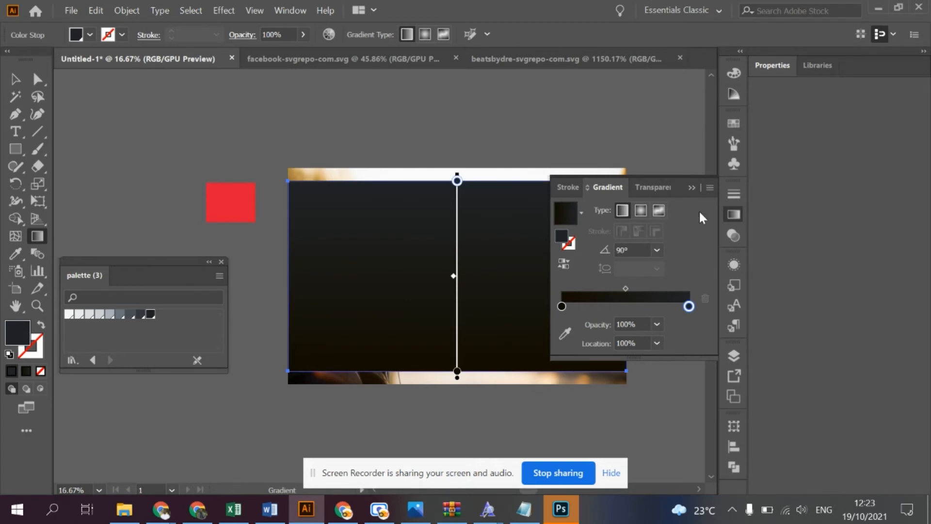
click(657, 250)
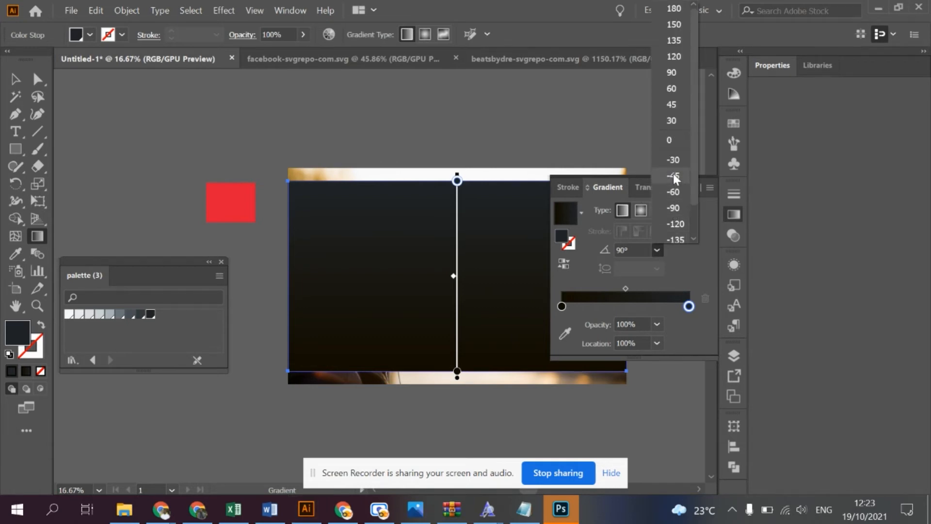
click(673, 192)
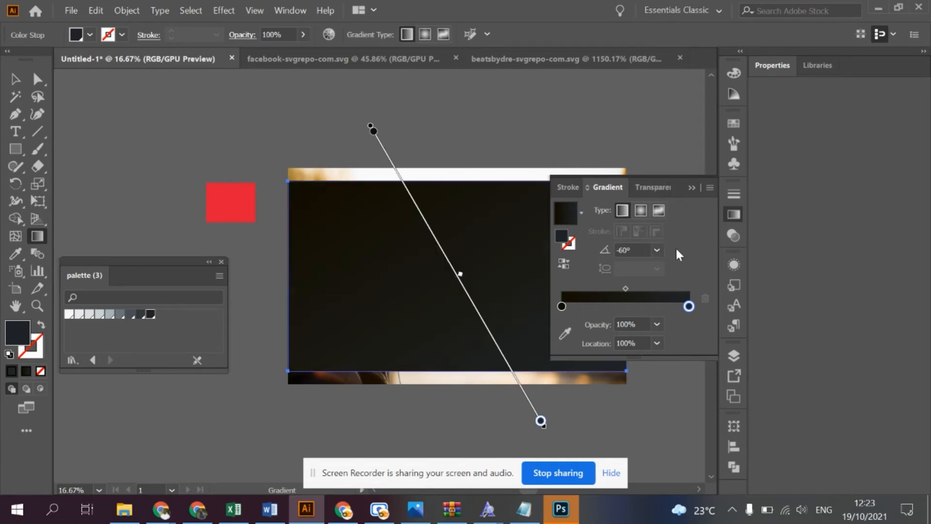
click(657, 251)
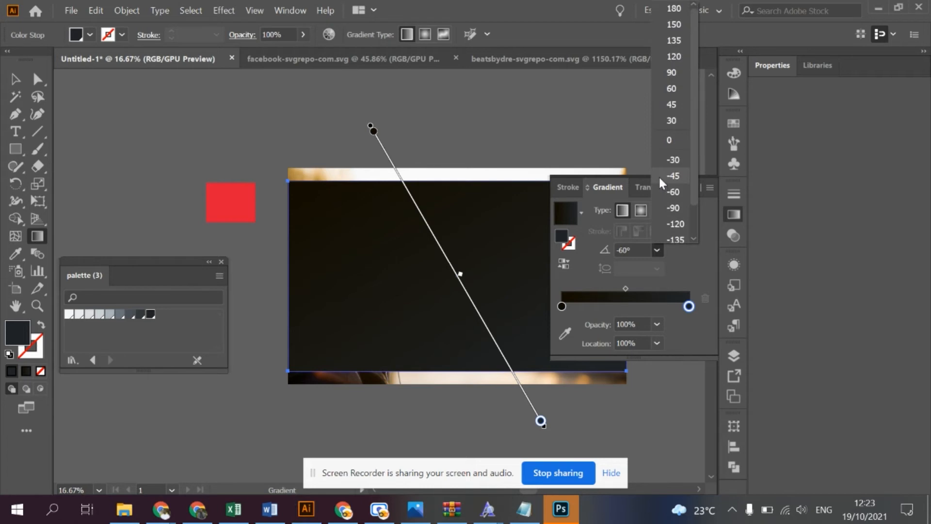
click(661, 177)
click(656, 249)
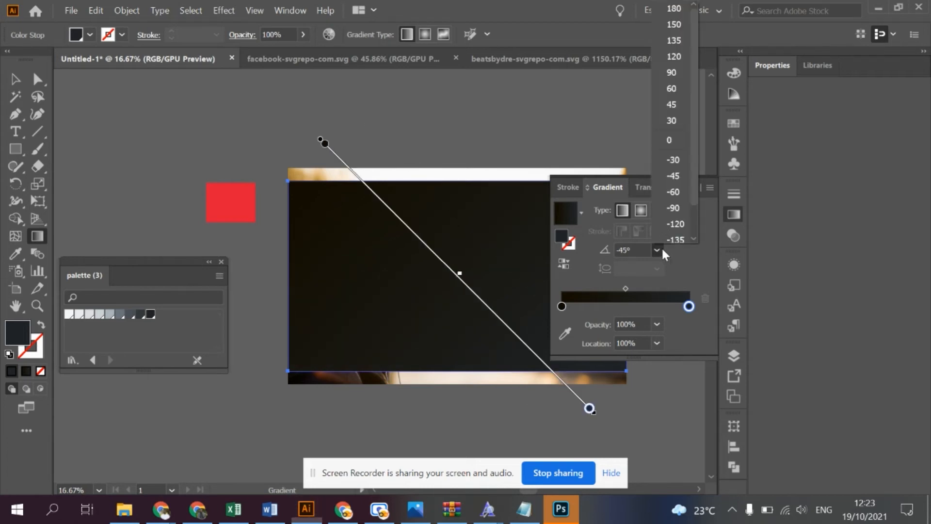
click(666, 164)
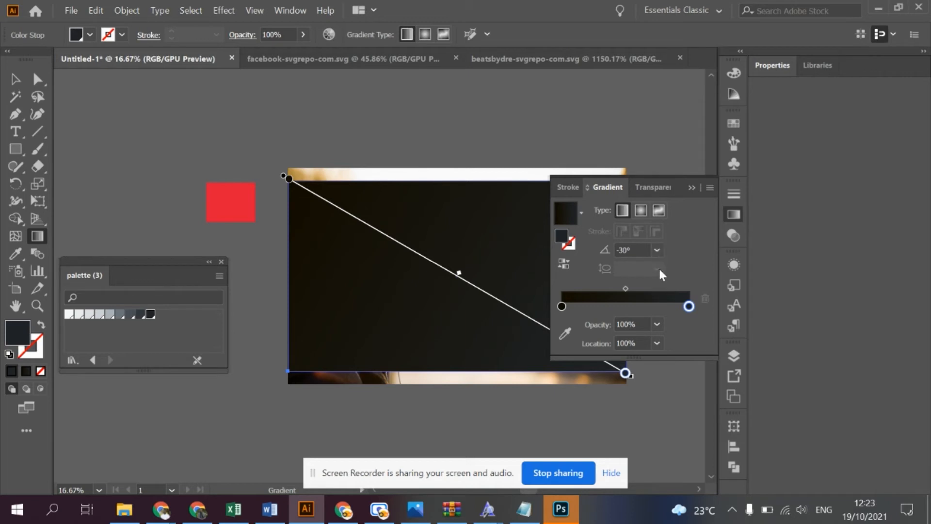
- Set the overlay gradient's angle to 30° and undo the accidental change to its gradient stops
click(657, 250)
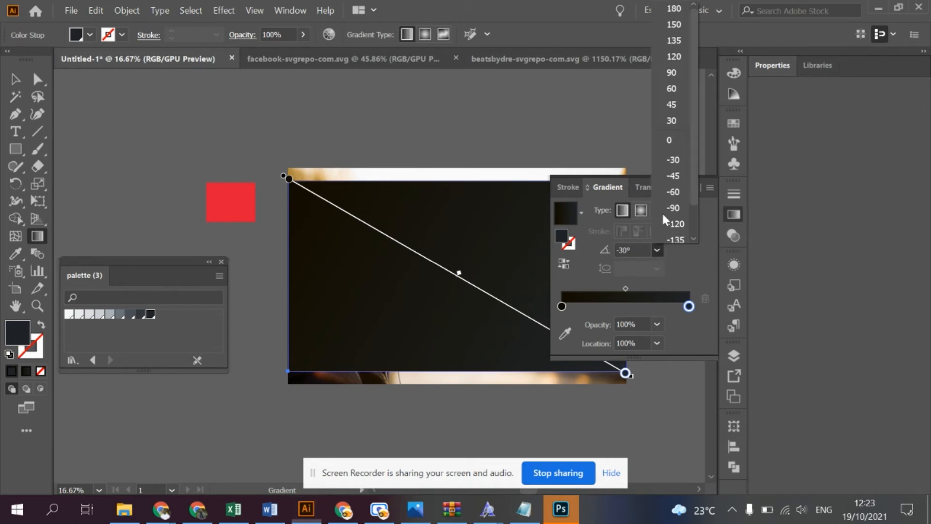
click(667, 128)
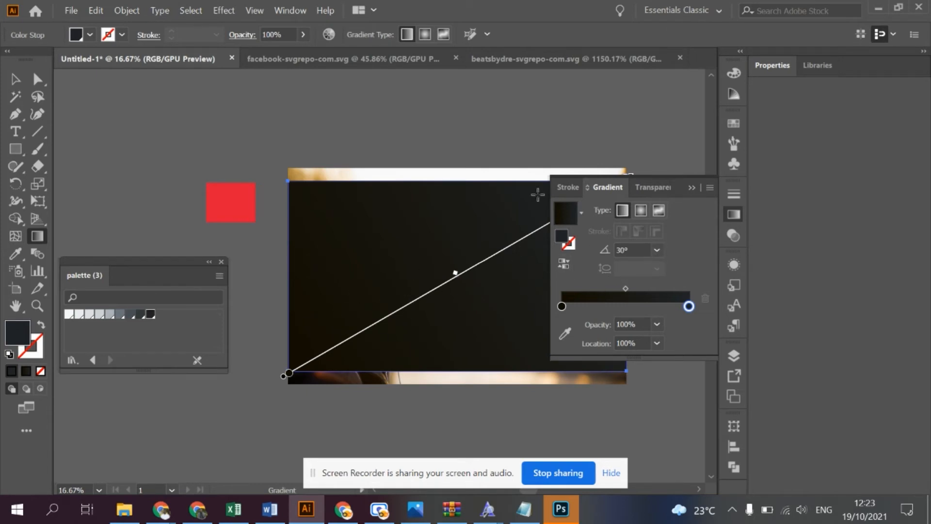
click(561, 310)
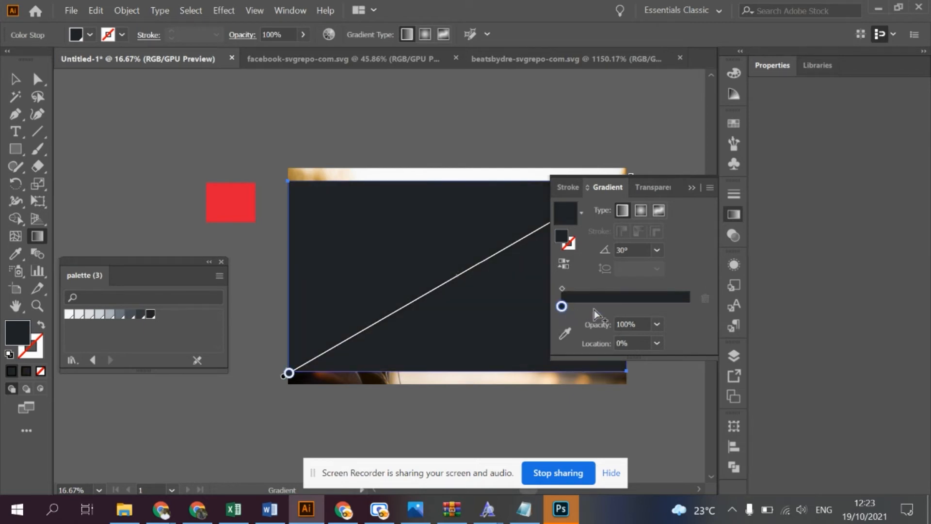
key(ctrl+z)
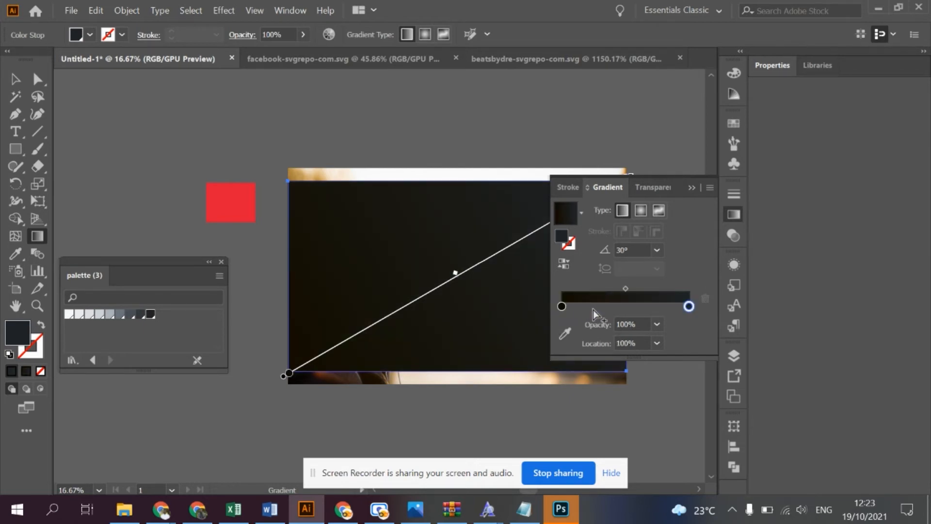
- Set the opacity of the overlay gradient's 100% stop to 10% and deselect the rectangle to check it against the photo
click(562, 307)
click(657, 324)
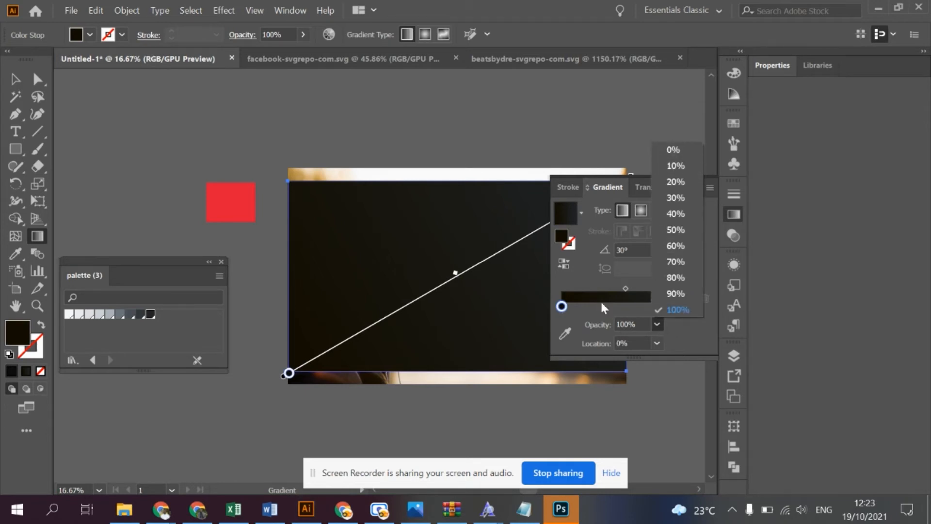
click(675, 310)
click(689, 307)
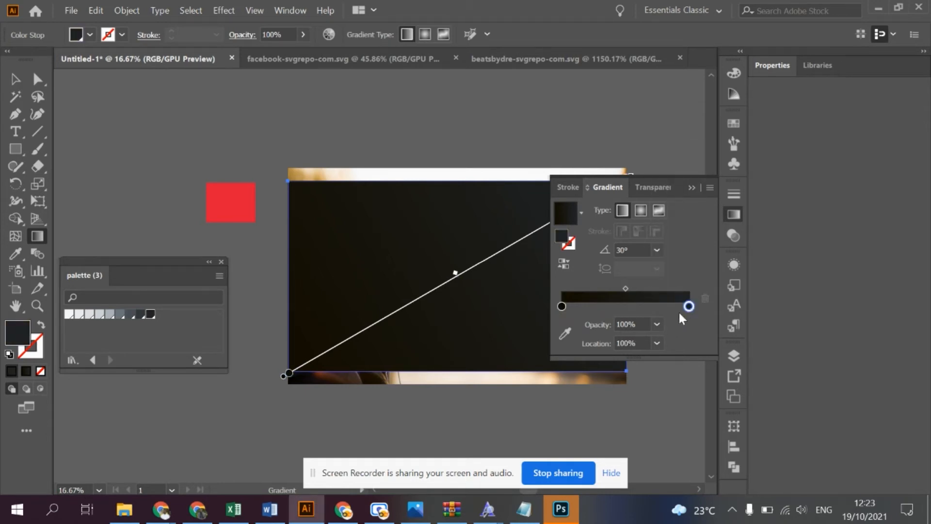
click(656, 324)
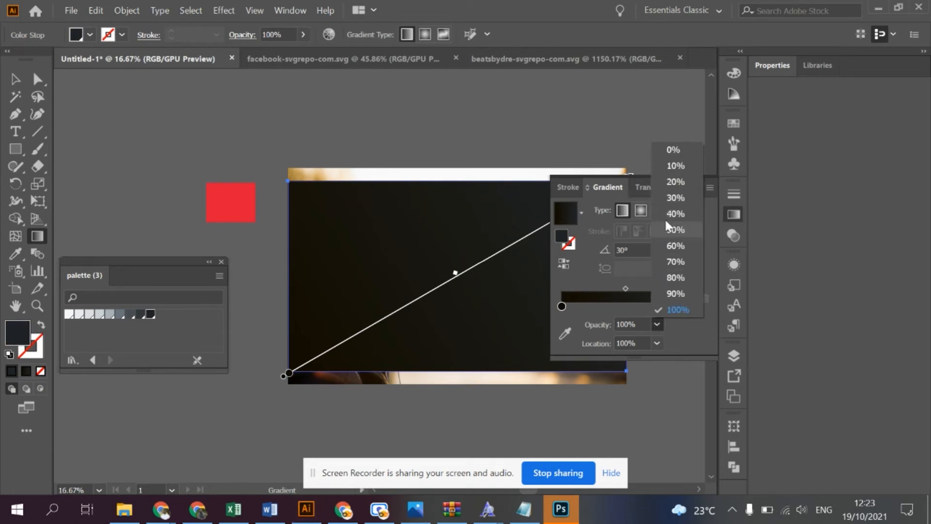
click(681, 167)
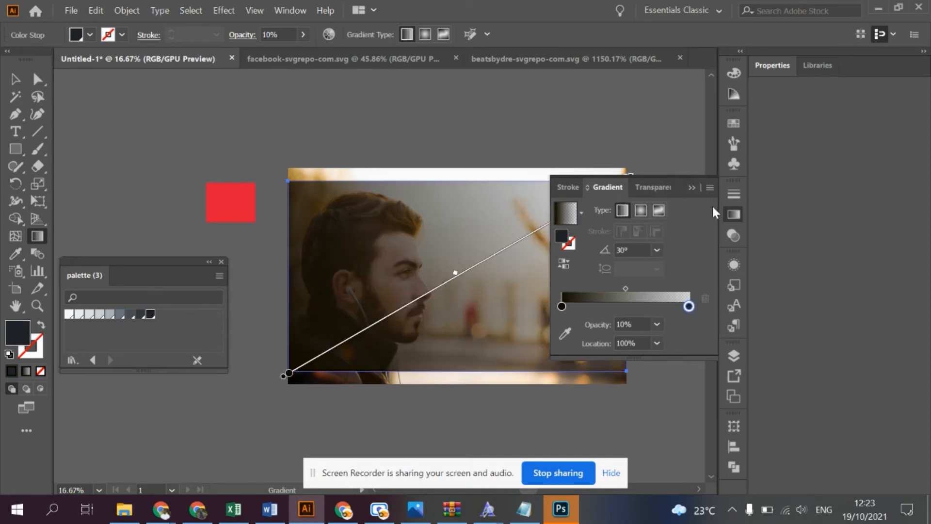
click(693, 188)
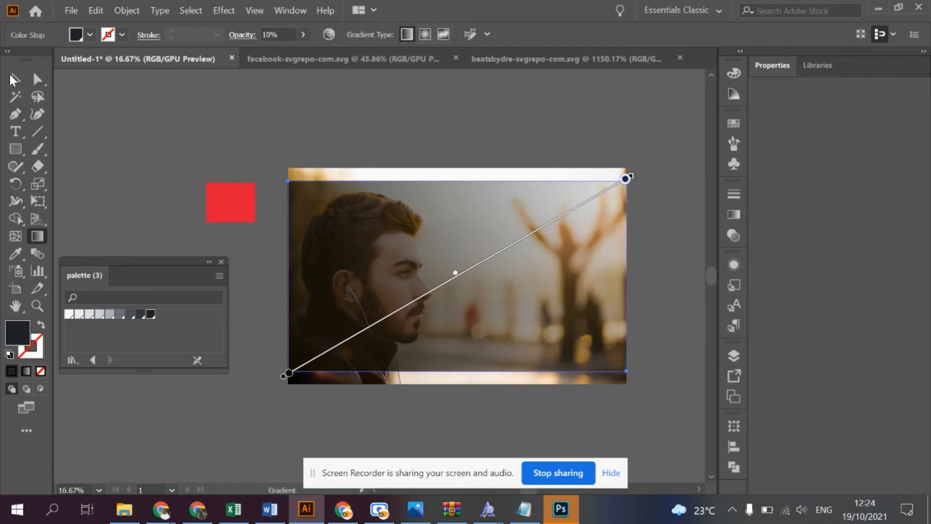
click(15, 79)
click(283, 135)
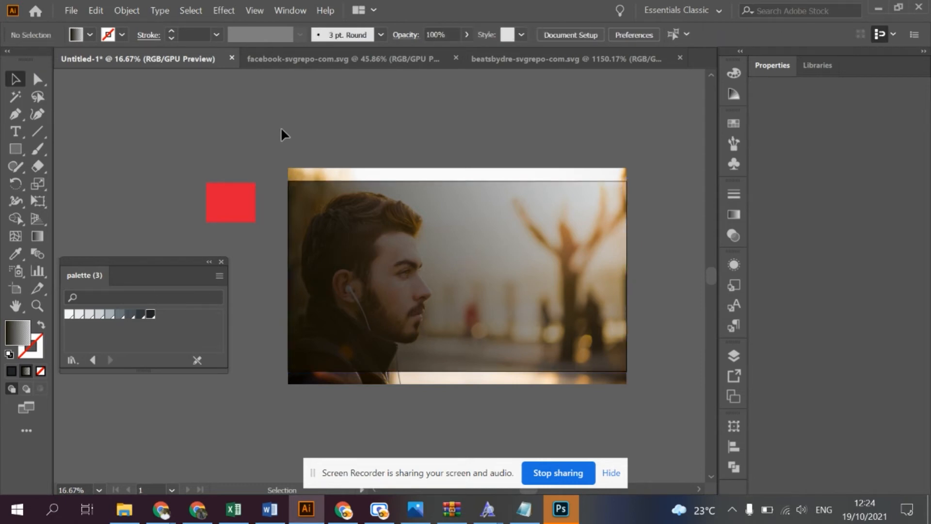
key(ctrl+0)
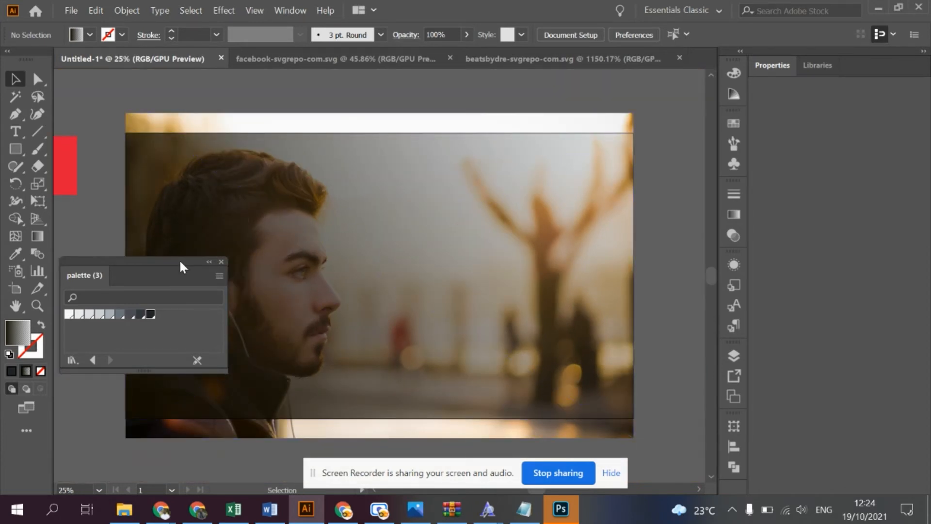
- Dock the floating palette (3) swatch library with the collapsed panels and check that it expands and collapses
drag(184, 265, 740, 253)
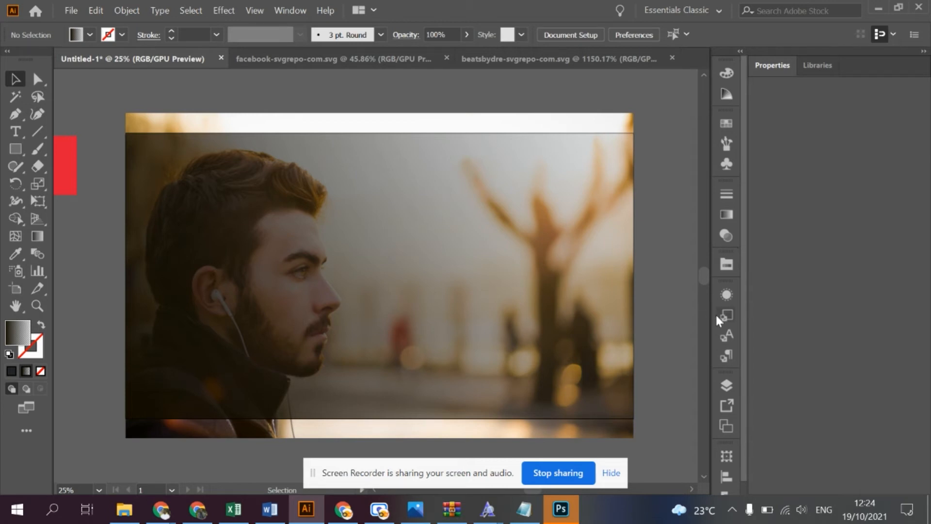
click(727, 266)
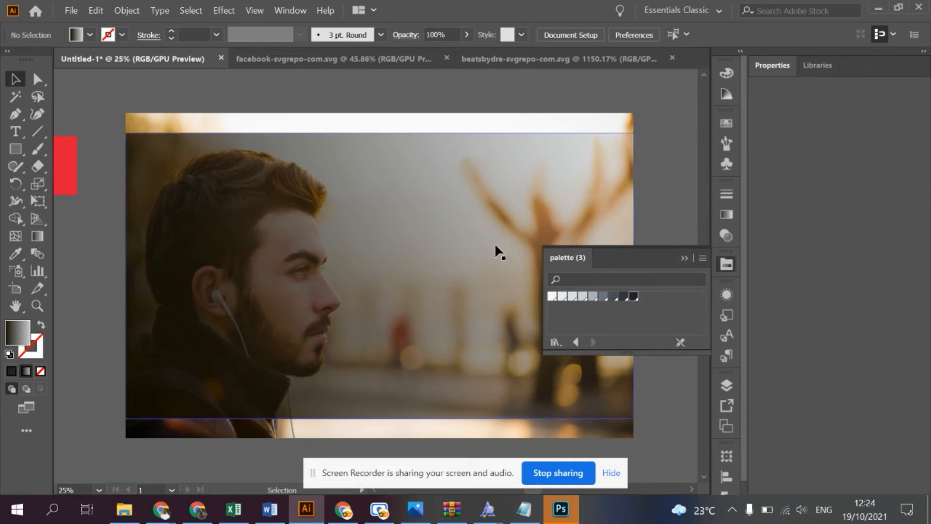
click(682, 257)
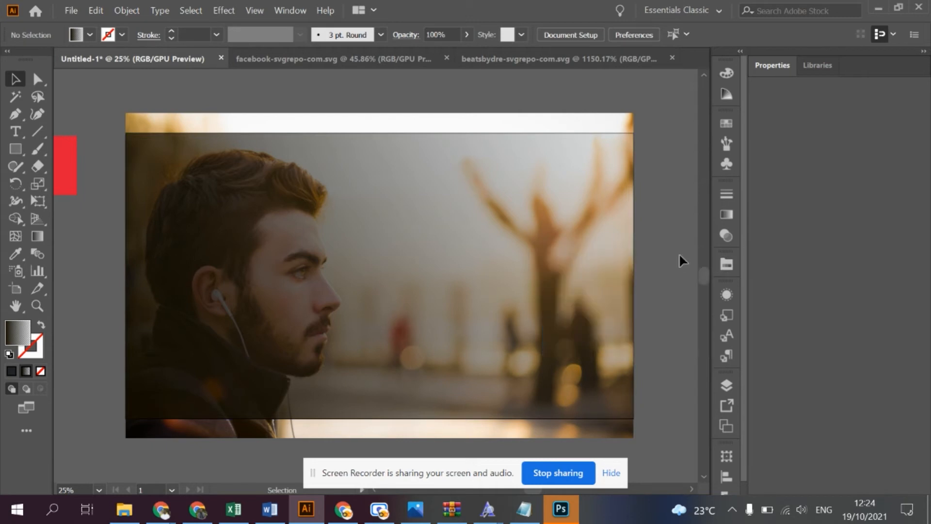
- Undo the stop's opacity change, try the overlay gradient at -30° and settle on an angle of 60°
key(ctrl+z)
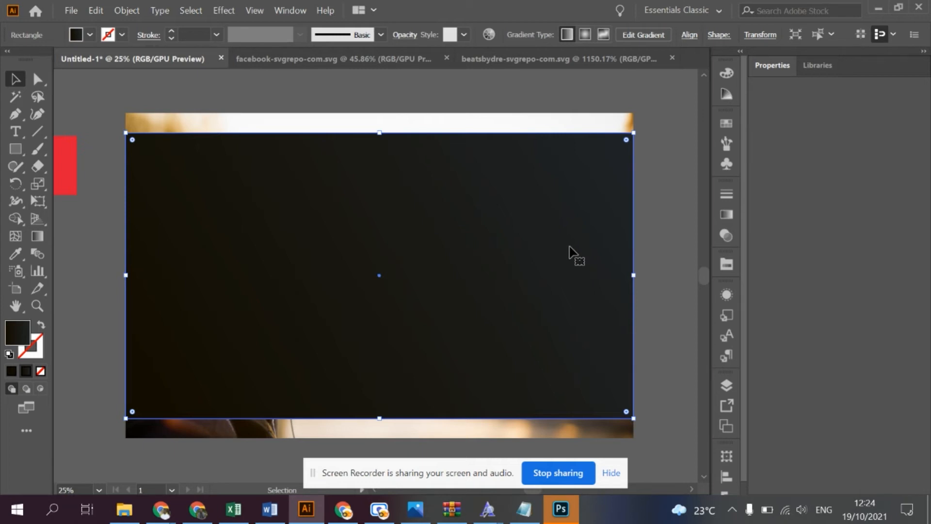
click(727, 214)
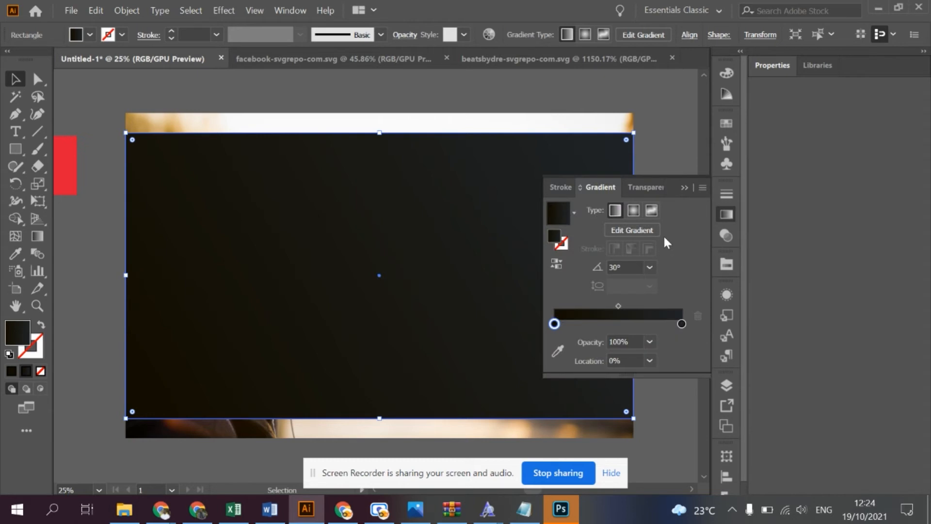
click(646, 267)
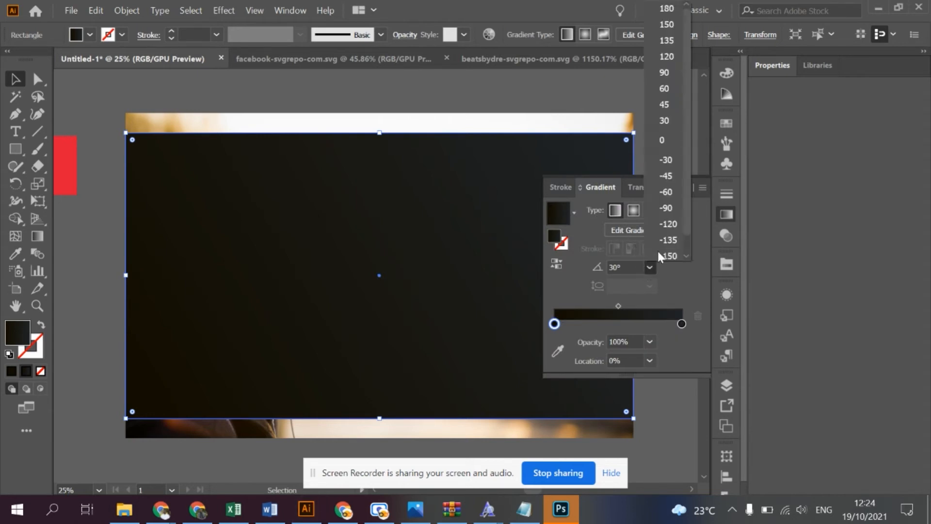
click(671, 159)
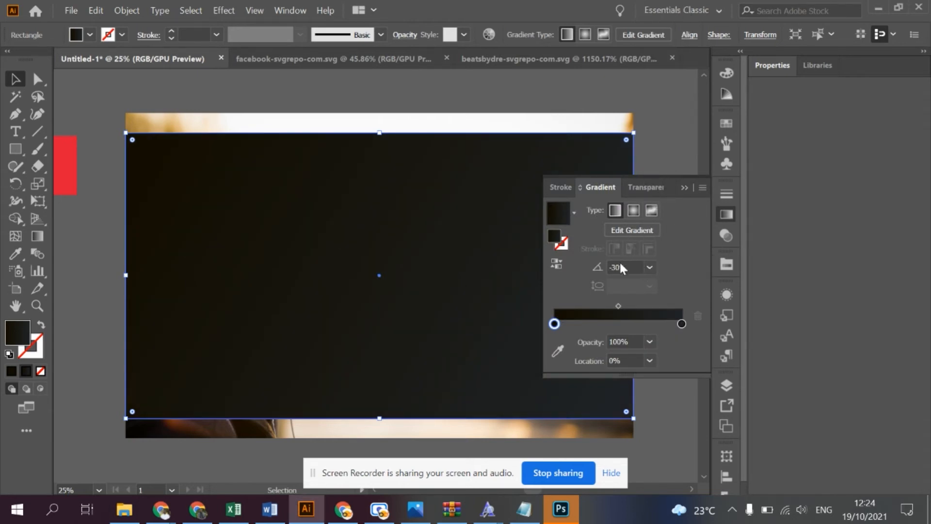
click(650, 266)
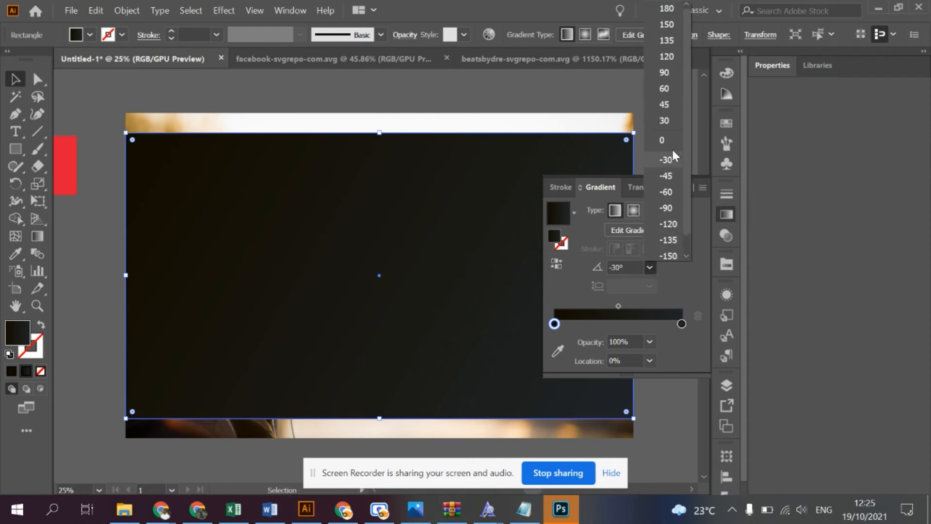
click(665, 90)
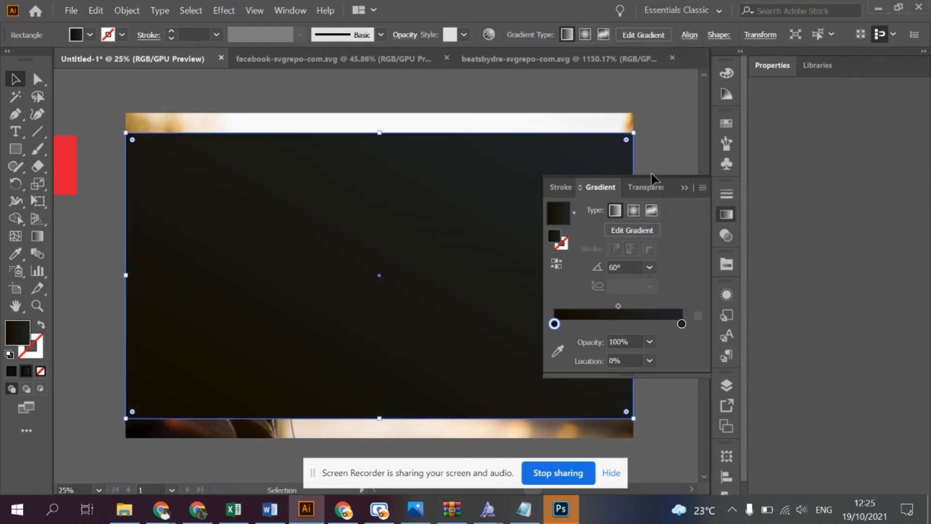
click(684, 188)
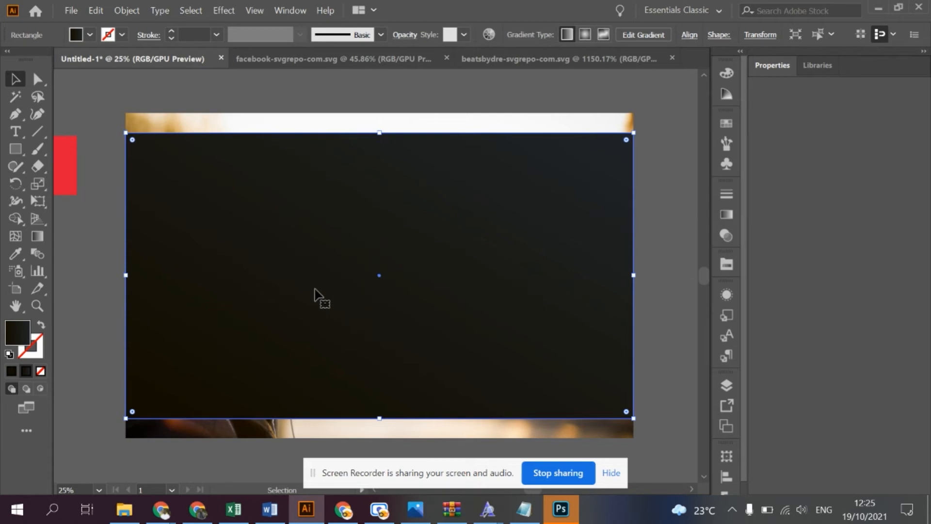
- Set the opacity of the overlay gradient's 100% stop to 30% and deselect the rectangle
click(720, 219)
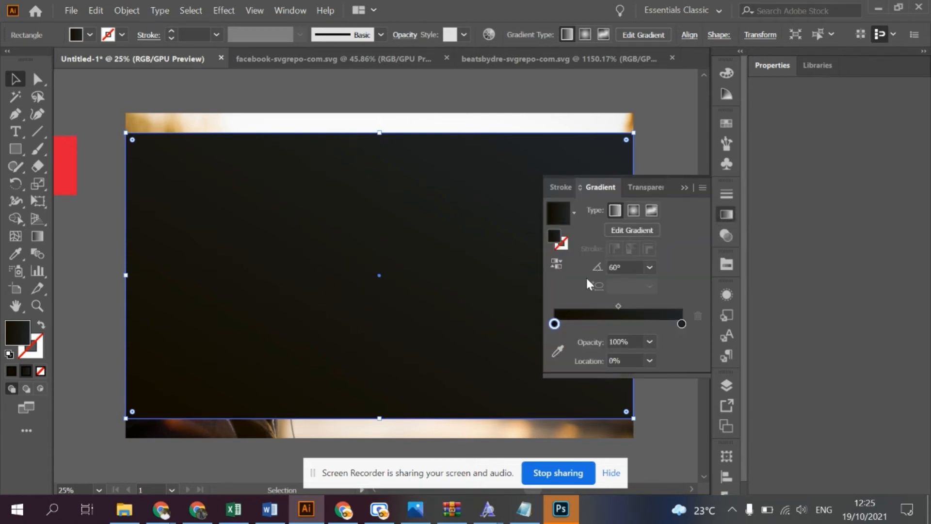
click(681, 324)
click(555, 324)
click(684, 323)
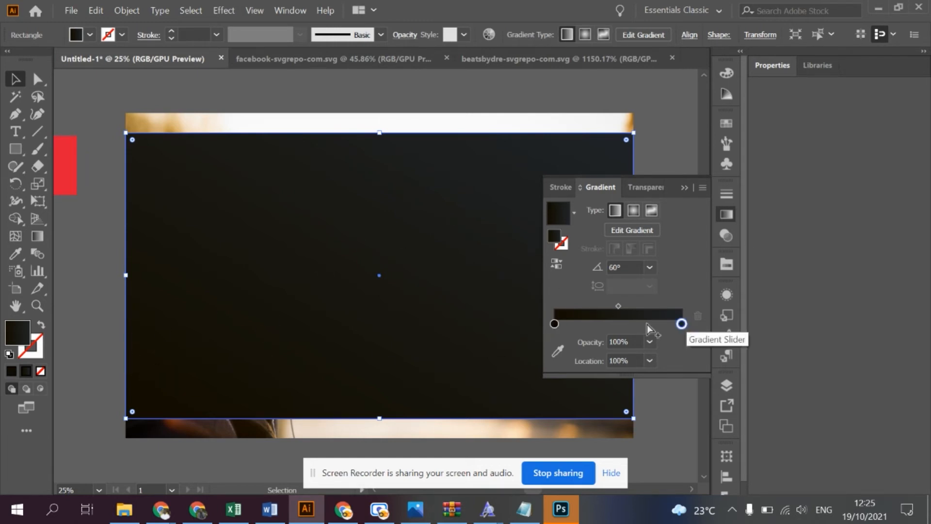
click(650, 341)
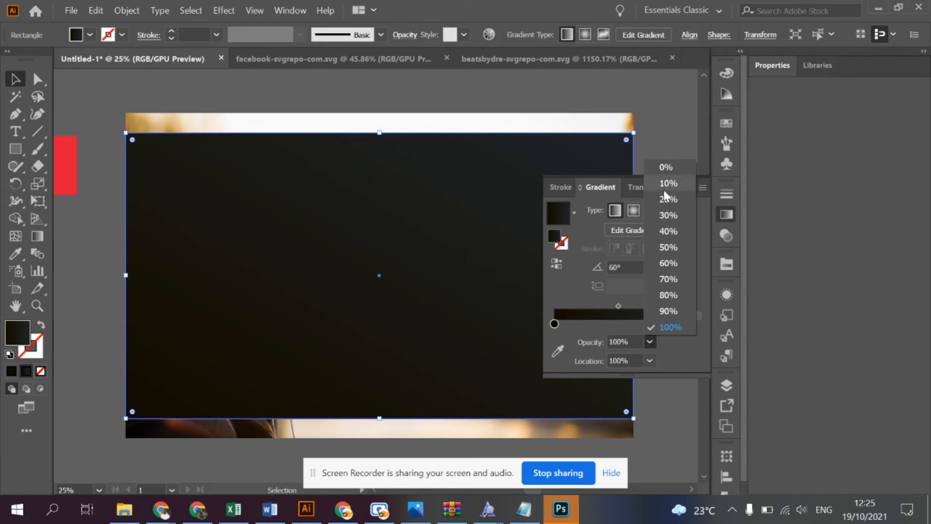
click(669, 216)
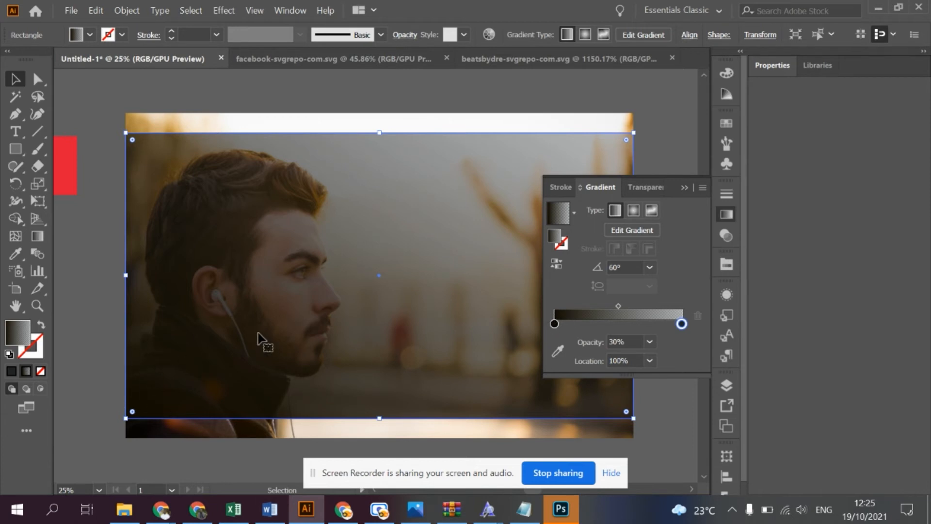
click(683, 188)
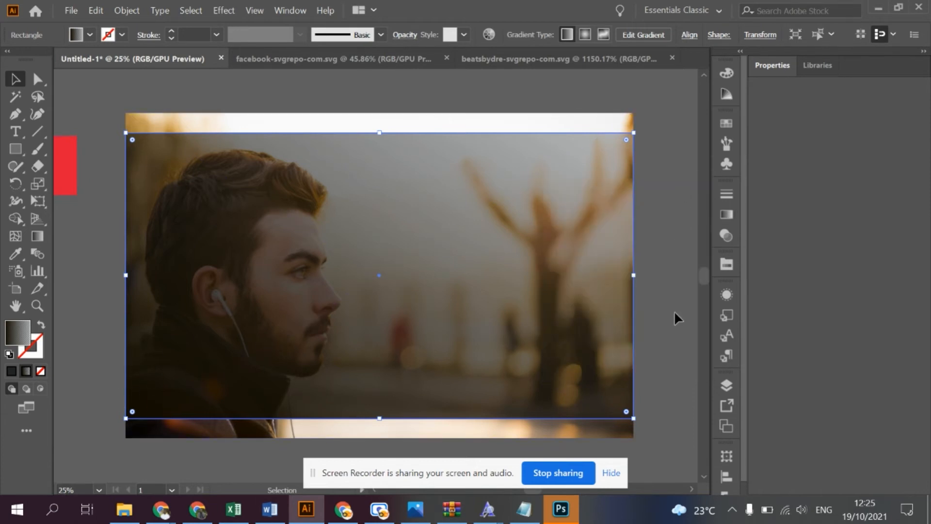
click(662, 335)
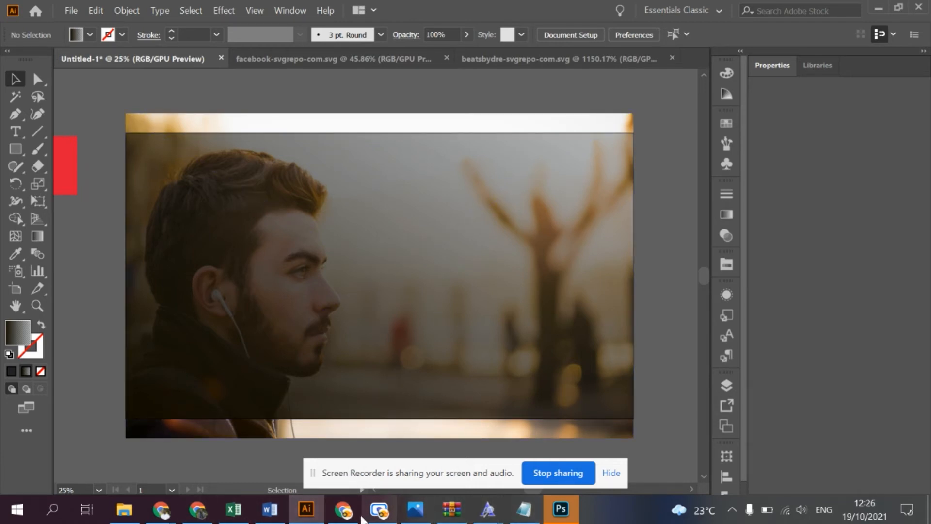
- Switch to Notepad, copy the line BEATS STUDIO BUDS and return to Illustrator
click(524, 509)
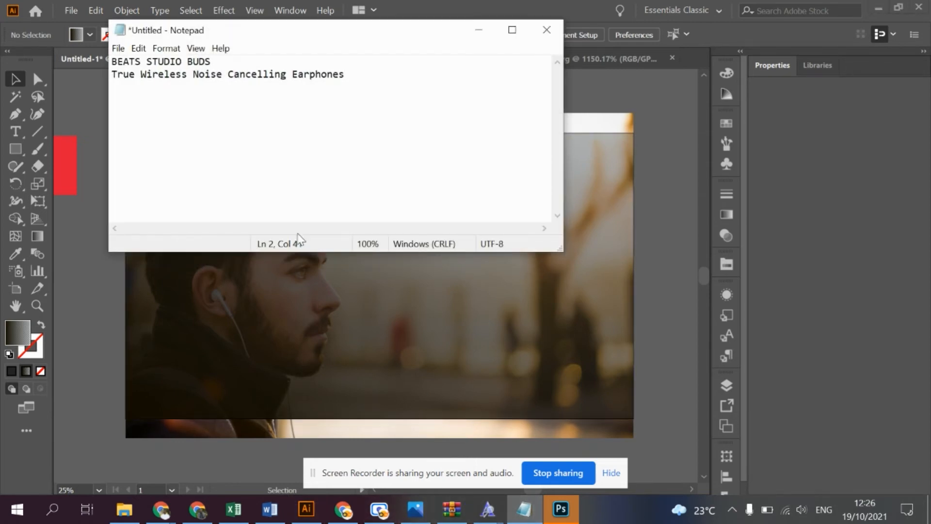
drag(223, 61, 107, 66)
click(424, 1)
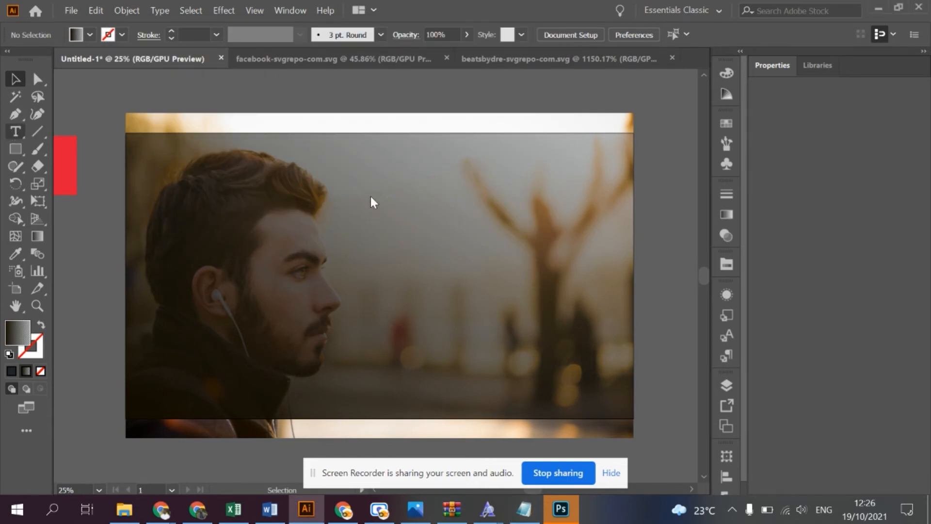
- Draw a text area over the blurred background beside the man's face, paste the copied headline into it and select all its text
click(12, 135)
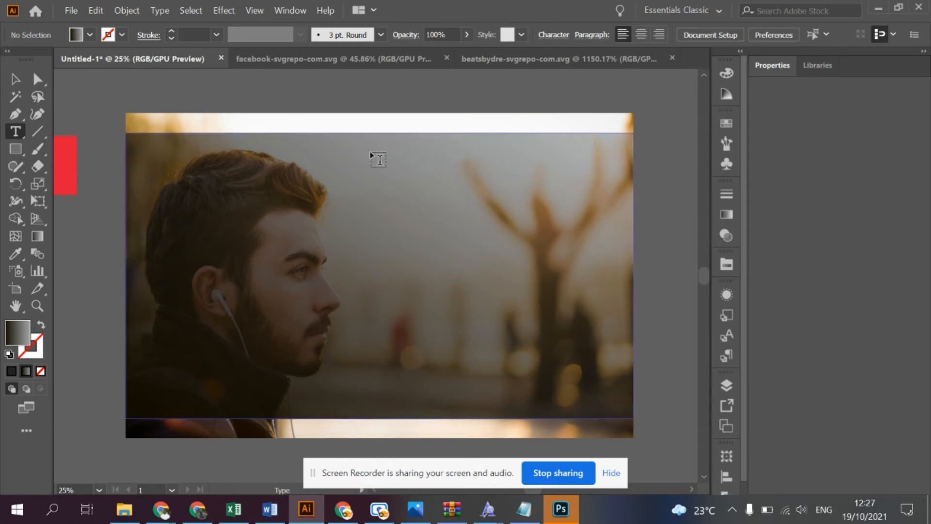
drag(373, 169, 603, 252)
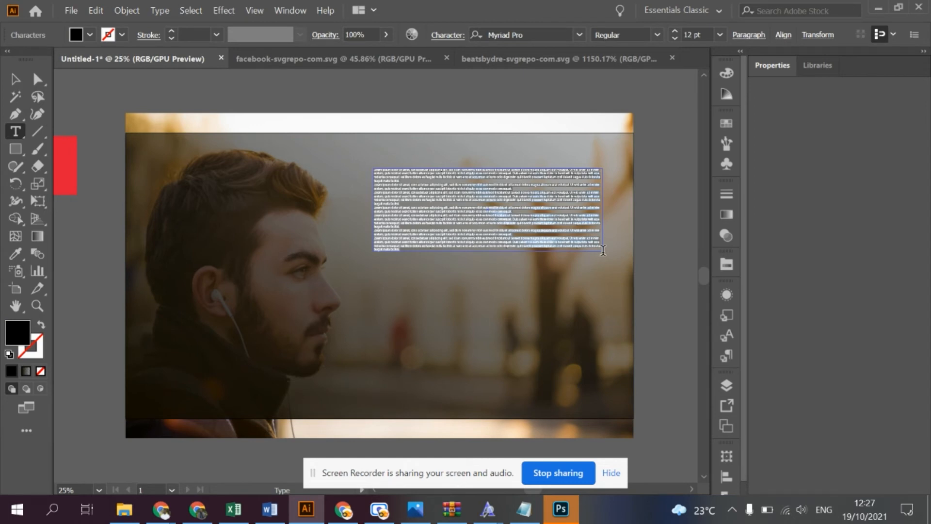
key(ctrl+v)
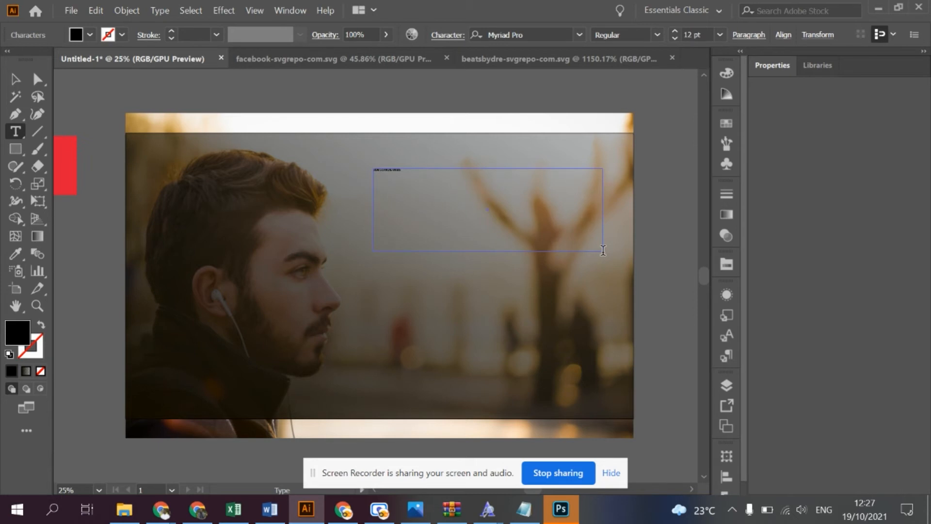
key(ctrl+a)
scroll(380, 172, up, 6)
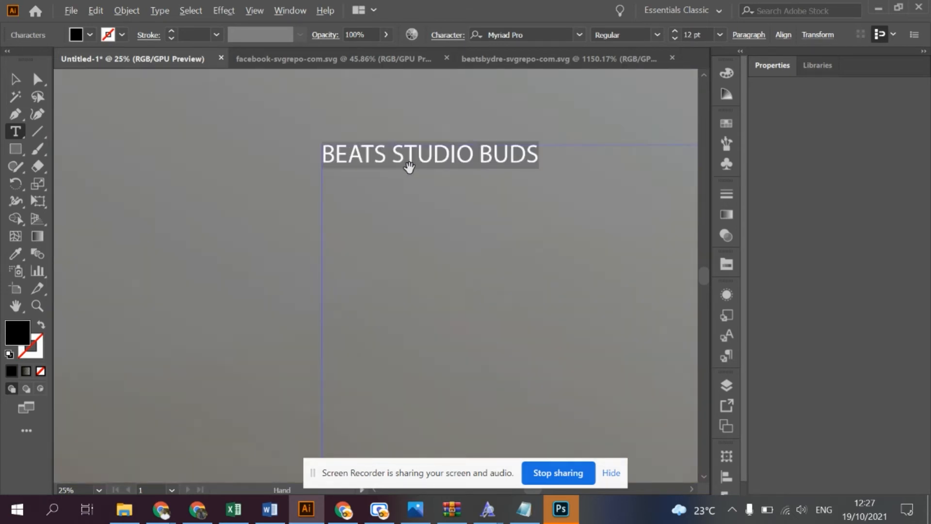
scroll(409, 167, up, 2)
scroll(409, 168, down, 3)
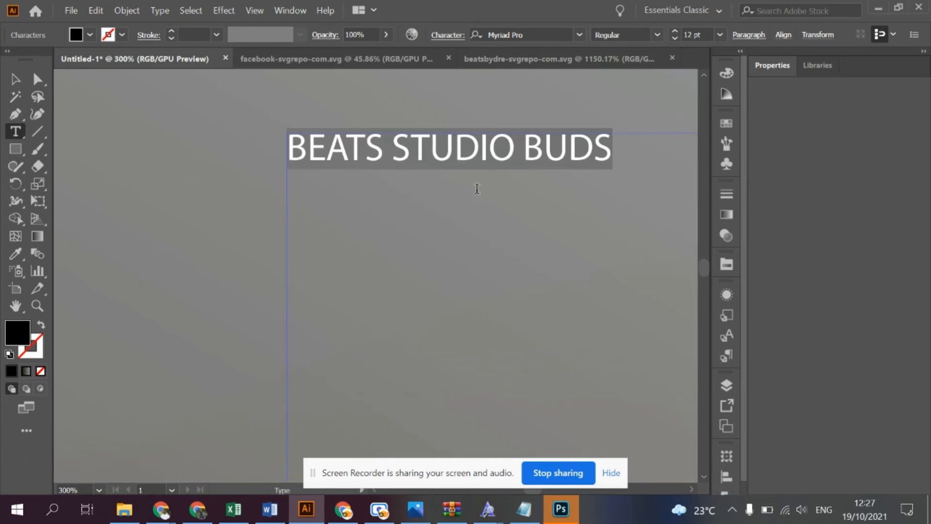
- Set the font size of the entire BEATS STUDIO BUDS headline to 100 pt
scroll(461, 170, down, 6)
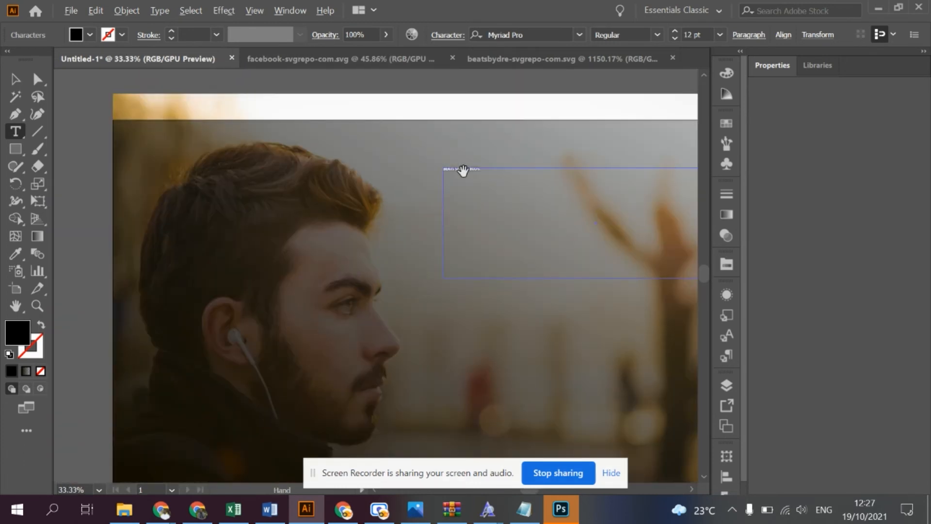
scroll(463, 170, down, 1)
click(491, 173)
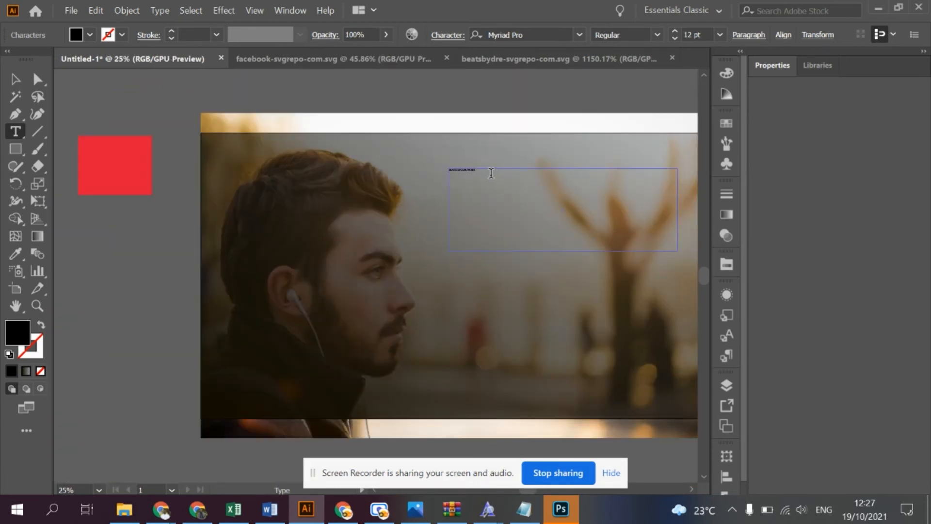
key(ctrl+a)
click(677, 32)
drag(677, 32, 678, 32)
click(678, 32)
click(678, 32)
click(678, 32)
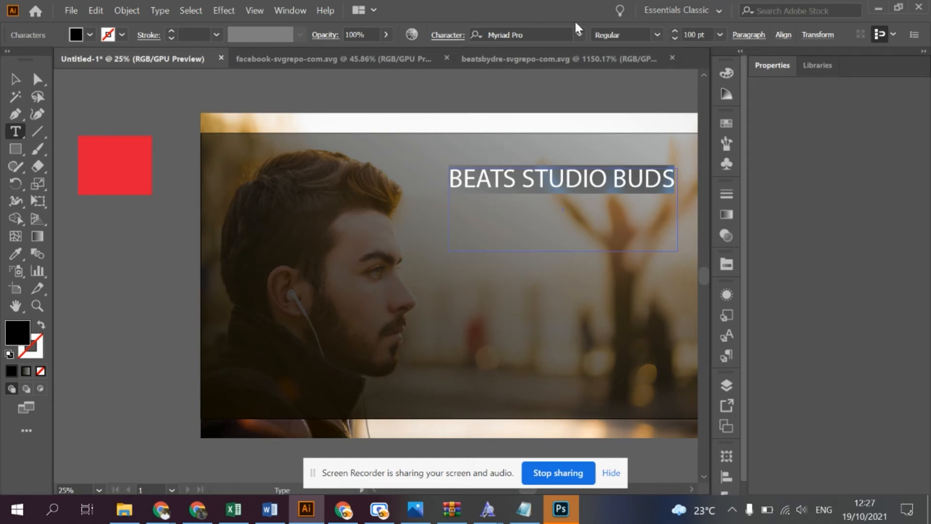
- Find the Poppins fonts and apply Poppins Bold to the selected headline text
click(447, 36)
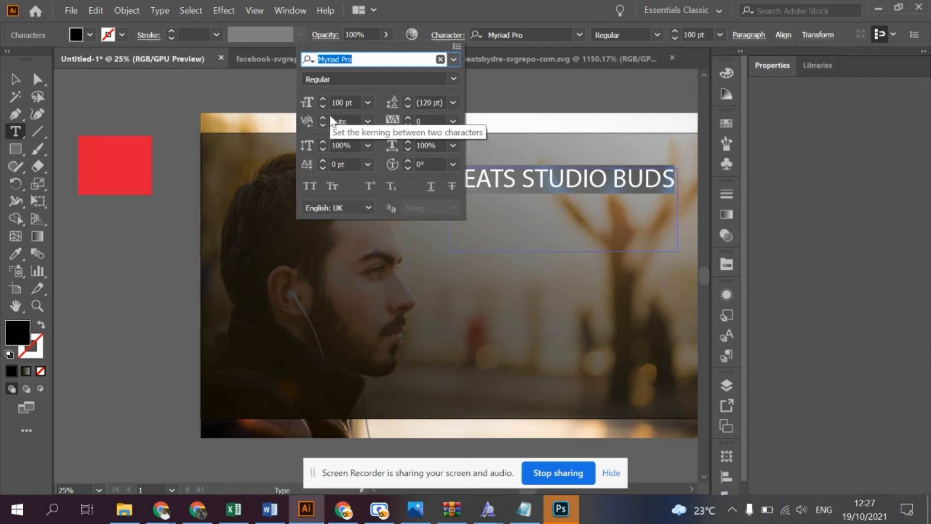
click(528, 35)
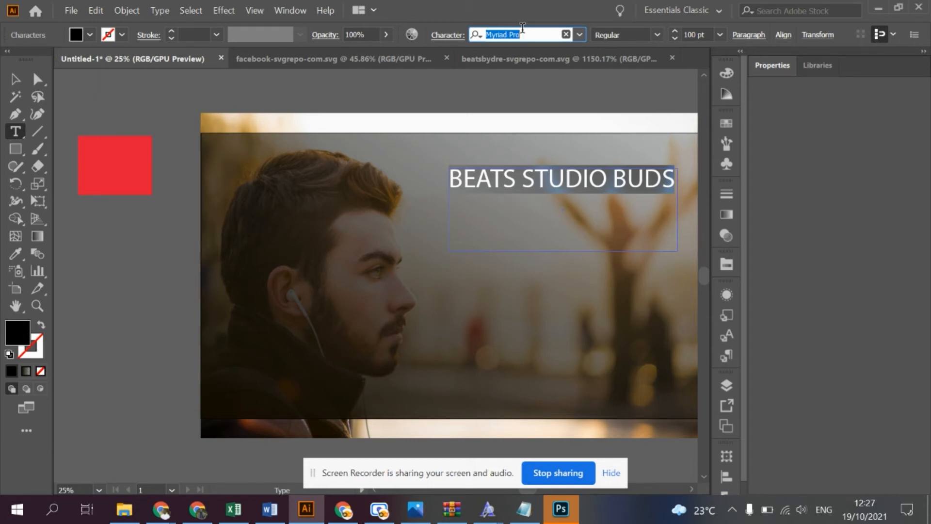
text(popp)
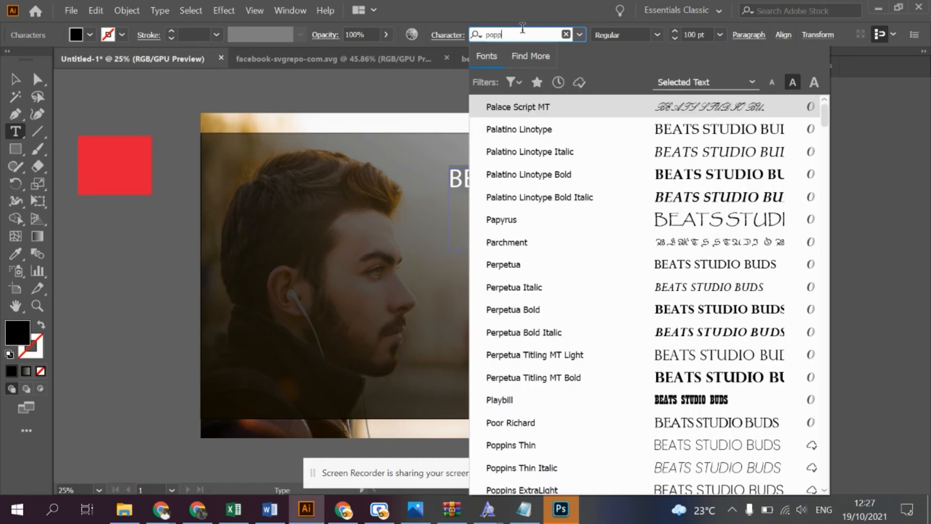
text(ins)
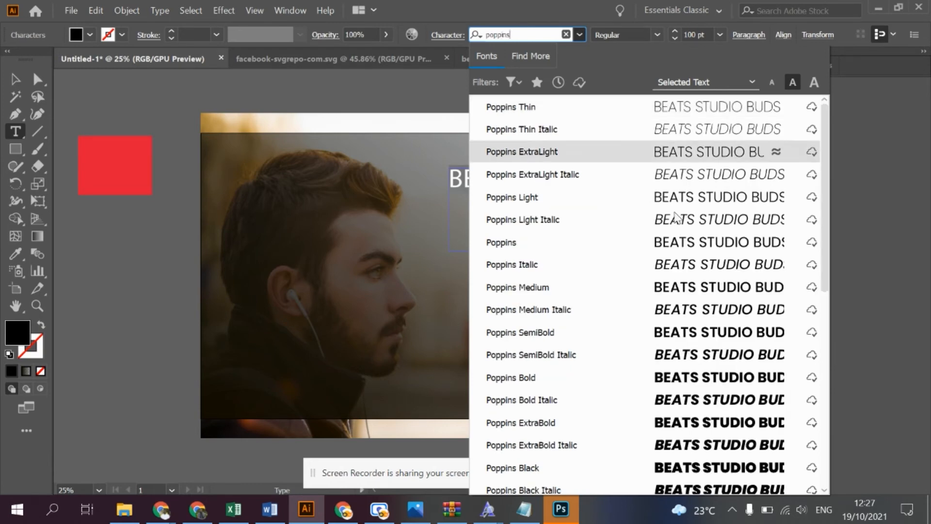
scroll(689, 354, down, 3)
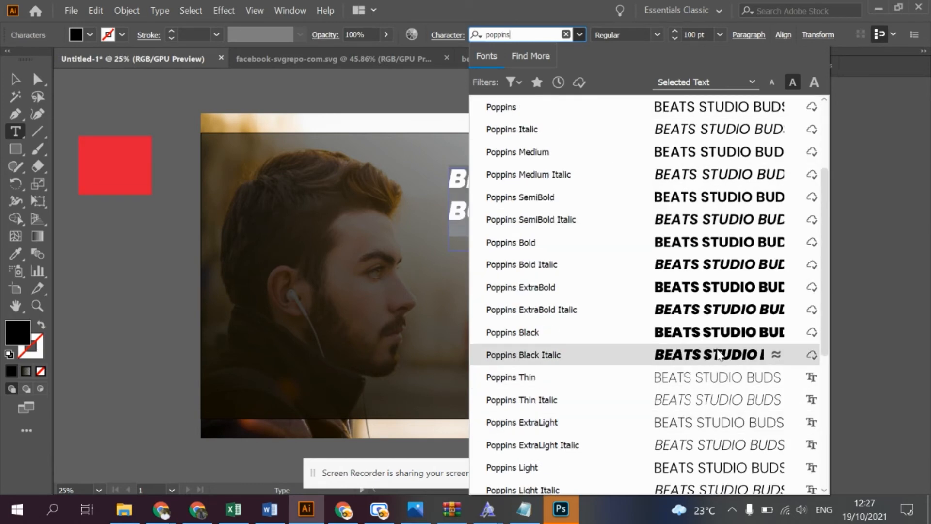
click(730, 243)
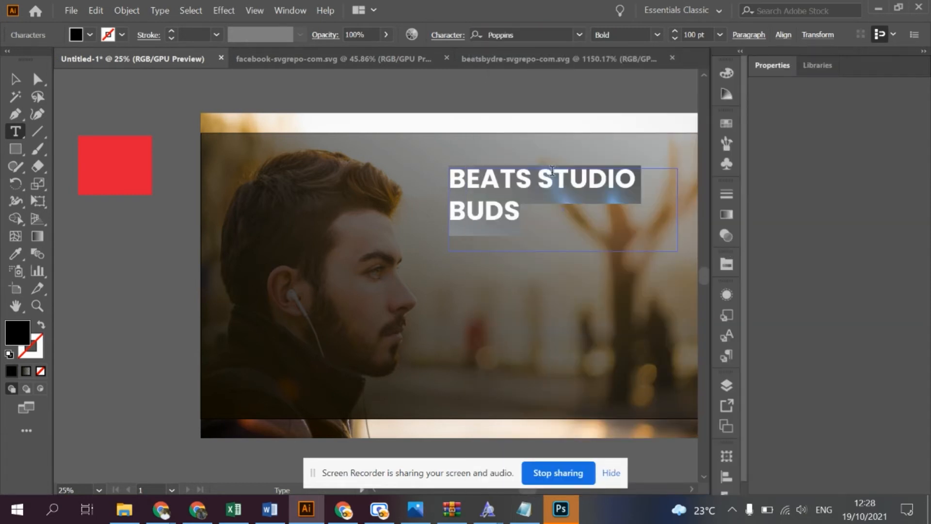
- Increase the headline's font size to 120 pt and keep all of its text selected
click(673, 31)
click(673, 30)
click(673, 30)
click(673, 30)
click(674, 30)
click(674, 31)
click(674, 31)
click(673, 32)
click(674, 31)
click(674, 31)
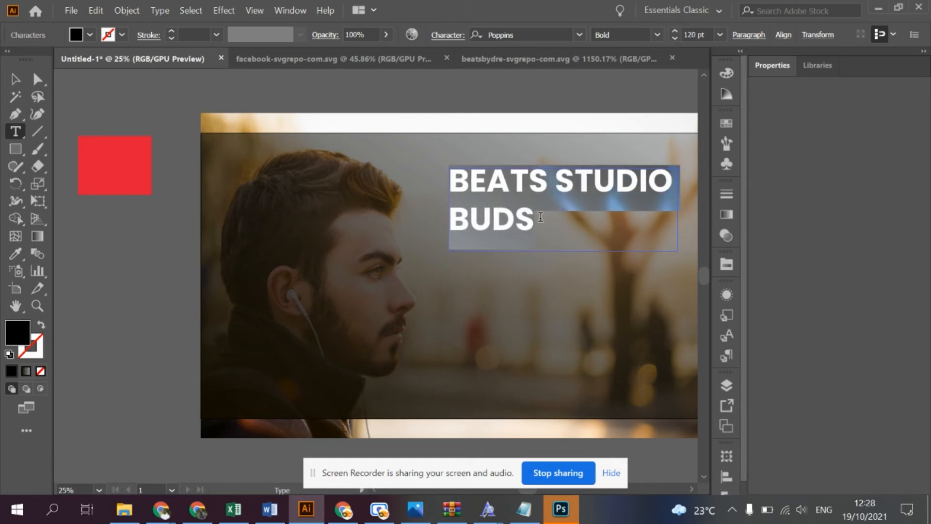
click(547, 238)
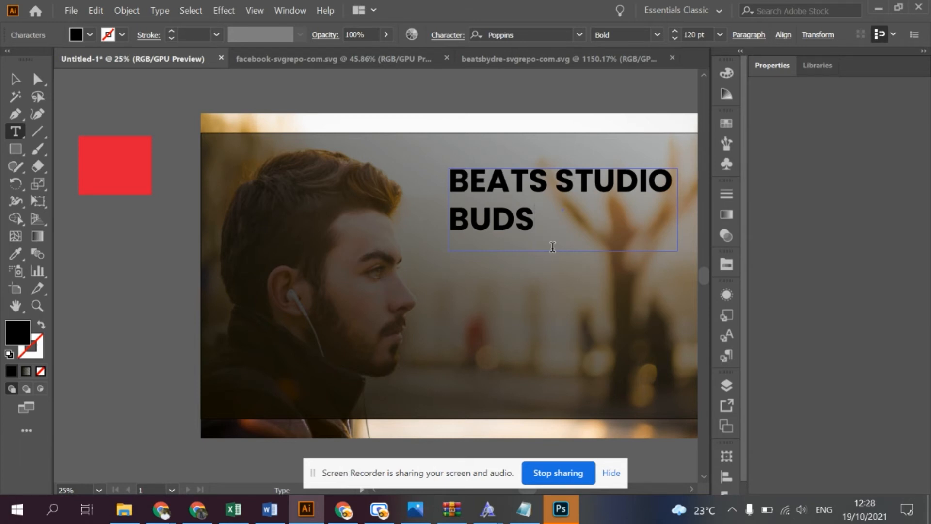
key(ctrl+a)
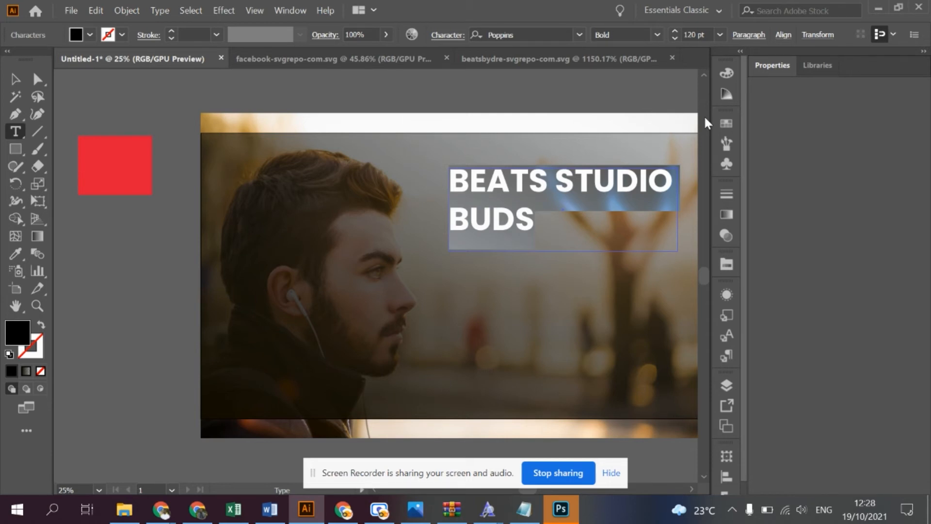
- Colour only the word BEATS red by sampling the red rectangle beside the artboard with the Eyedropper, and deselect the text
click(508, 182)
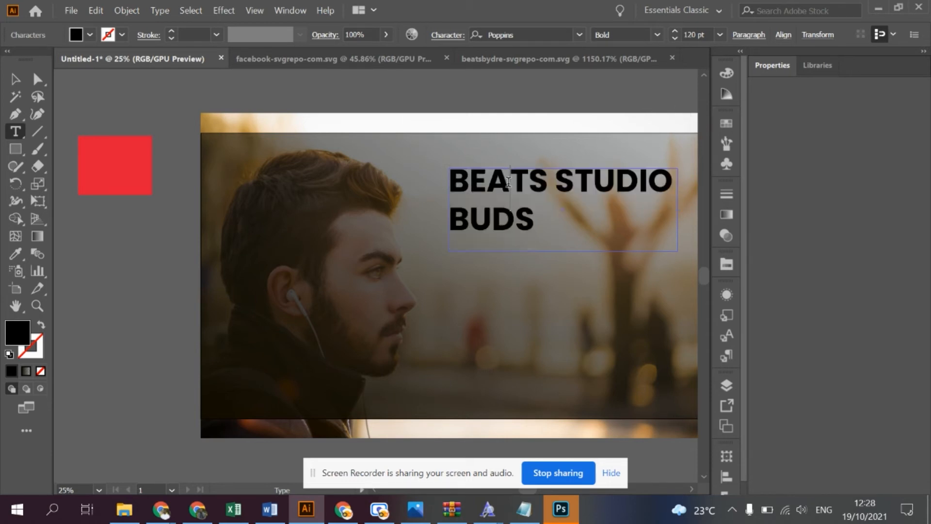
double_click(505, 177)
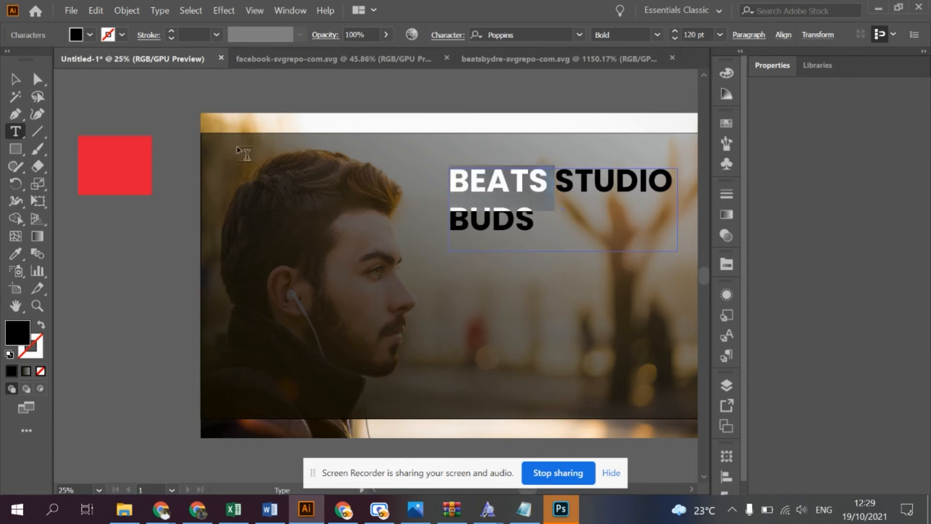
click(15, 253)
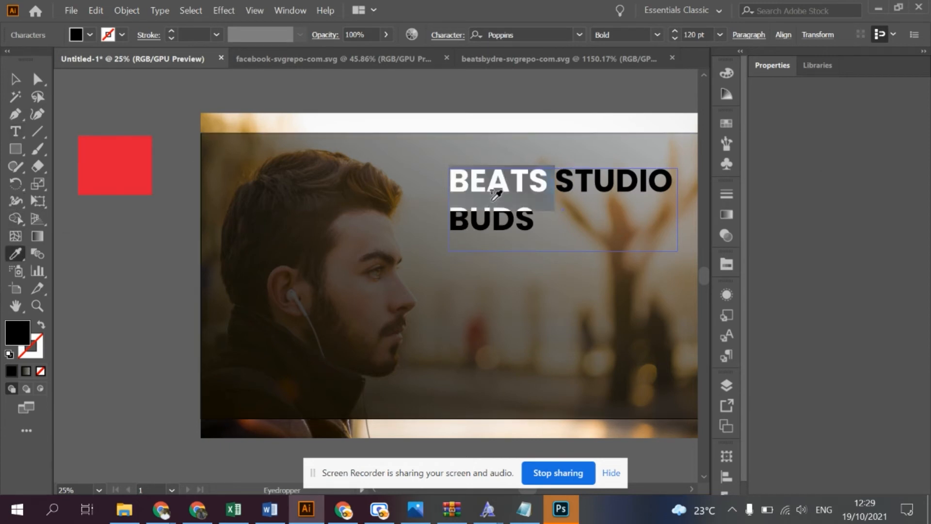
click(117, 155)
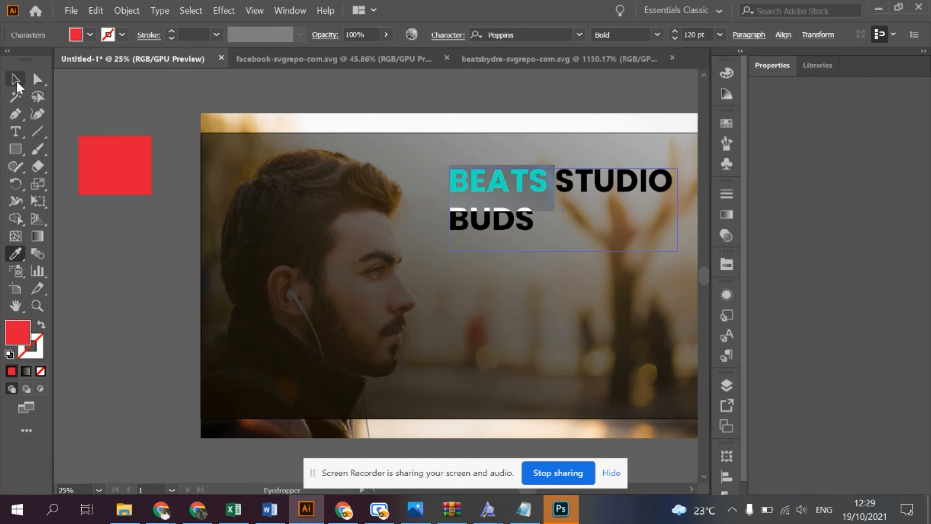
click(16, 81)
click(78, 236)
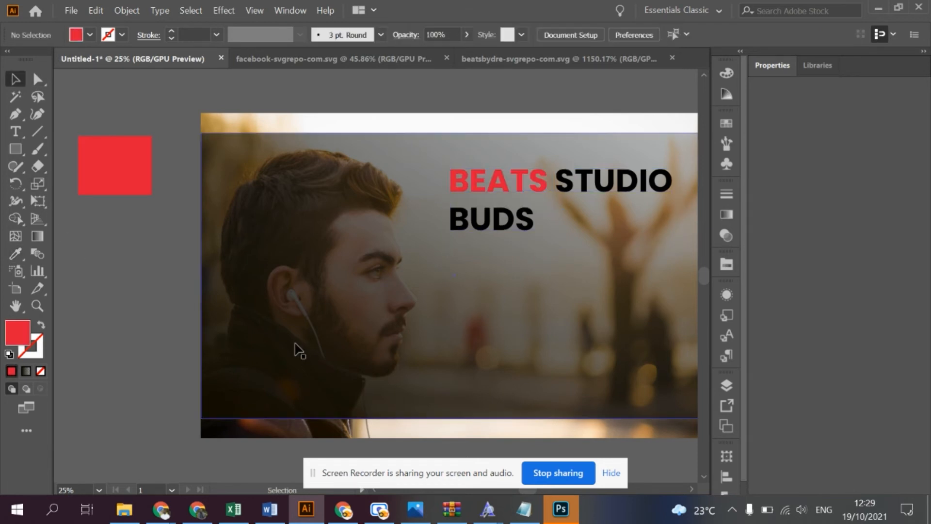
- Fill the headline words STUDIO BUDS with white (ffffff) and deselect the text
click(557, 192)
double_click(558, 187)
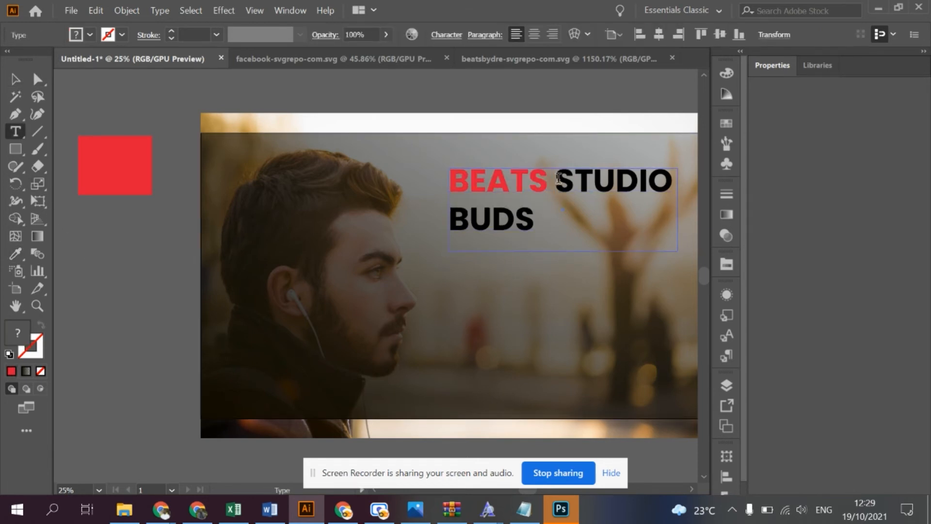
double_click(559, 177)
drag(558, 177, 534, 225)
double_click(25, 334)
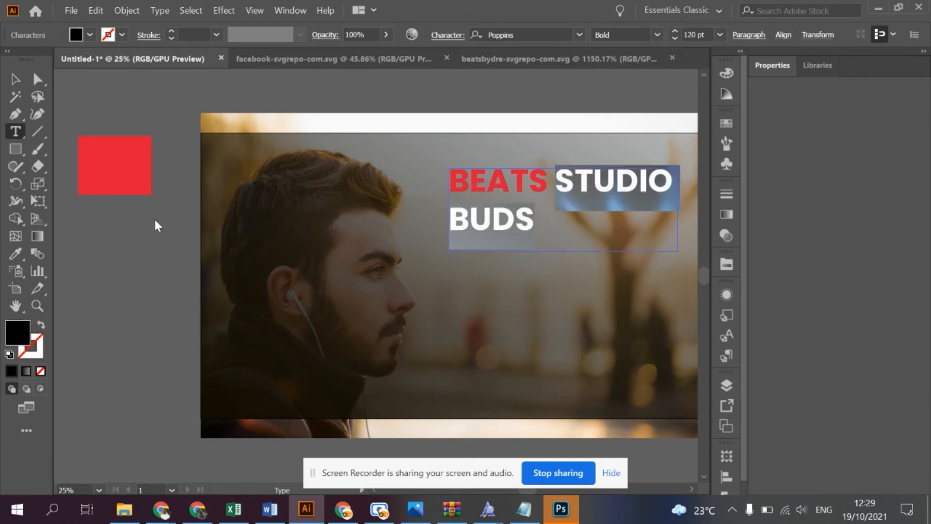
drag(20, 55, 5, 37)
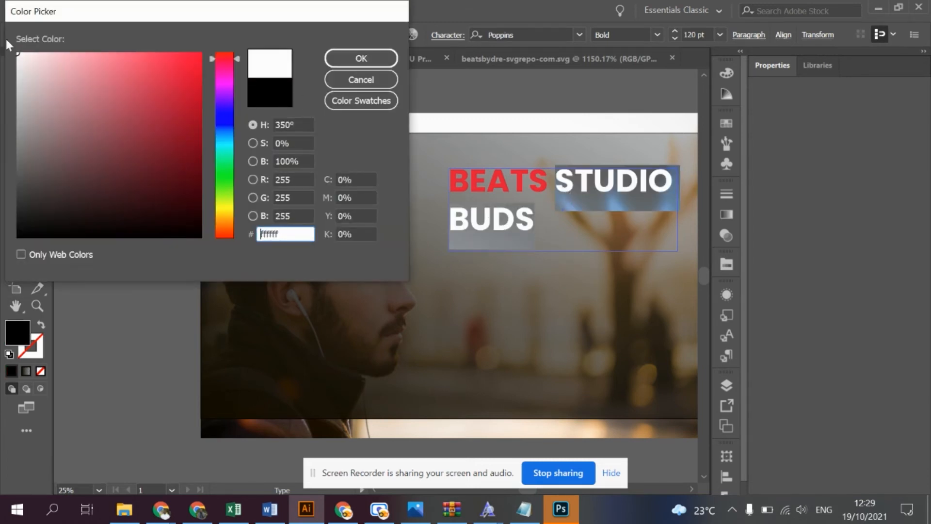
click(360, 58)
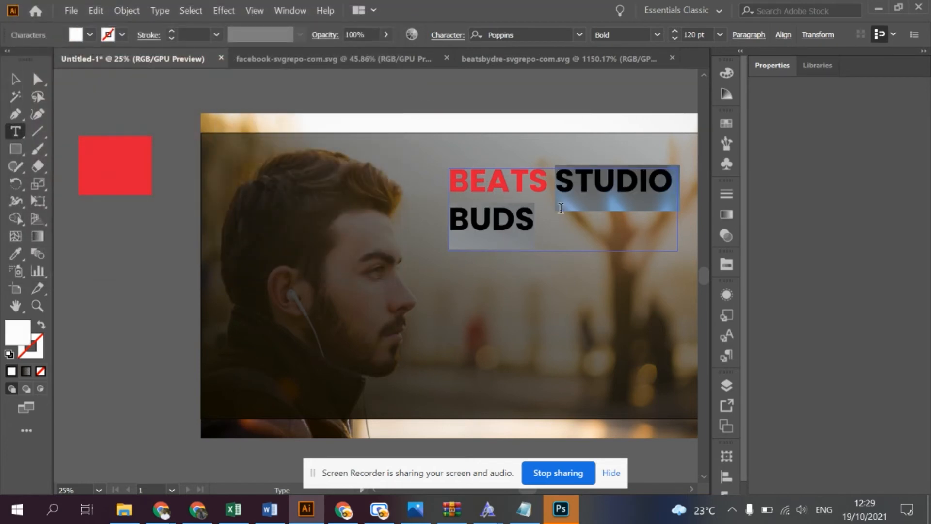
click(16, 80)
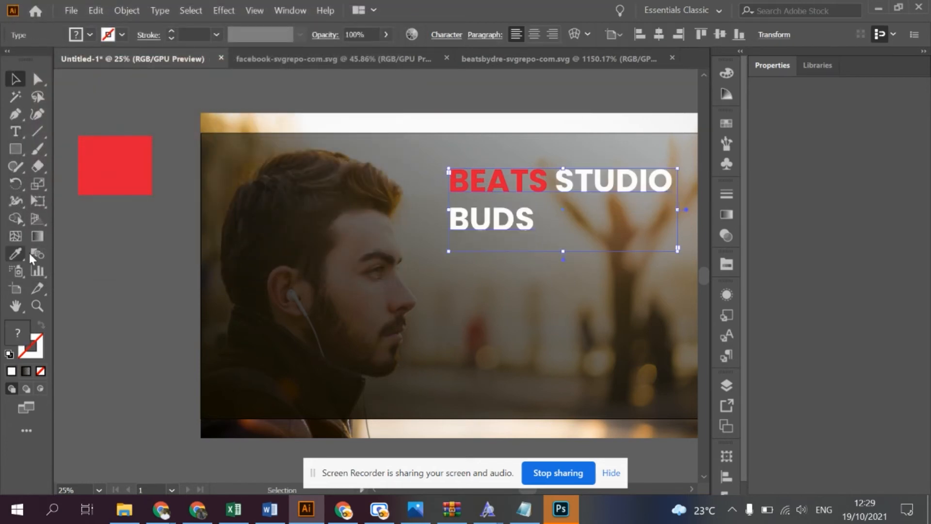
click(102, 268)
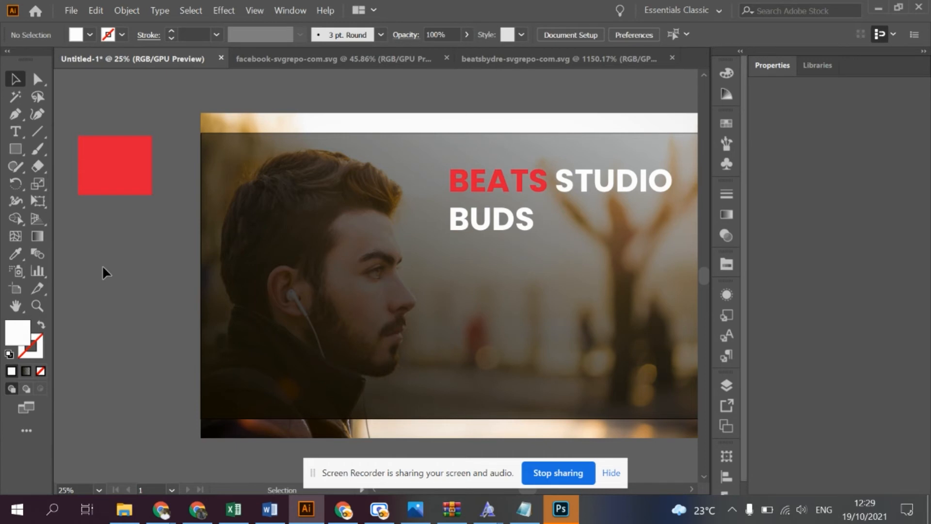
- Review the whole poster layout with the two-colour headline at different magnifications
key(ctrl+0)
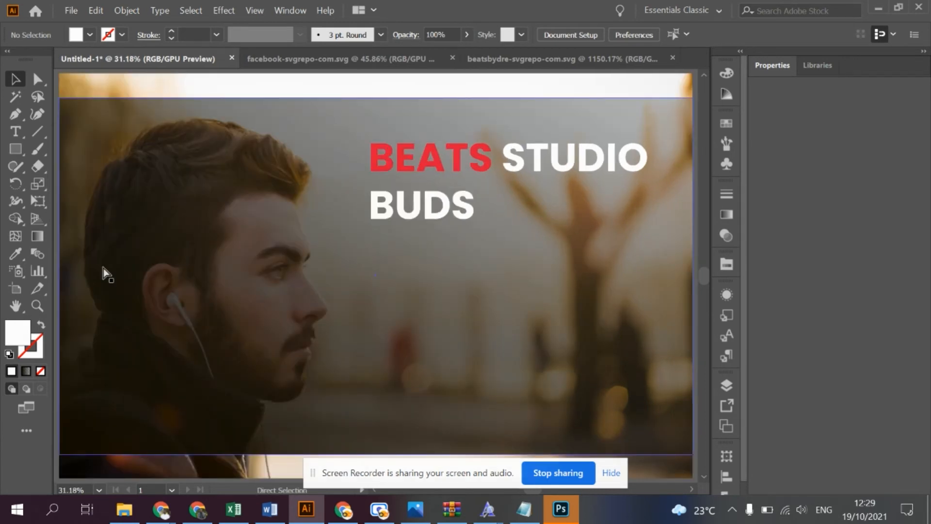
scroll(103, 267, right, 1)
scroll(103, 269, down, 2)
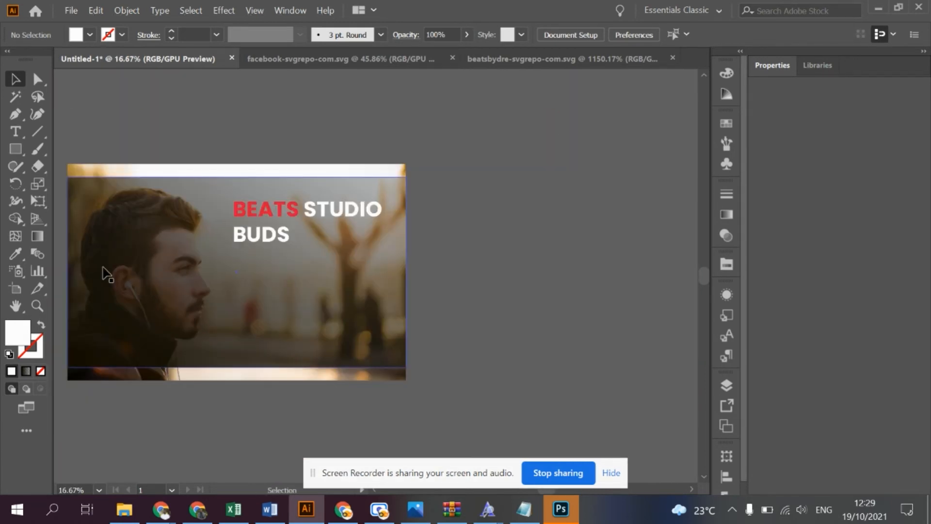
scroll(103, 268, left, 1)
scroll(103, 269, left, 3)
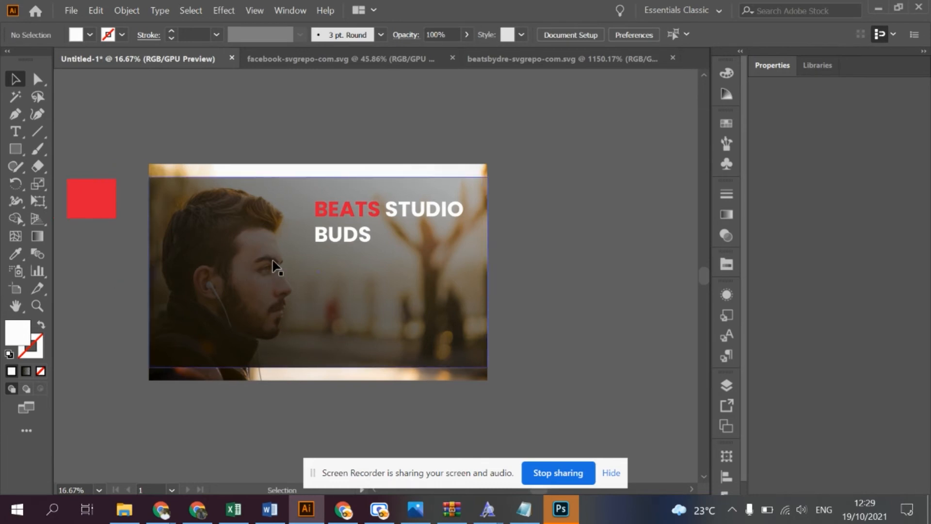
scroll(276, 267, up, 1)
scroll(273, 261, left, 4)
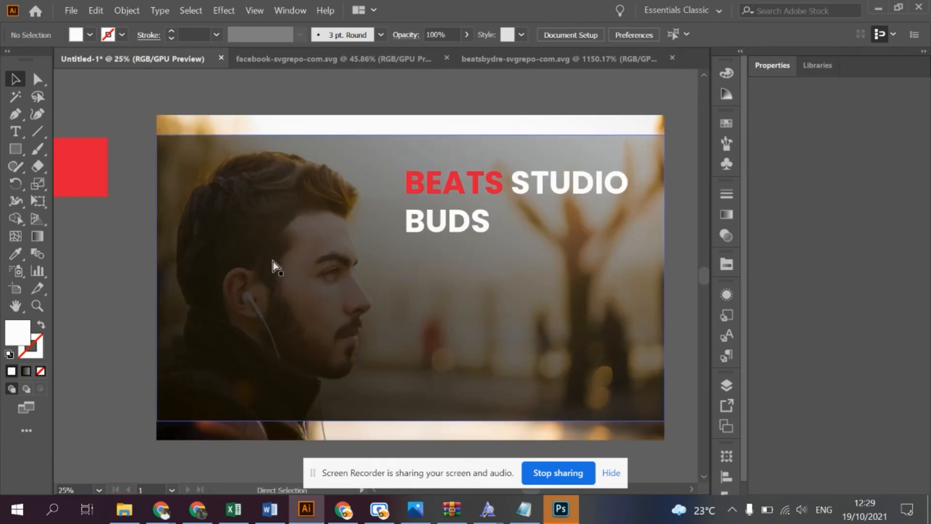
scroll(273, 261, left, 1)
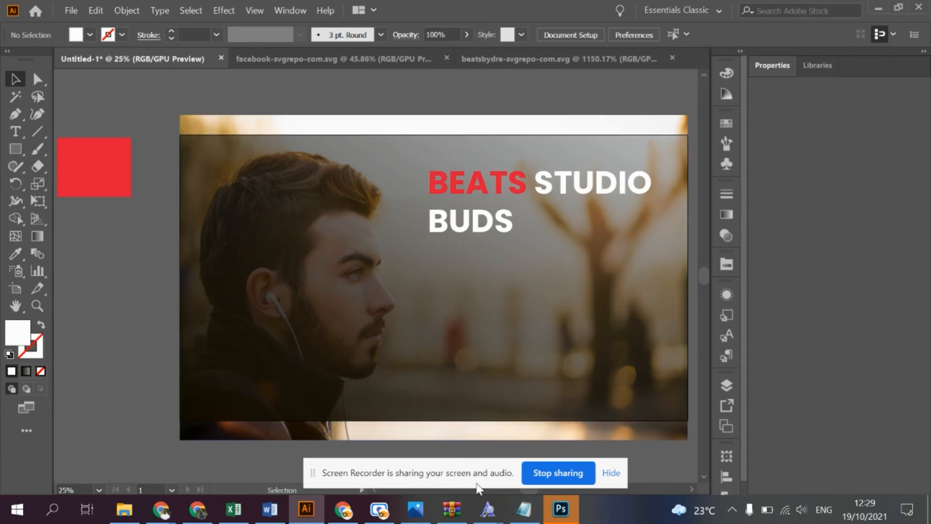
- Copy the line True Wireless Noise Cancelling Earphones from Notepad, return to Illustrator and paste it as new point text below the headline
click(534, 517)
drag(345, 75, 76, 81)
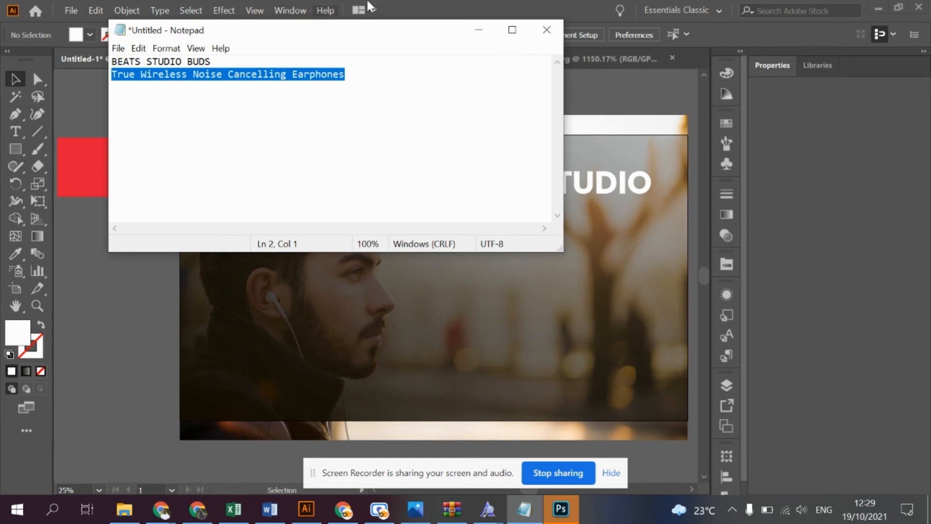
click(499, 1)
click(16, 130)
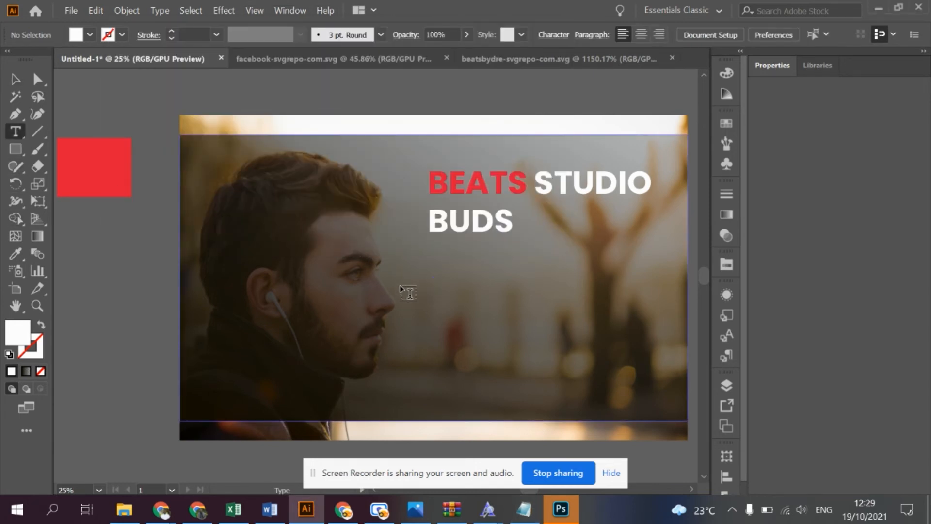
click(418, 286)
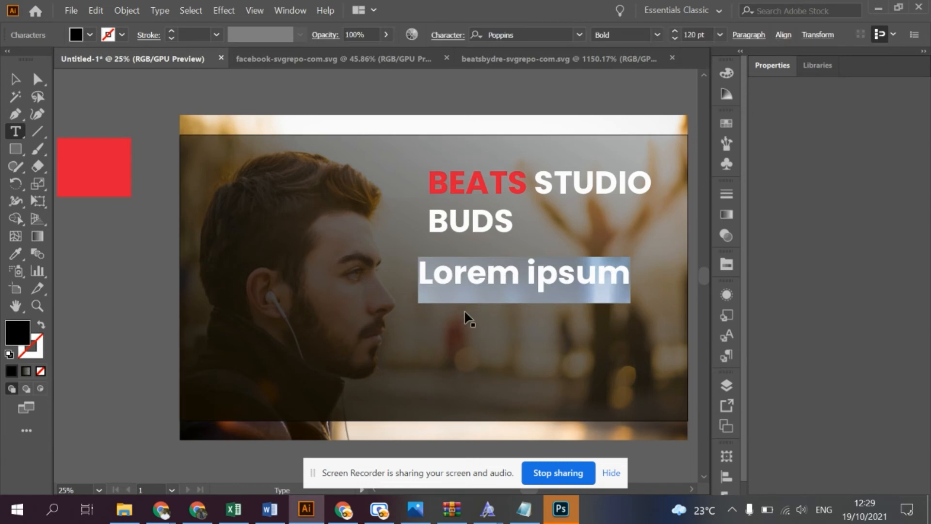
key(ctrl+v)
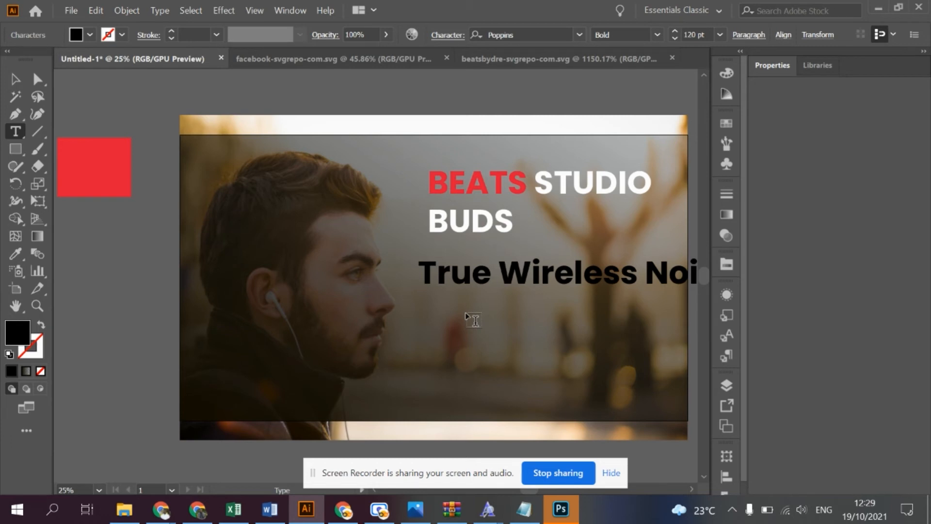
- Set the font size of the True Wireless tagline to 40 pt and move it directly beneath the headline, aligned with the headline's left edge
click(546, 272)
key(ctrl+a)
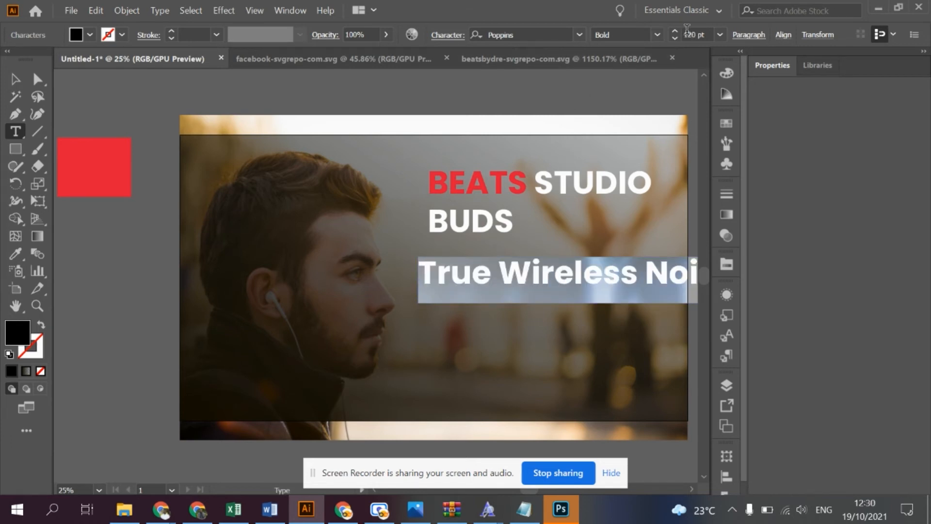
click(675, 39)
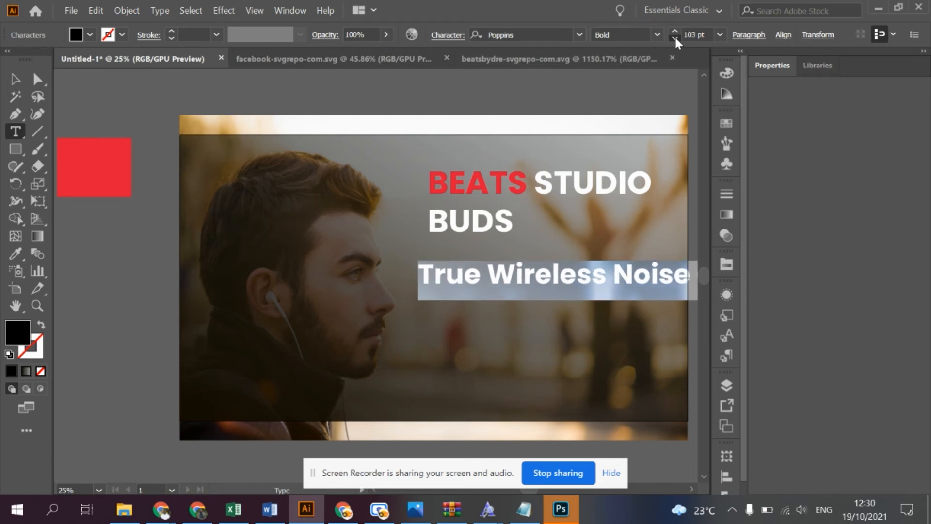
click(674, 39)
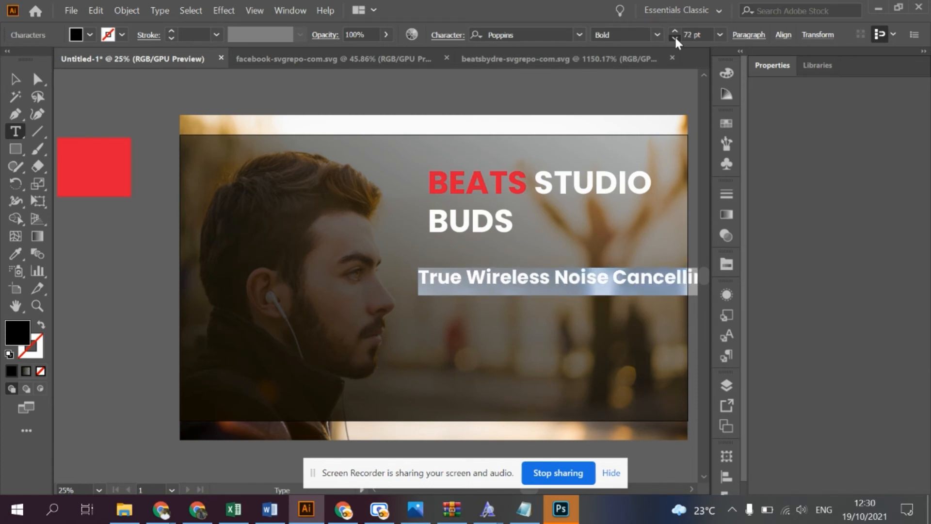
click(674, 38)
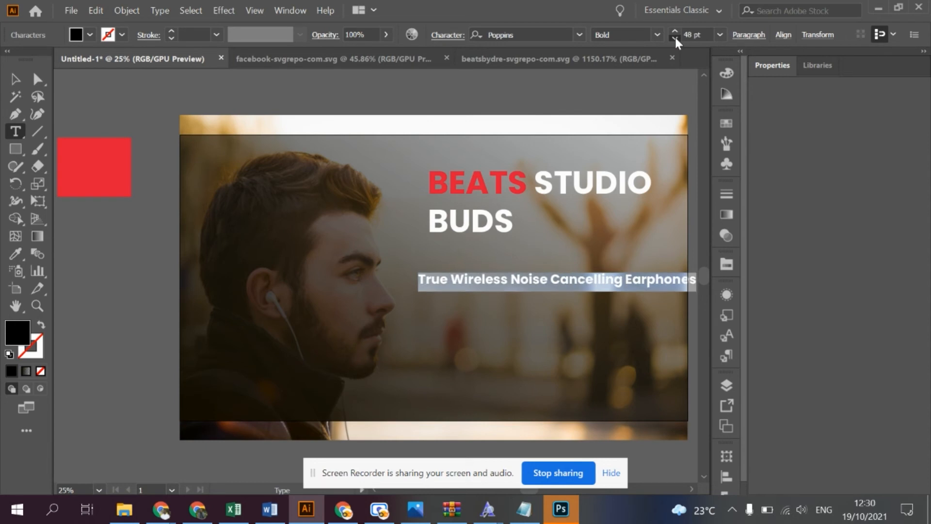
click(675, 38)
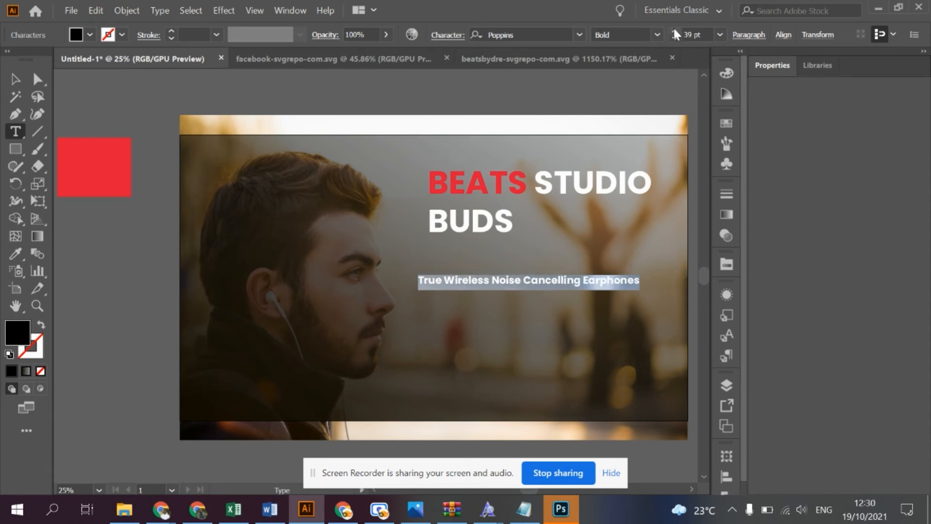
click(675, 31)
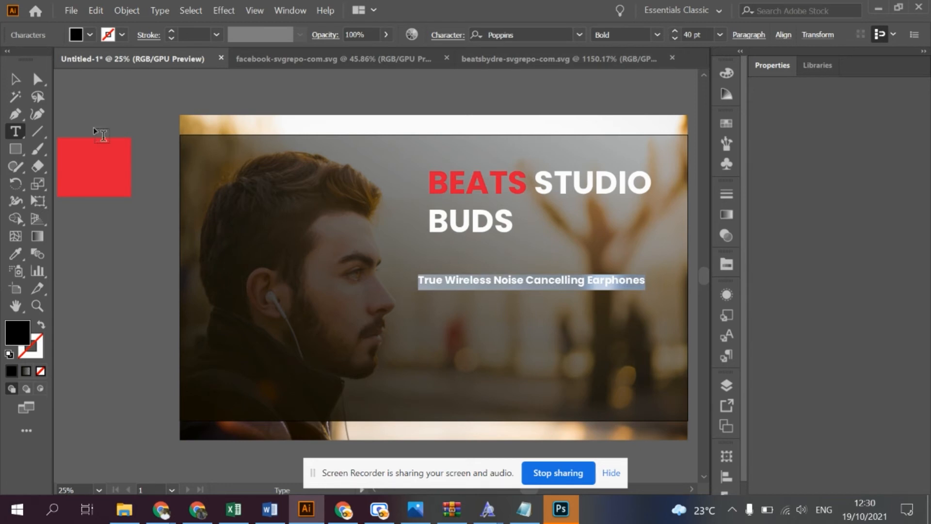
click(15, 78)
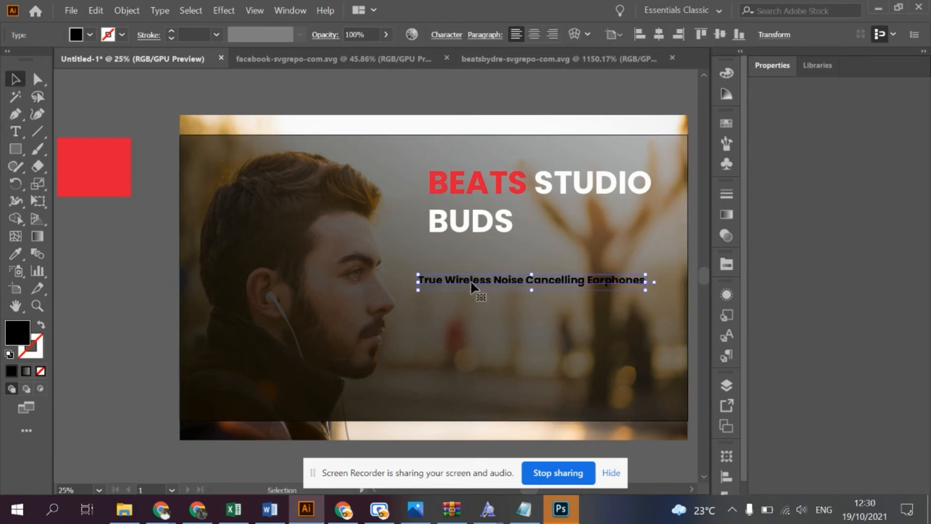
drag(471, 280, 481, 256)
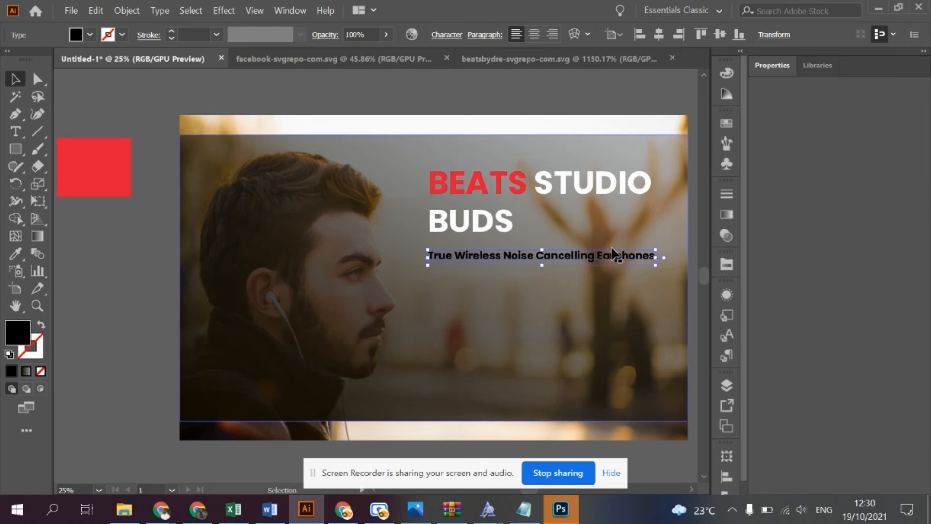
- Fill the whole tagline text with white (ffffff) and deselect it
triple_click(575, 252)
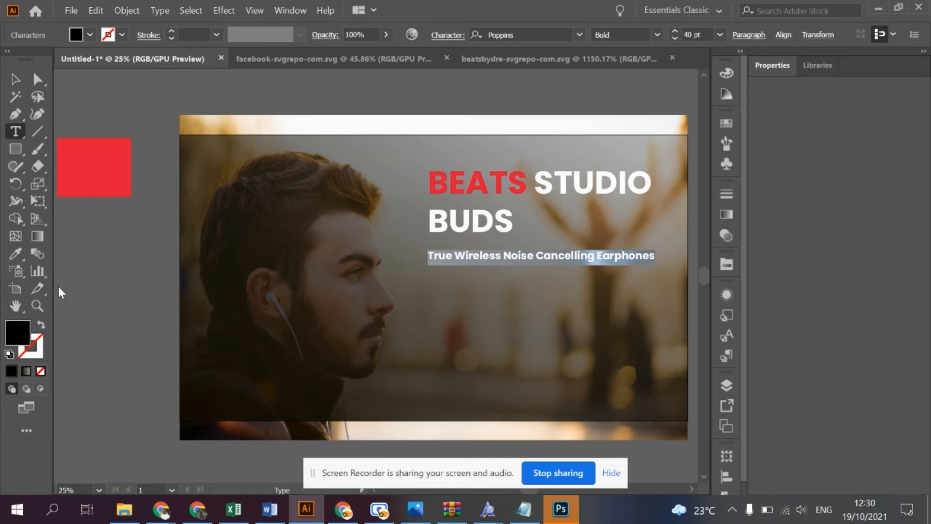
double_click(11, 337)
text(f4e1e5)
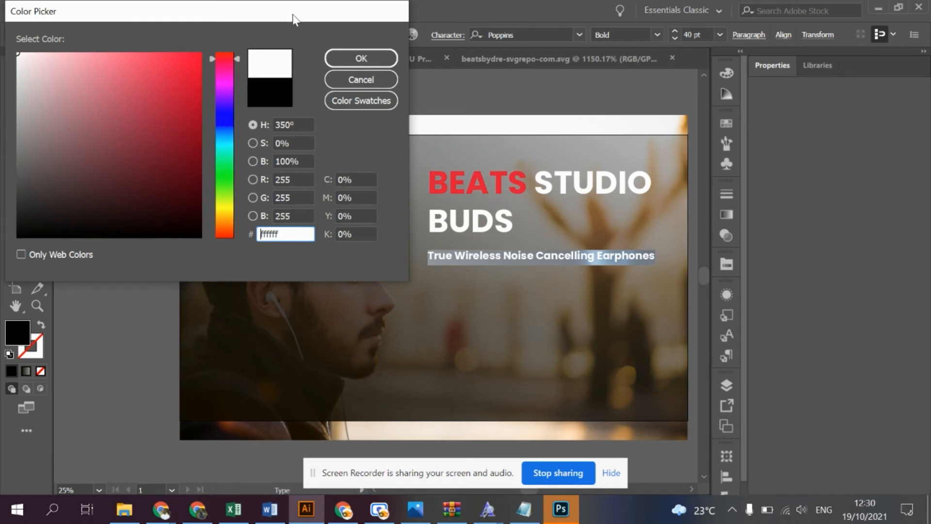
click(380, 56)
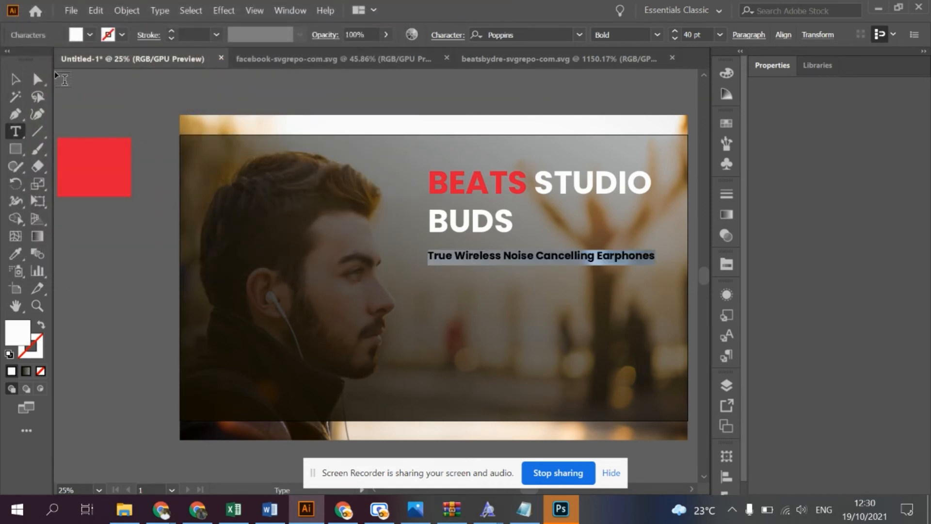
click(15, 79)
click(142, 310)
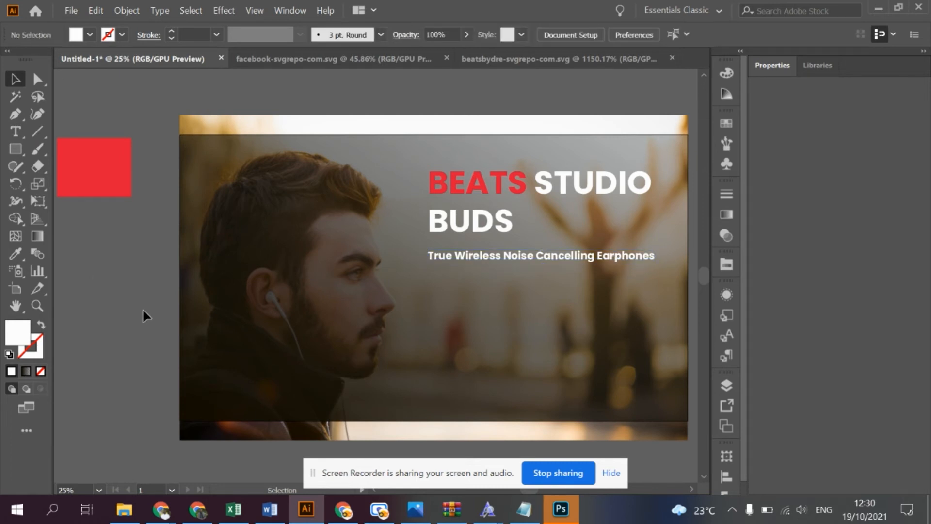
- Select the whole tagline text and set its Poppins font style to Regular
click(502, 253)
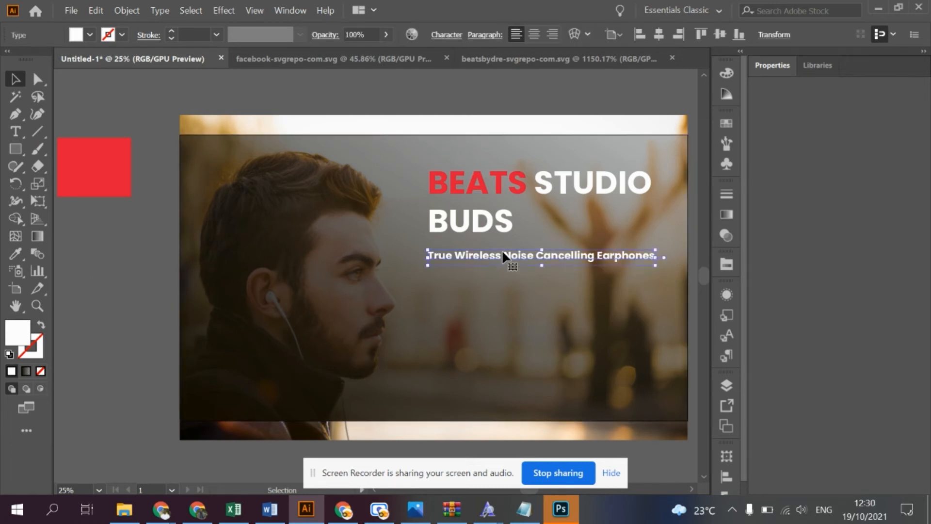
double_click(500, 253)
triple_click(496, 253)
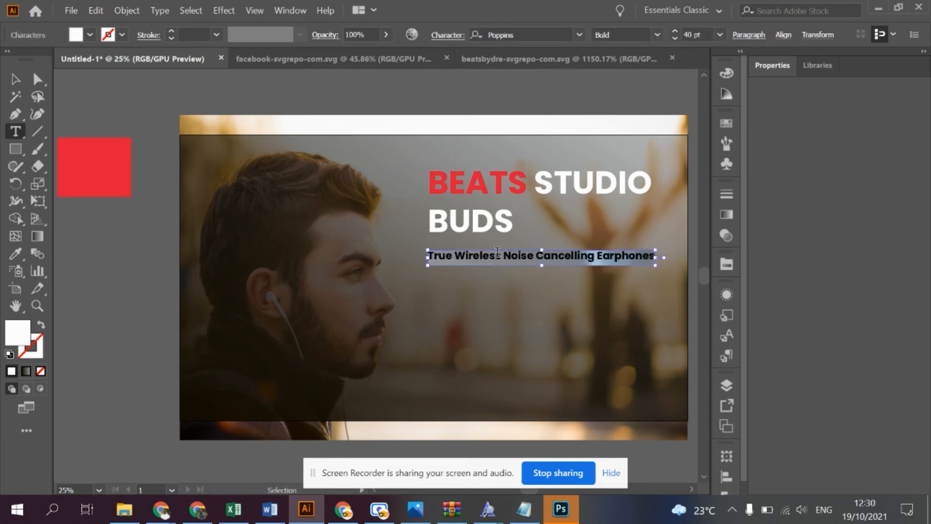
click(657, 35)
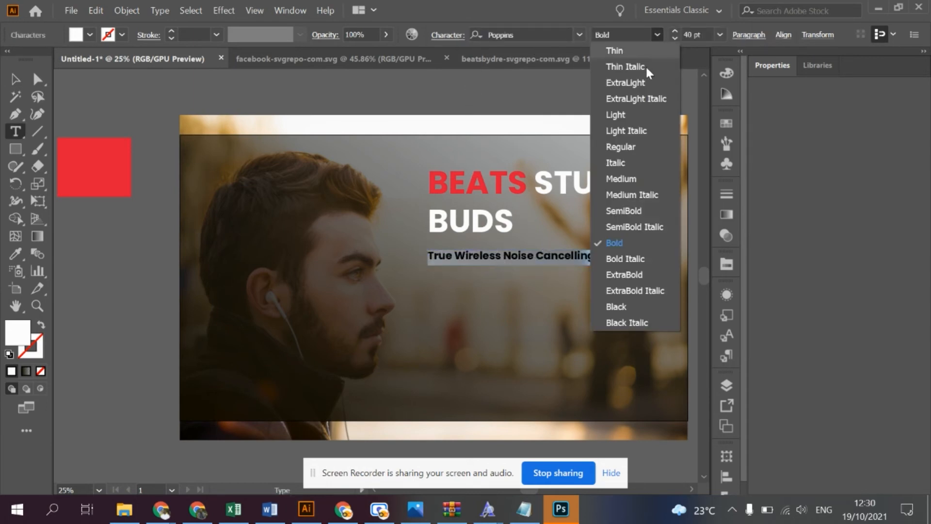
click(620, 146)
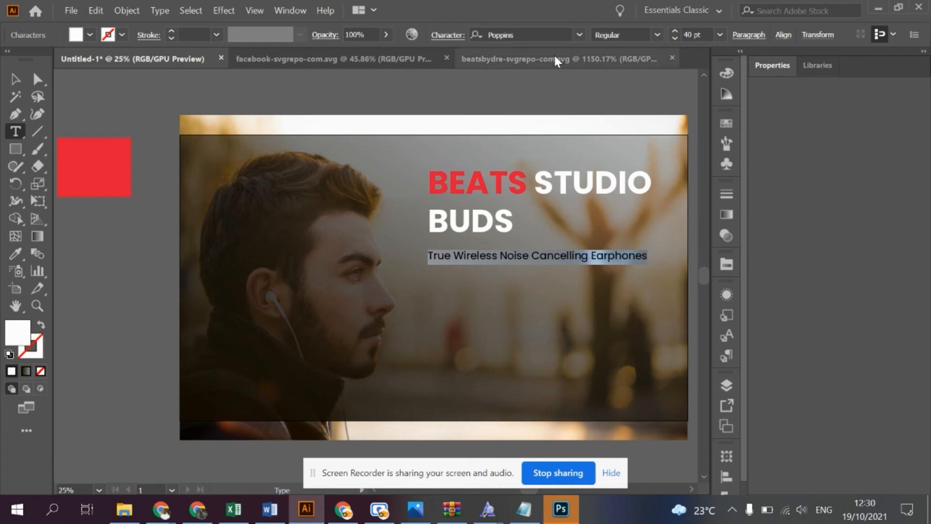
click(541, 33)
text(d)
text(omfo)
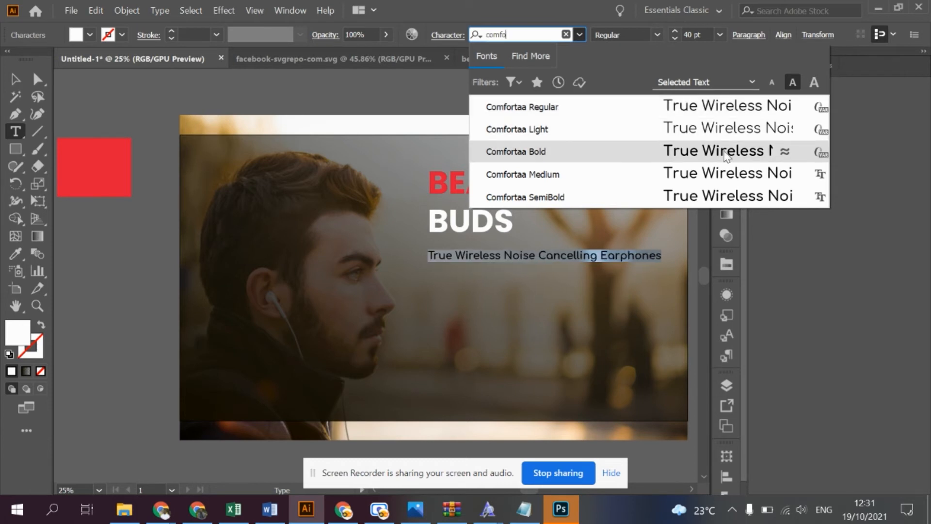
key(Escape)
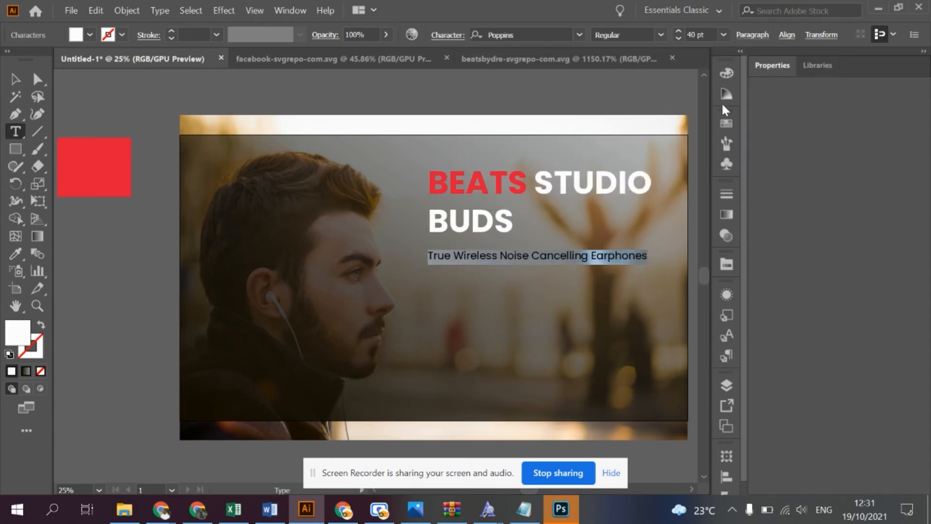
click(15, 79)
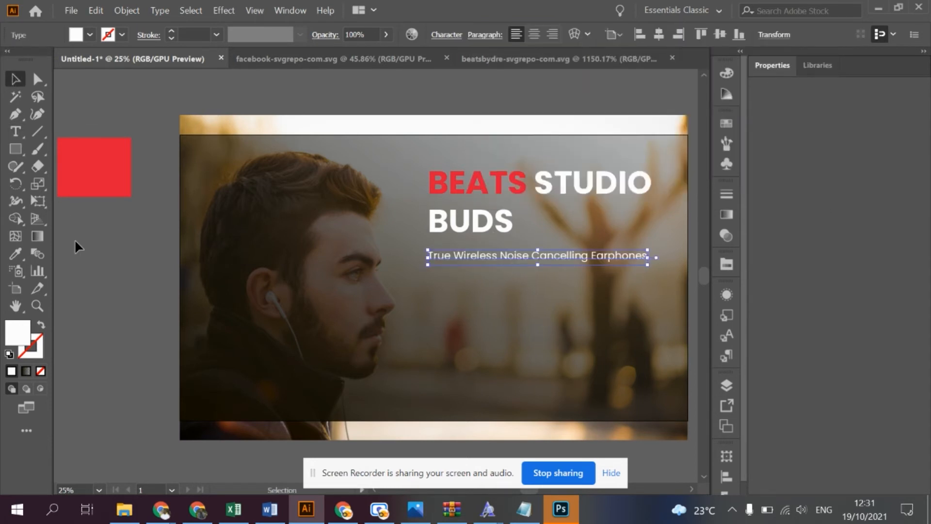
click(82, 250)
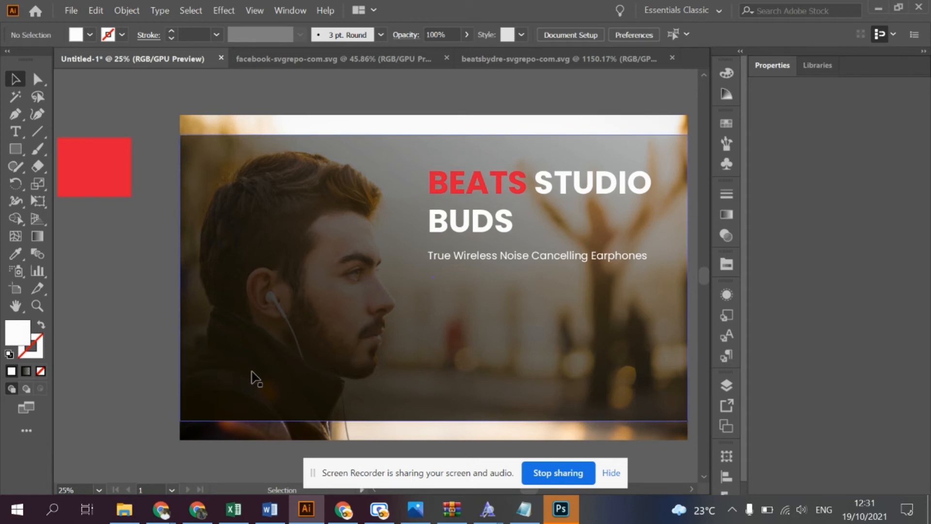
- Bring the Beats logo from the beatsbydre-svgrepo-com.svg document into the poster, enlarge it and place it in the dark overlay's lower right area
click(421, 60)
click(502, 58)
drag(484, 172, 410, 336)
drag(449, 369, 448, 367)
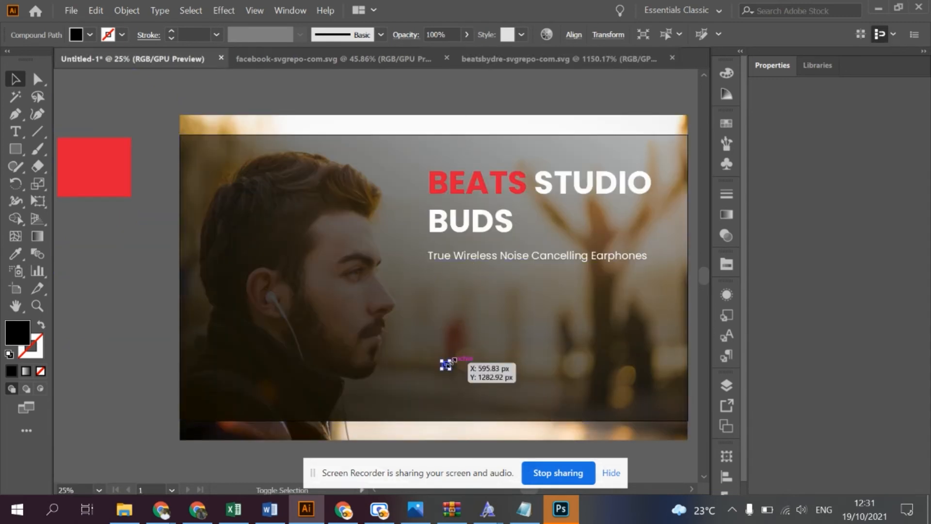
drag(450, 361, 609, 394)
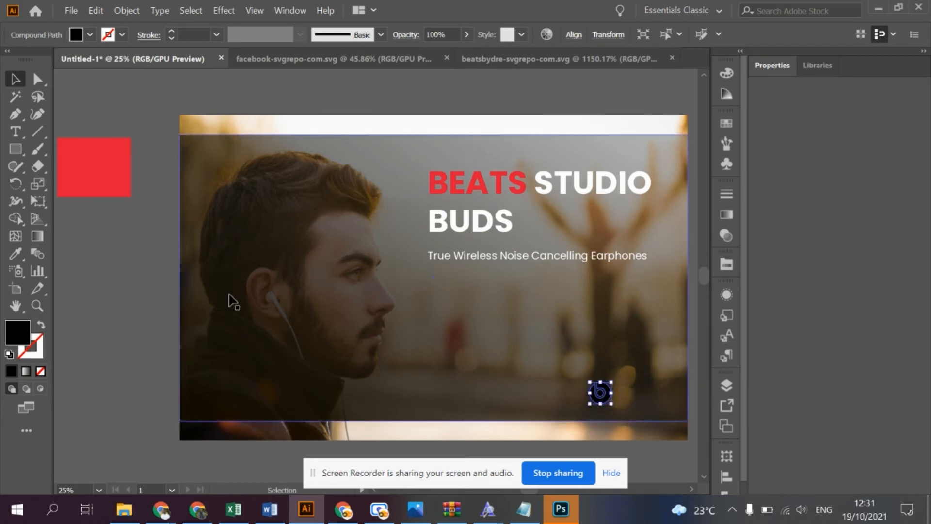
- Colour the Beats logo red by sampling the red rectangle beside the artboard with the Eyedropper, and deselect it
click(22, 251)
click(124, 144)
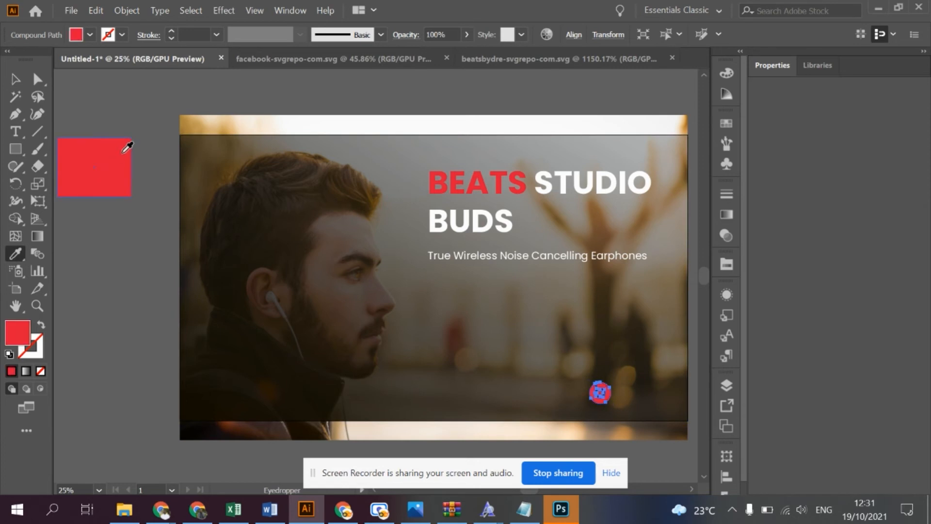
click(20, 80)
click(103, 98)
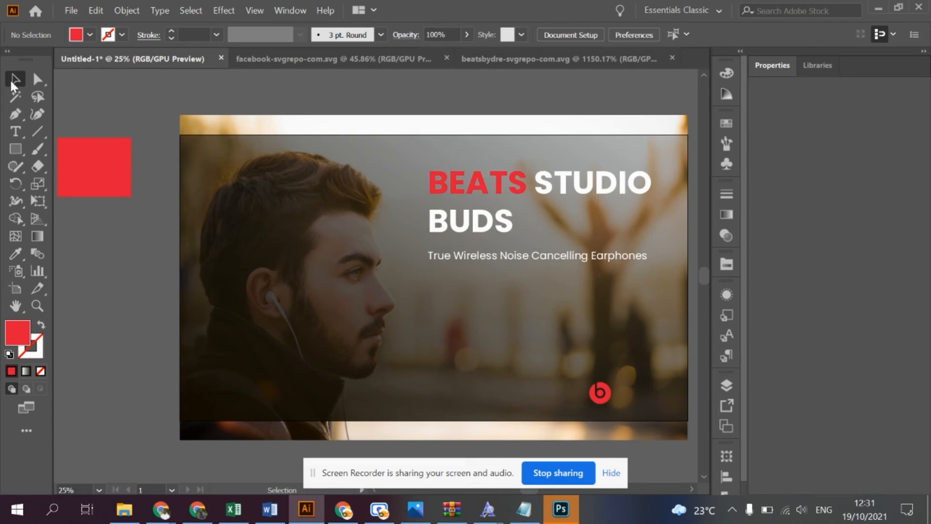
- Recolour the Beats logo white by sampling the headline word BUDS with the Eyedropper
click(602, 393)
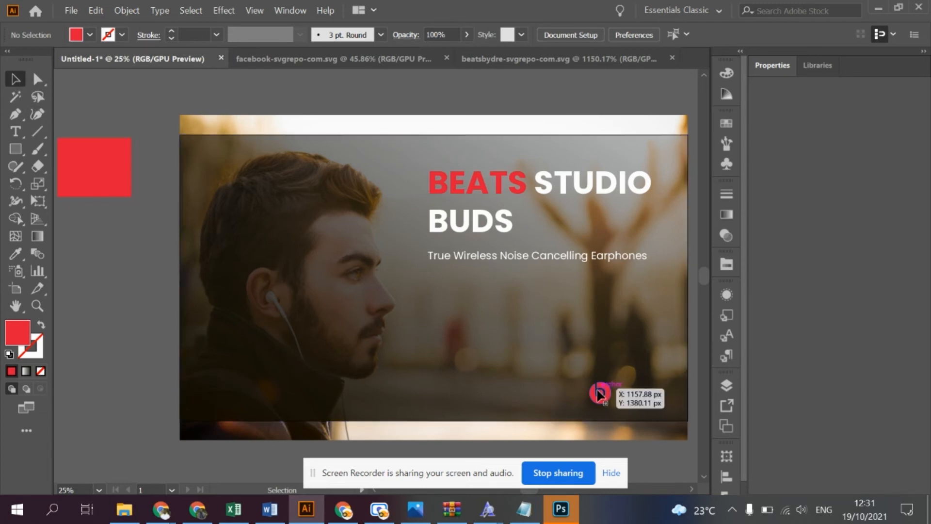
click(16, 253)
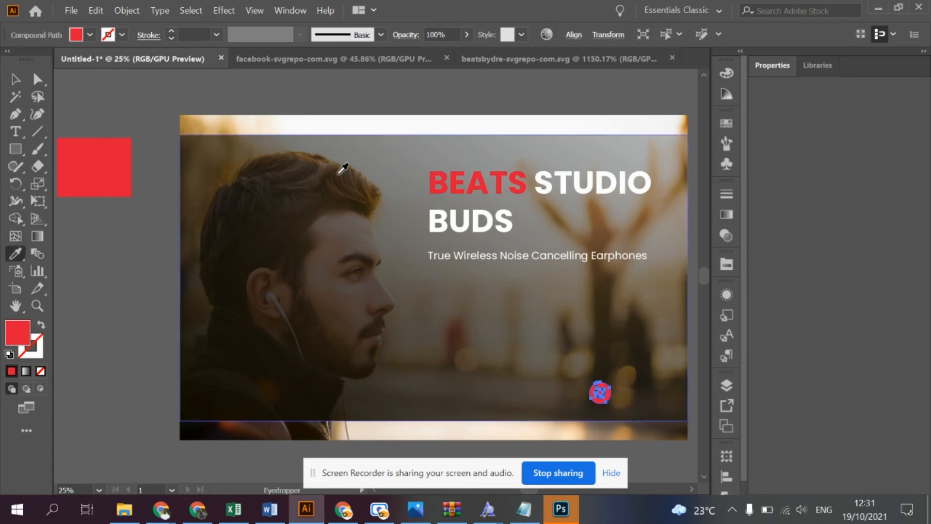
click(445, 218)
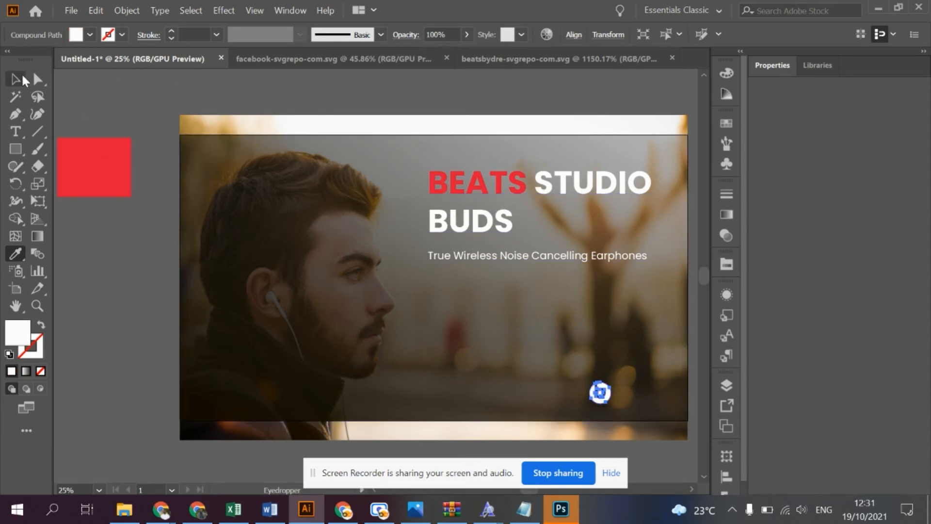
click(15, 78)
- Try to sample the headline's white onto the tagline with the Eyedropper, and undo the change
click(464, 255)
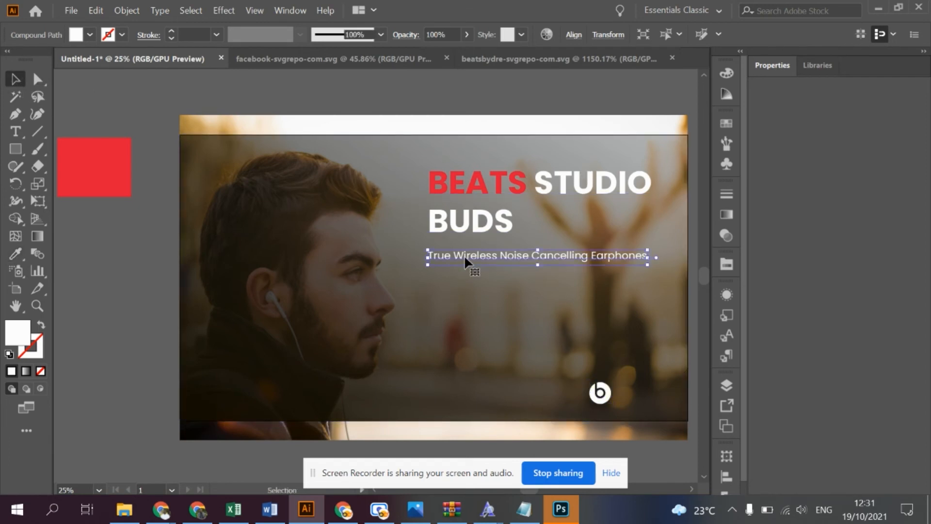
click(15, 253)
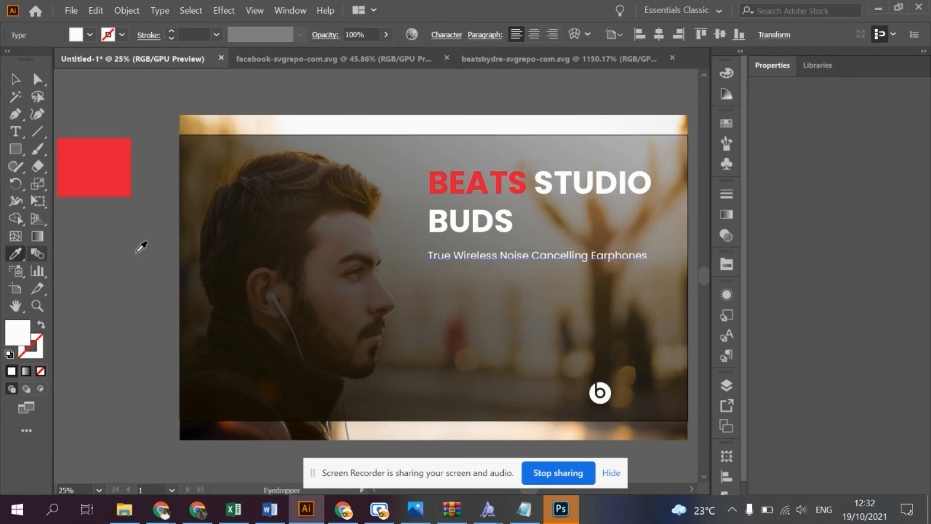
click(509, 219)
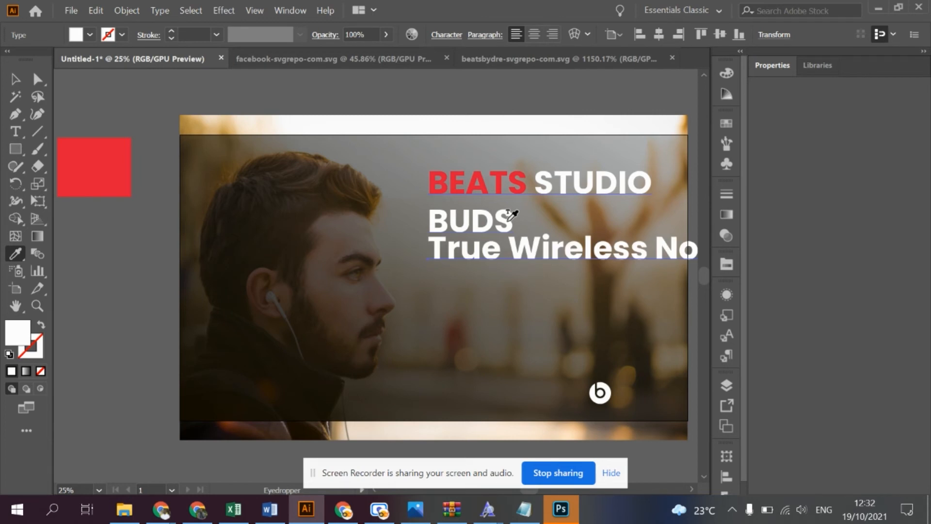
key(ctrl+z)
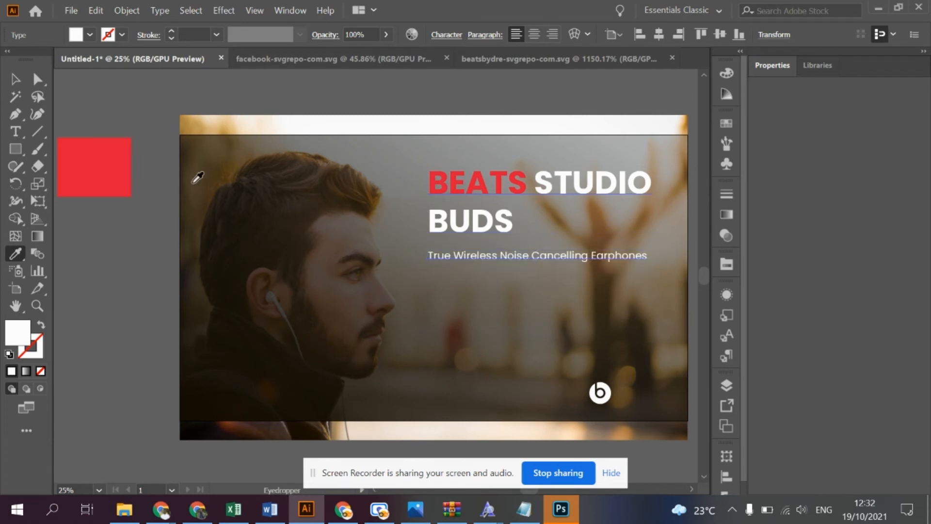
click(15, 79)
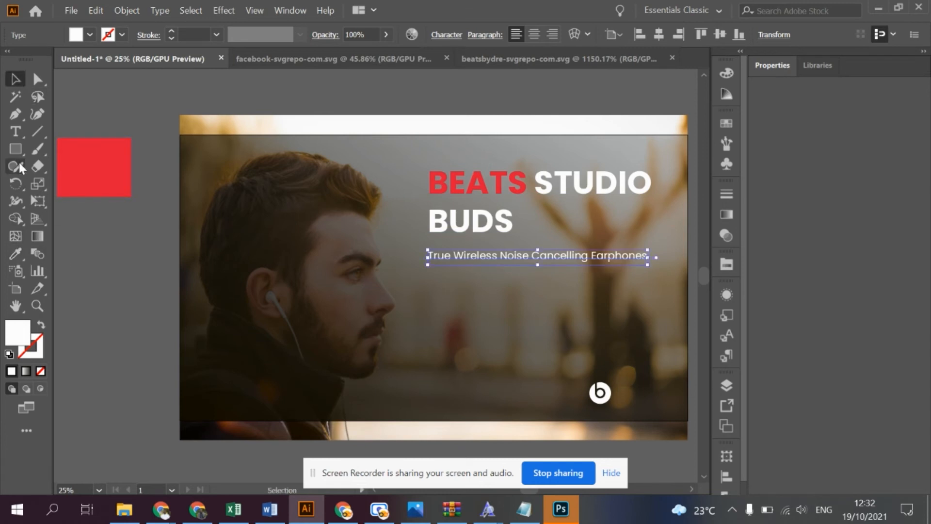
- Add the point text beatsbydre above and to the left of the Beats logo, and select all its characters
click(17, 129)
click(365, 348)
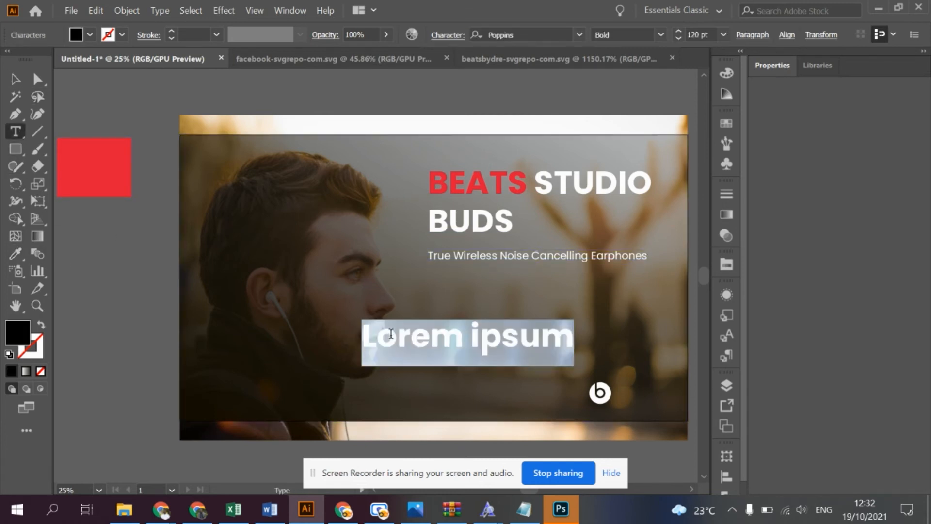
text(beatsbydre)
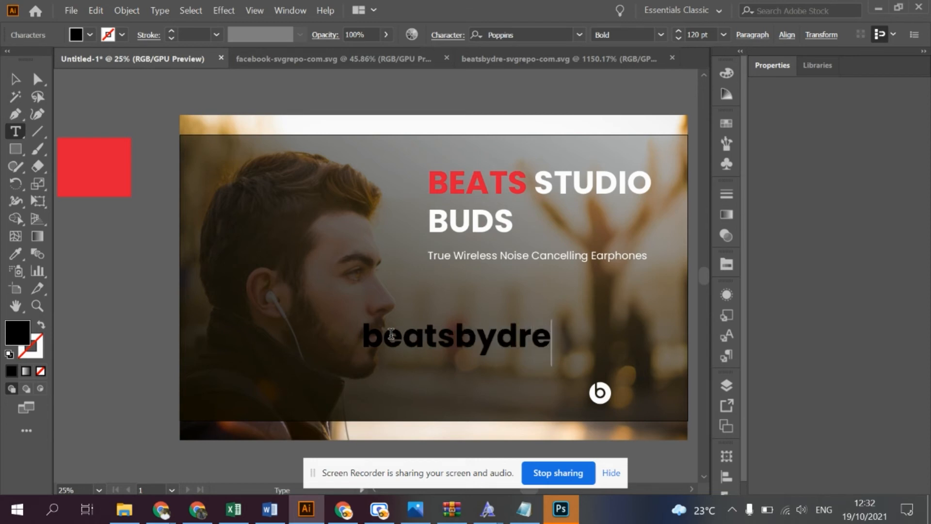
key(ctrl+a)
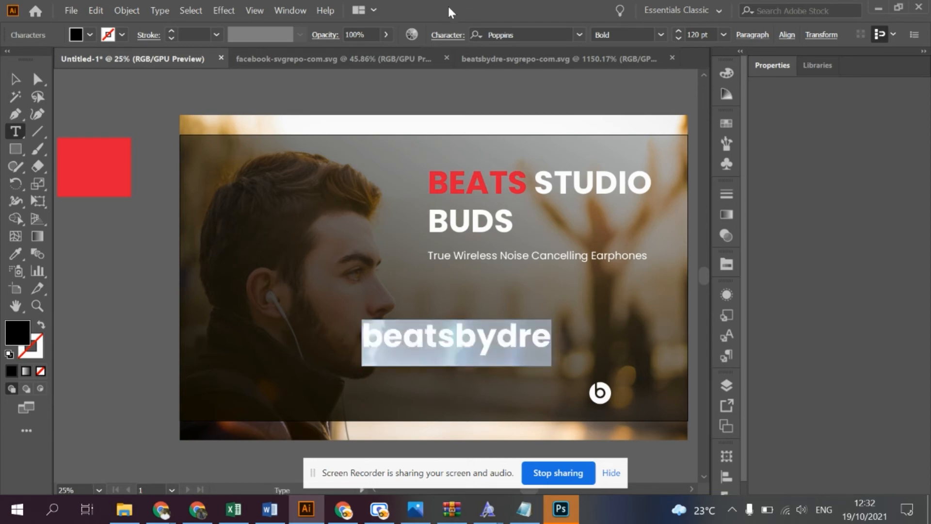
click(506, 29)
text(comfpo)
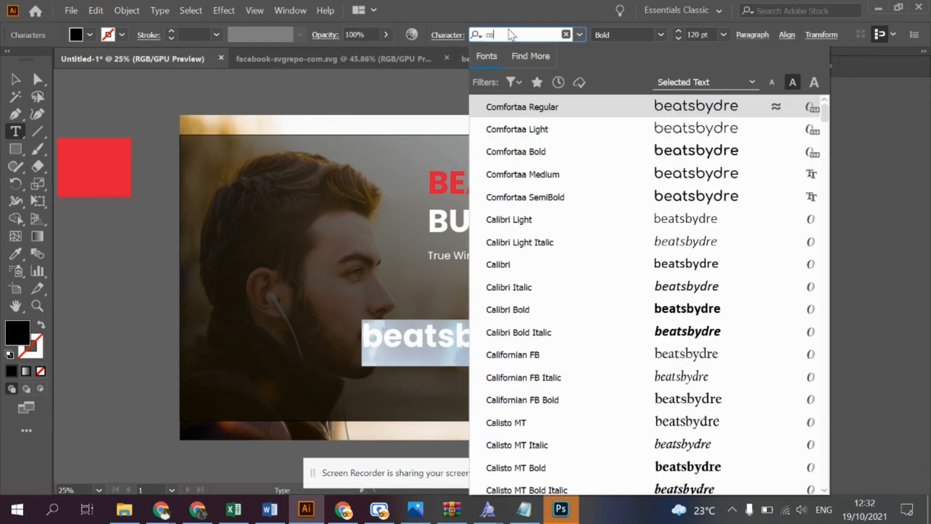
key(BackSpace)
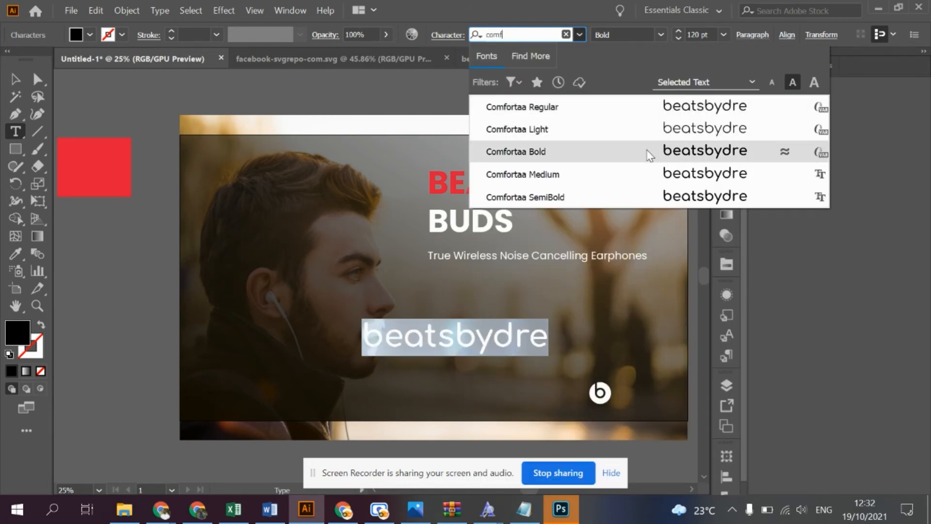
key(Escape)
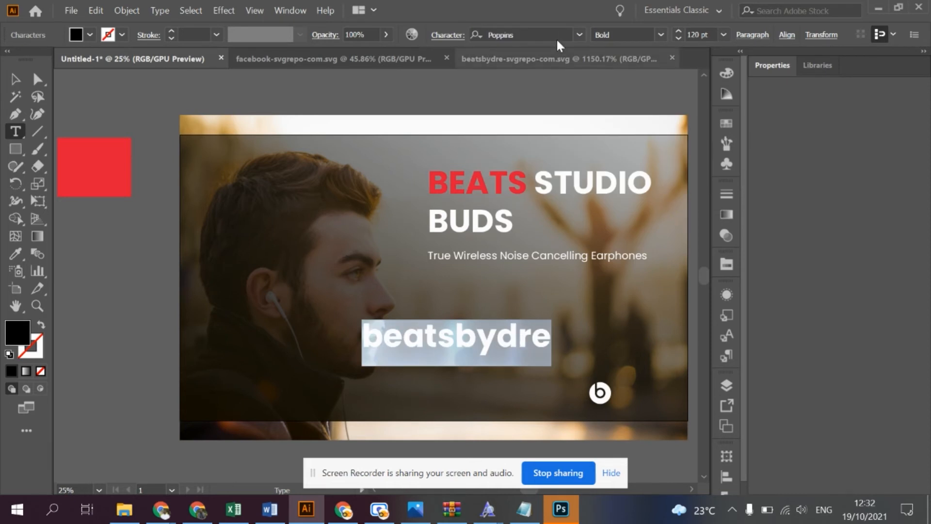
click(537, 30)
text(comfor)
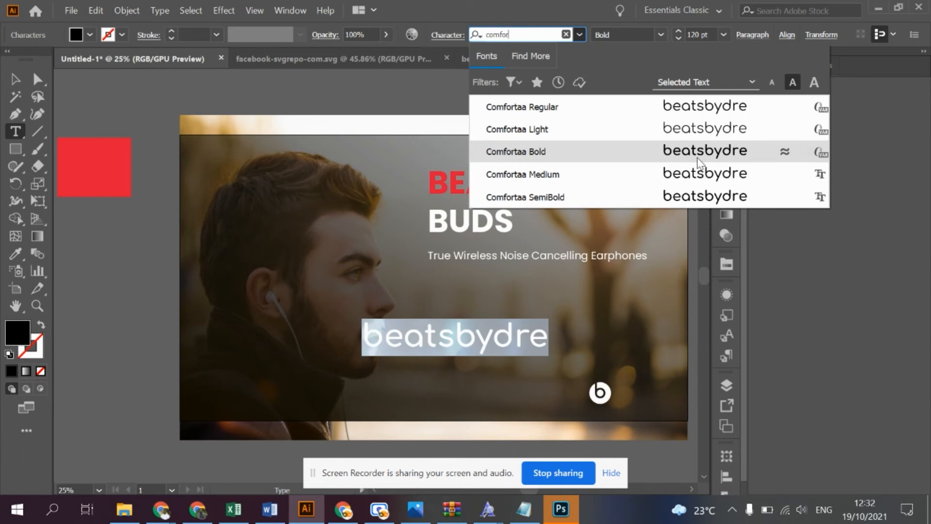
key(Escape)
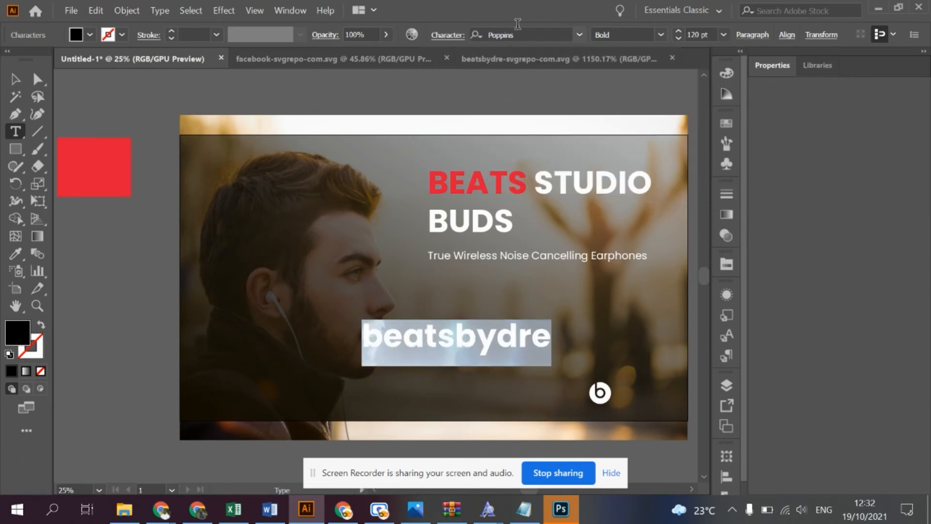
click(566, 35)
text(comf)
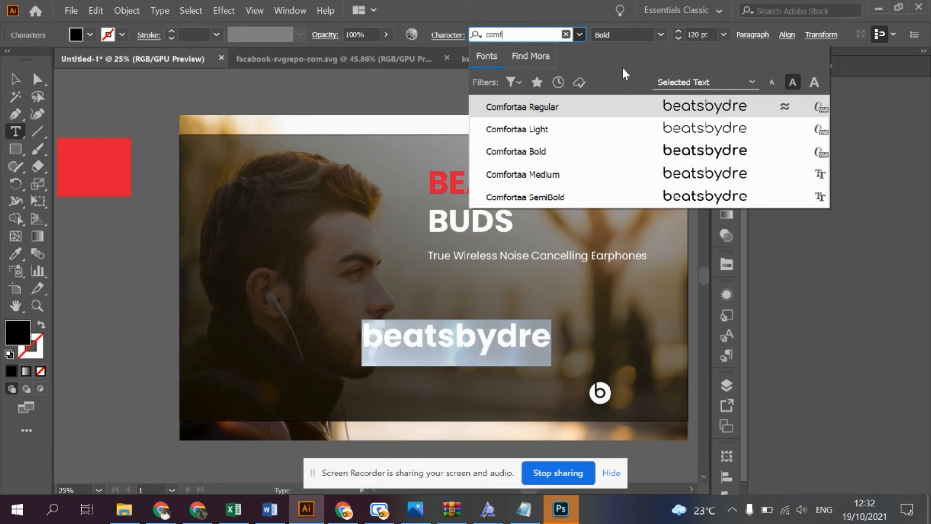
key(Escape)
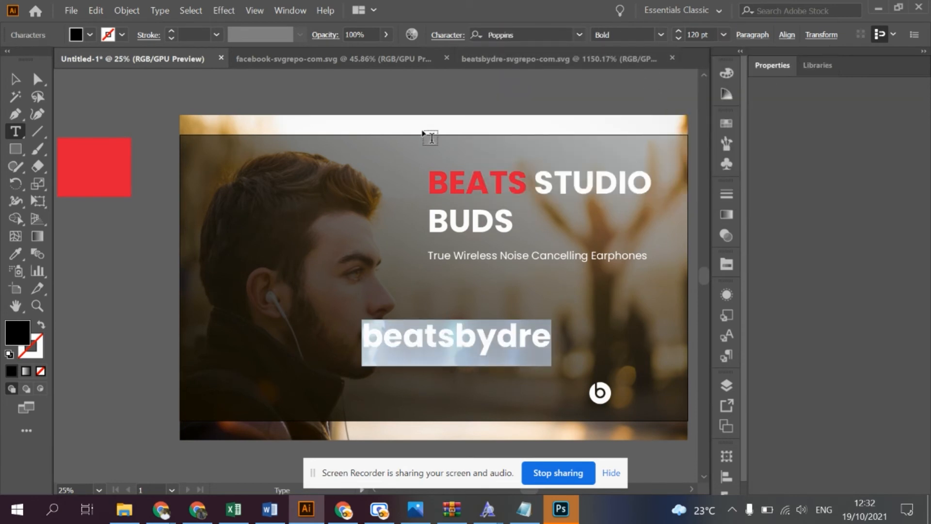
click(15, 79)
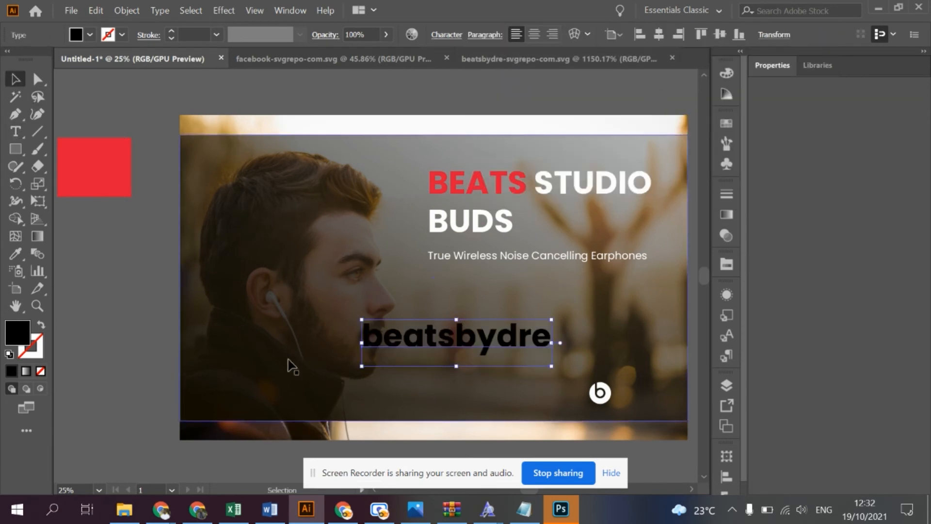
double_click(446, 332)
key(ctrl+a)
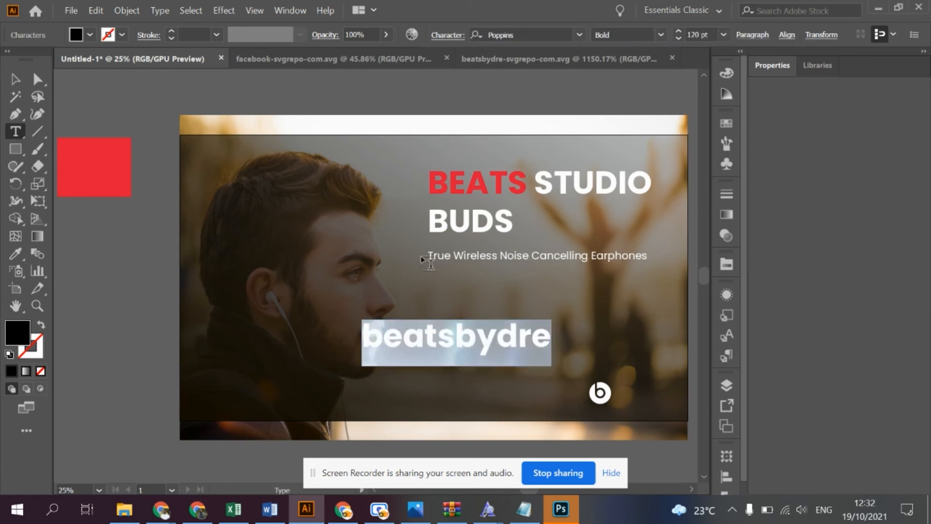
click(525, 30)
text(com)
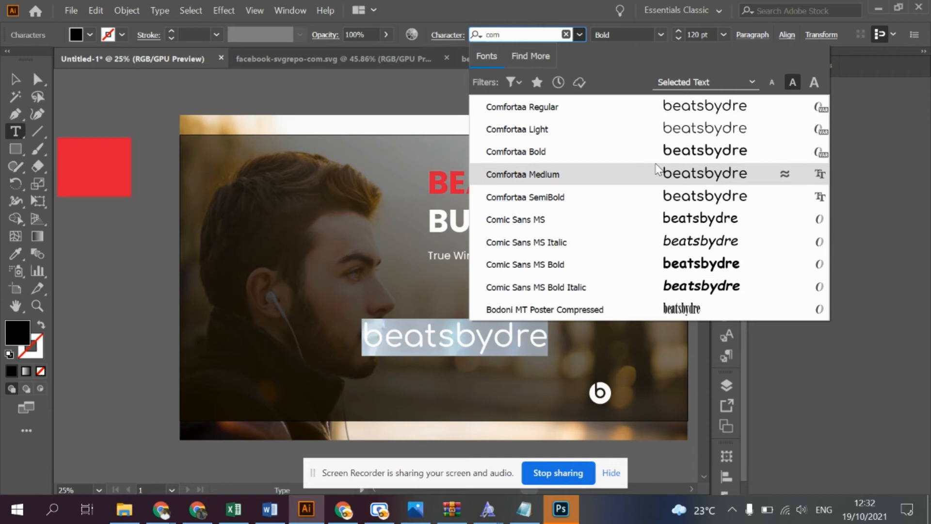
key(Escape)
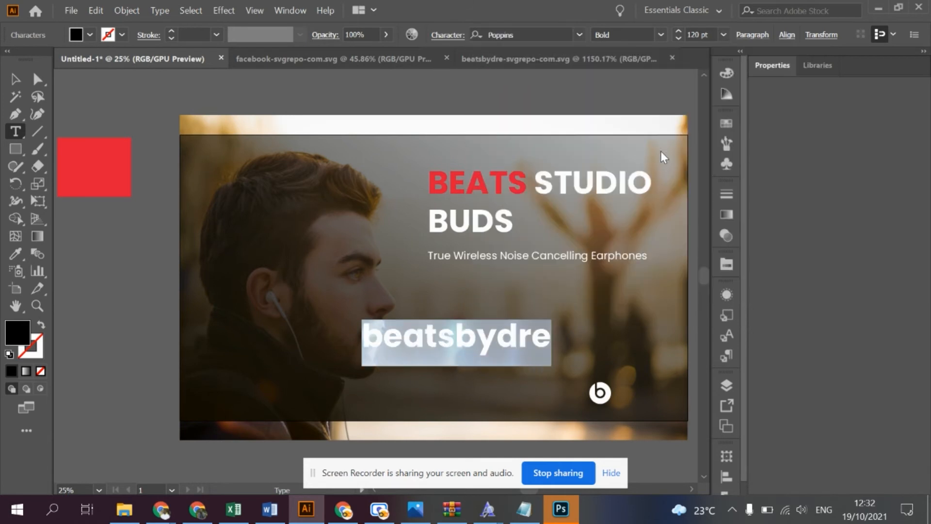
- Examine the previews of beatsbydre in the font list, looking for a rounded typeface
click(447, 33)
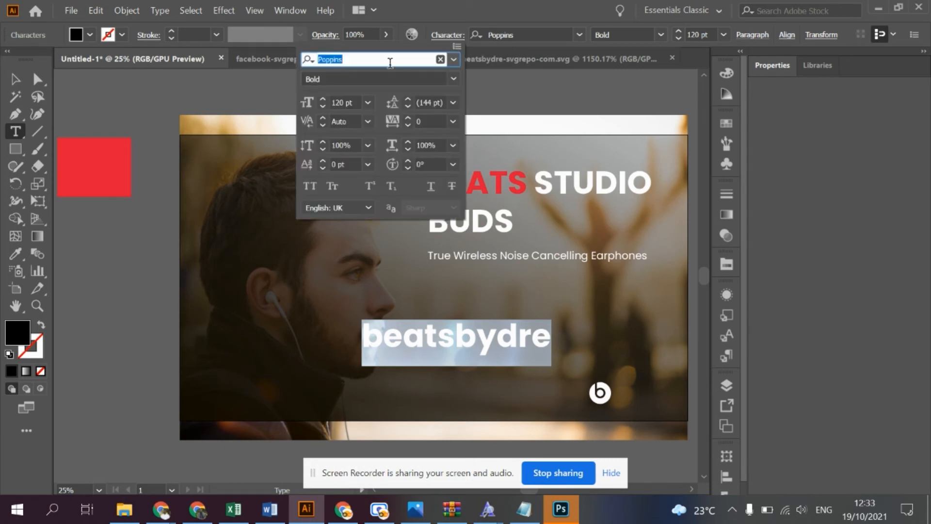
click(453, 59)
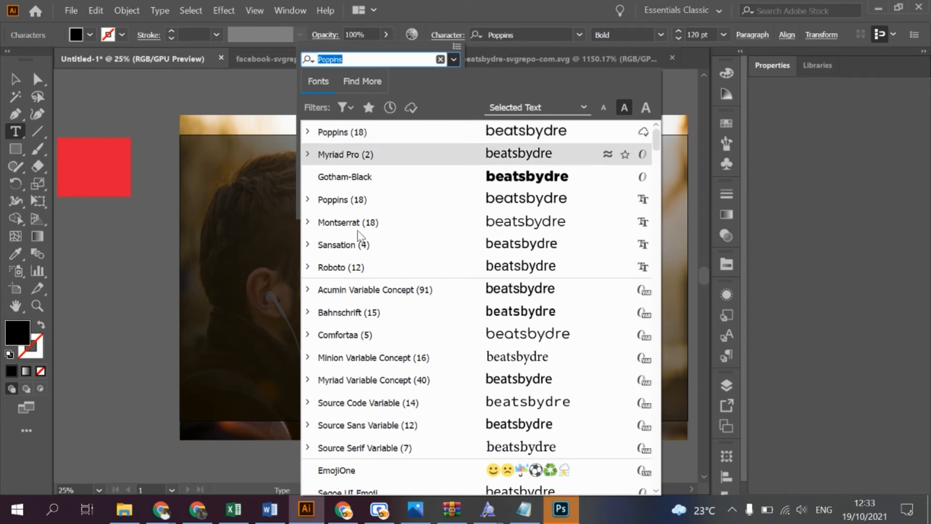
scroll(362, 221, down, 5)
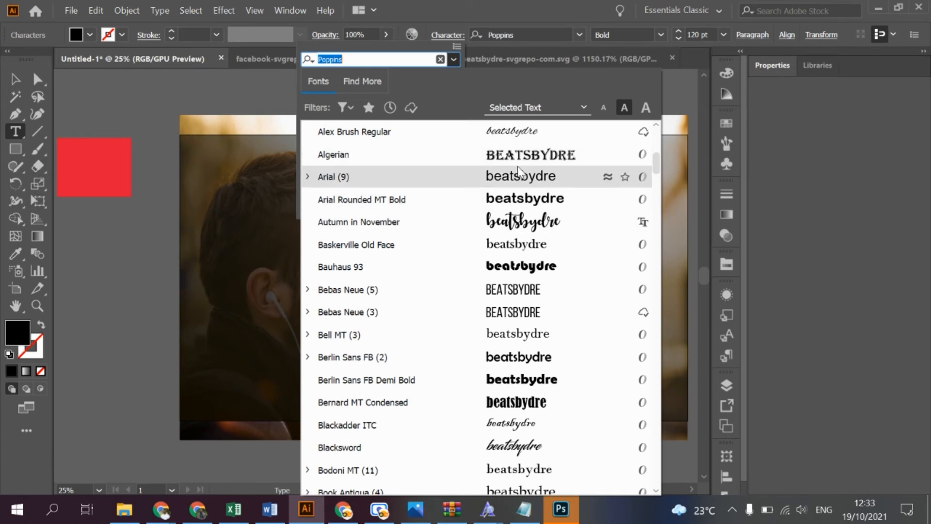
scroll(507, 203, down, 3)
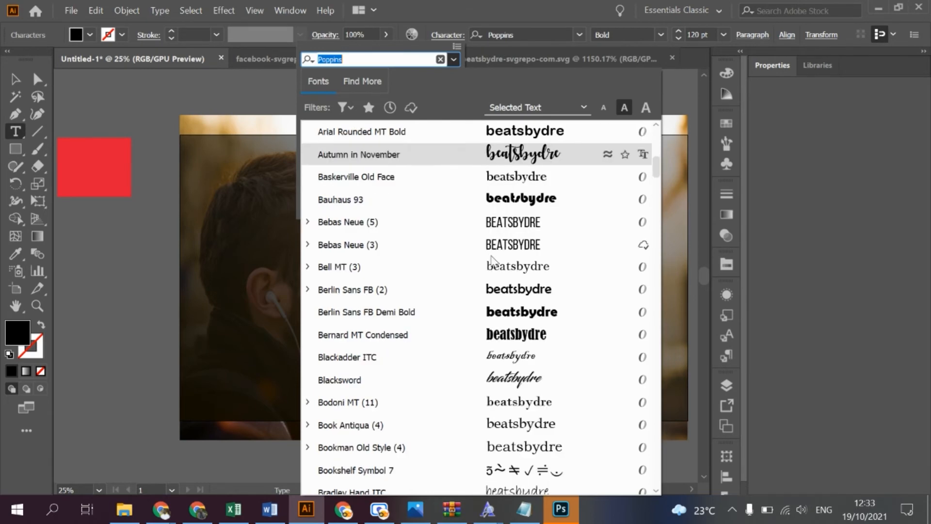
scroll(480, 342, down, 2)
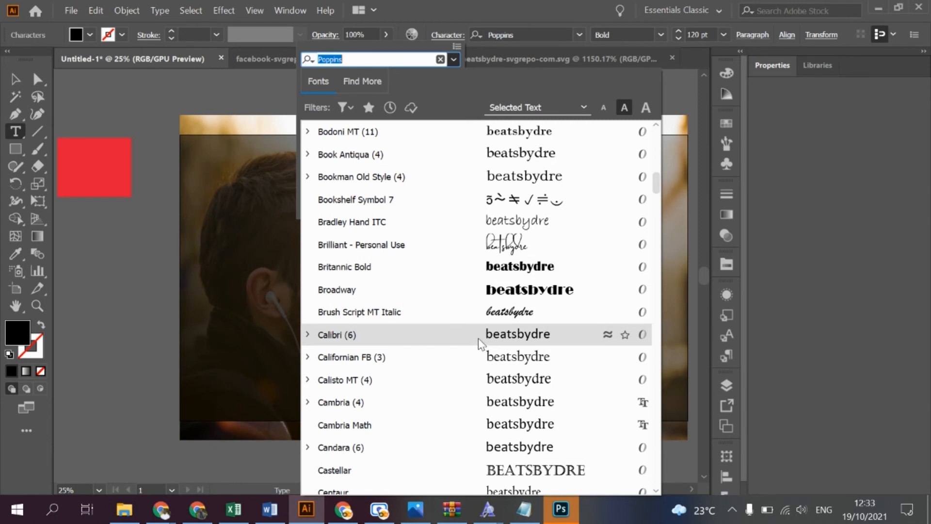
scroll(478, 338, down, 2)
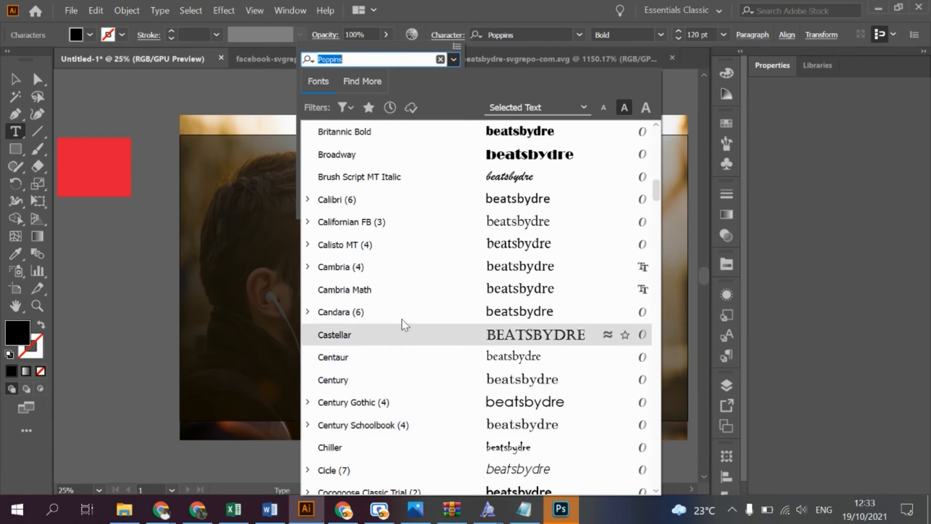
scroll(402, 321, up, 1)
scroll(402, 319, down, 2)
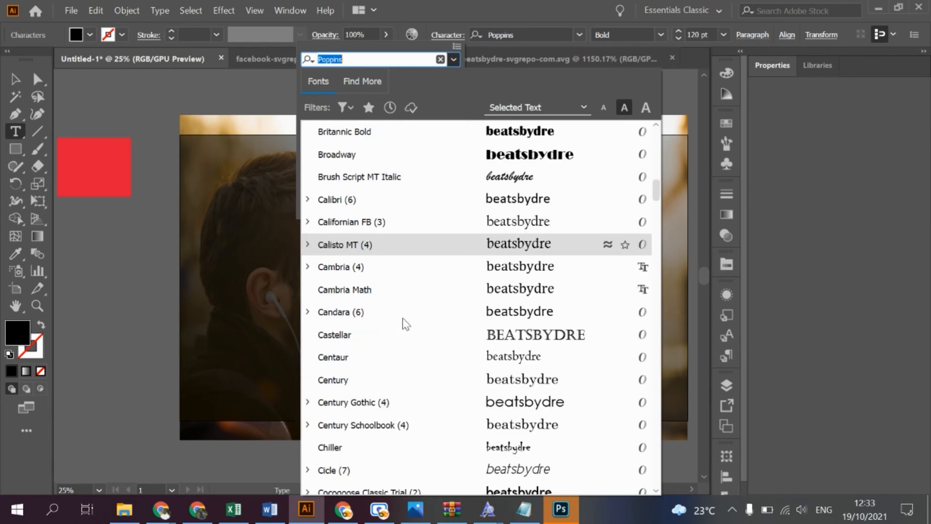
scroll(369, 408, down, 1)
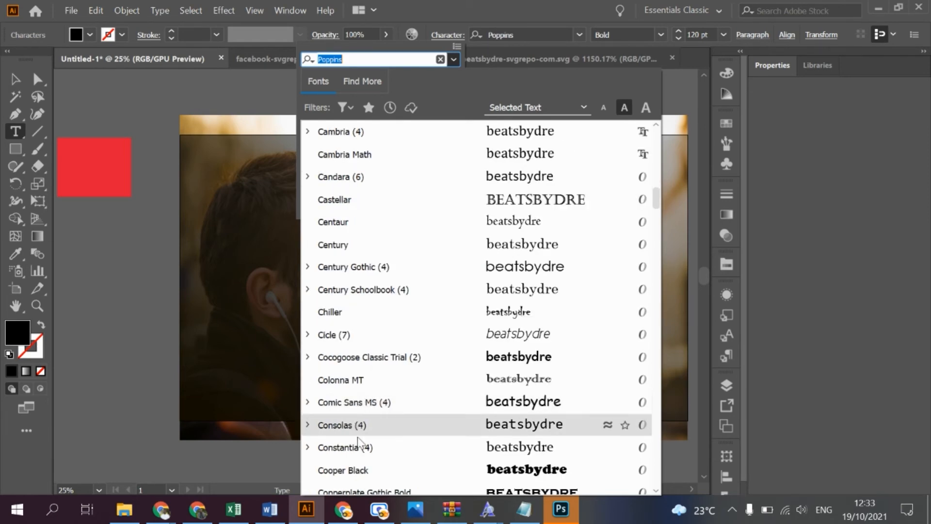
scroll(360, 439, down, 1)
scroll(360, 440, down, 1)
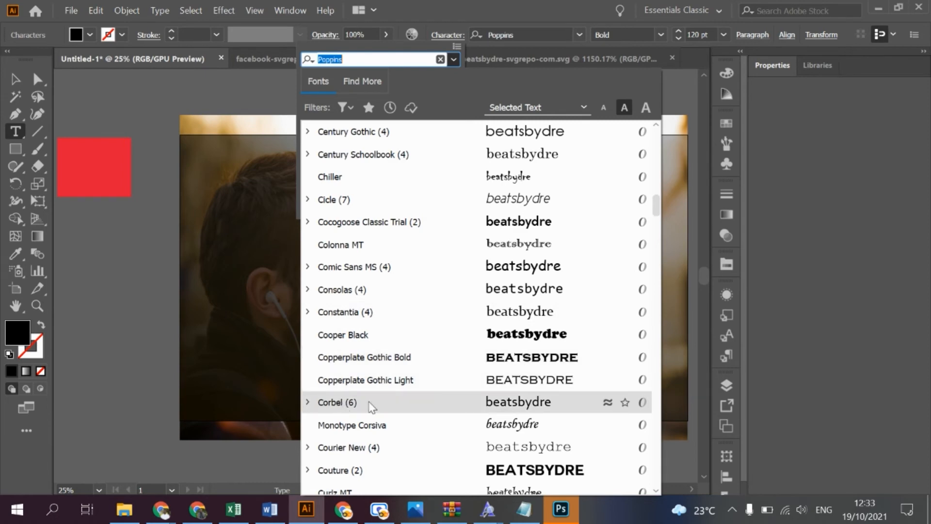
scroll(359, 402, down, 2)
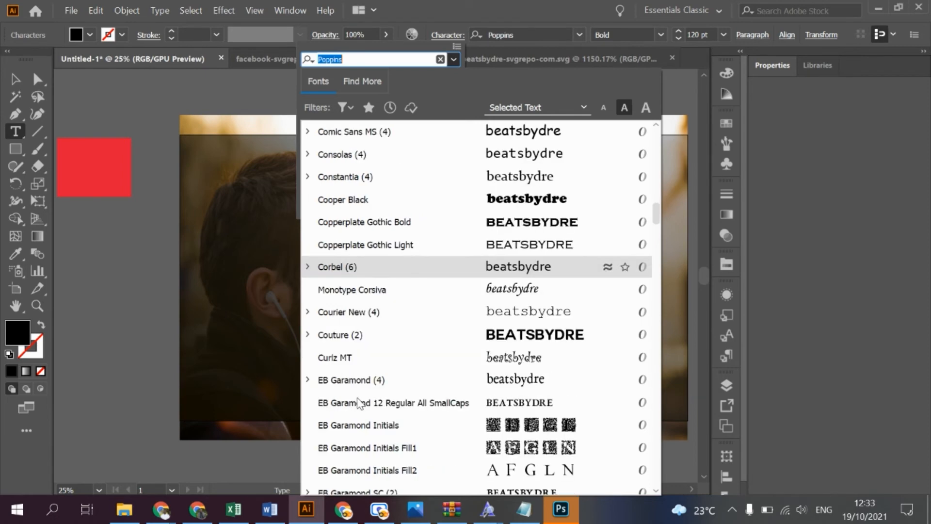
scroll(359, 325, up, 4)
scroll(360, 324, up, 5)
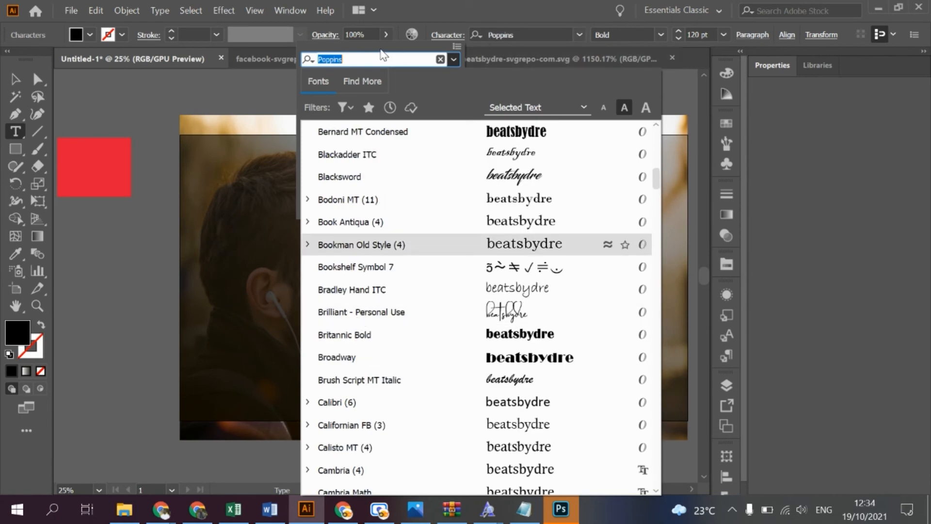
- Set the beatsbydre text in Comfortaa SemiBold, reduce its font size and select it as an object
text(comf)
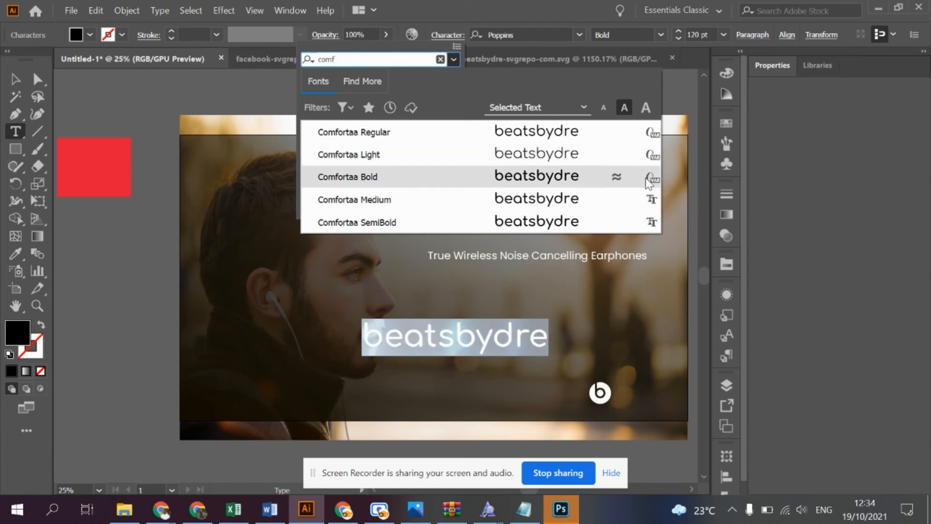
click(563, 223)
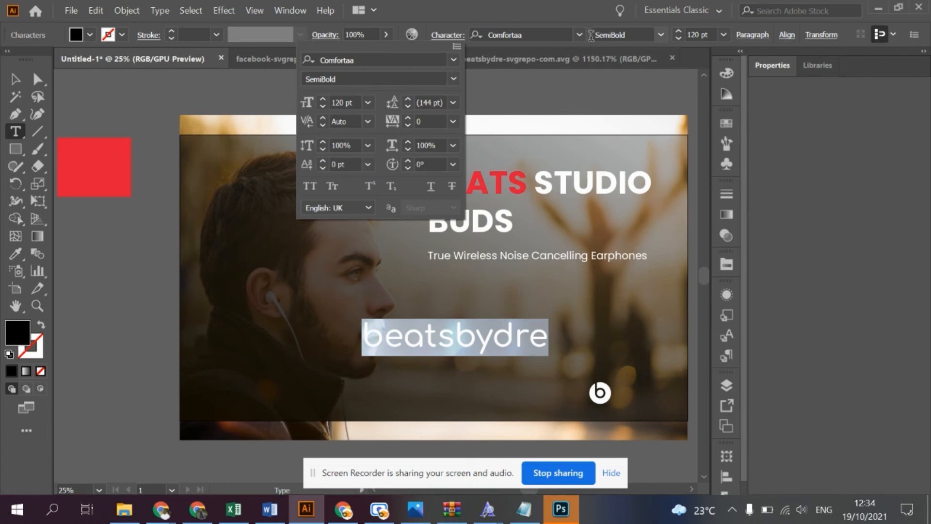
click(682, 40)
click(680, 40)
click(680, 40)
drag(679, 39, 680, 39)
click(15, 79)
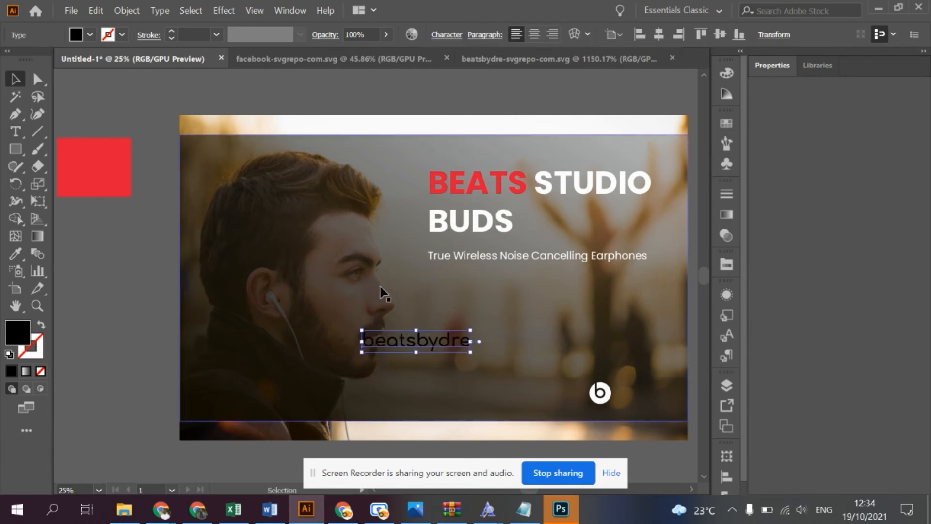
- Move the beatsbydre text down beside the Beats logo and enlarge it by its upper-left corner
drag(454, 343, 688, 406)
scroll(686, 405, up, 3)
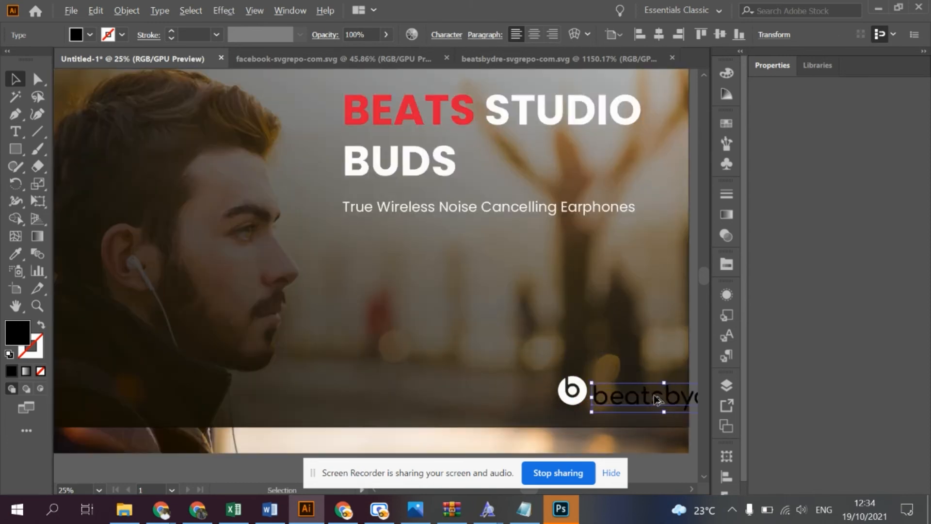
key(alt)
drag(596, 392, 523, 392)
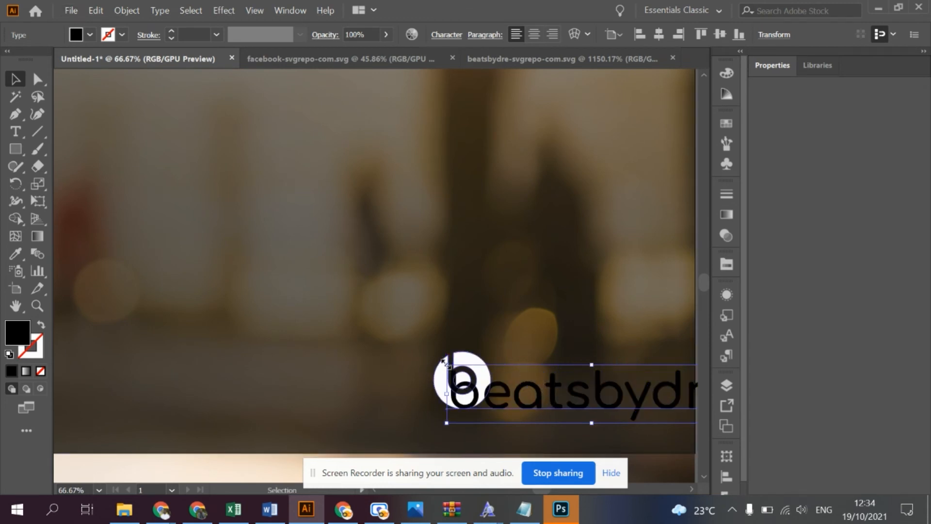
drag(443, 361, 365, 341)
key(v)
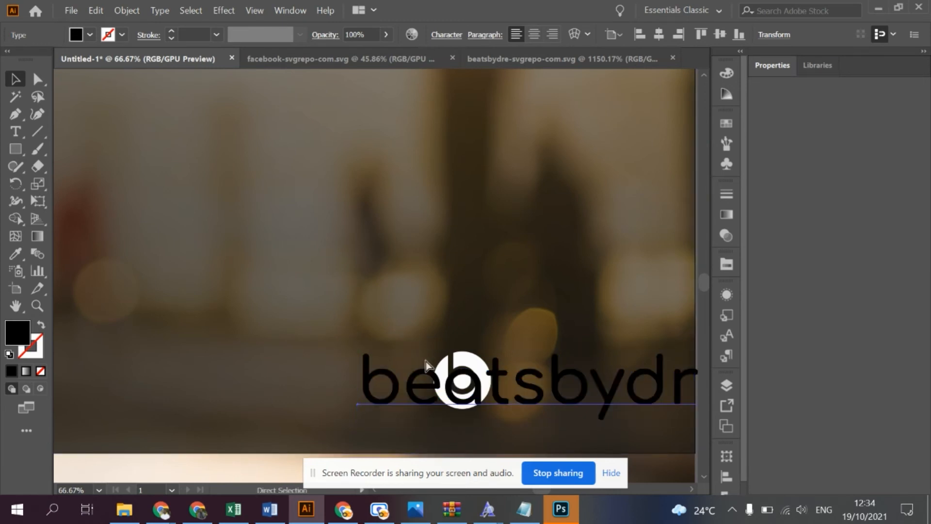
- Rearrange the handle near the poster's lower-right corner, with the Beats logo directly to the left of the beatsbydre text
key(ctrl+0)
drag(588, 416, 353, 428)
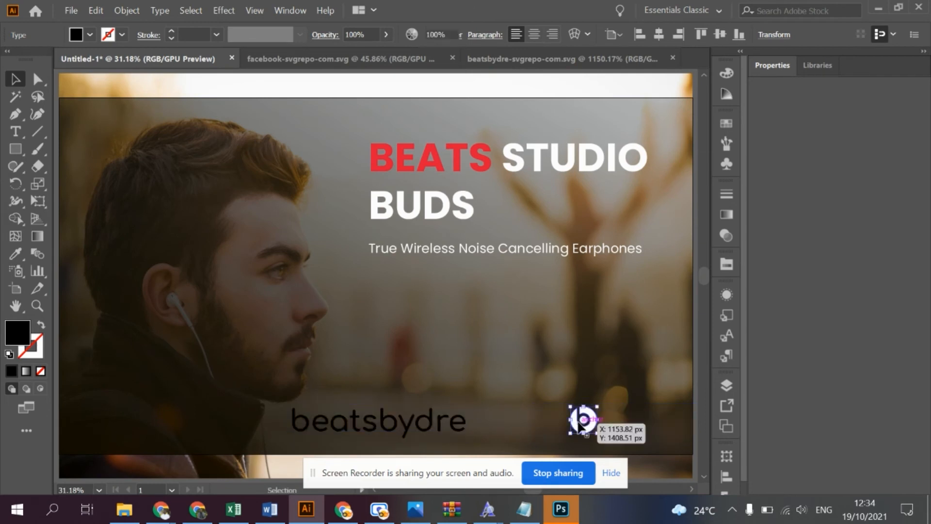
double_click(583, 420)
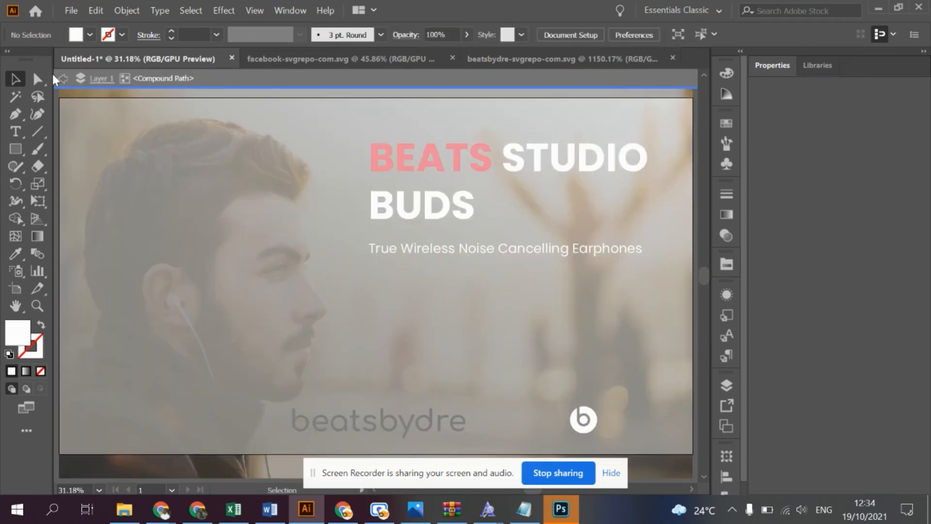
click(65, 80)
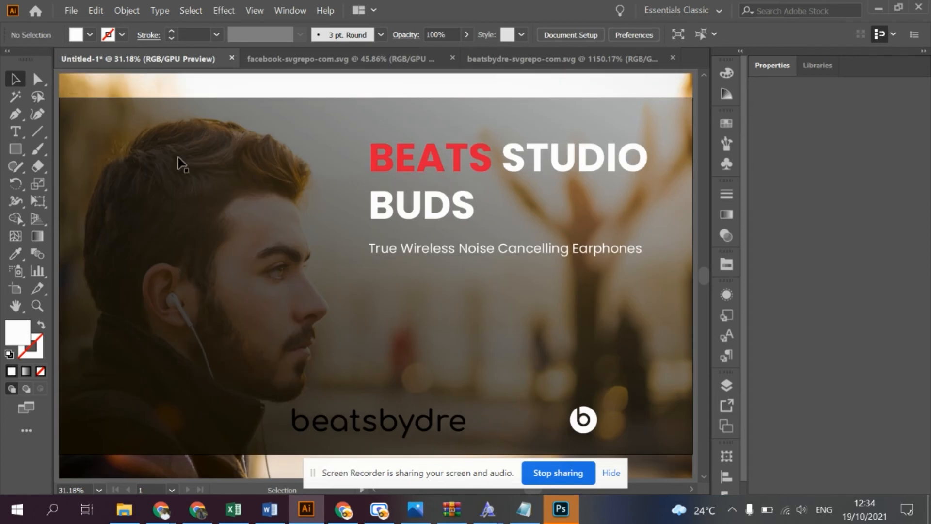
click(595, 422)
drag(597, 421, 579, 419)
key(ctrl+z)
drag(584, 420, 649, 421)
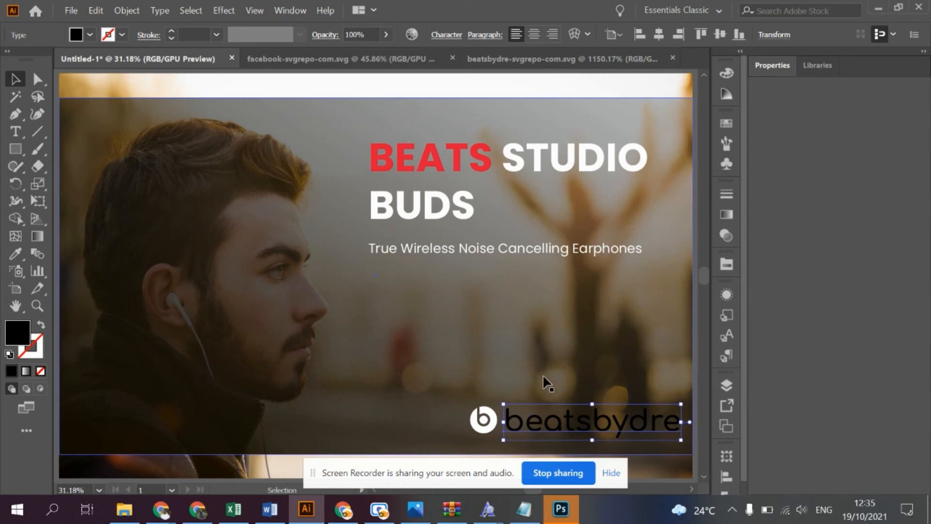
- Reduce the font size of the whole beatsbydre text to 59 pt
double_click(655, 414)
key(ctrl+a)
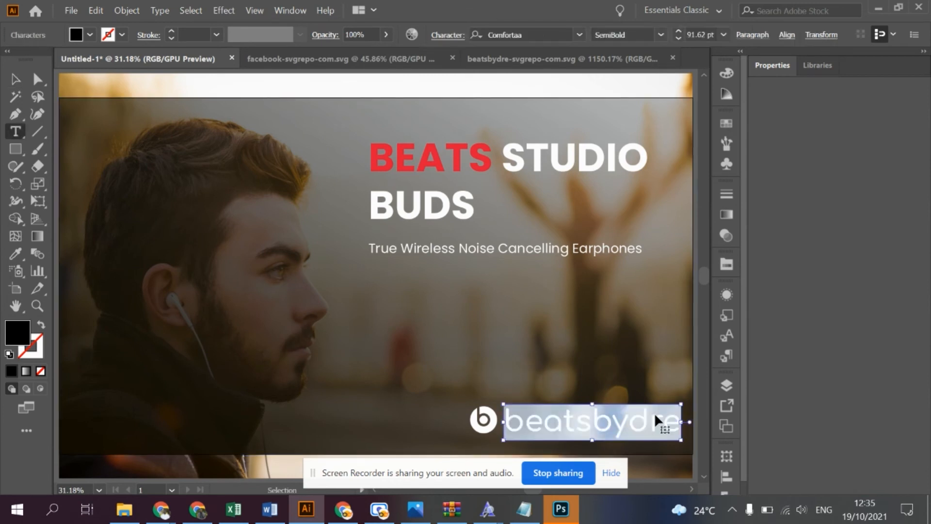
click(678, 38)
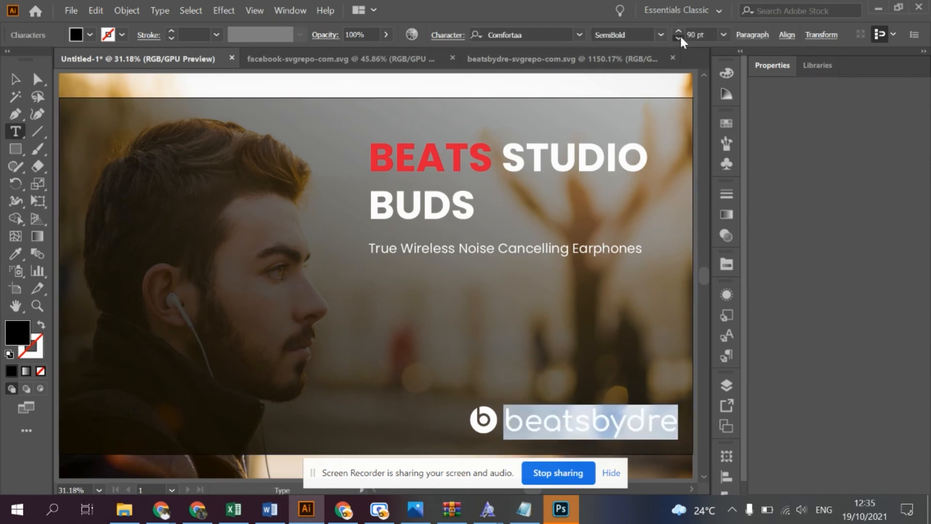
click(679, 37)
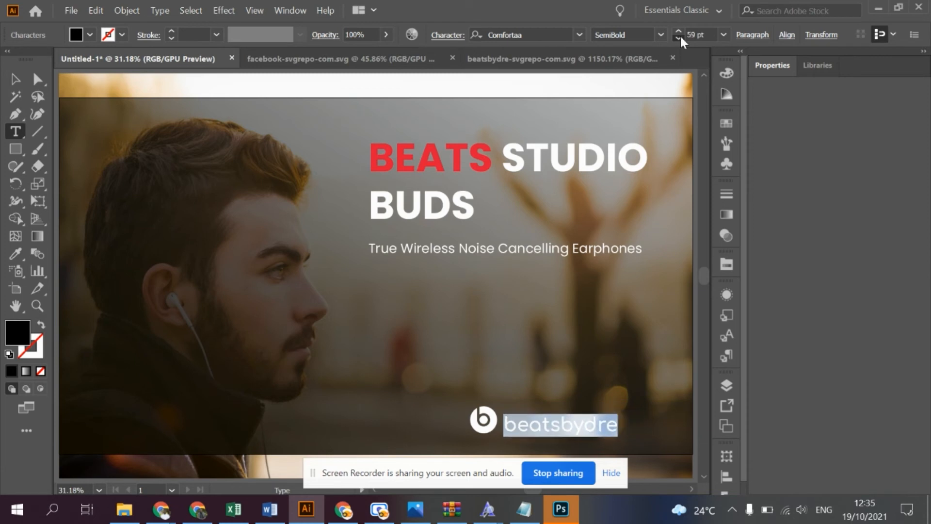
- Reduce the font size of the whole beatsbydre text to 30 pt
click(679, 38)
click(678, 38)
click(678, 38)
click(679, 38)
click(679, 37)
click(678, 38)
click(678, 38)
click(679, 38)
click(678, 38)
click(678, 38)
click(679, 37)
click(679, 37)
click(678, 38)
click(678, 31)
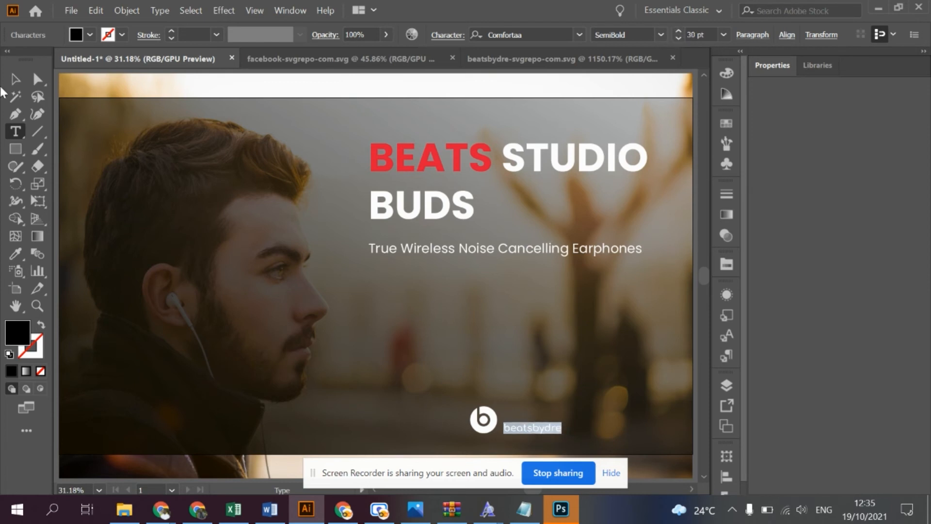
- Vertically center the Beats logo and the beatsbydre text with each other, aligning to the selection instead of the artboard
click(16, 83)
drag(557, 429, 480, 426)
key(ctrl+a)
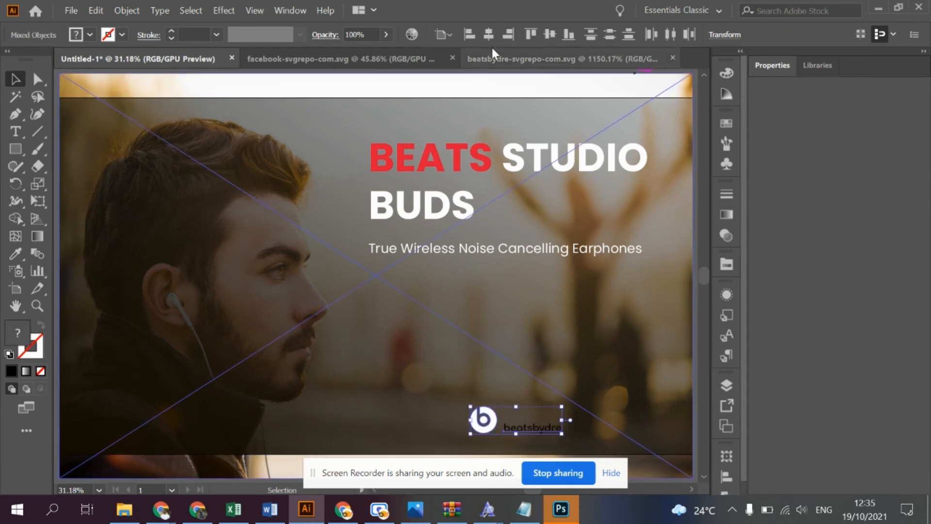
click(445, 35)
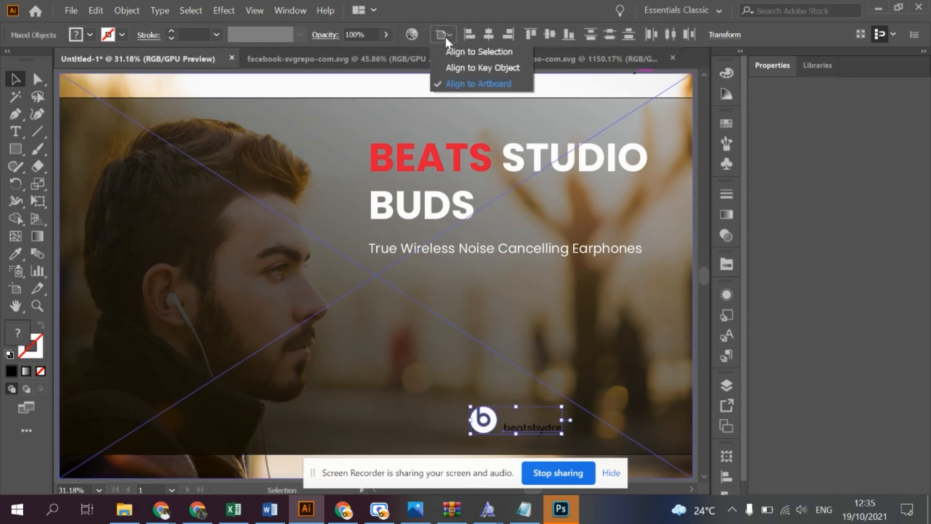
click(471, 52)
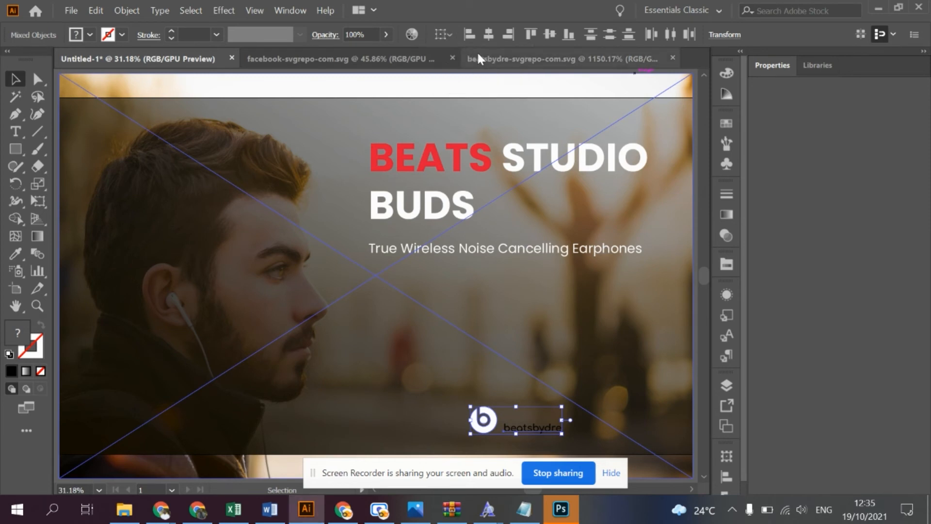
click(550, 34)
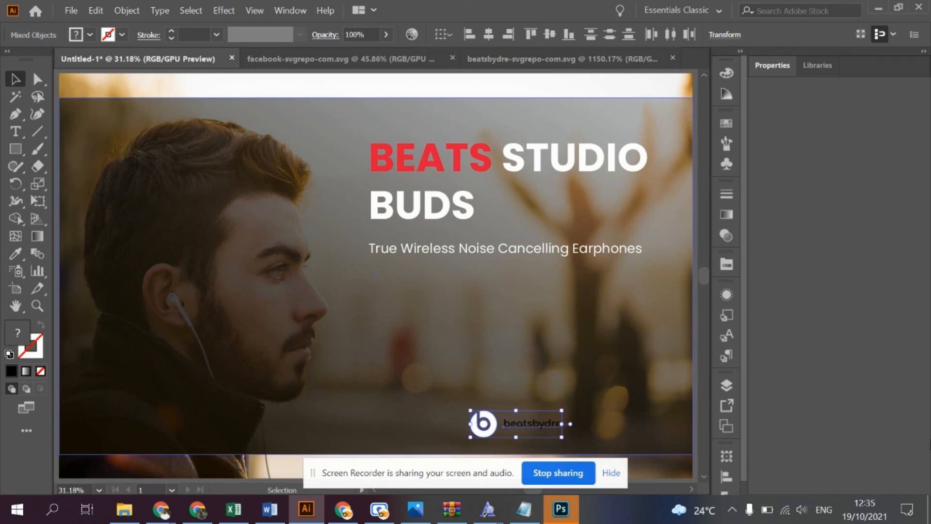
- Color the "beatsby" part of the handle text white
click(536, 430)
double_click(533, 423)
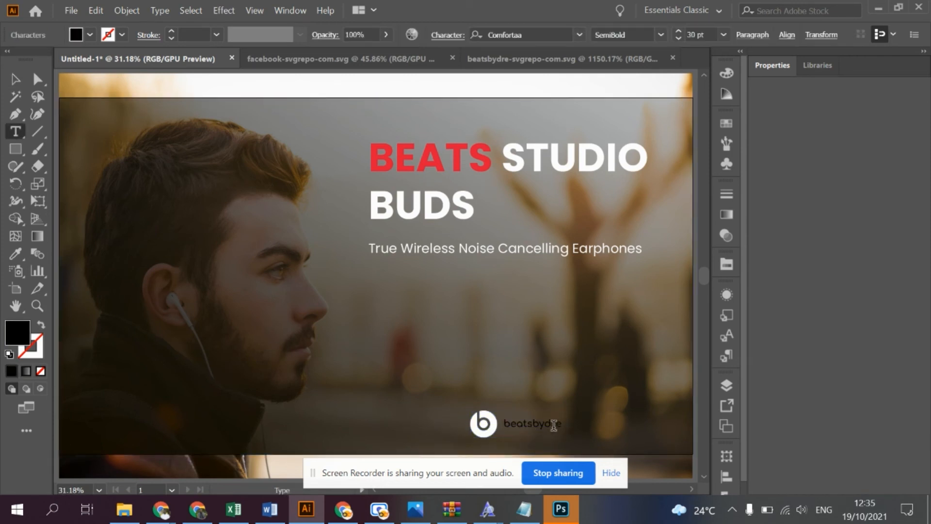
drag(545, 423, 459, 419)
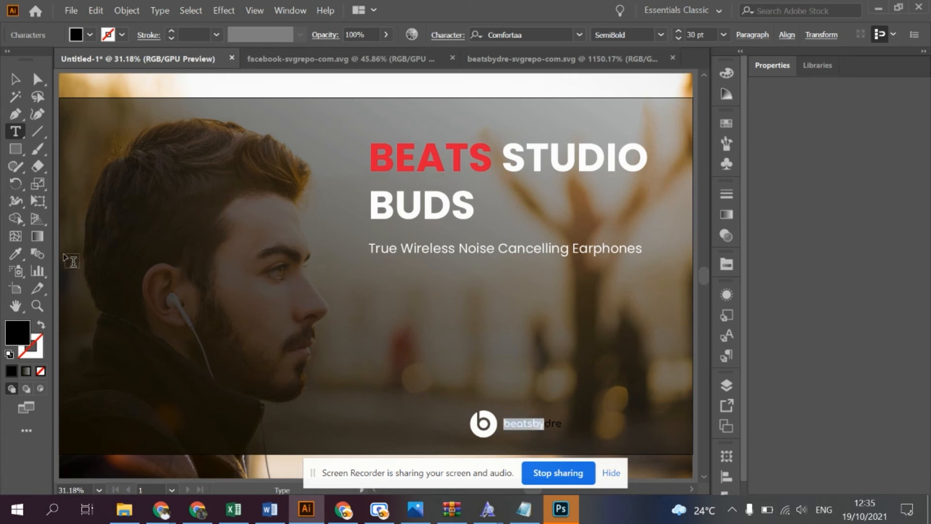
click(14, 257)
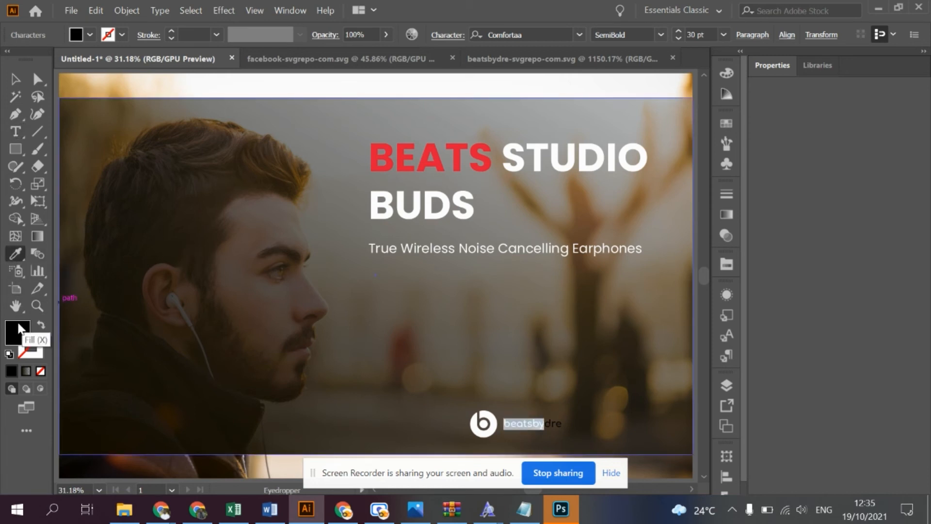
mouse_move(105, 104)
mouse_down()
mouse_move(5, 16)
mouse_move(5, 44)
mouse_up()
click(361, 59)
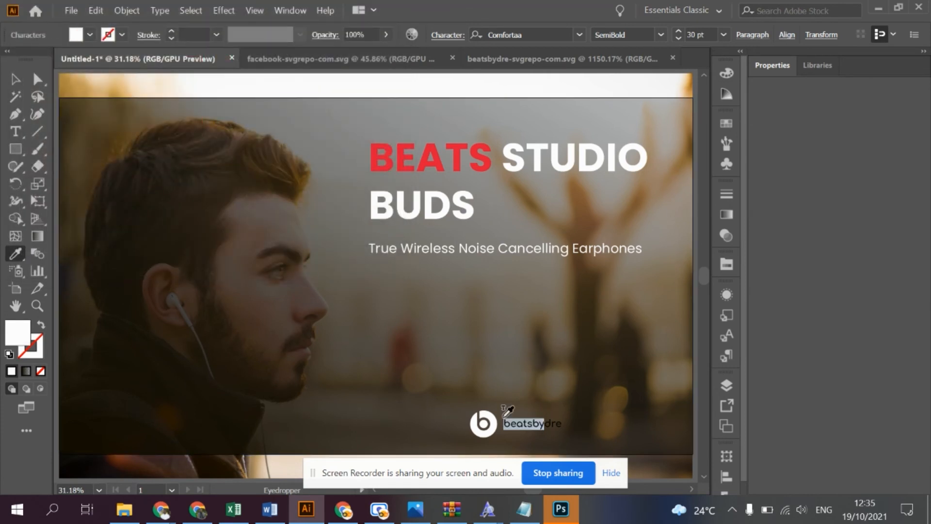
- Color the "dre" part of the handle red by sampling the red square beside the artboard
click(15, 78)
click(516, 420)
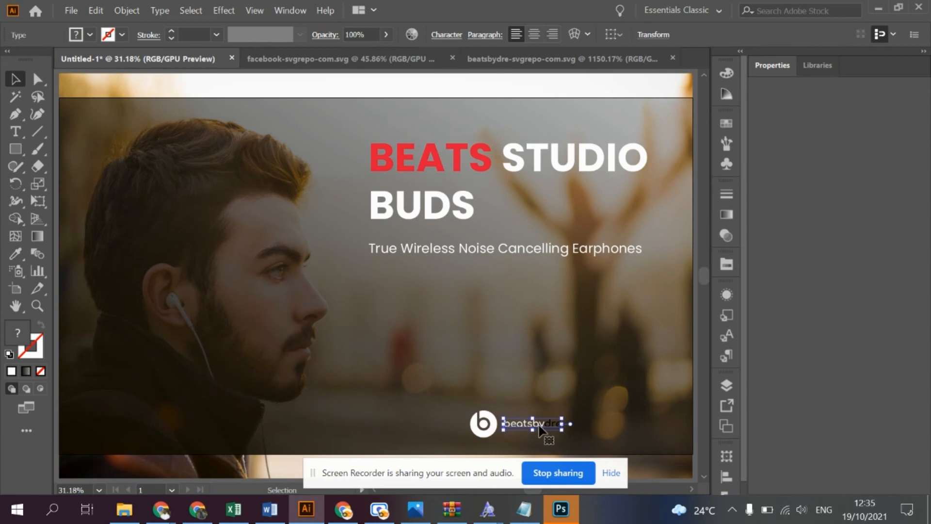
double_click(539, 425)
double_click(536, 421)
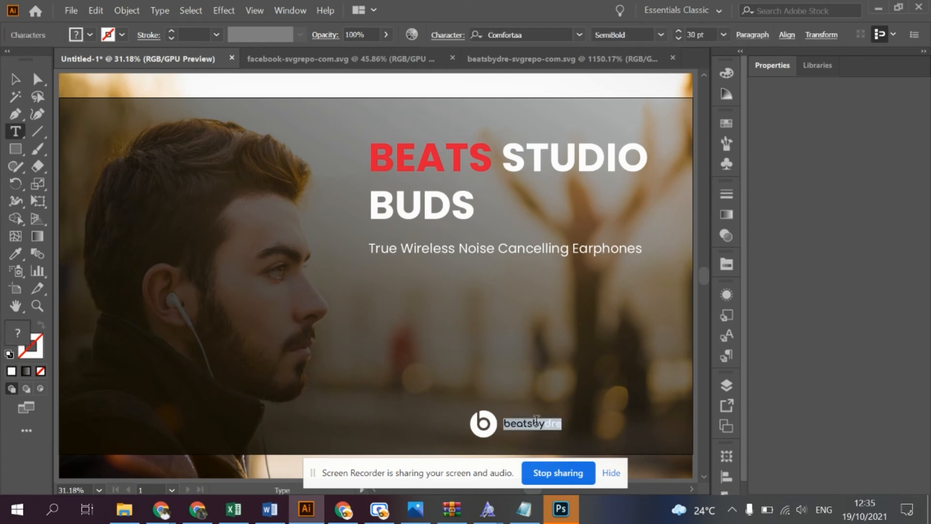
drag(546, 423, 600, 431)
click(549, 422)
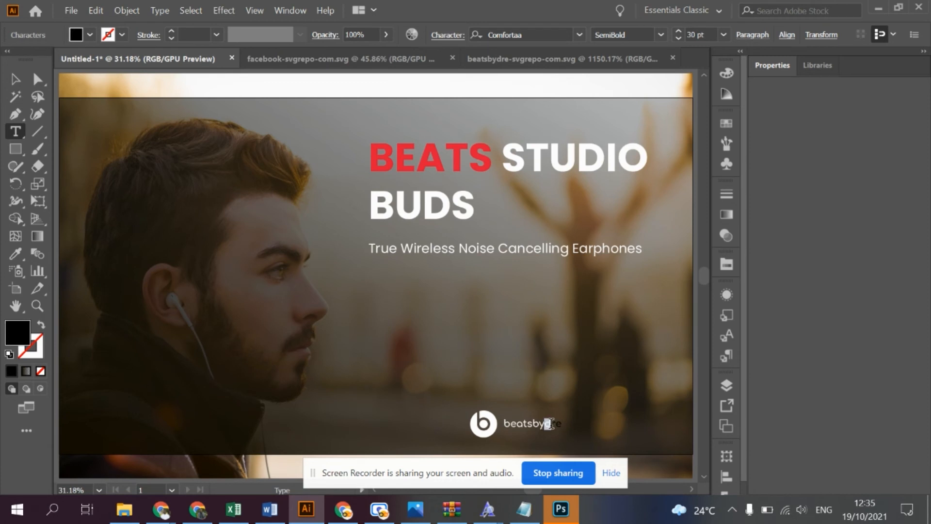
click(15, 253)
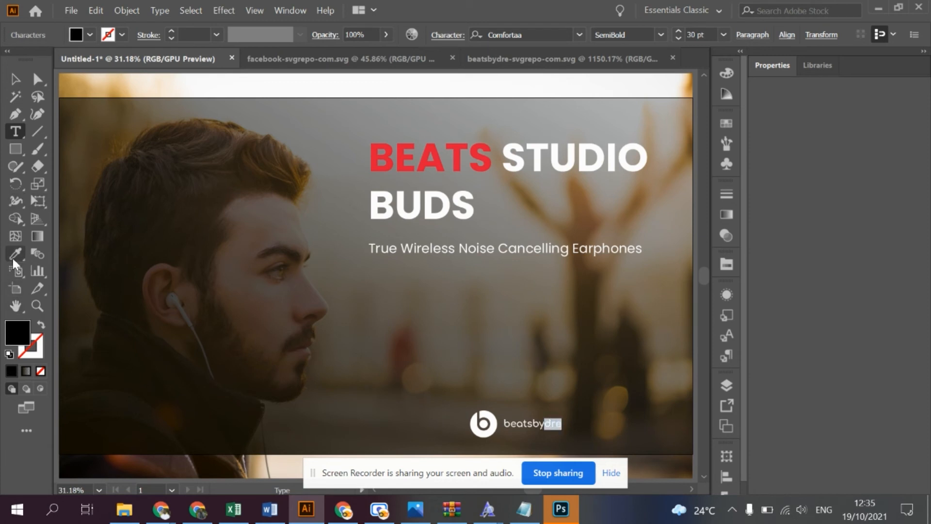
scroll(223, 246, left, 5)
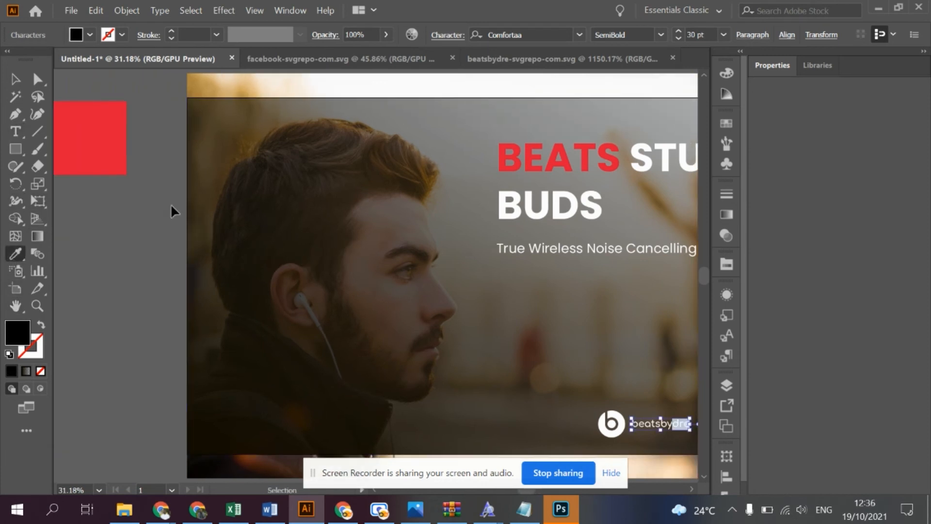
click(102, 117)
click(15, 79)
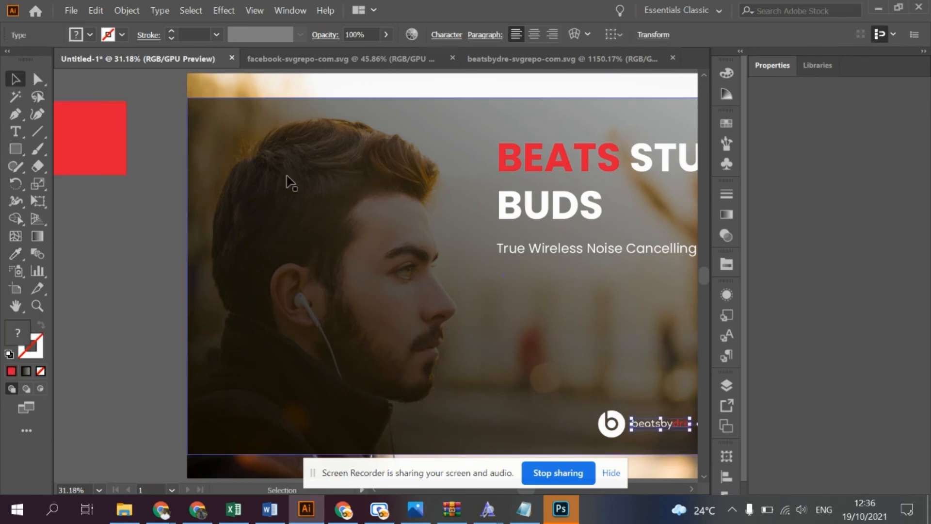
- Move the Beats logo and beatsbydre text together horizontally into the poster's lower-right corner
scroll(290, 182, right, 5)
click(356, 349)
click(519, 423)
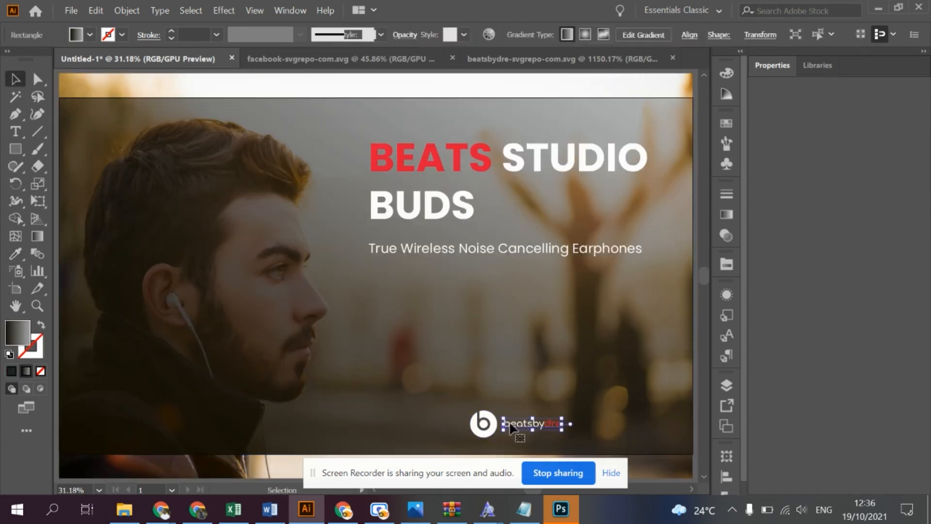
shift+click(483, 425)
drag(483, 425, 590, 425)
click(586, 370)
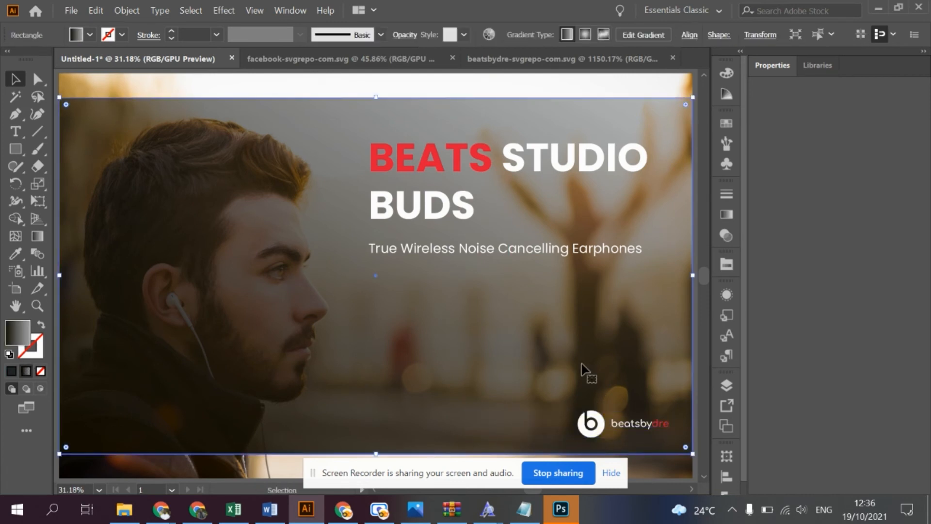
- Add a "$ 14.00" price text below the tagline
click(14, 132)
click(391, 324)
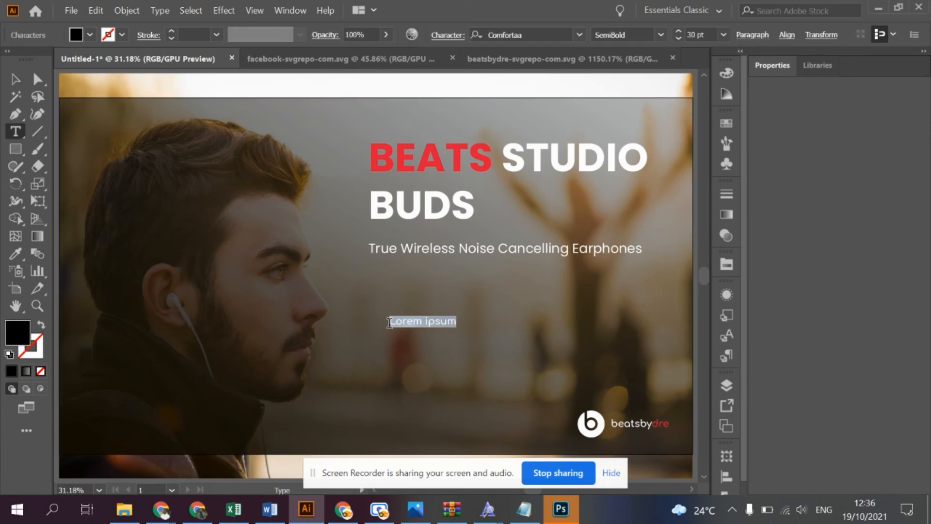
text(b)
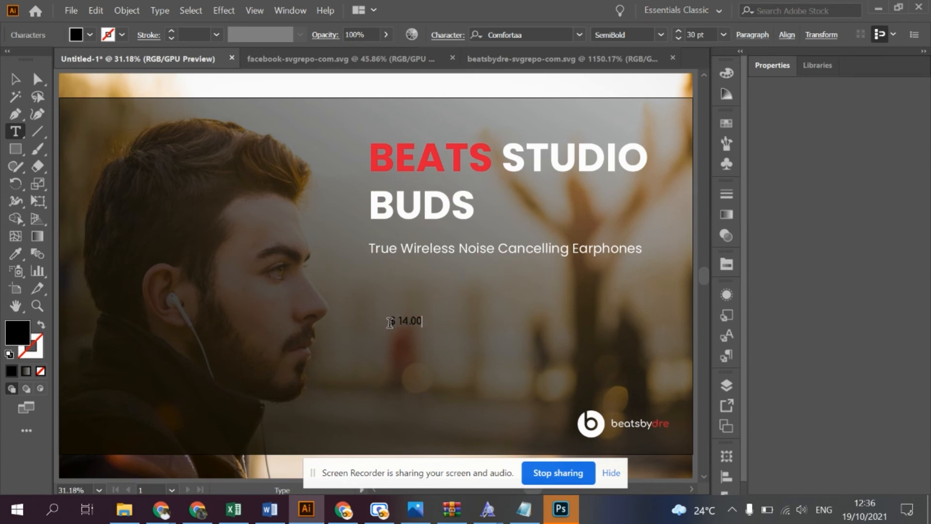
- Set the whole $ 14.00 text in Poppins Bold at 40 pt
key(ctrl+a)
click(553, 34)
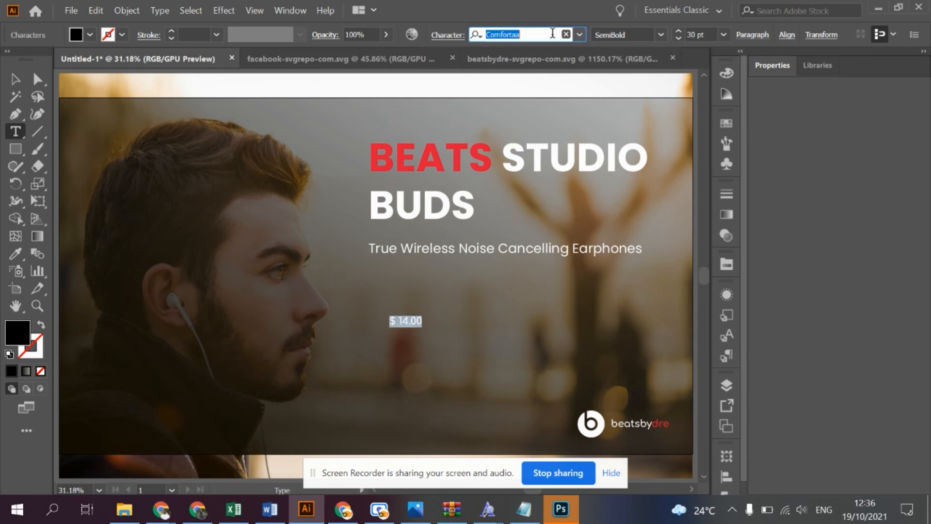
text(popp)
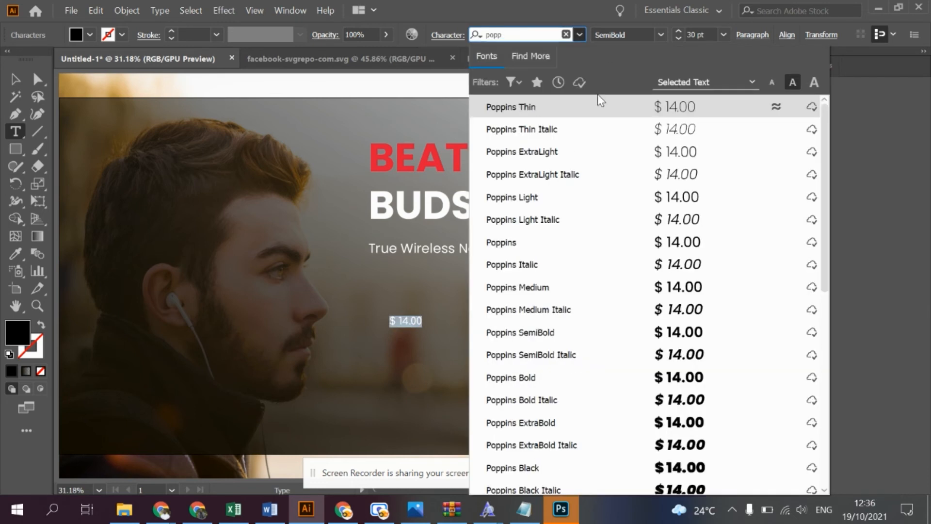
key(Down)
key(Down)
key(Down)
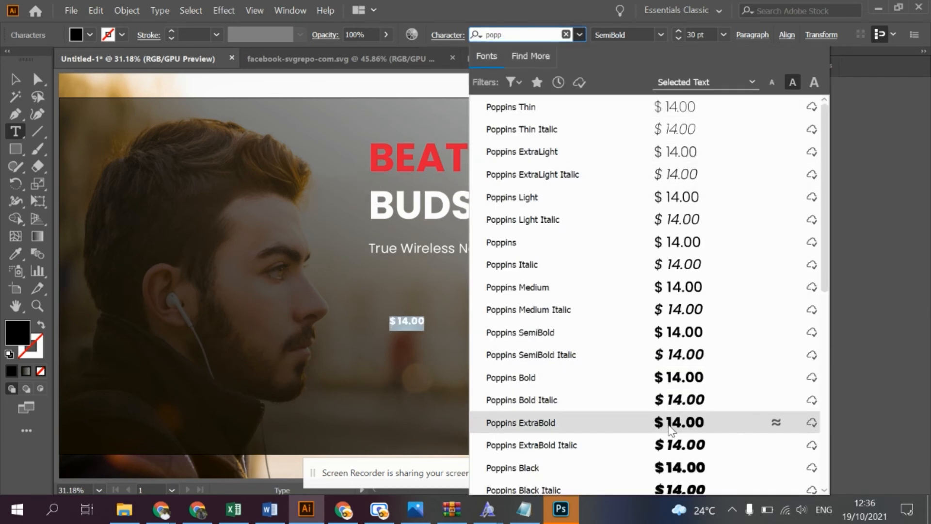
click(677, 386)
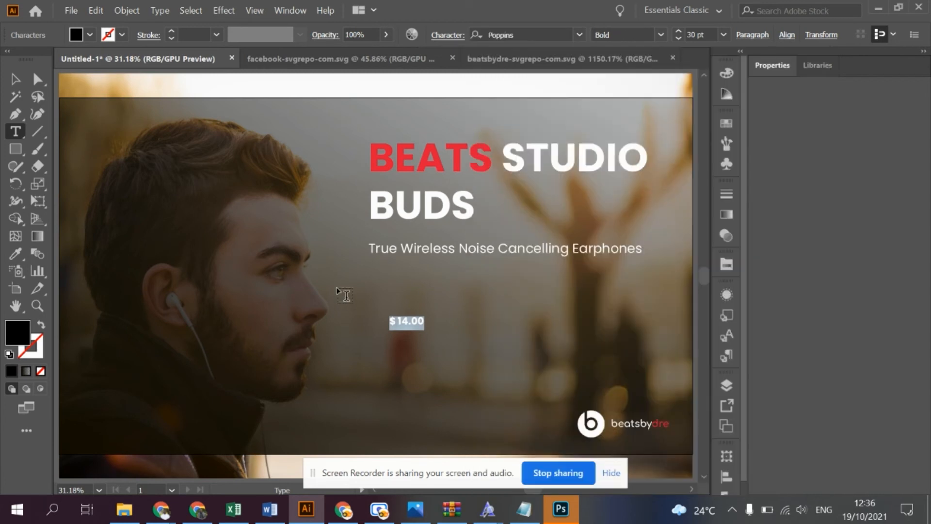
click(677, 31)
click(678, 31)
click(677, 31)
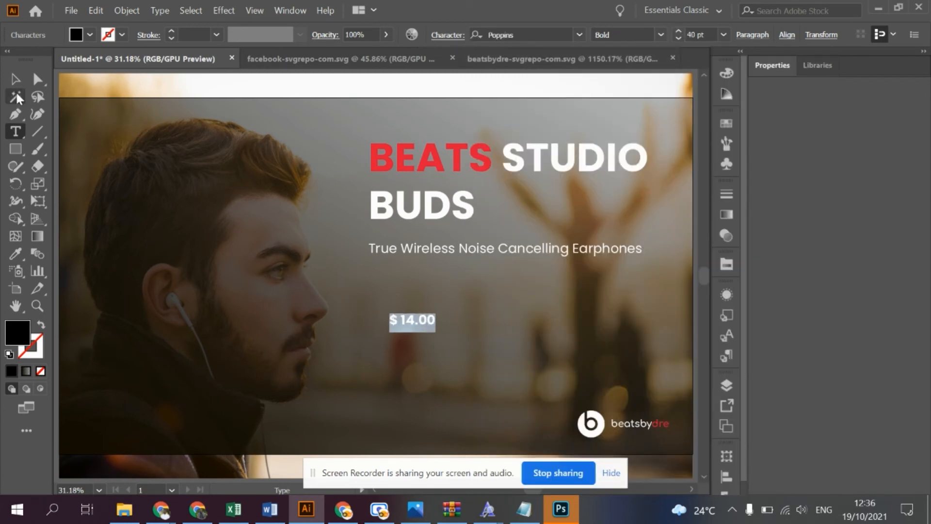
- Color the $ 14.00 text red by sampling the red square beside the artboard
scroll(307, 275, up, 2)
scroll(306, 276, up, 2)
scroll(307, 275, down, 5)
scroll(307, 275, up, 3)
scroll(299, 274, down, 5)
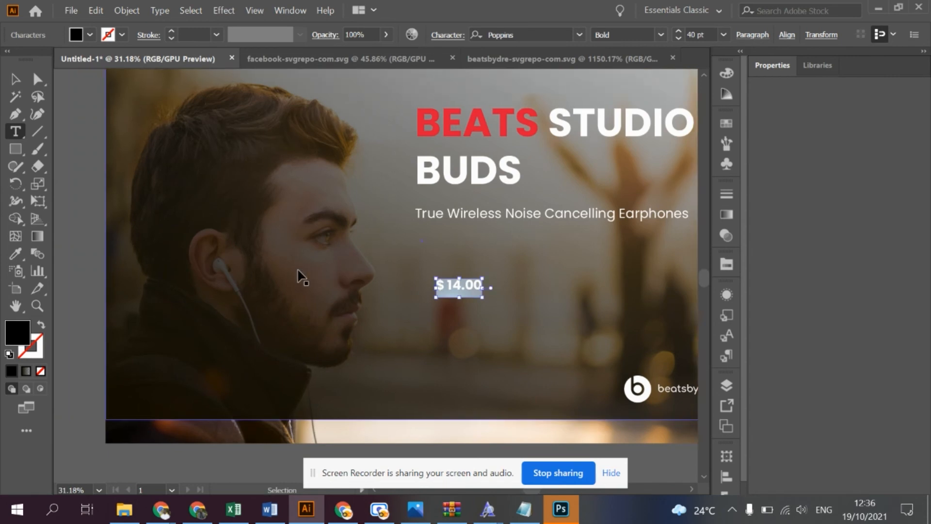
scroll(301, 276, left, 6)
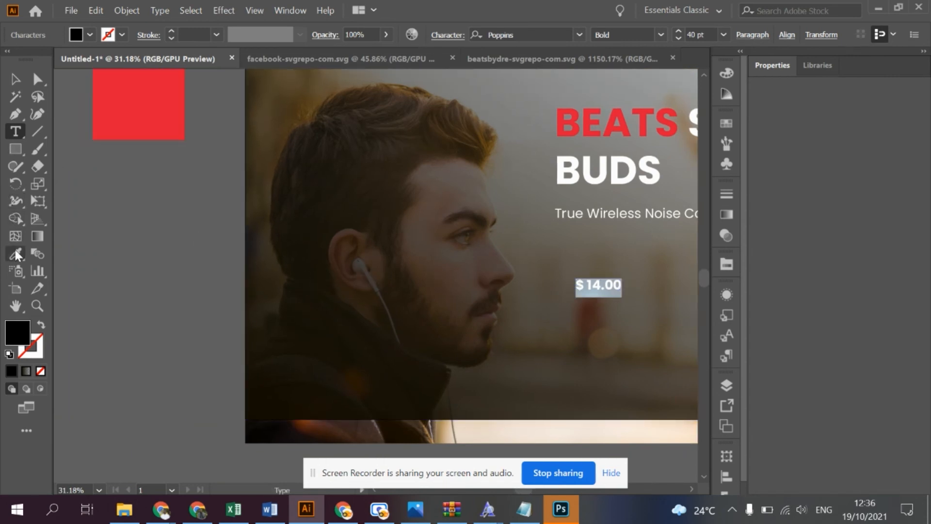
click(16, 253)
click(125, 95)
click(15, 78)
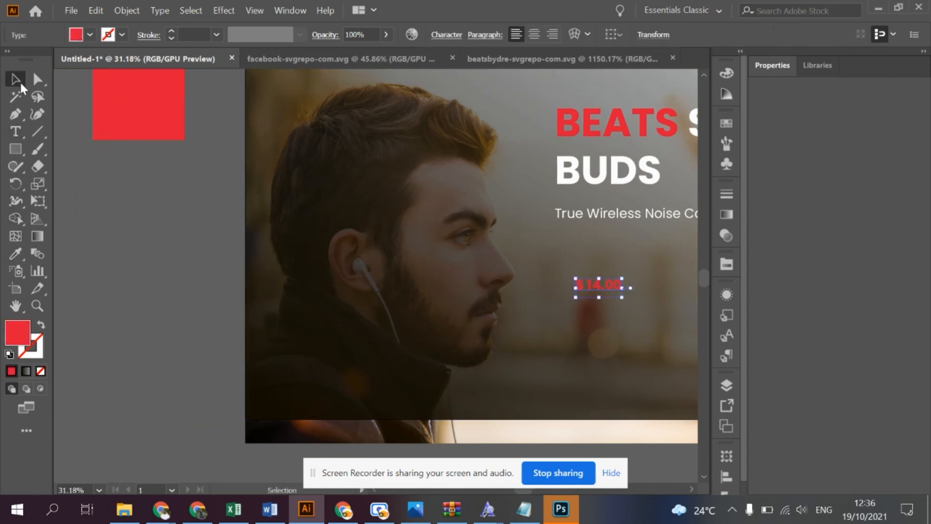
click(112, 210)
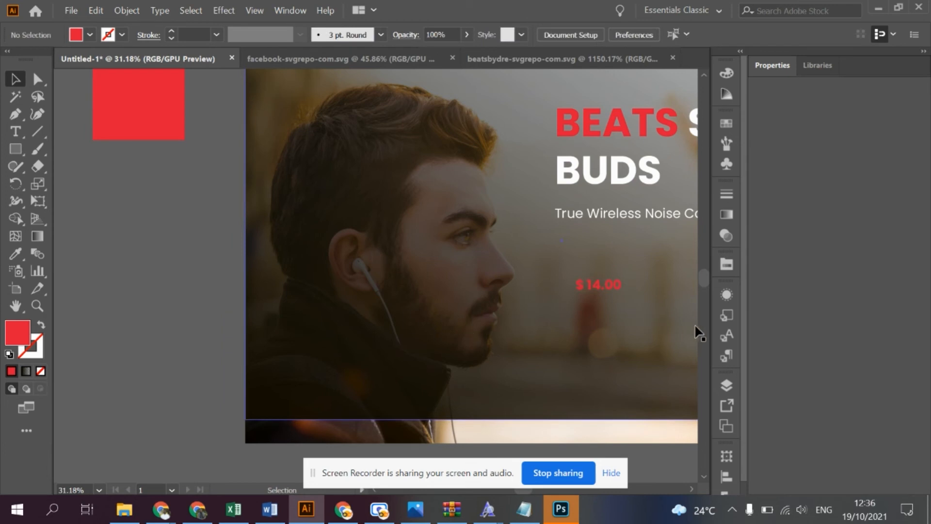
- Move the $ 14.00 text up toward the tagline and place a white rectangle behind it, starting at the tagline's left edge
drag(605, 286, 606, 258)
click(14, 147)
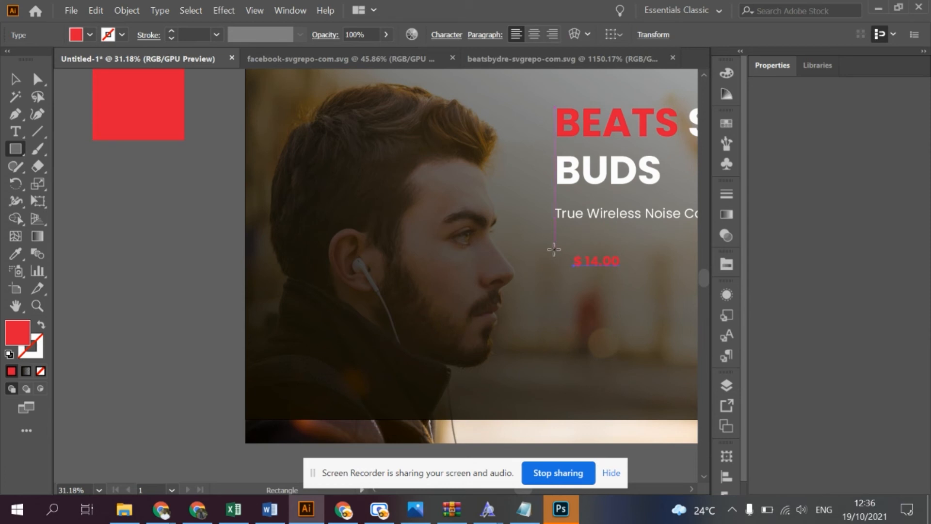
drag(554, 249, 634, 275)
key(ctrl)
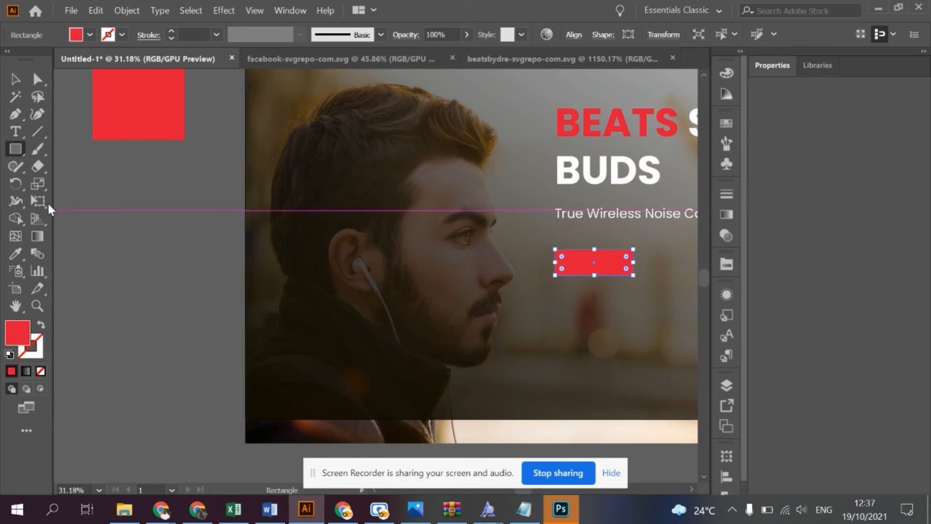
drag(19, 77, 9, 37)
click(362, 62)
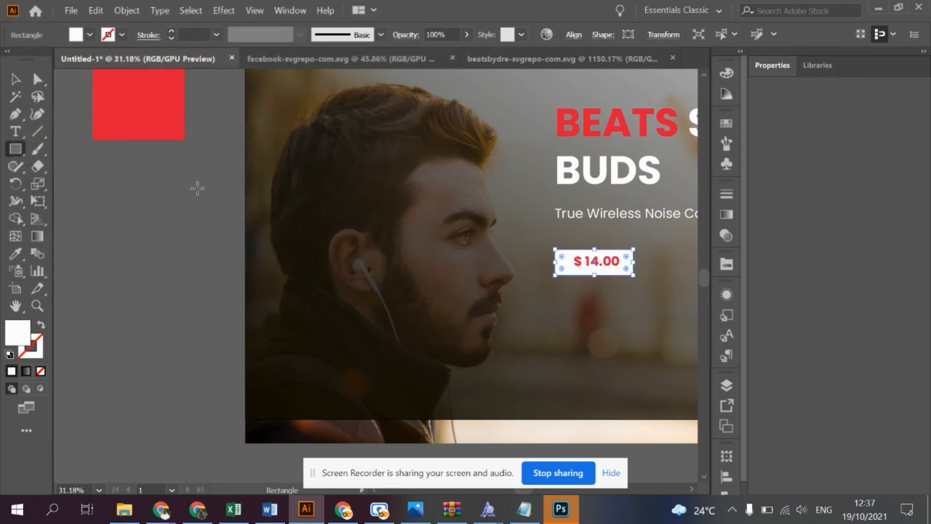
- Center the $ 14.00 text and the white rectangle on each other
click(15, 79)
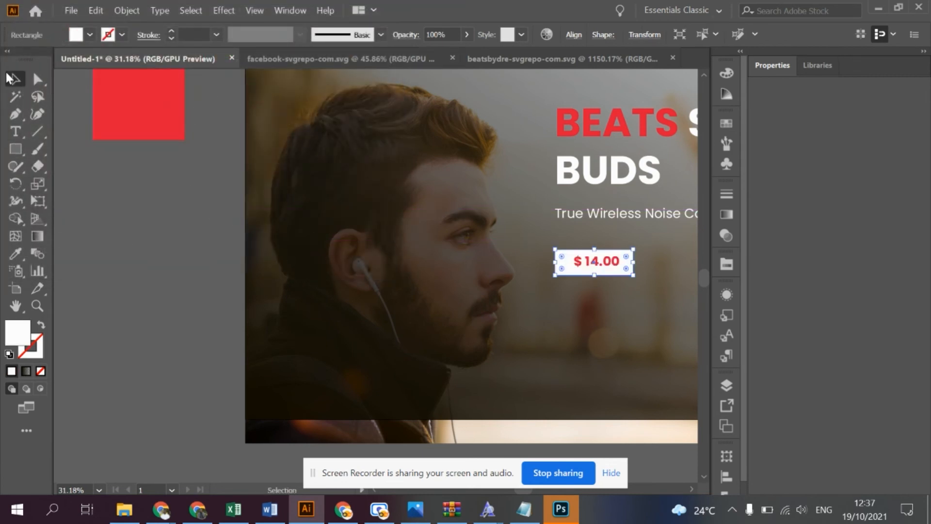
click(604, 260)
shift+click(628, 268)
click(493, 37)
click(488, 37)
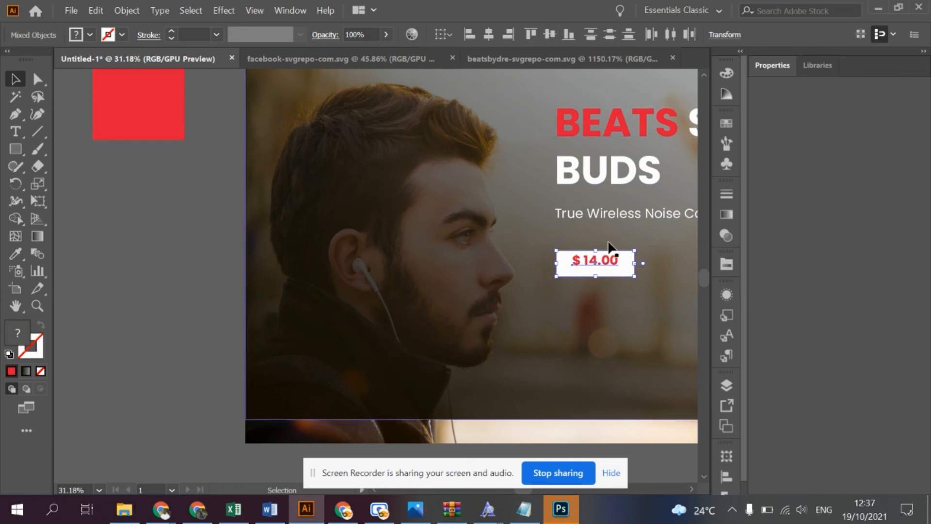
click(224, 250)
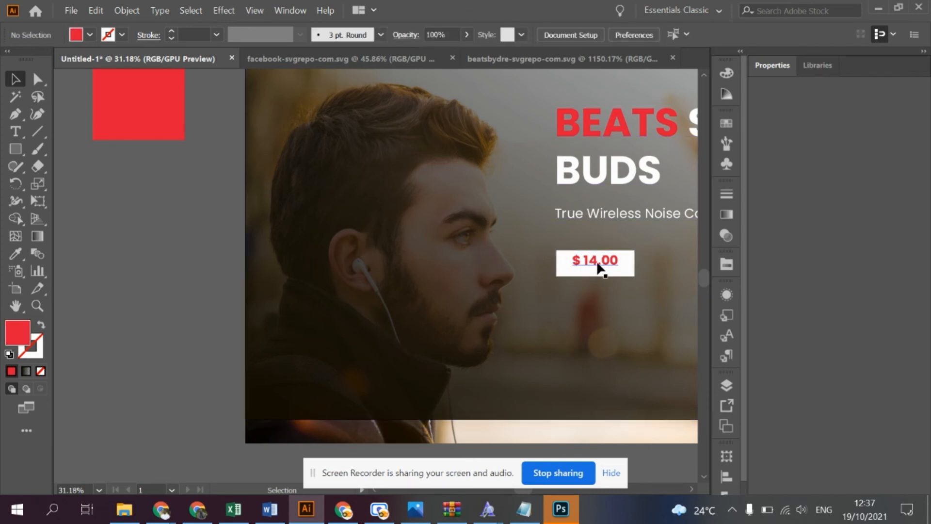
scroll(600, 262, up, 1)
scroll(600, 262, up, 4)
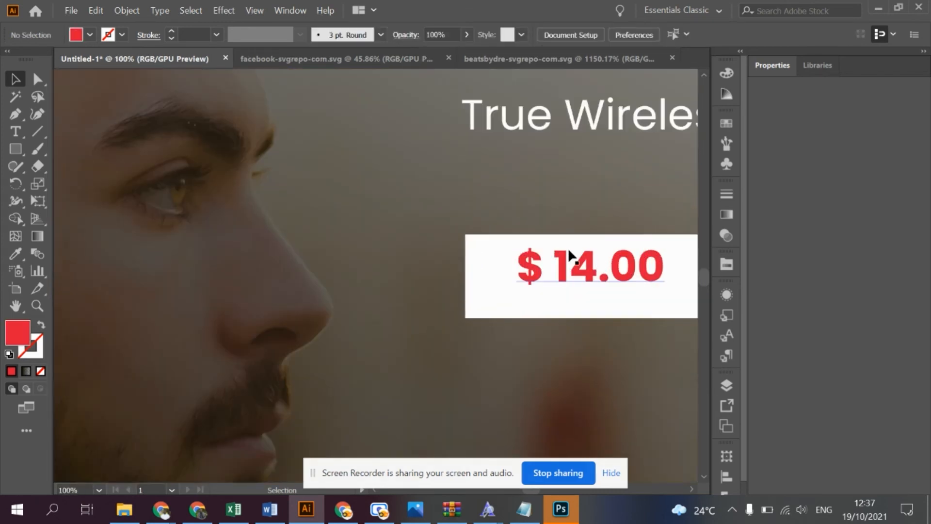
- Nudge the $ 14.00 text down so it sits vertically centered inside the white rectangle
click(578, 270)
key(shift+Down)
key(Down)
key(Down)
key(Down)
key(Down)
key(Down)
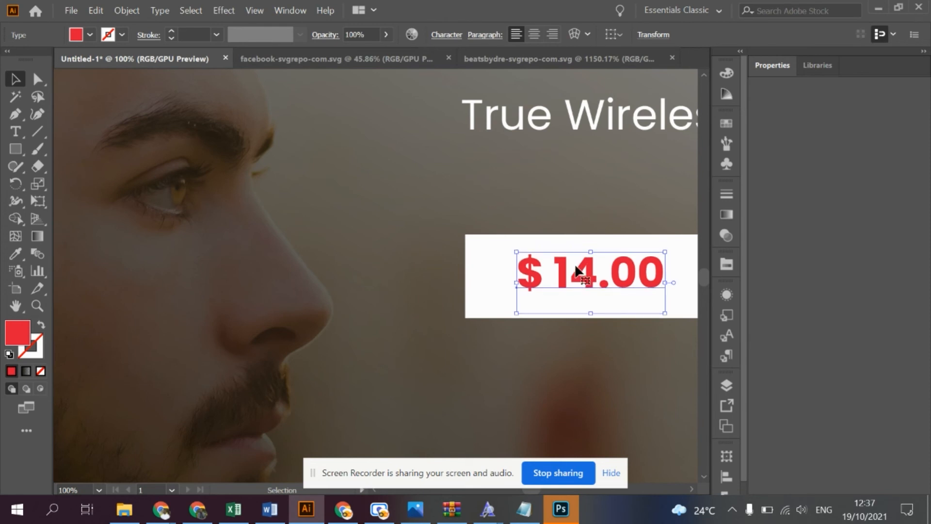
key(ctrl+0)
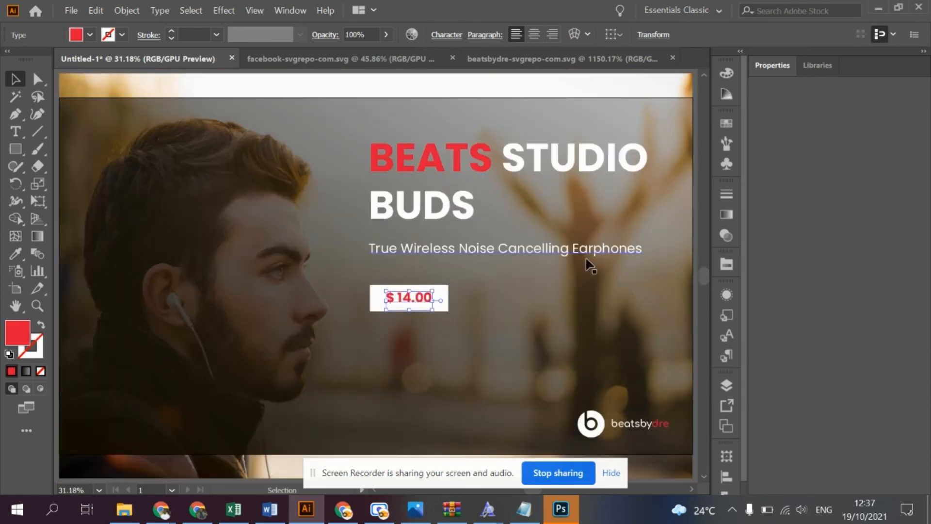
click(217, 147)
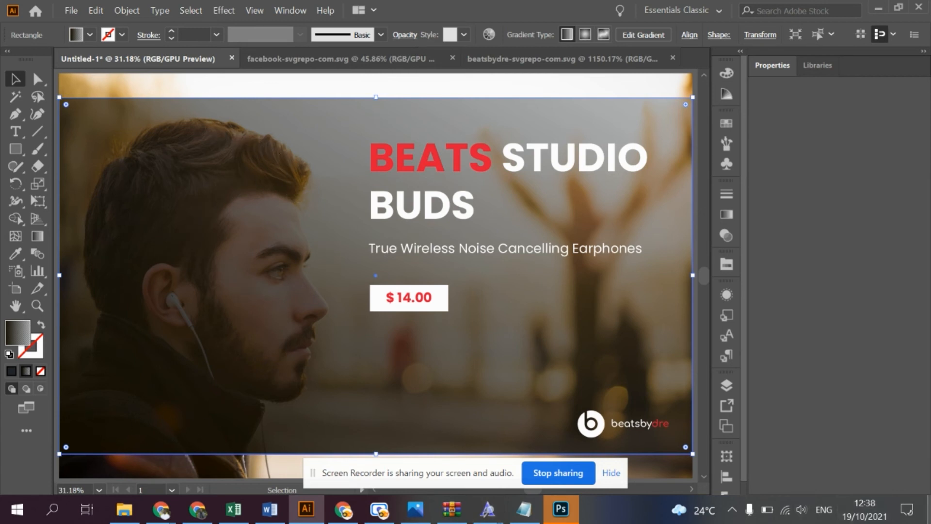
click(930, 519)
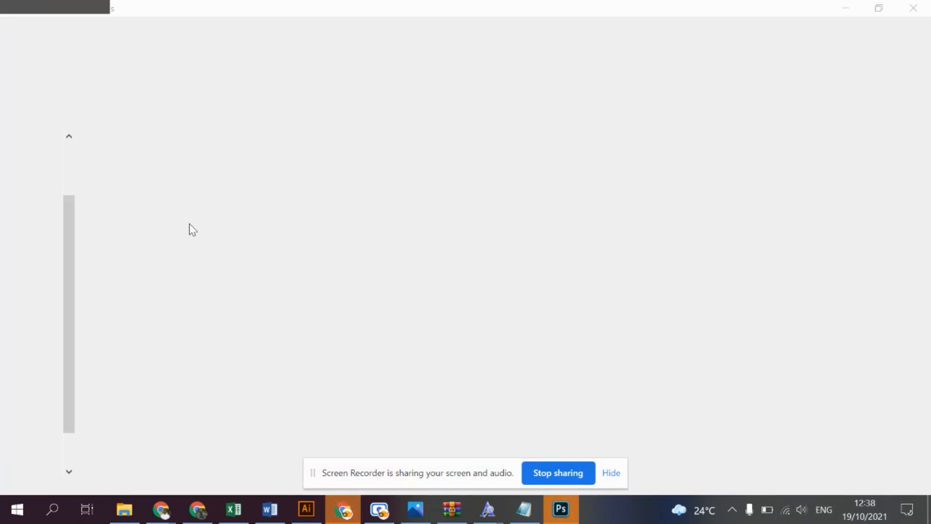
click(317, 508)
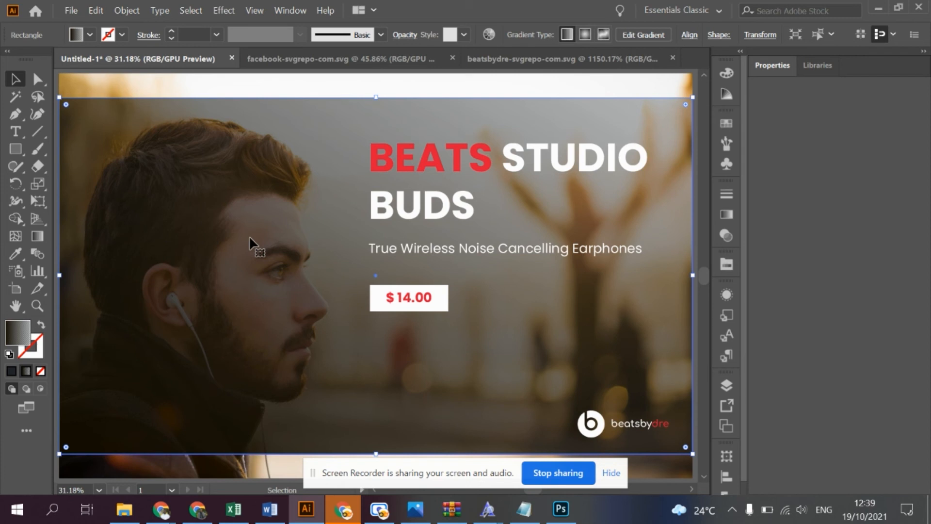
- Examine the man's ear and earphone up close, as well as the whole poster with its surroundings
click(38, 305)
click(239, 296)
click(363, 278)
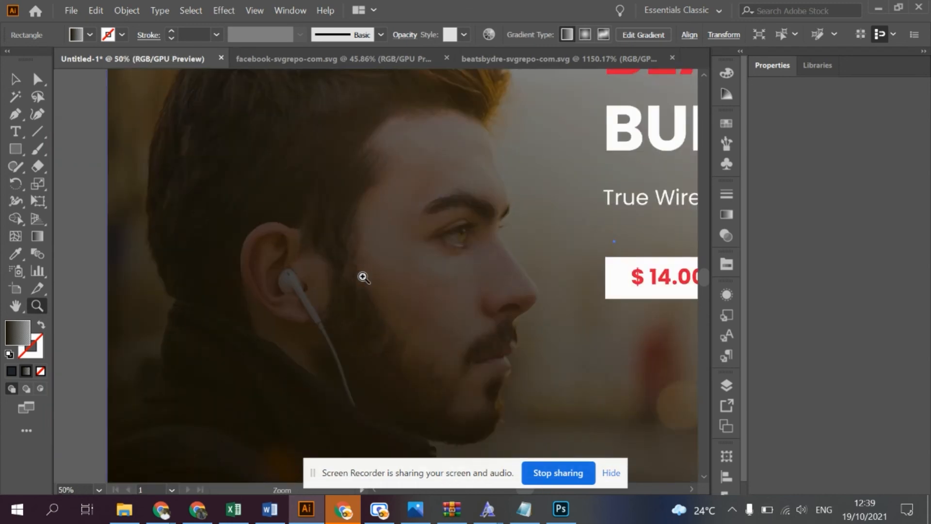
click(363, 278)
click(363, 278)
click(364, 277)
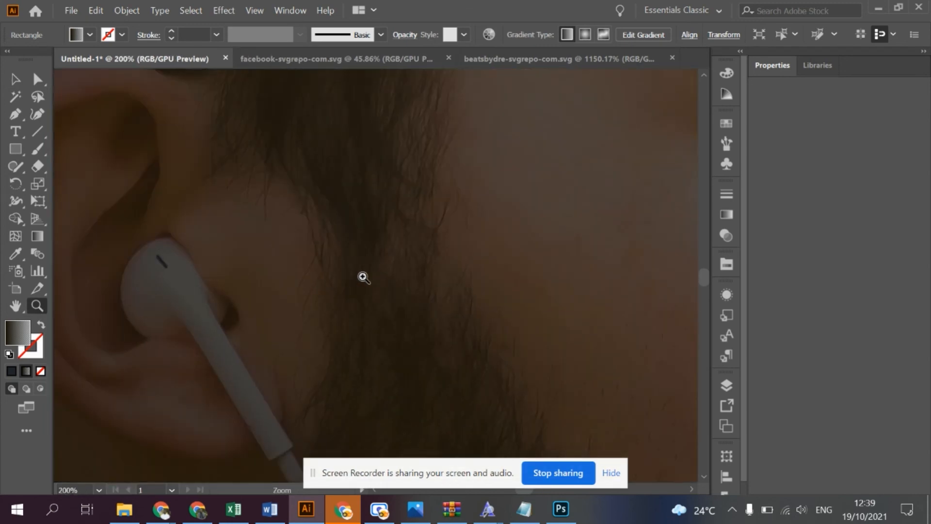
key(alt)
key(alt)
alt+click(364, 278)
alt+click(364, 277)
alt+click(363, 278)
alt+click(363, 277)
alt+click(363, 277)
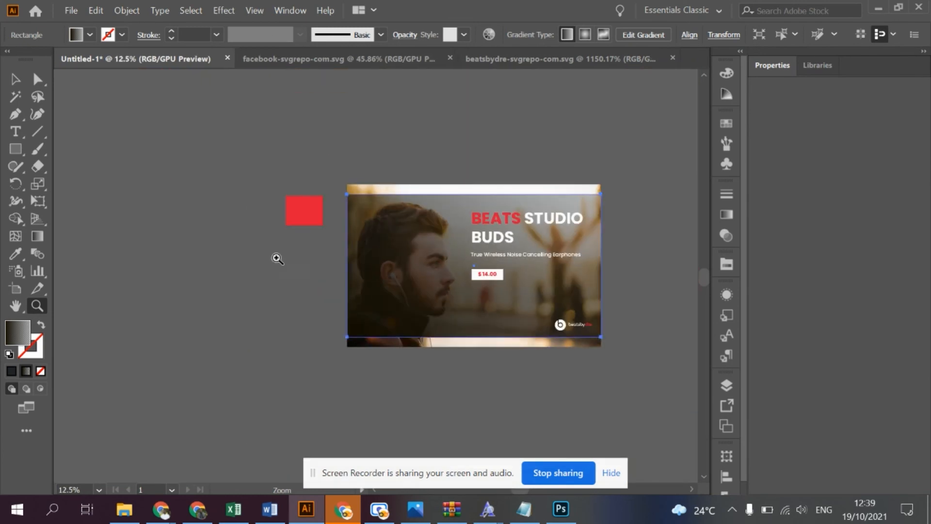
- Open the poster artboard in Save for Web (Legacy) and fit the whole design in the preview
click(10, 291)
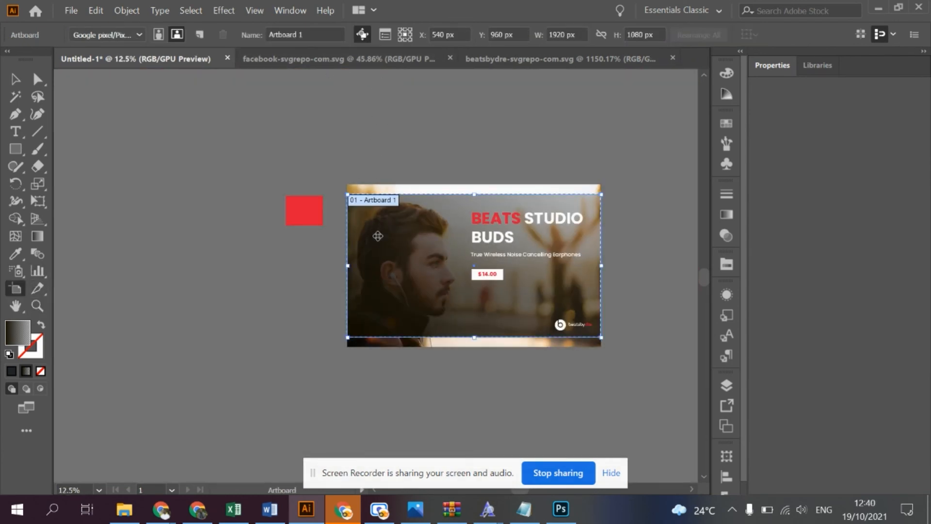
click(71, 10)
mouse_move(149, 251)
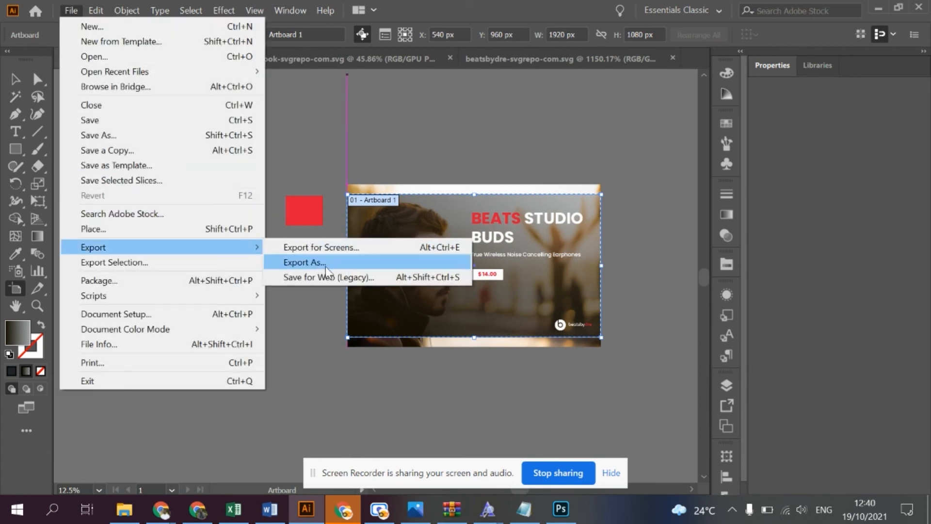
click(335, 281)
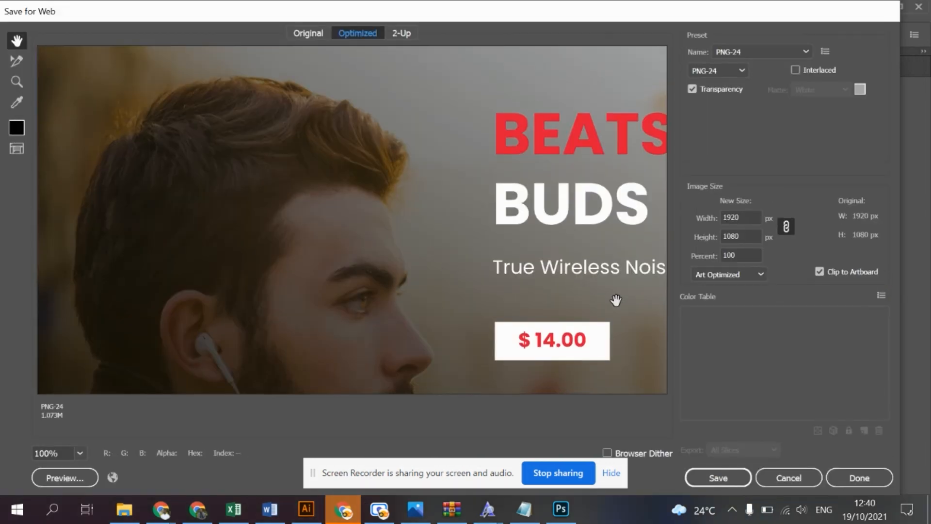
click(80, 453)
click(109, 435)
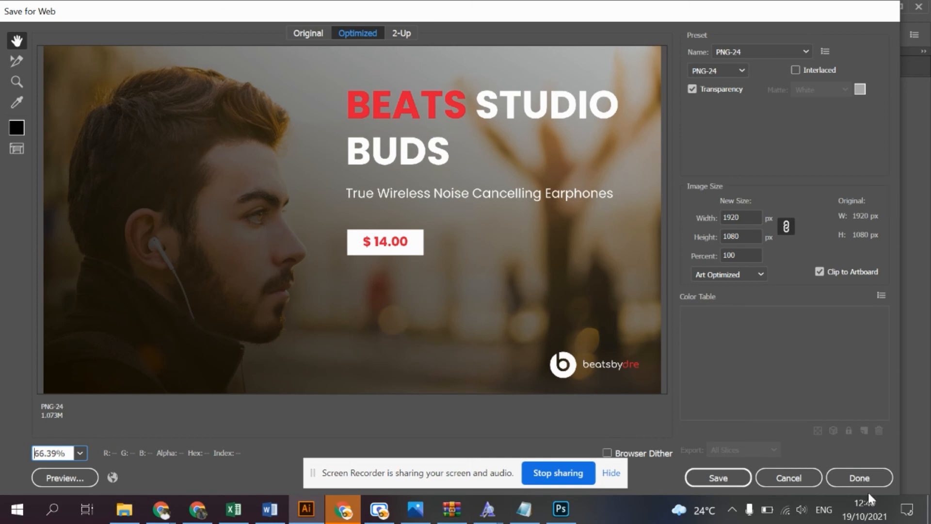
- Save the optimized PNG-24 image as Poster 3 in the Project folder on drive D:
click(718, 478)
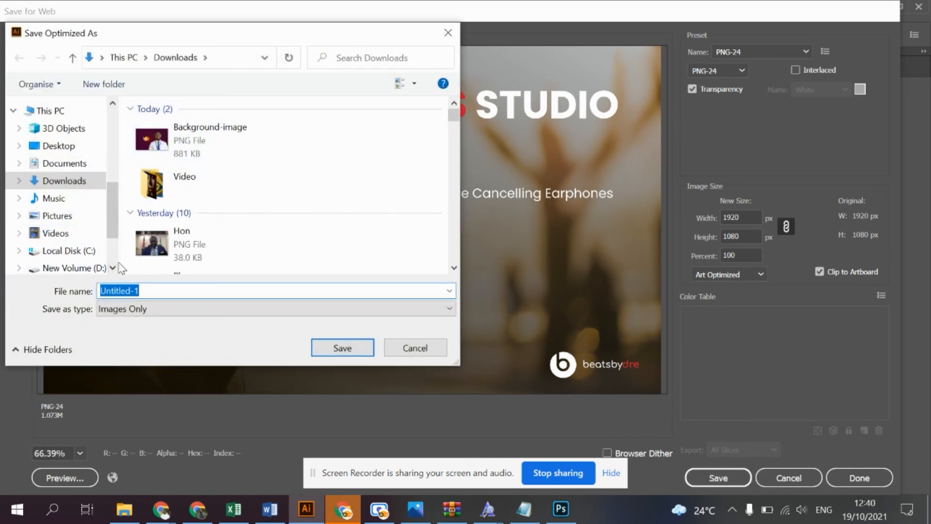
scroll(112, 268, down, 1)
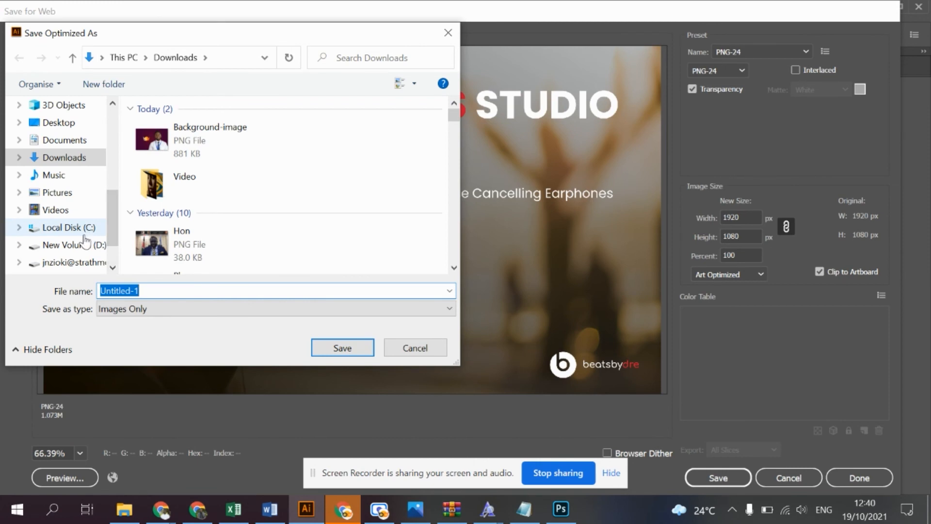
click(85, 243)
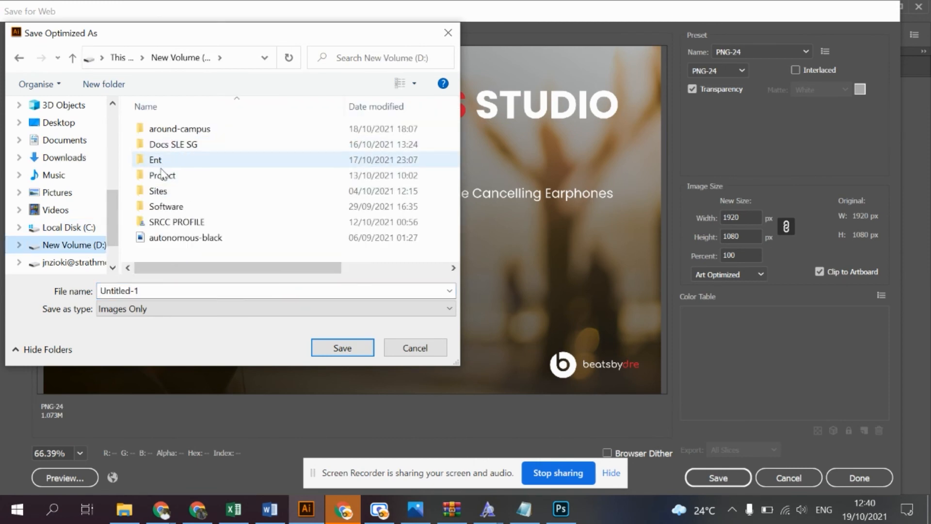
double_click(162, 175)
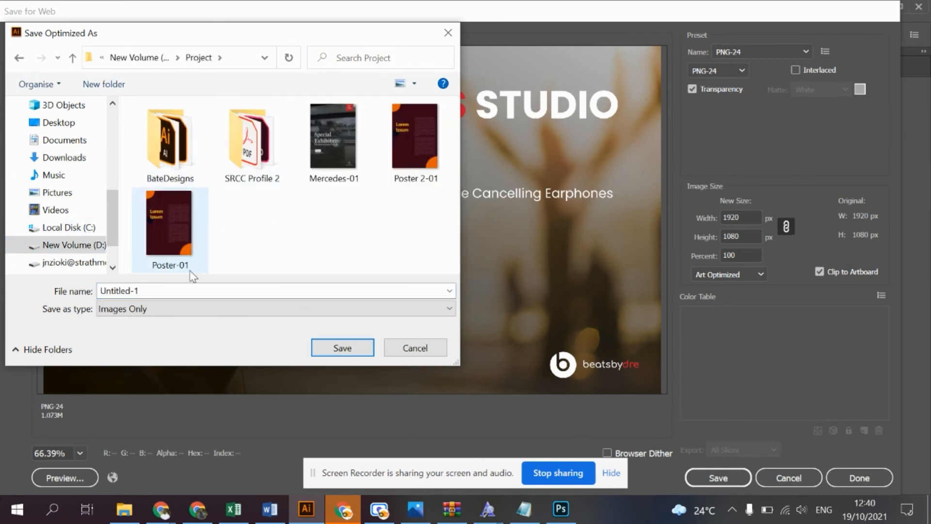
click(187, 288)
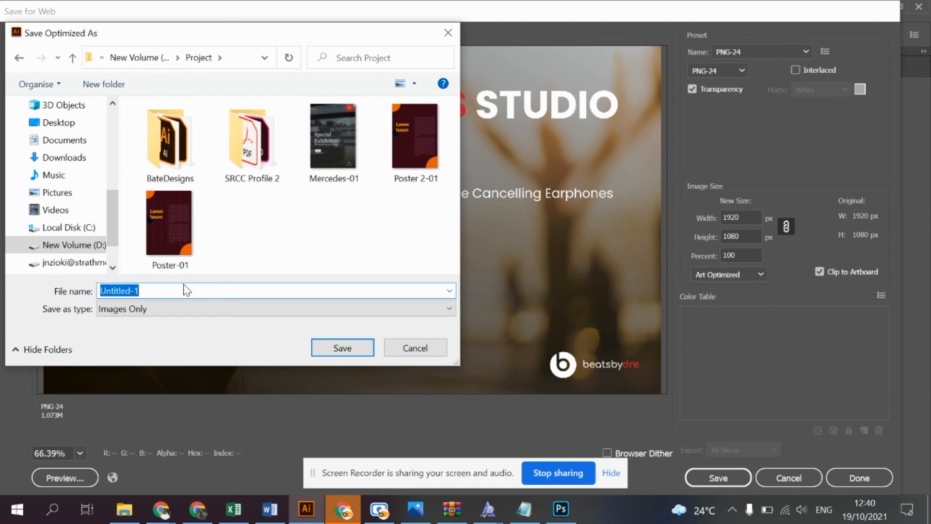
text(Poster )
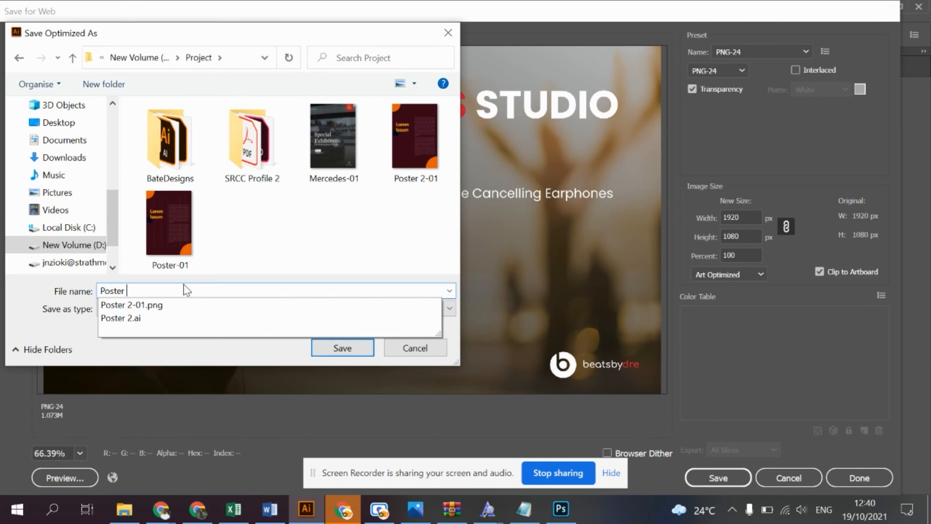
text(3)
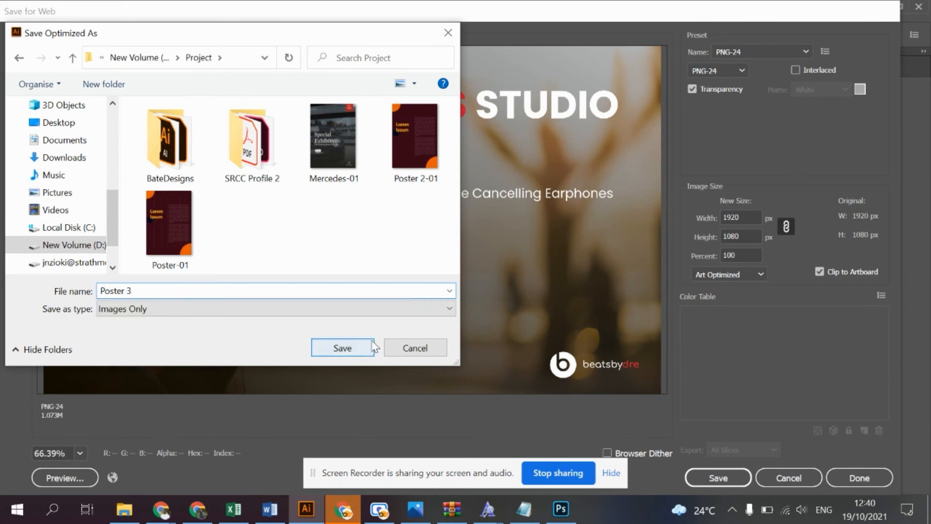
click(344, 346)
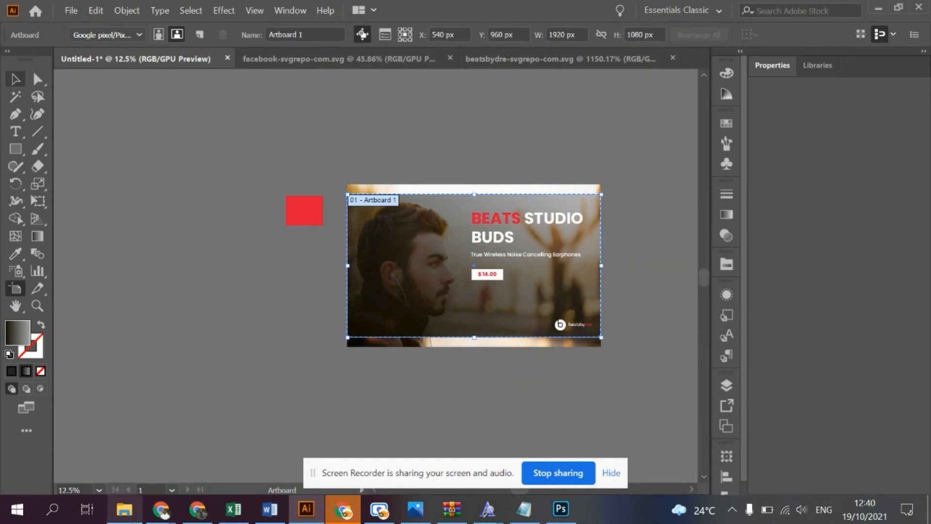
- Switch to File Explorer and open the exported Poster-3 image from the Project folder on drive D:
click(124, 509)
click(46, 446)
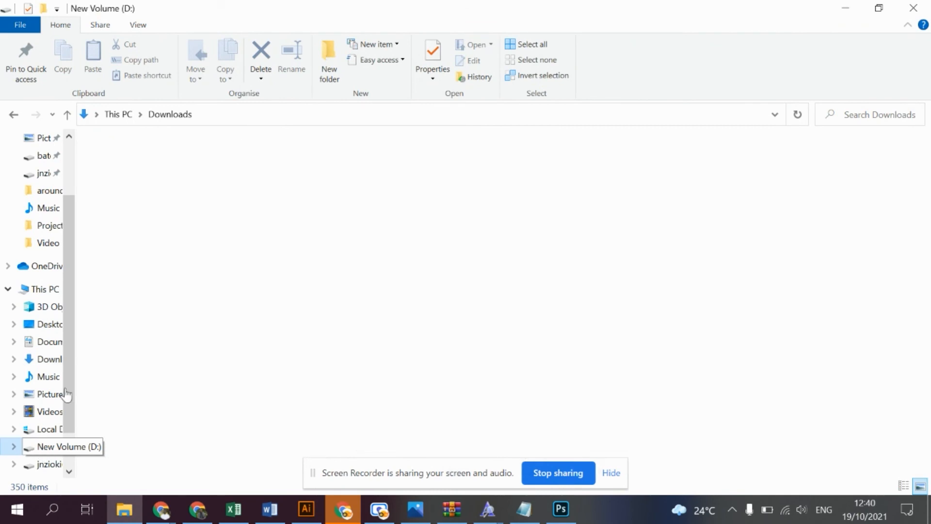
double_click(118, 208)
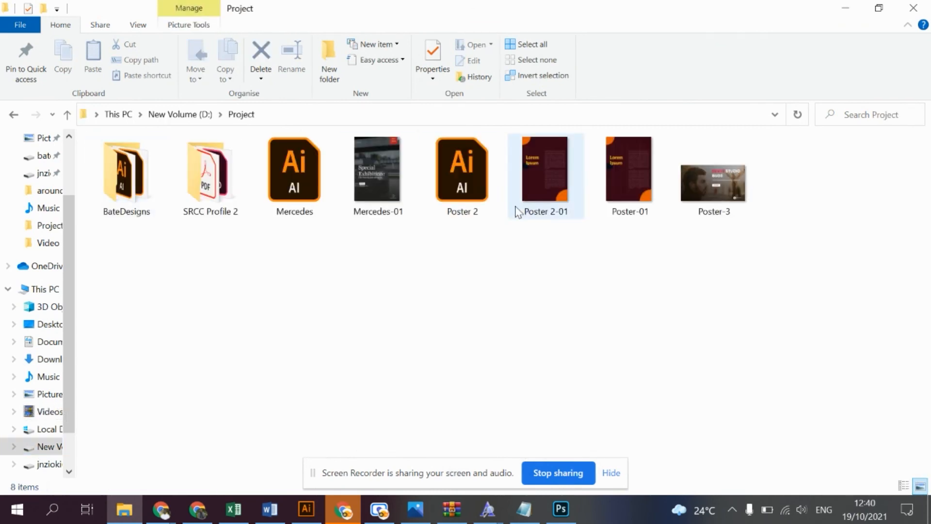
click(713, 196)
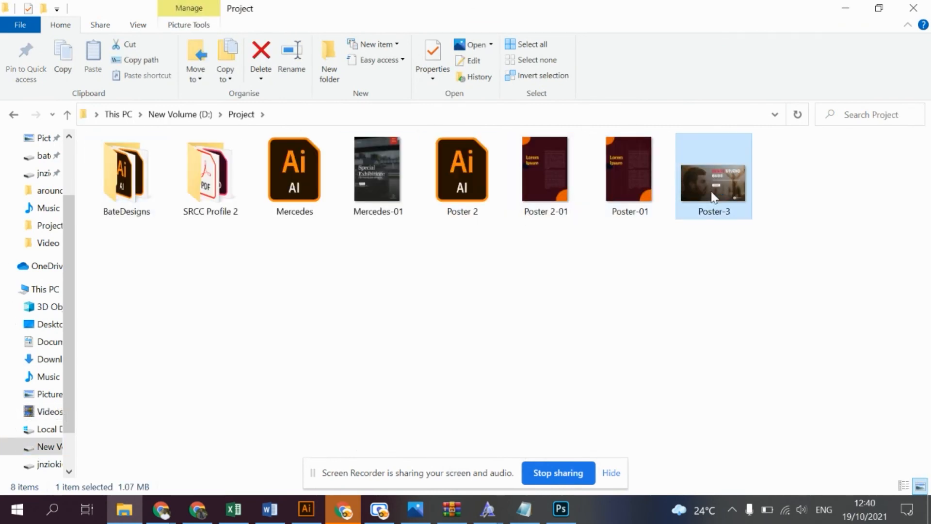
double_click(712, 194)
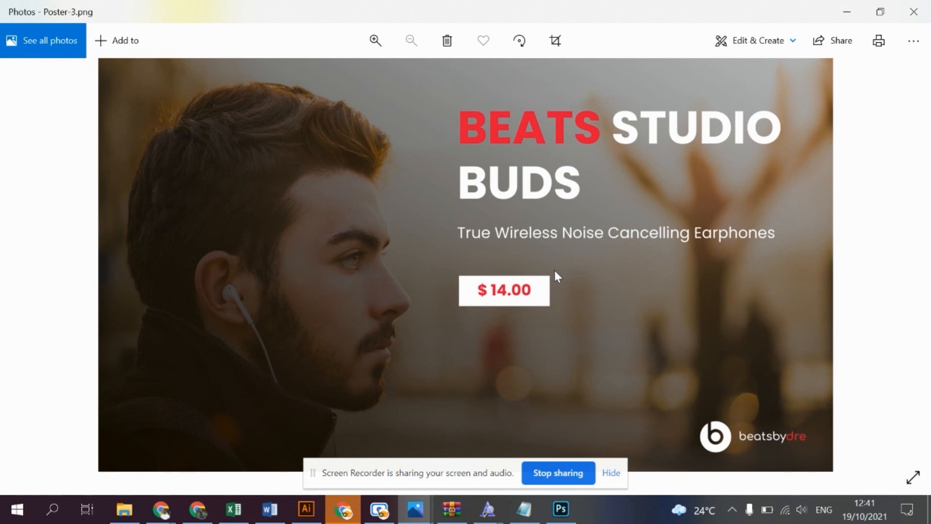
- Switch to Chrome, close the developer tools on the beatsbydre.com products page and review the earphone product layouts
click(343, 509)
click(590, 8)
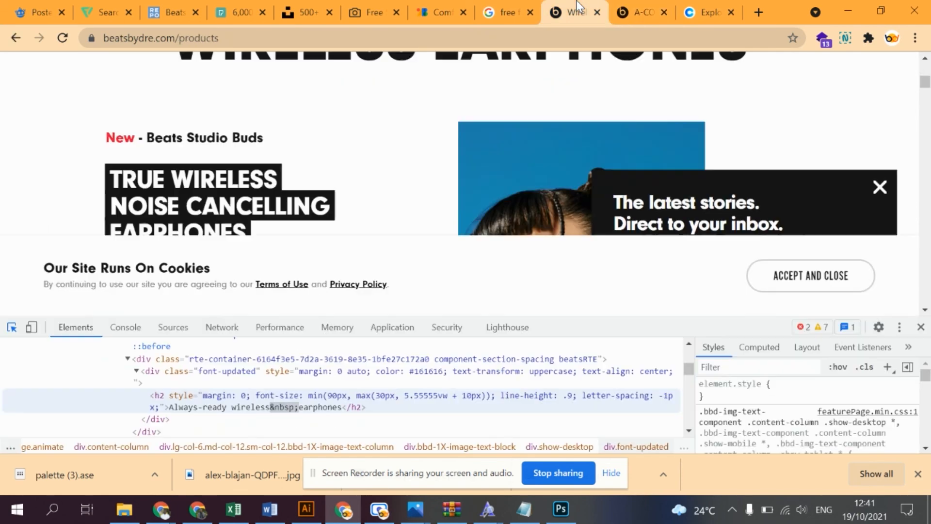
scroll(703, 204, down, 2)
click(921, 327)
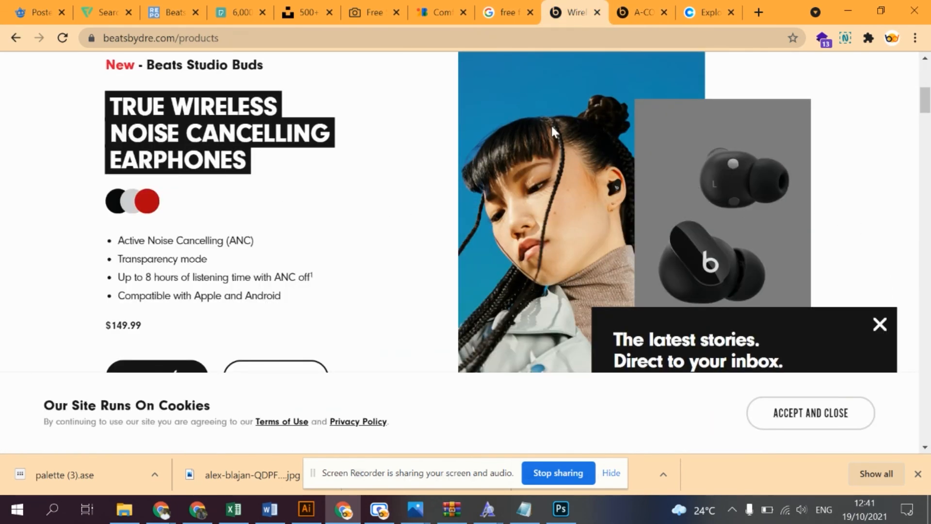
scroll(606, 238, down, 3)
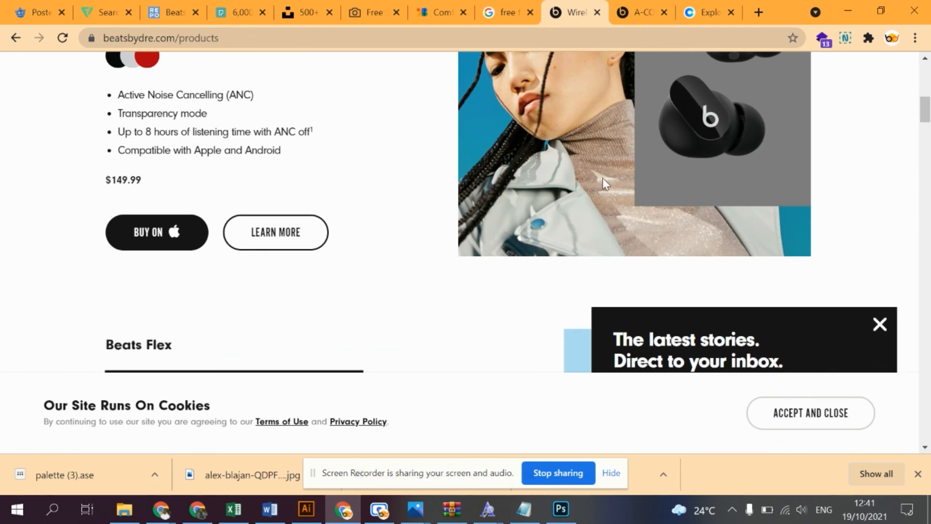
scroll(565, 168, down, 6)
scroll(566, 175, down, 15)
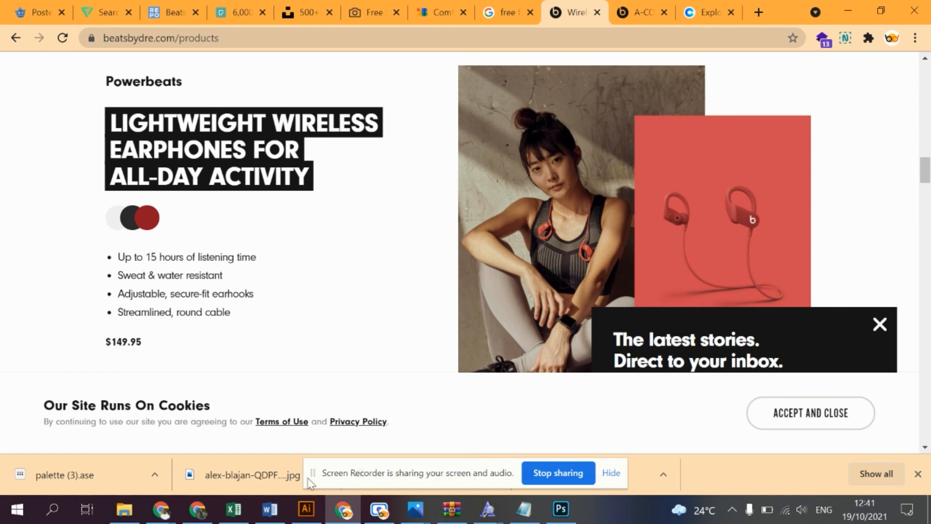
- Switch back to Illustrator and add a second 1920 x 1080 px artboard to the right of the poster
click(306, 509)
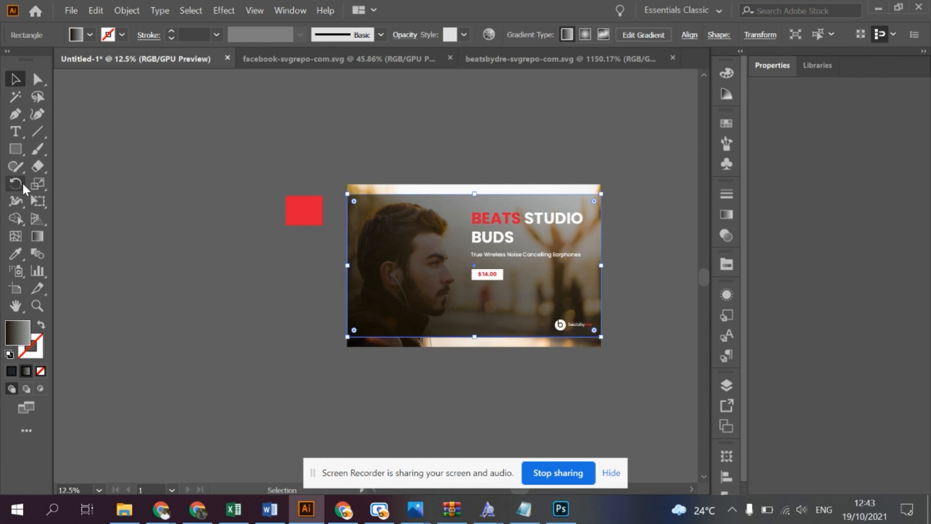
click(14, 290)
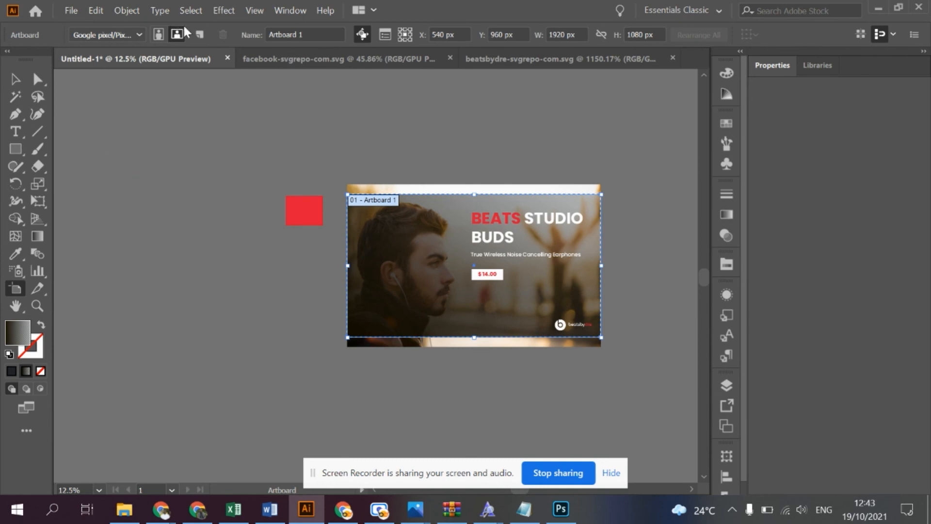
click(199, 34)
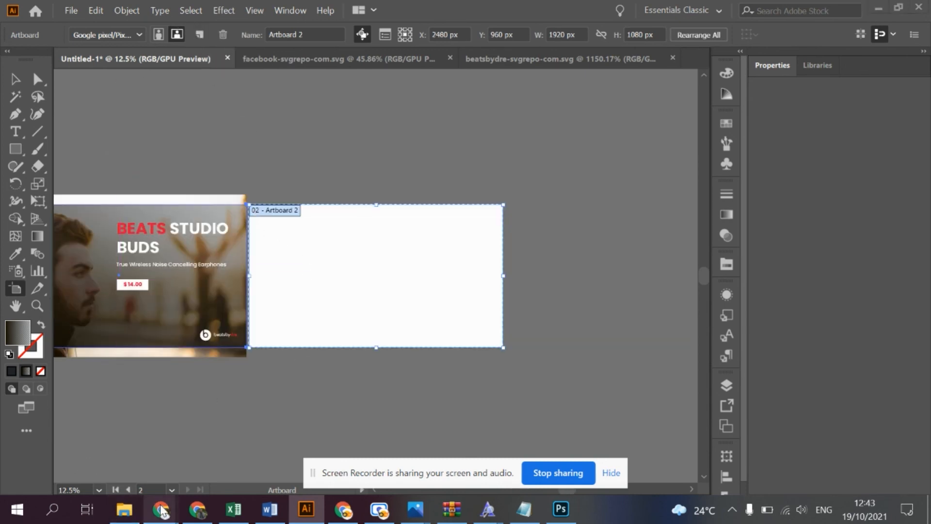
- Switch to Chrome and search Unsplash for hotel photos
click(344, 509)
click(306, 12)
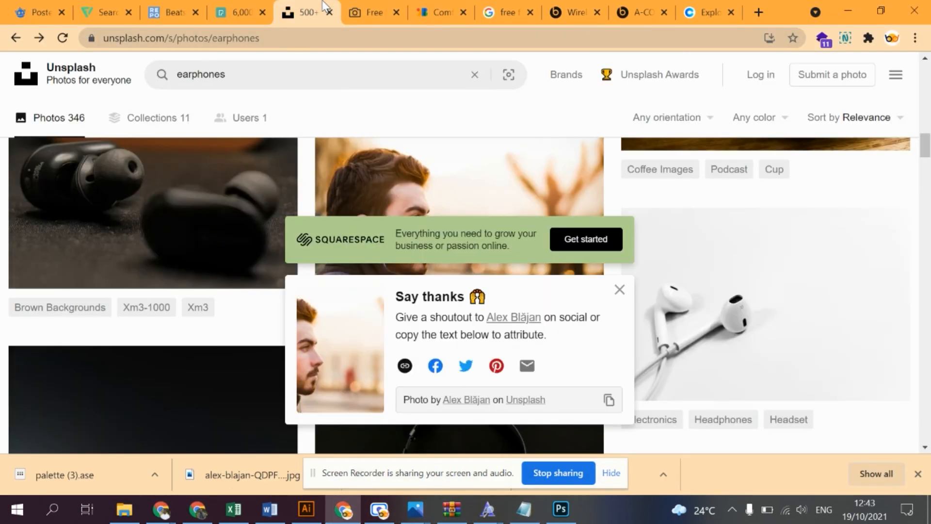
click(343, 75)
key(ctrl+a)
text(hotel)
key(Return)
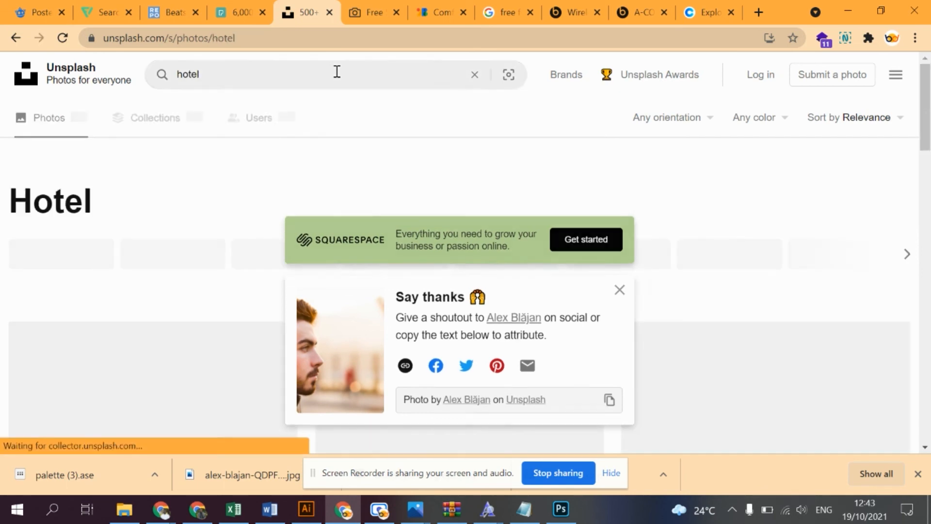
- Open the photo of the wooden hotel with a shingled roof and swimming pool from the search results
scroll(323, 279, down, 5)
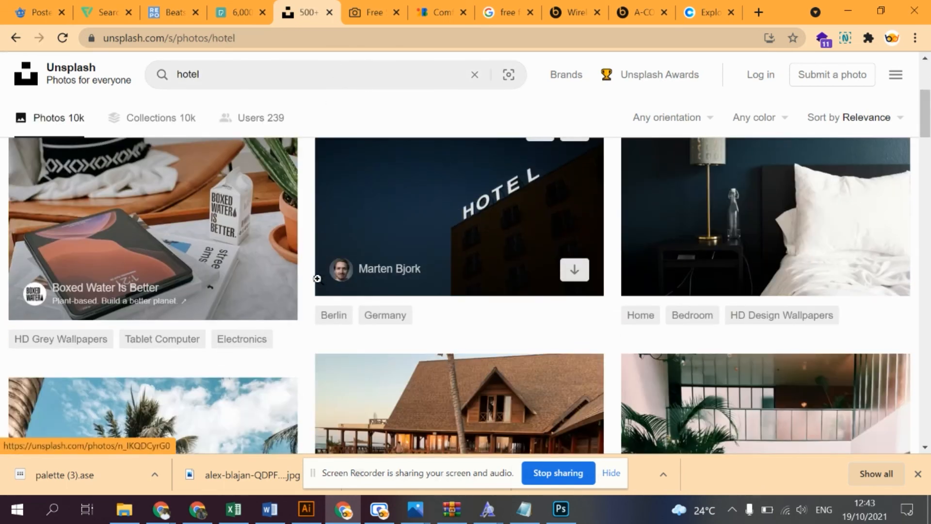
scroll(324, 282, down, 3)
click(474, 288)
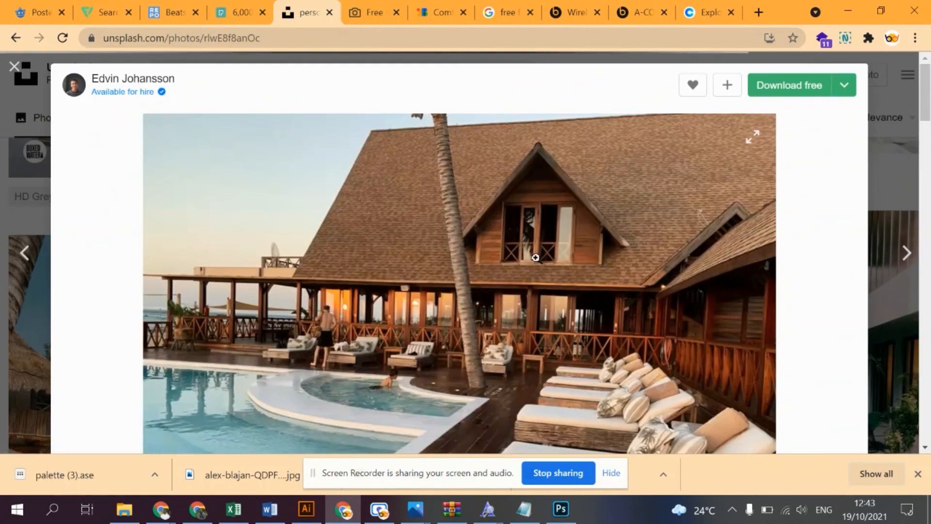
- Download the hotel pool photo at original size (4032x2688) and place it in the Illustrator poster document over the second artboard
scroll(624, 181, down, 2)
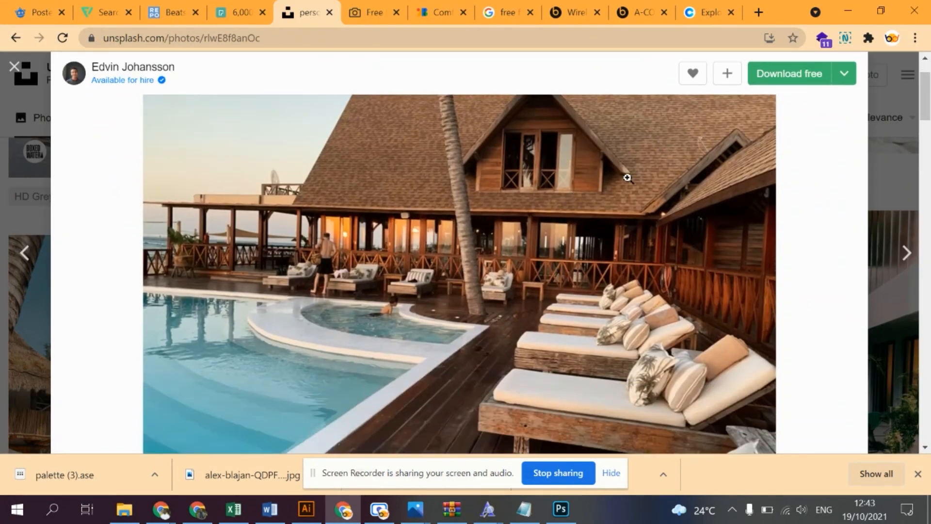
click(844, 74)
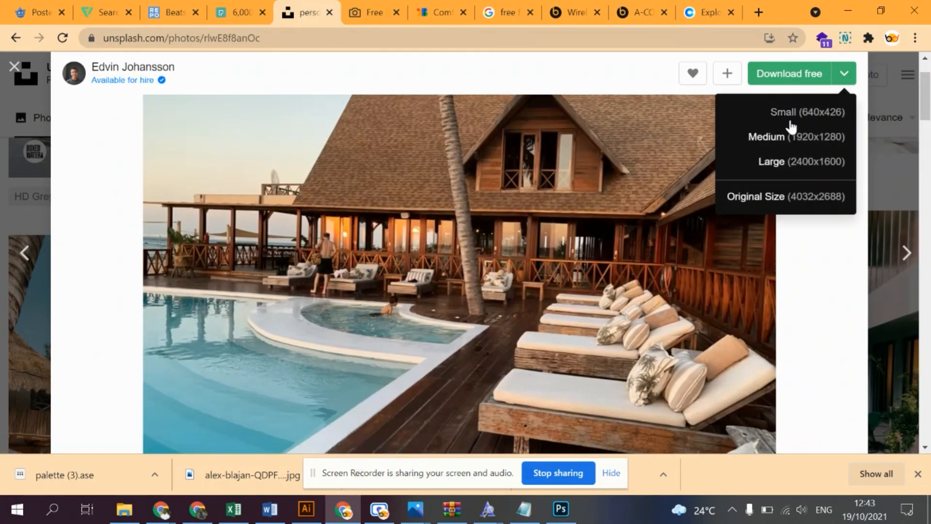
click(800, 205)
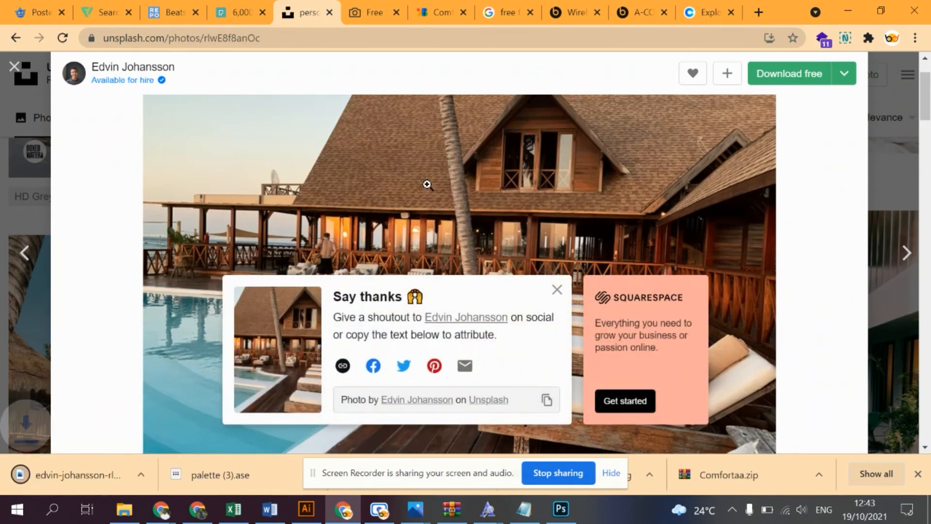
drag(79, 473, 379, 264)
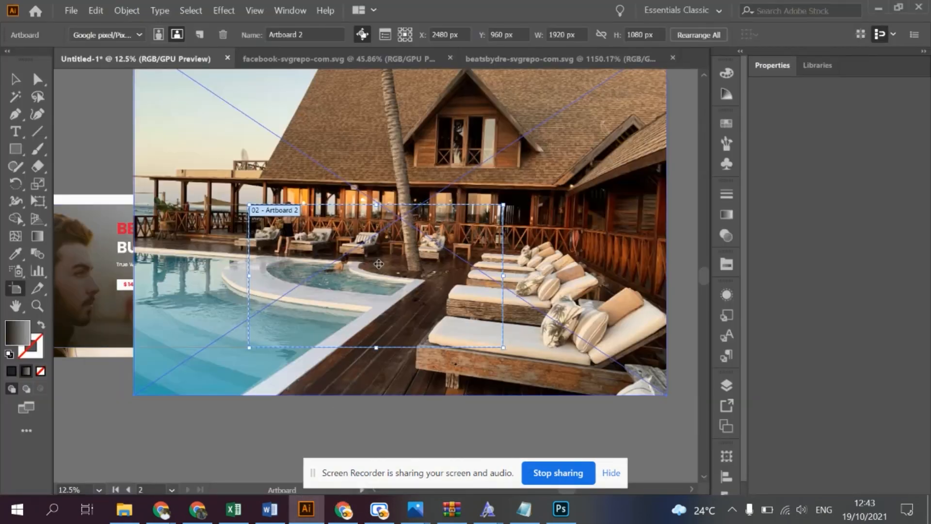
- Center the hotel photo on the second artboard and scale it down proportionally to the artboard's width
click(15, 79)
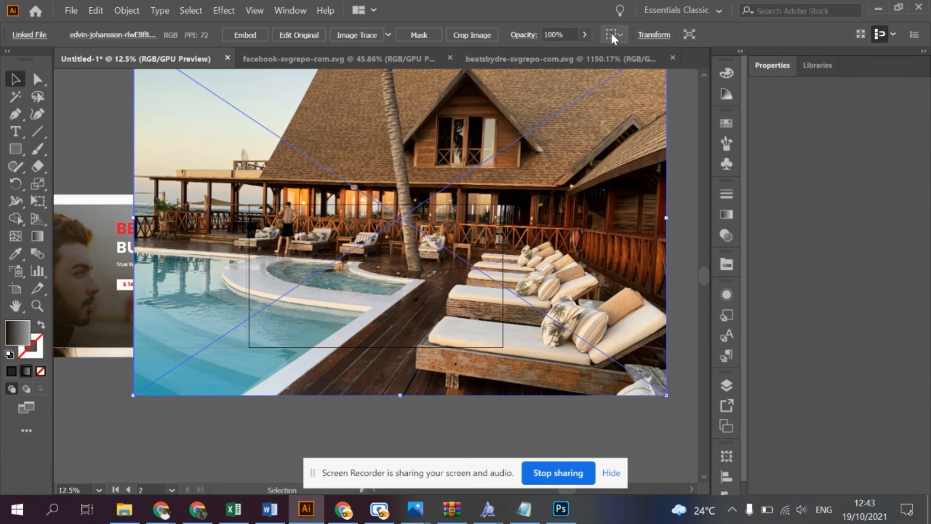
click(611, 33)
click(652, 79)
click(660, 34)
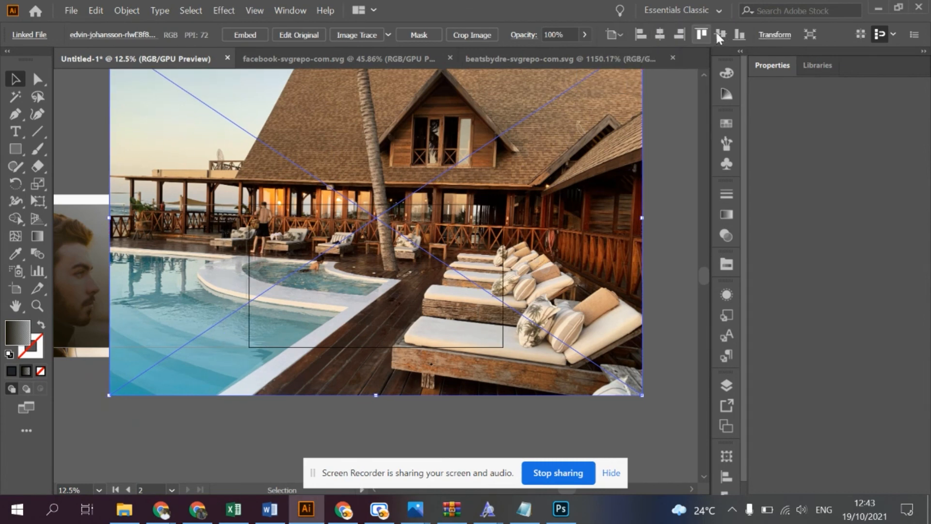
click(719, 35)
drag(643, 277, 505, 275)
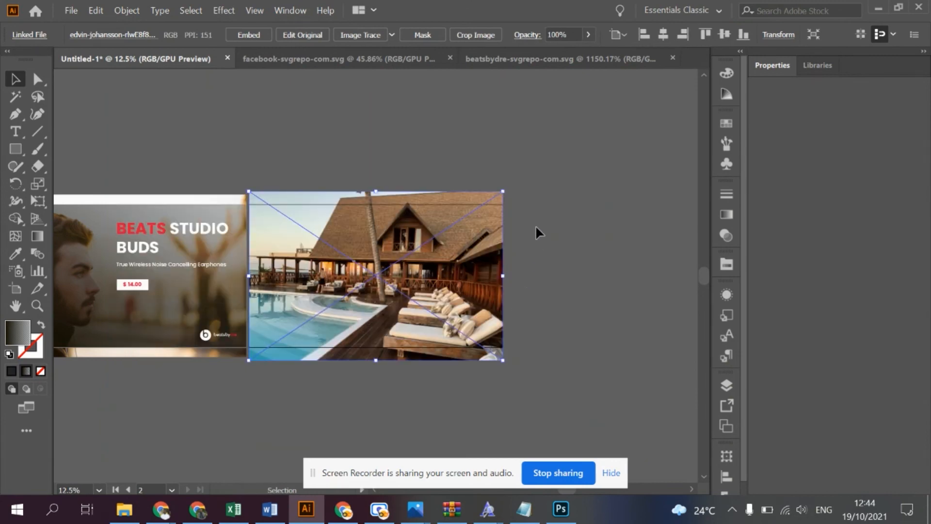
click(535, 227)
- Add a "Visit Hemmingways" text line on the empty canvas above the hotel photo
click(16, 132)
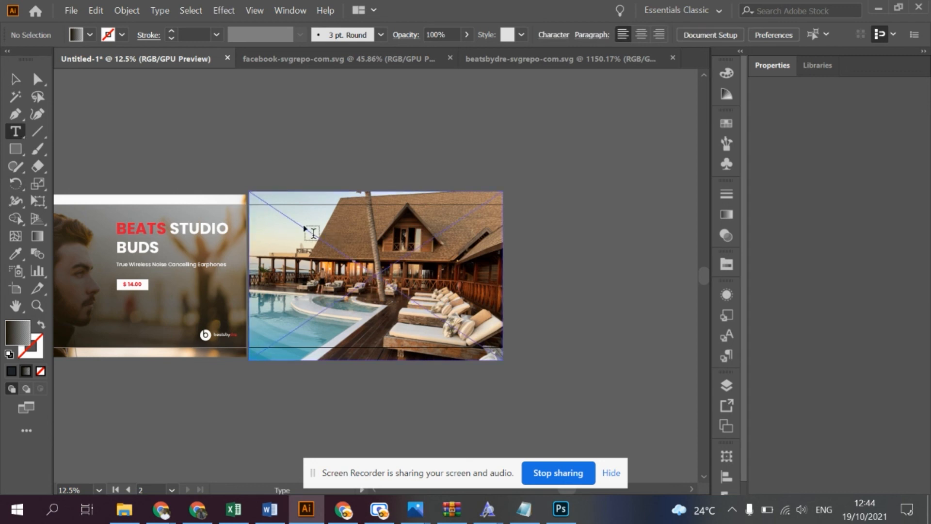
click(259, 165)
text(Vis)
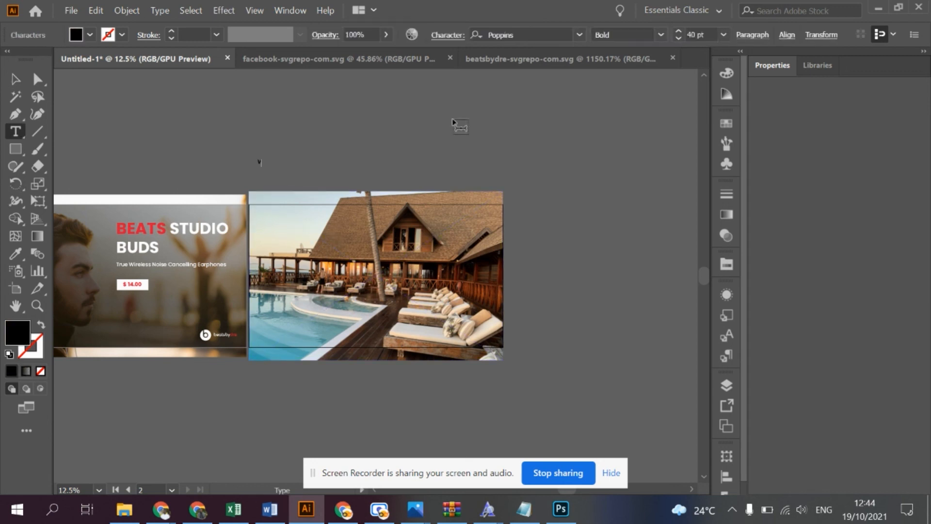
text(it Hemmingways)
- Set the "Visit Hemmingways" headline to Georgia Regular at 80 pt
key(ctrl+a)
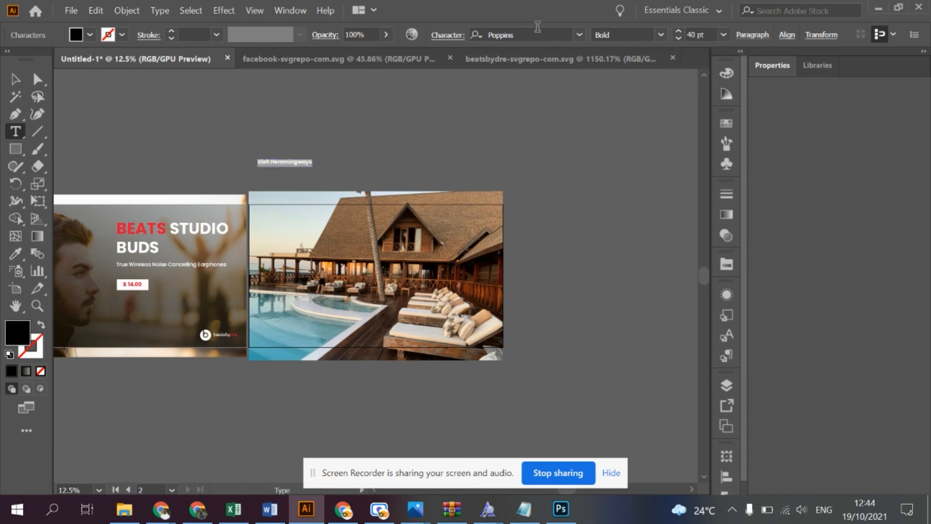
click(537, 33)
text(geo)
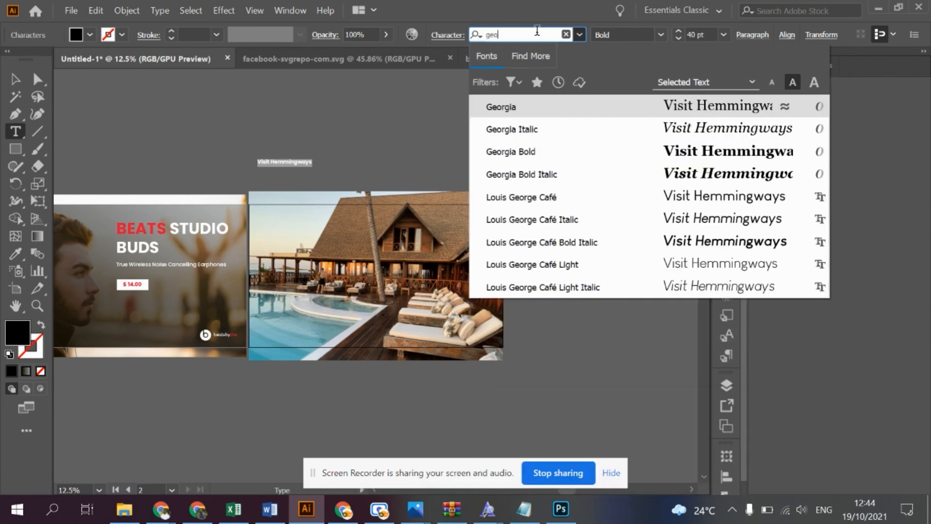
click(655, 116)
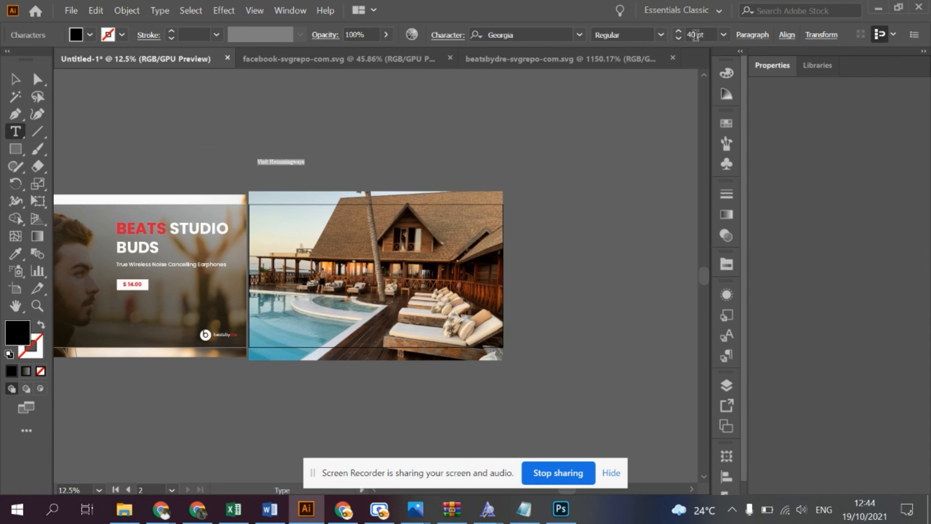
click(679, 31)
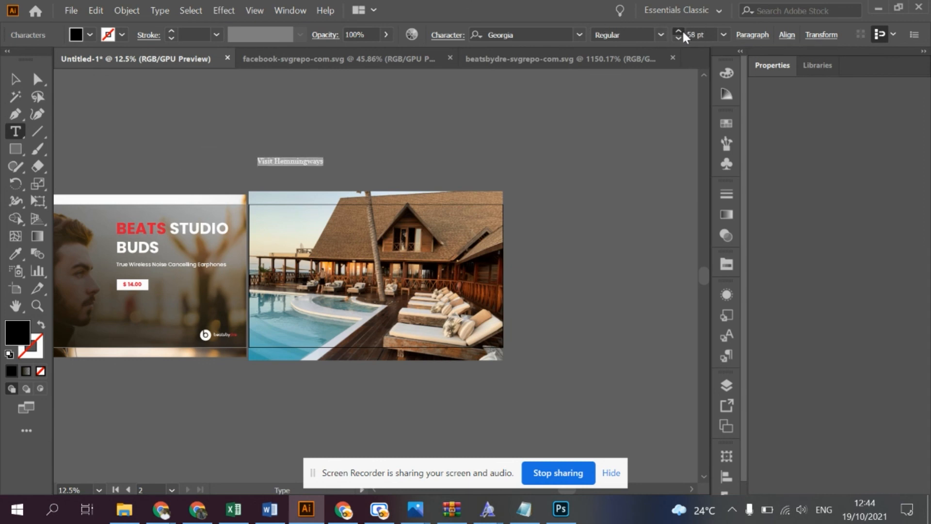
click(679, 31)
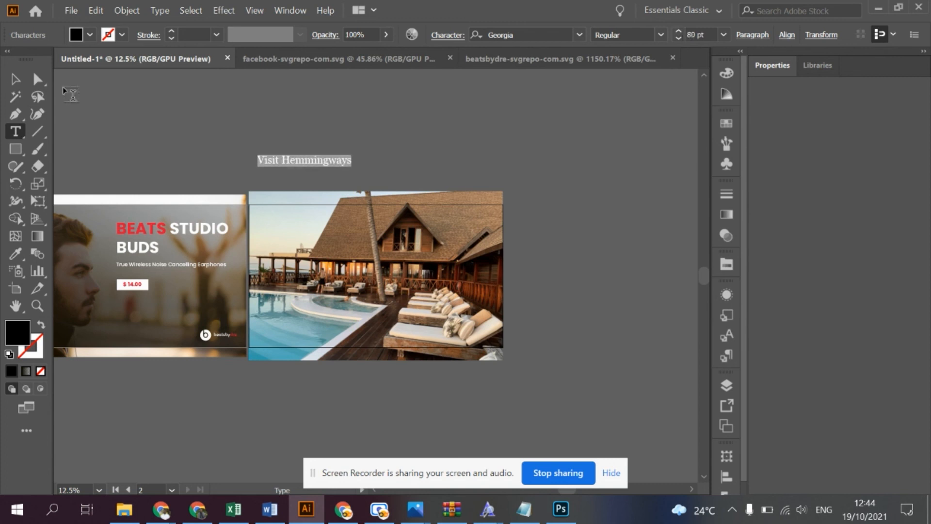
- Move the "Visit Hemmingways" headline onto the upper left part of the hotel photo
click(19, 80)
drag(328, 160, 333, 240)
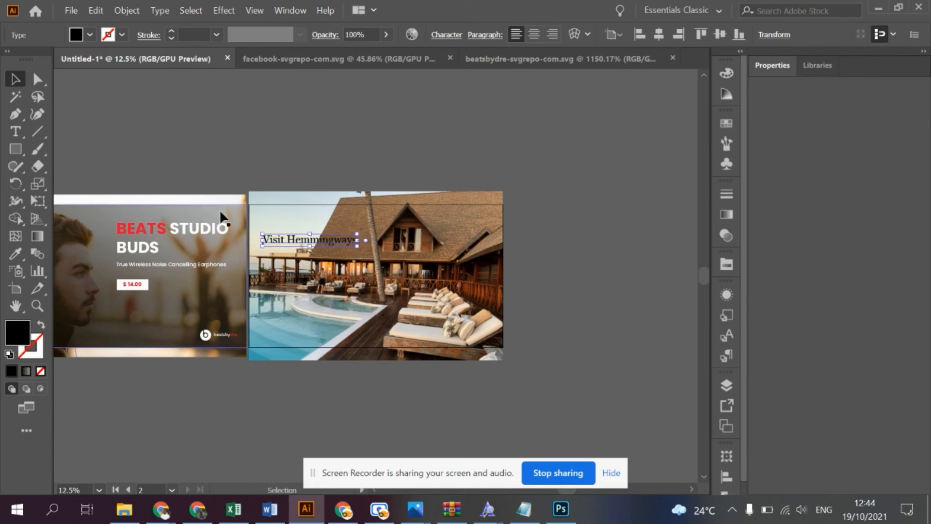
click(292, 162)
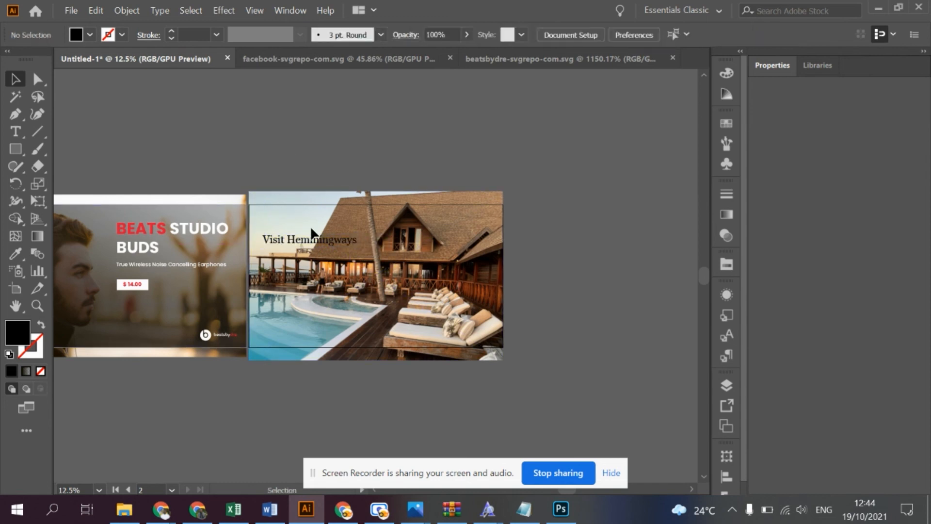
- Draw a paragraph text box with placeholder text directly below the headline and set its font size to 60 pt
click(15, 131)
drag(264, 252, 378, 331)
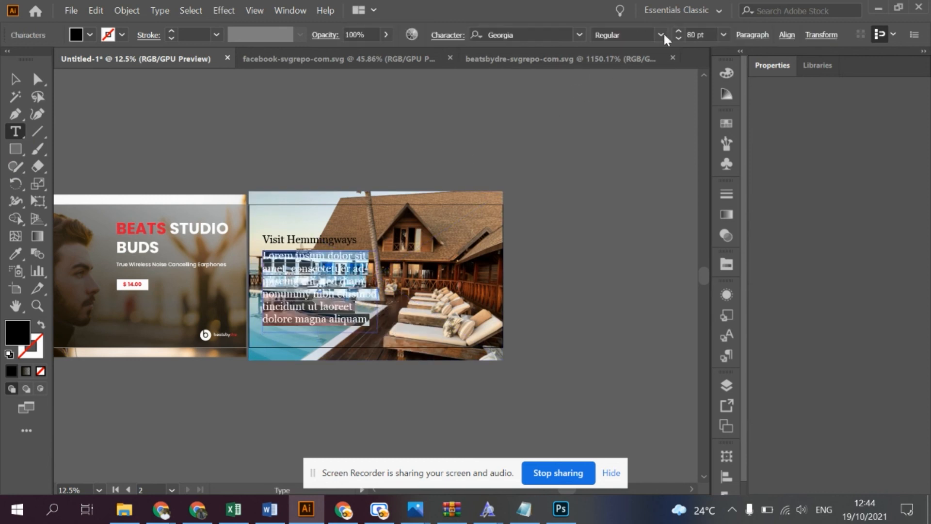
click(678, 39)
click(679, 39)
click(679, 38)
click(679, 39)
click(679, 38)
click(678, 39)
click(678, 39)
click(679, 32)
click(678, 32)
click(679, 31)
click(678, 31)
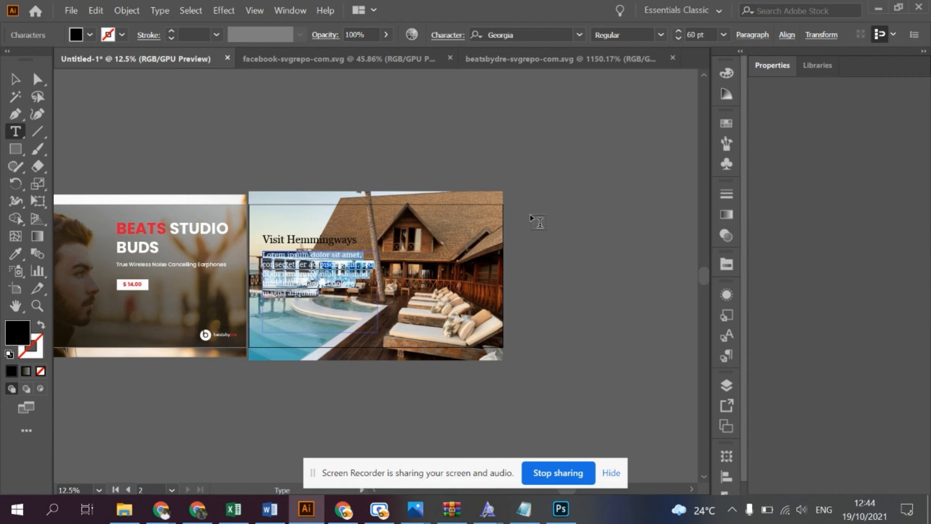
- Justify the placeholder paragraph with its last line aligned left and change its font to Poppins Regular
click(760, 39)
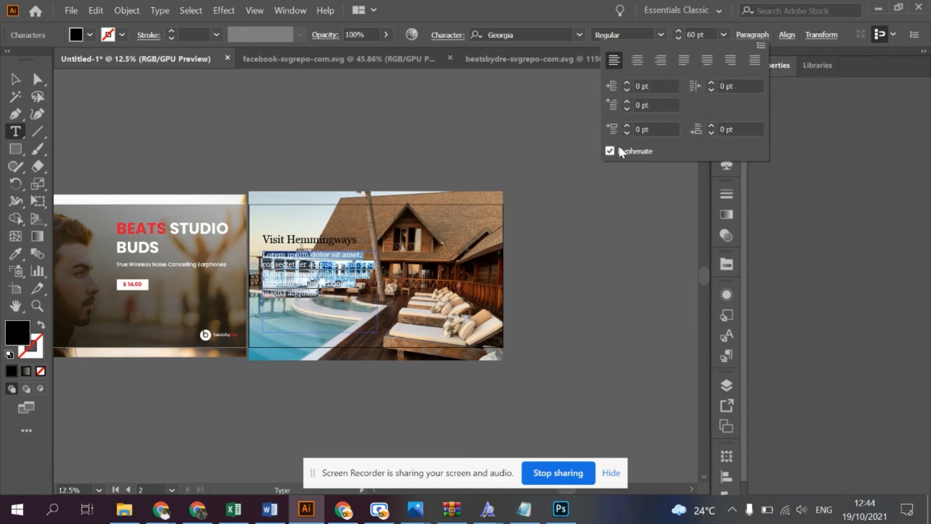
click(691, 63)
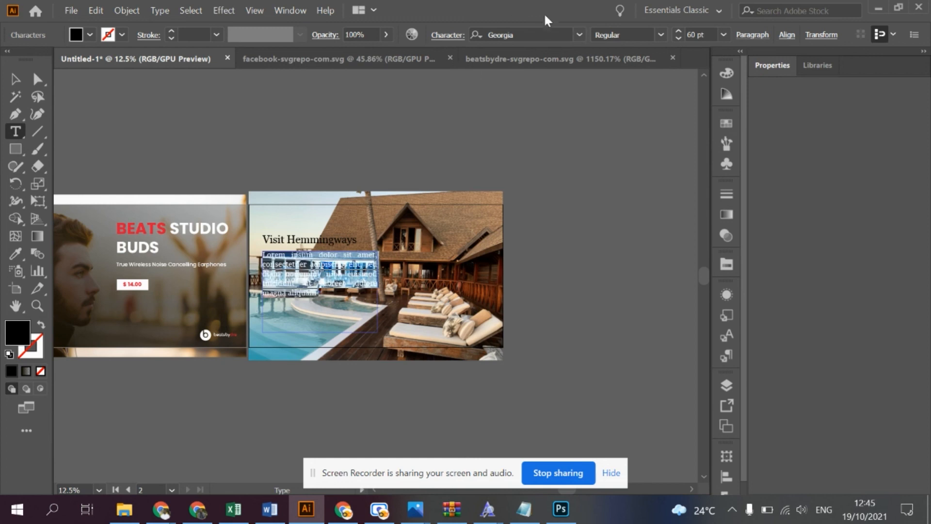
click(533, 34)
text(poppins)
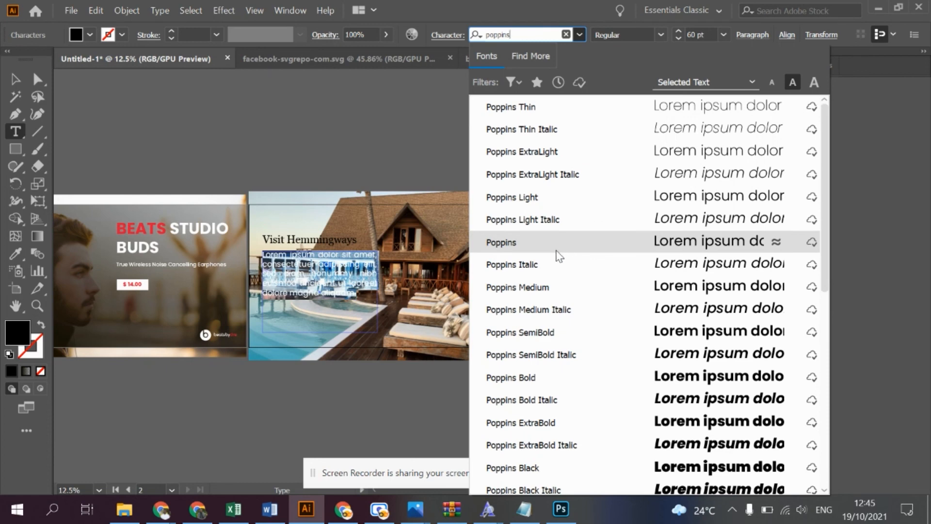
click(558, 252)
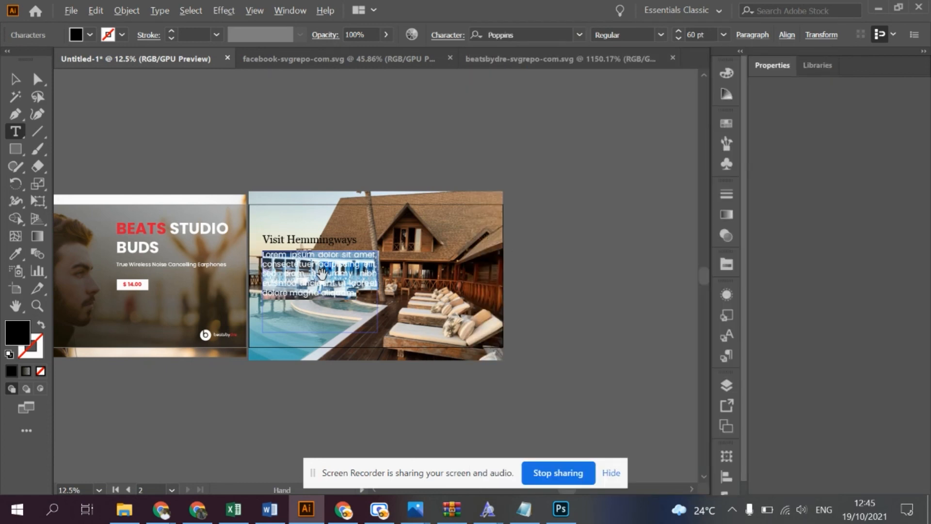
scroll(322, 273, up, 2)
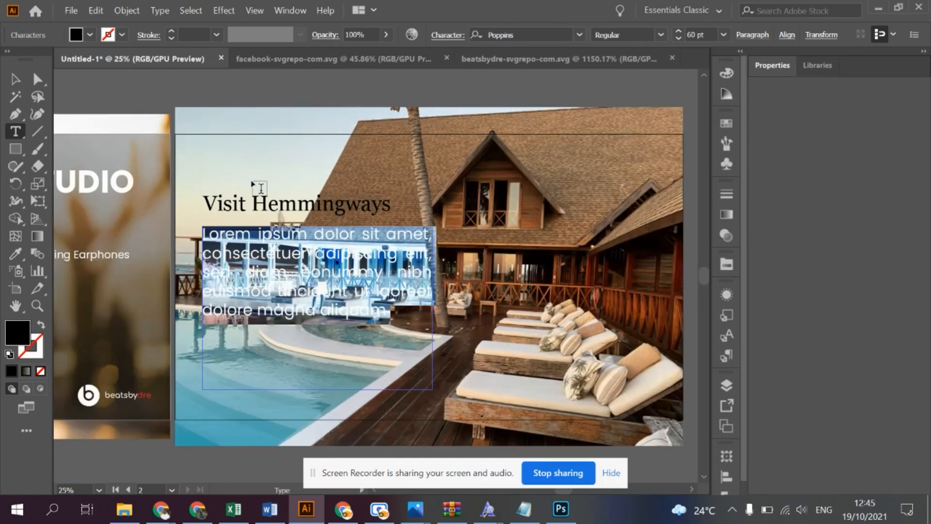
click(18, 80)
click(123, 92)
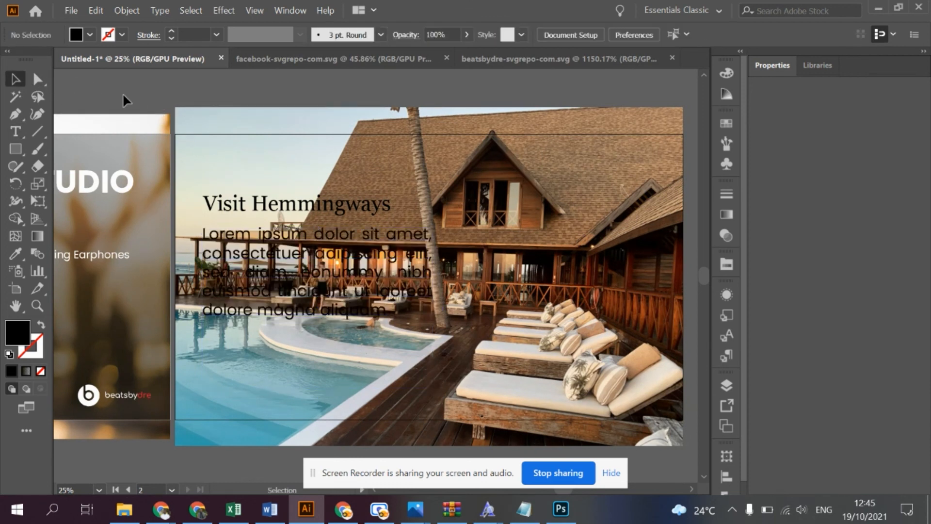
- Copy the whole placeholder paragraph and paste it at the end of the same text box to lengthen the text
click(320, 262)
key(t)
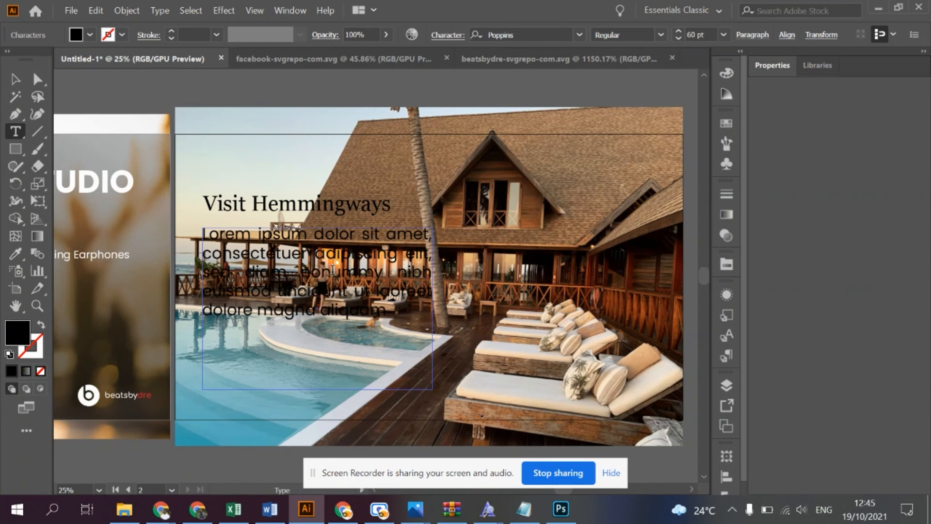
key(ctrl+a)
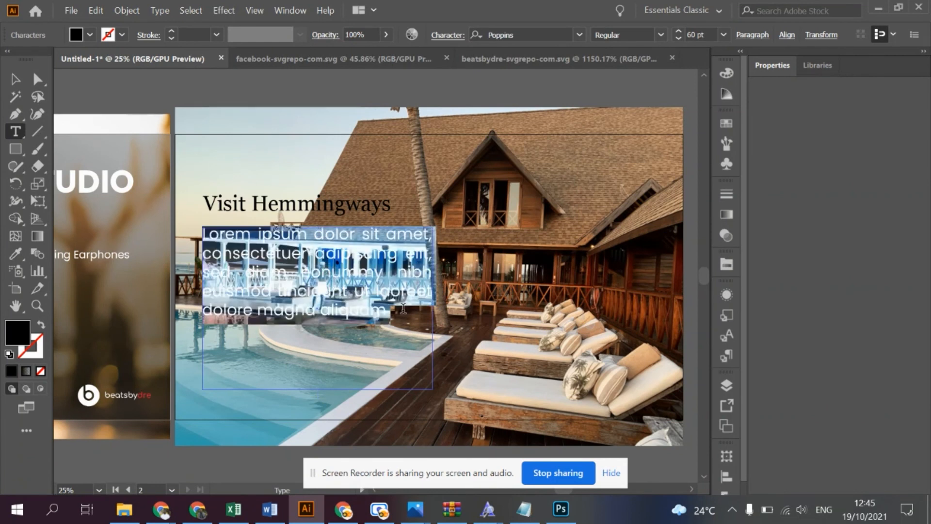
key(Escape)
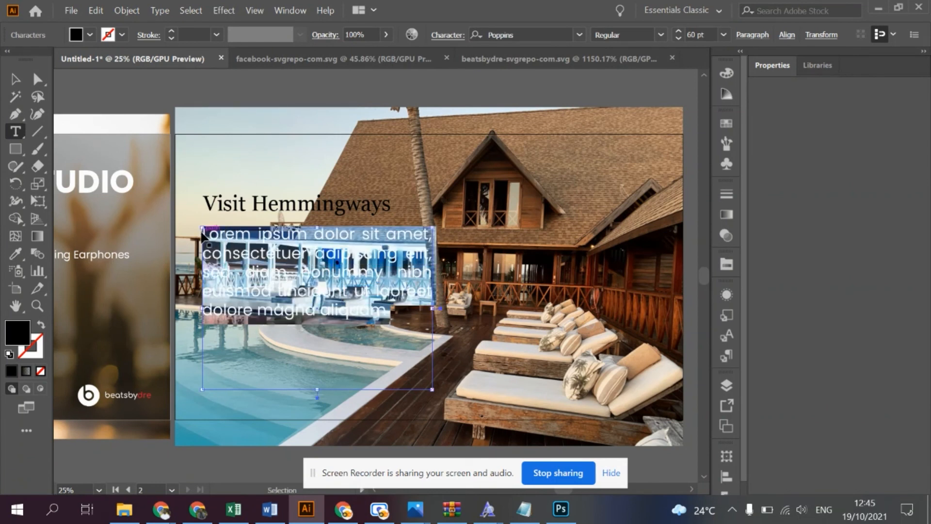
click(430, 319)
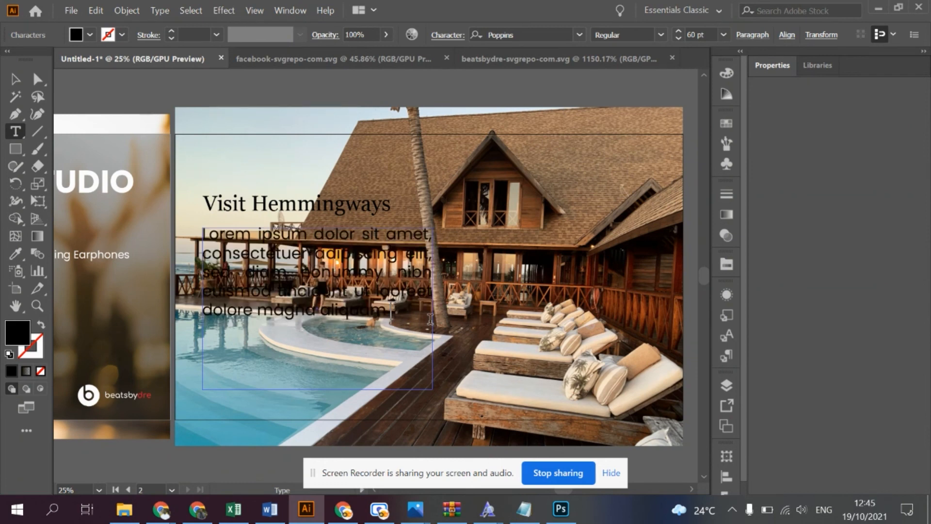
key(ctrl+v)
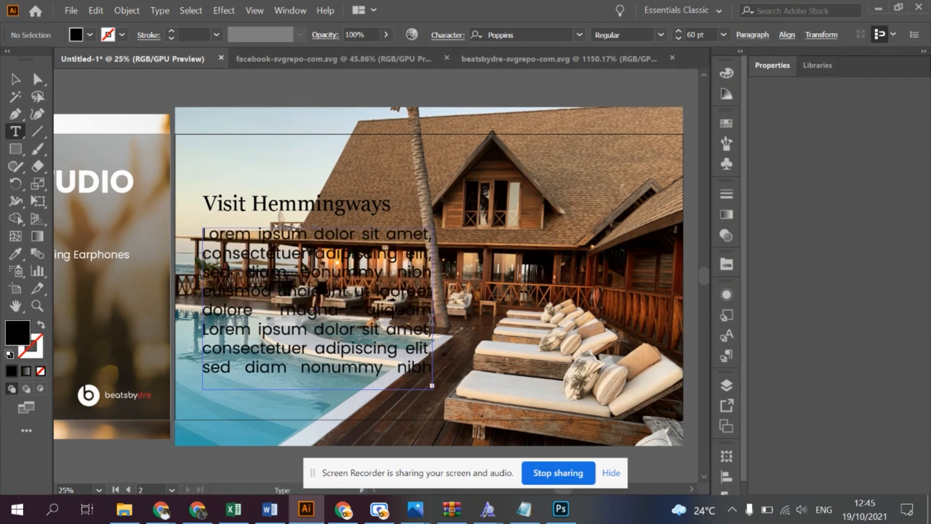
- Reduce the font size of all the placeholder paragraph text to 34 pt
key(ctrl+a)
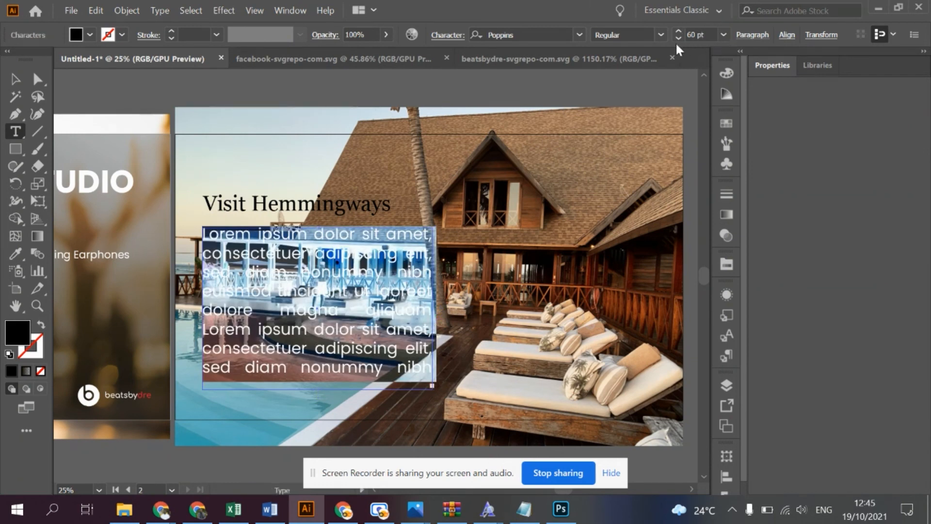
click(679, 37)
click(679, 36)
click(679, 37)
click(679, 37)
click(680, 37)
click(679, 37)
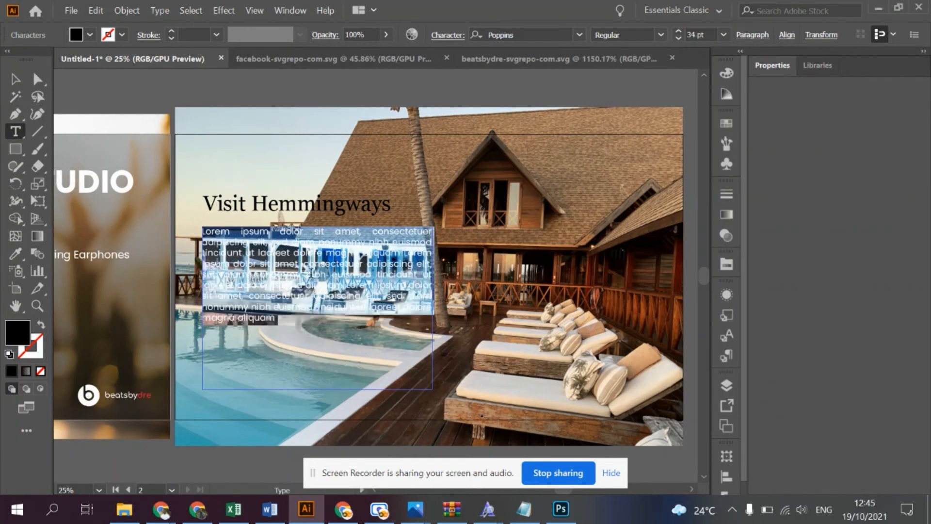
- Change the fill colour of the whole placeholder paragraph to white (ffffff)
click(313, 274)
key(ctrl+a)
double_click(18, 332)
drag(37, 99, 9, 52)
click(64, 173)
drag(29, 185, 10, 203)
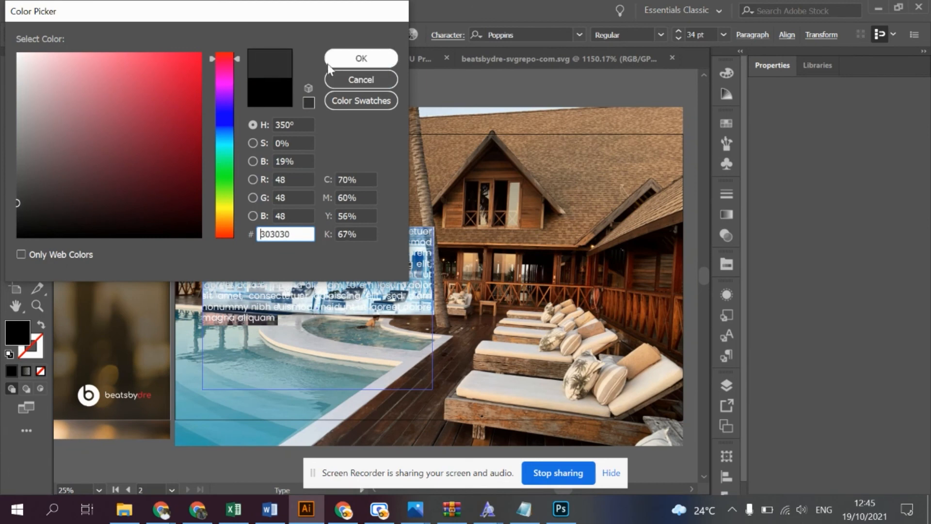
drag(55, 80, 17, 52)
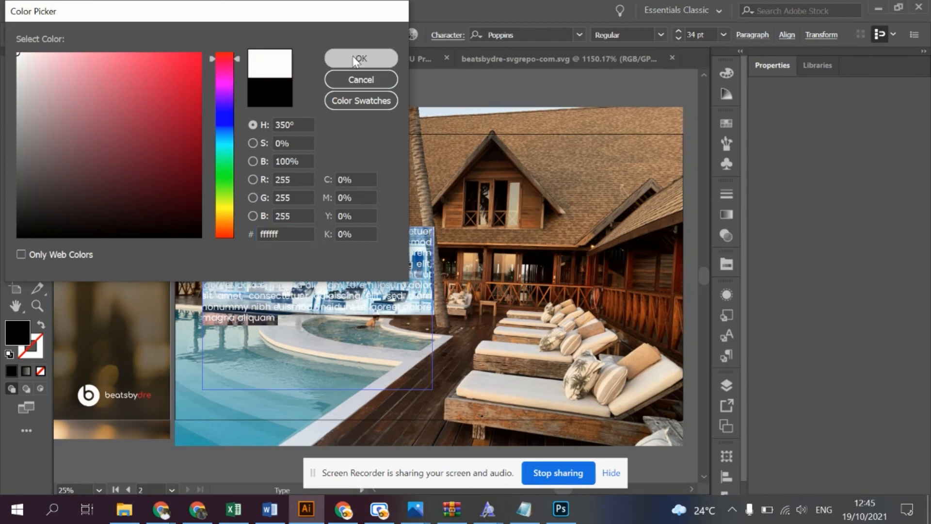
click(361, 58)
click(238, 199)
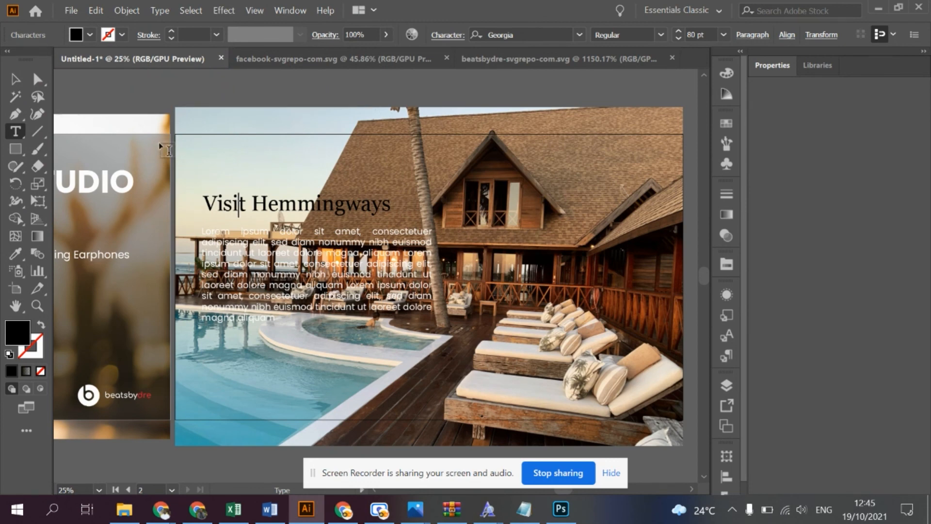
click(15, 79)
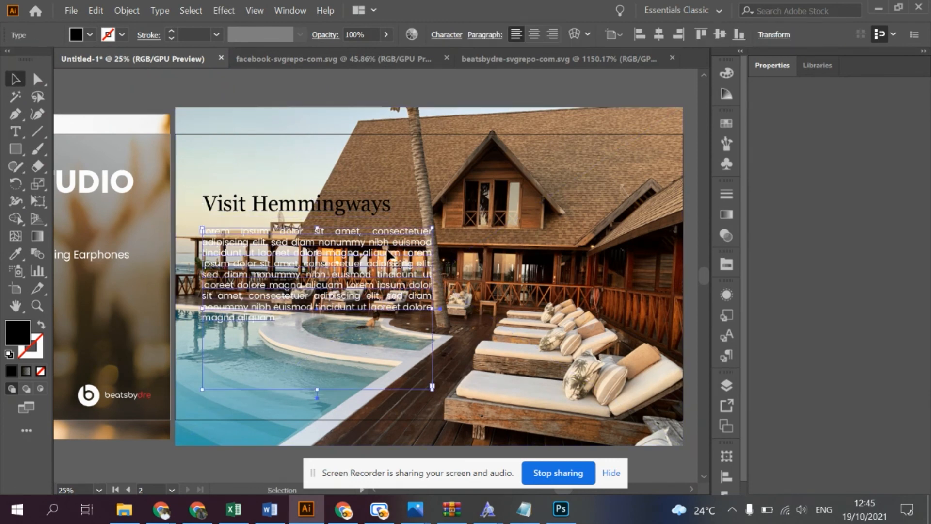
- Move the white placeholder paragraph onto the hotel roof in the right half of the photo, right of the palm trunk
click(377, 234)
drag(377, 233, 610, 188)
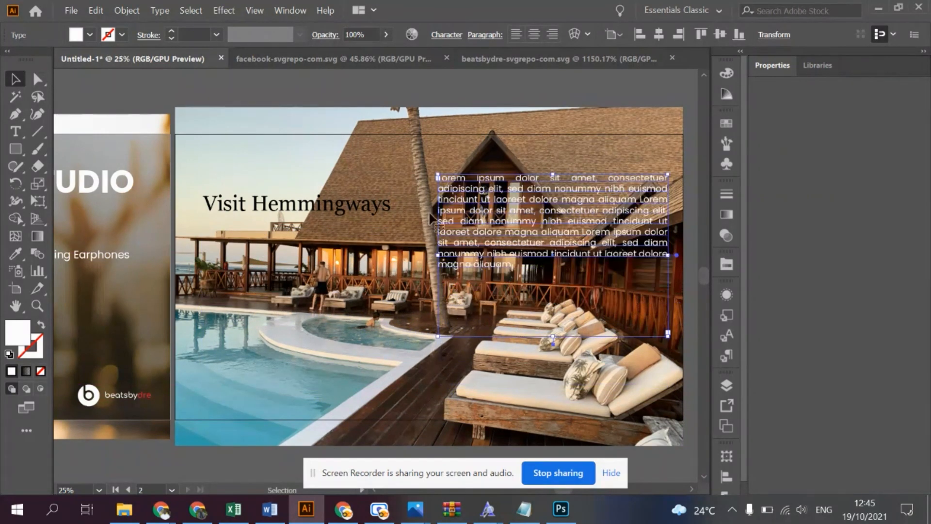
click(306, 100)
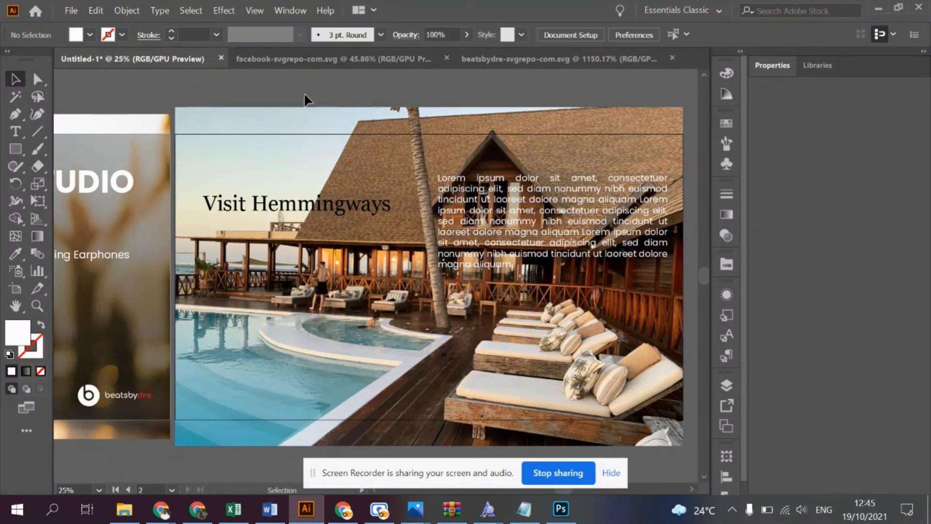
- Break the headline into two lines, with "Visit" above "Hemmingways"
click(260, 203)
double_click(256, 197)
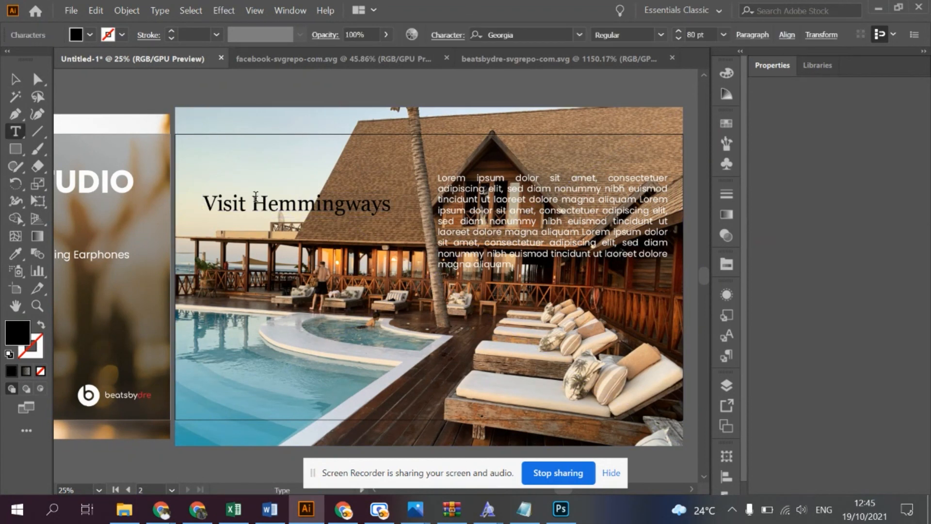
key(Return)
click(262, 204)
key(BackSpace)
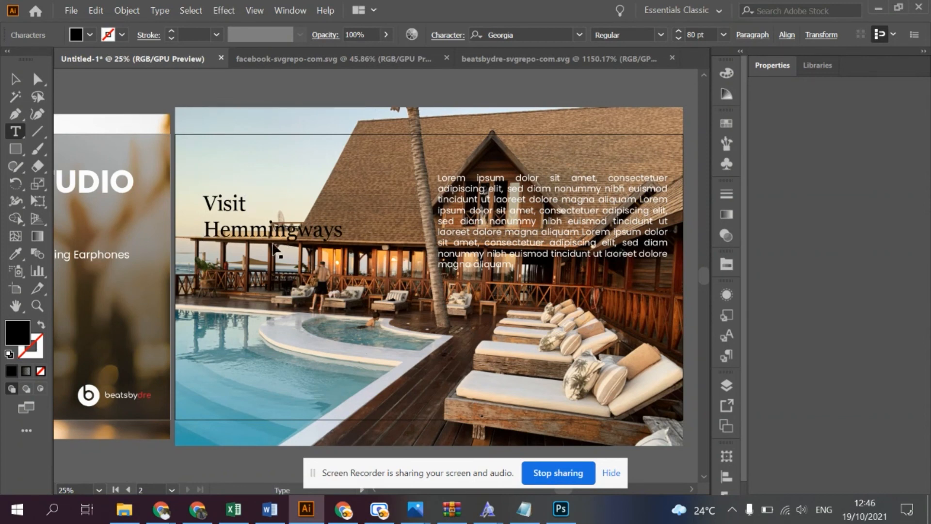
- Enlarge the whole headline to 100 pt and move it down over the swimming pool in the photo's lower-left area
key(ctrl+a)
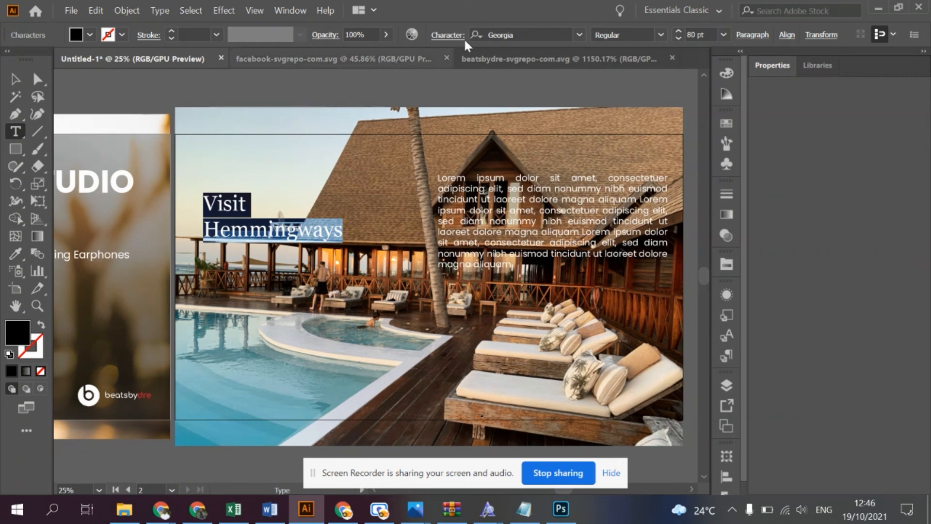
click(675, 32)
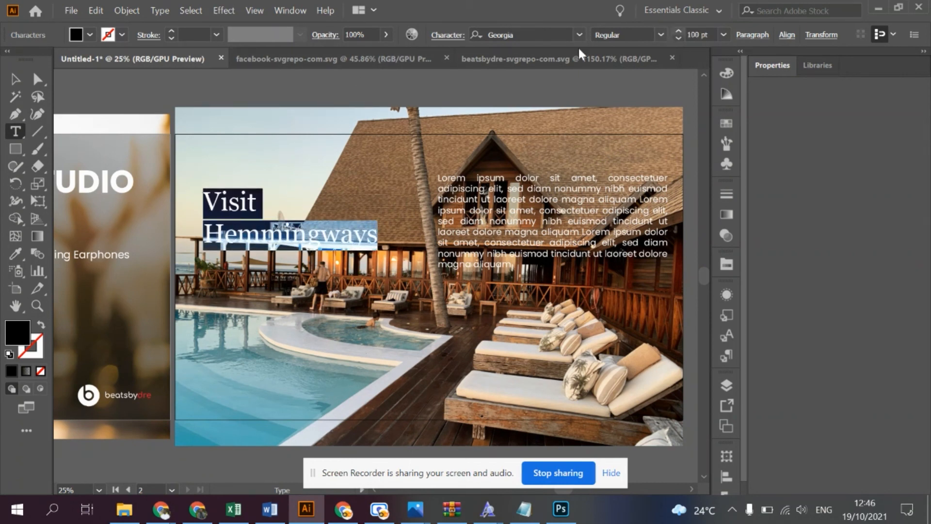
click(15, 78)
drag(272, 234, 262, 379)
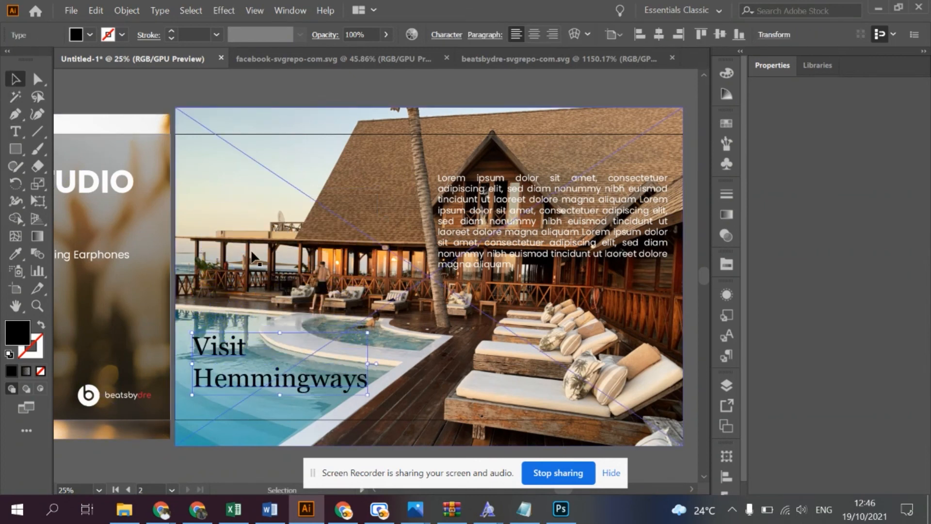
click(219, 92)
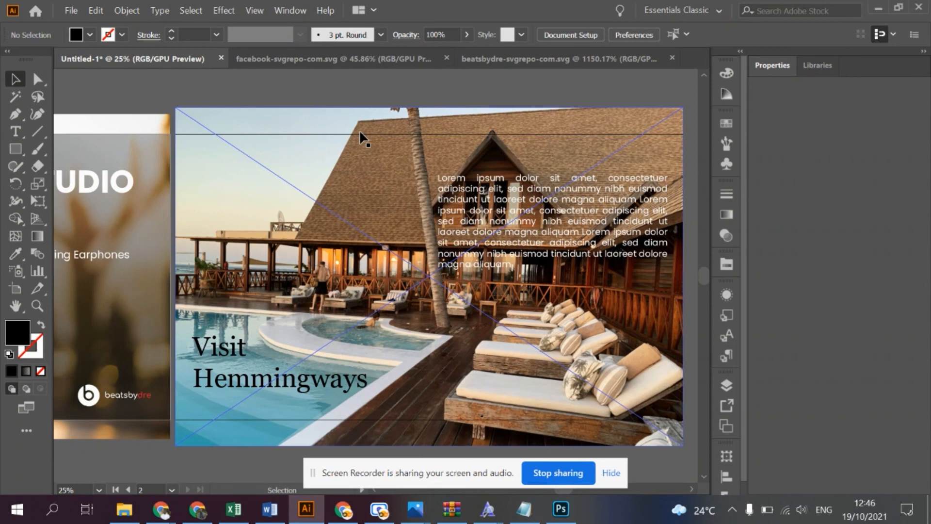
- Apply a Gaussian Blur with a 3.3-pixel radius to the hotel photo, checking it in the preview
click(549, 113)
click(252, 10)
click(252, 10)
click(225, 11)
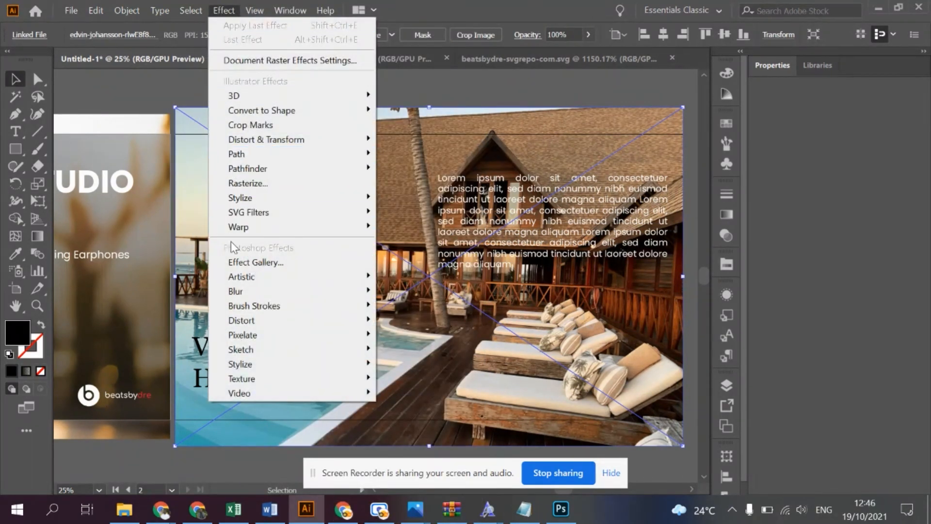
mouse_move(283, 293)
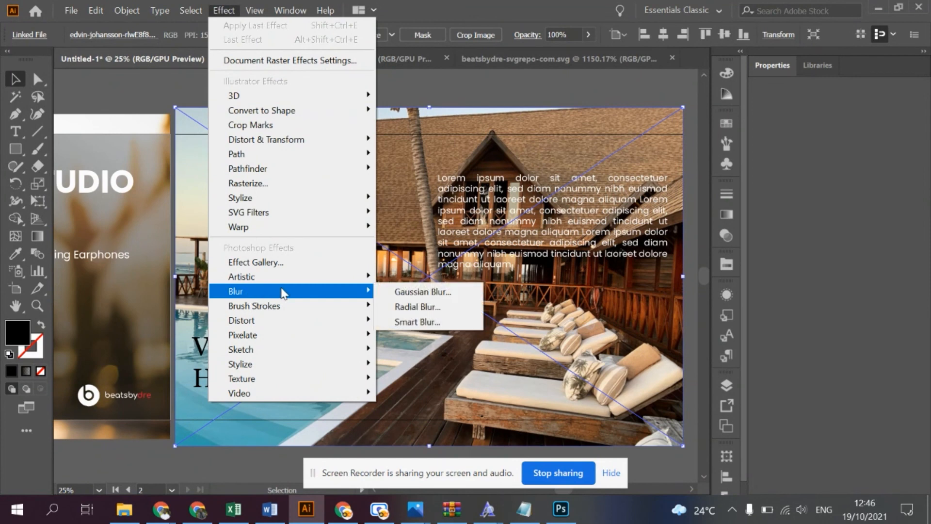
click(418, 292)
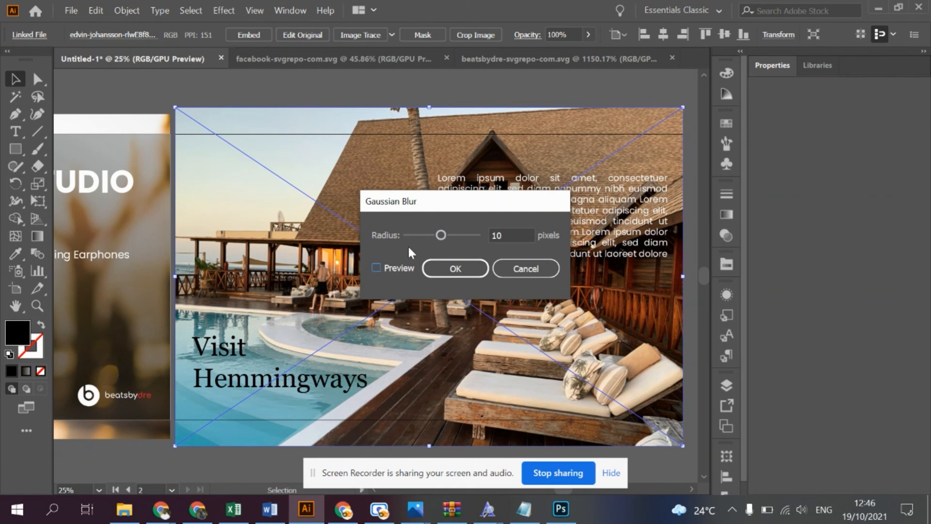
click(376, 268)
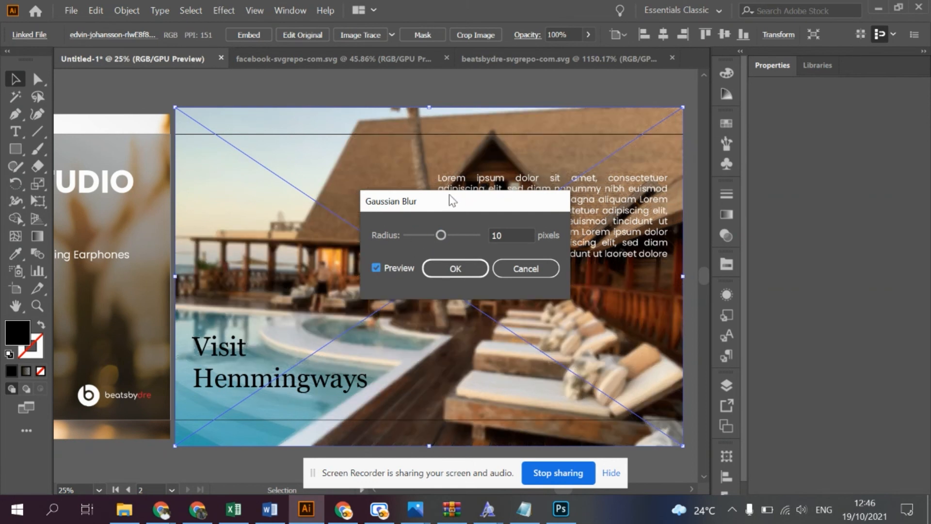
drag(442, 234, 425, 237)
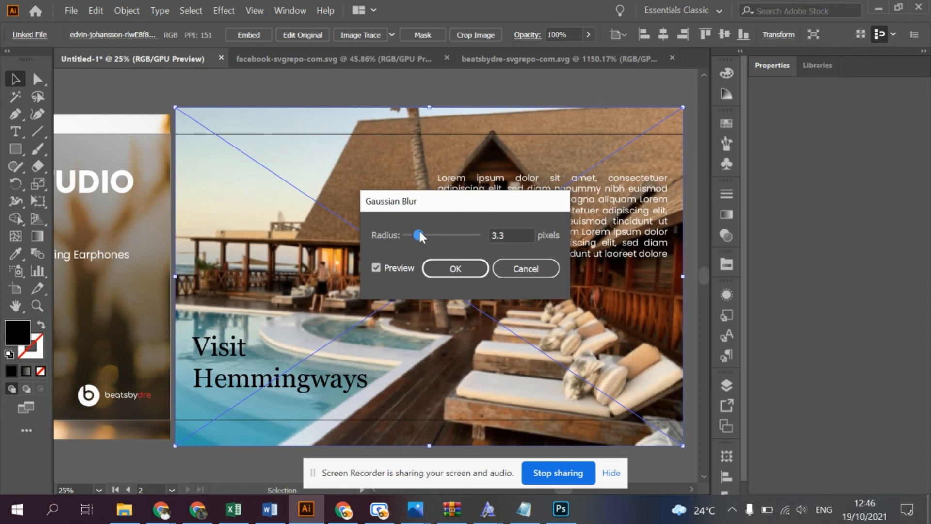
click(447, 273)
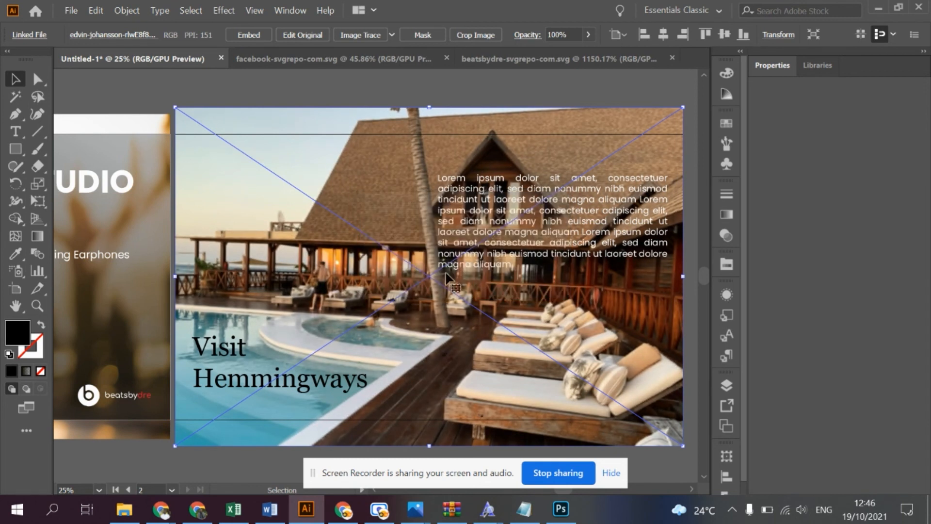
click(327, 87)
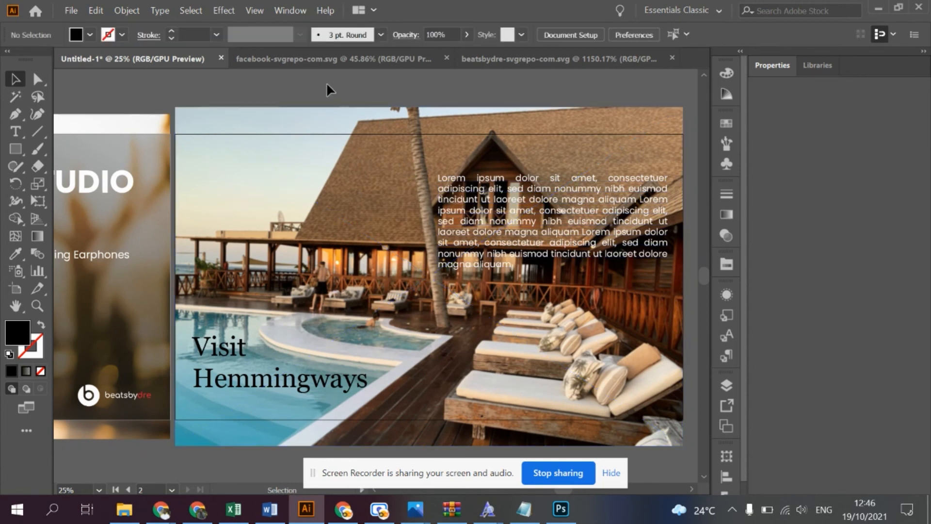
- Apply a second Gaussian Blur to the hotel photo as a new effect, with a larger radius than the first, using the preview
click(333, 116)
click(255, 10)
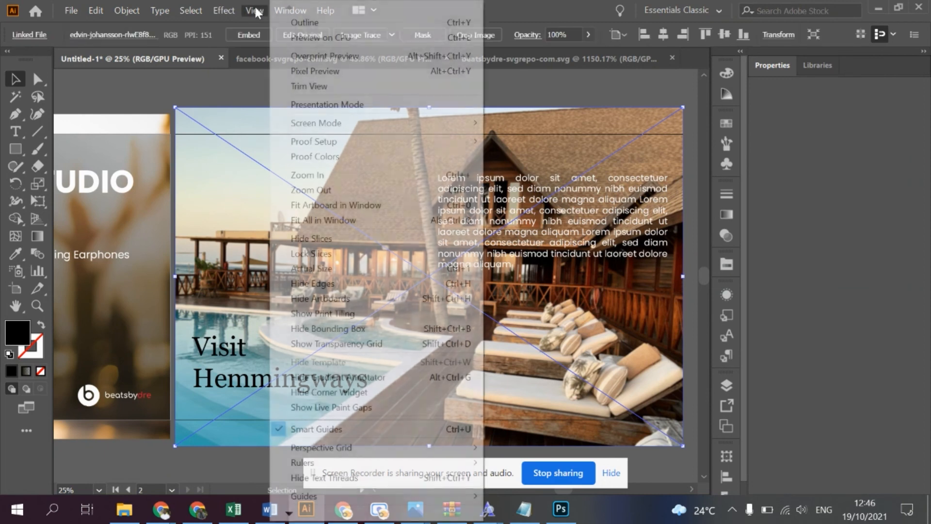
mouse_move(224, 10)
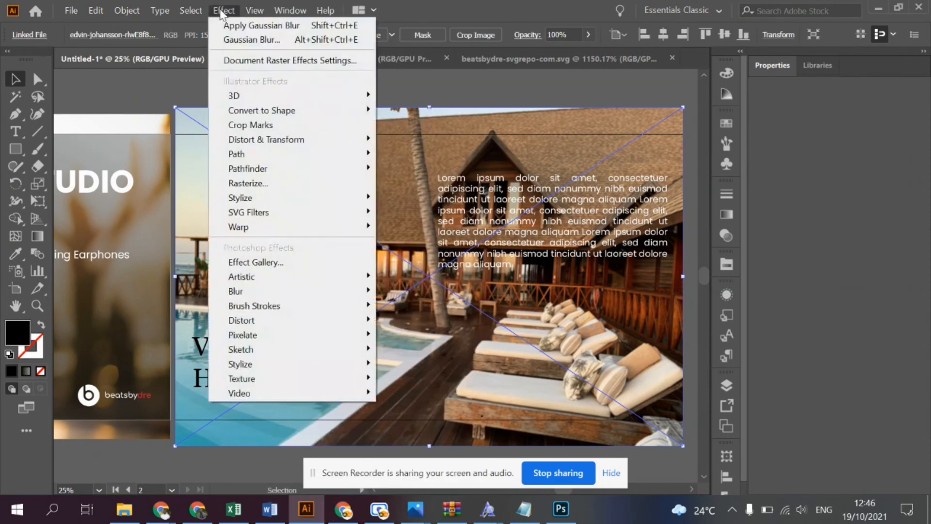
mouse_move(356, 291)
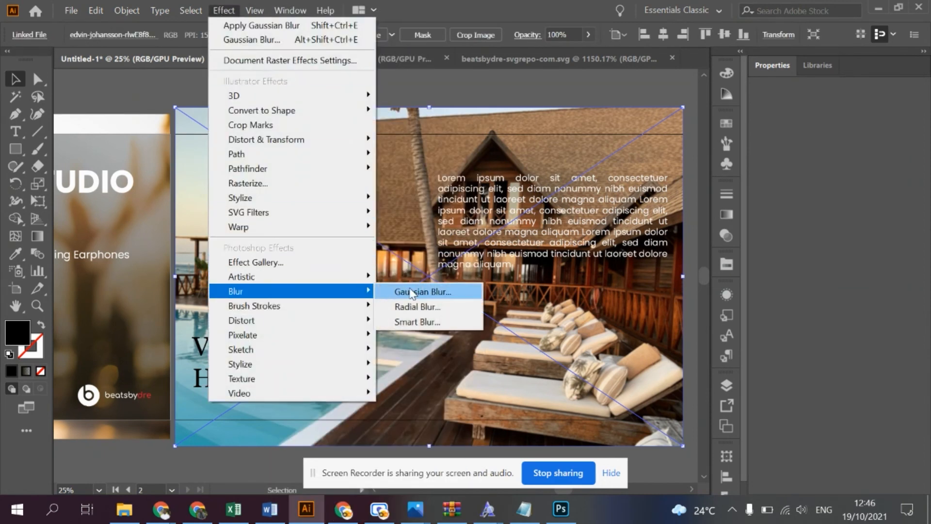
click(410, 293)
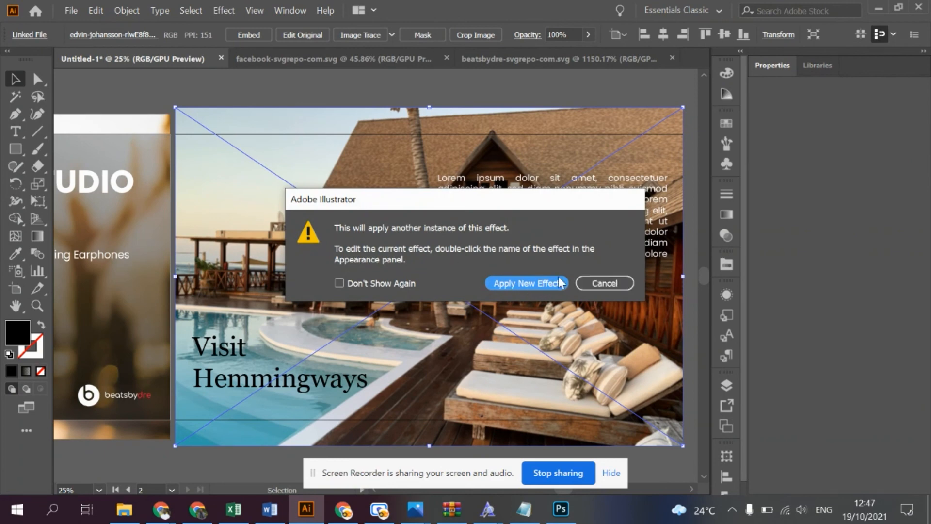
click(502, 281)
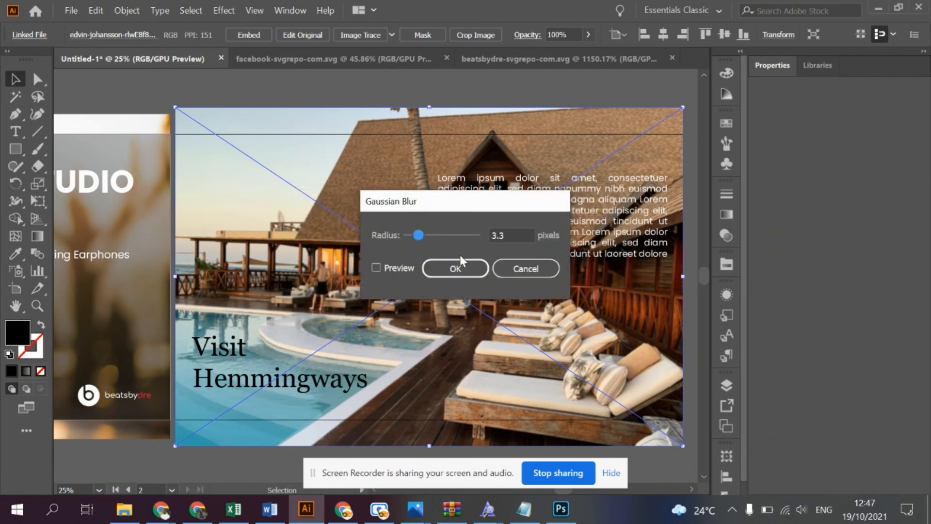
drag(419, 235, 423, 234)
click(383, 266)
drag(423, 235, 426, 232)
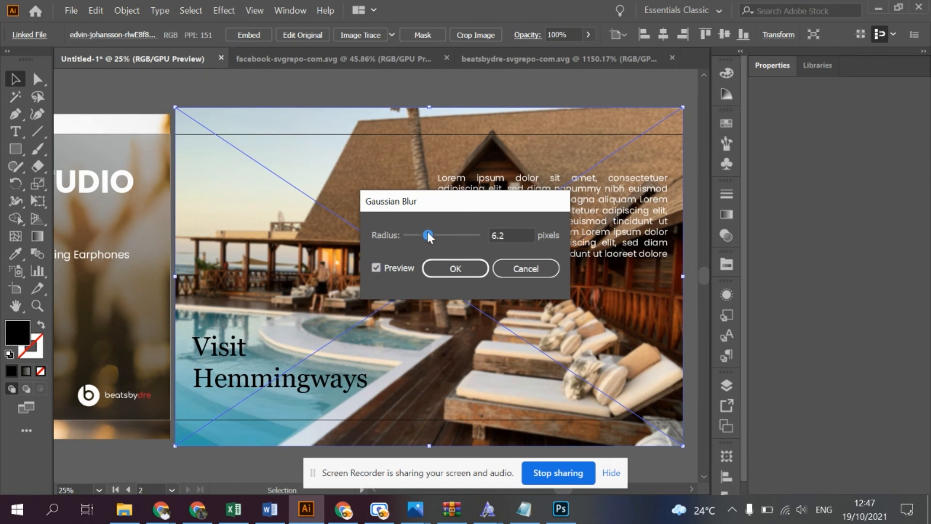
drag(432, 232, 437, 232)
click(455, 269)
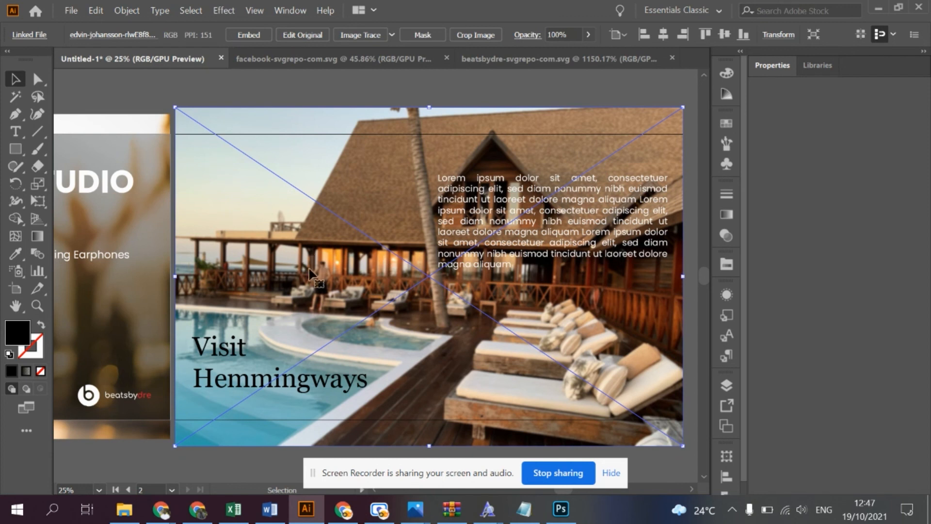
click(436, 83)
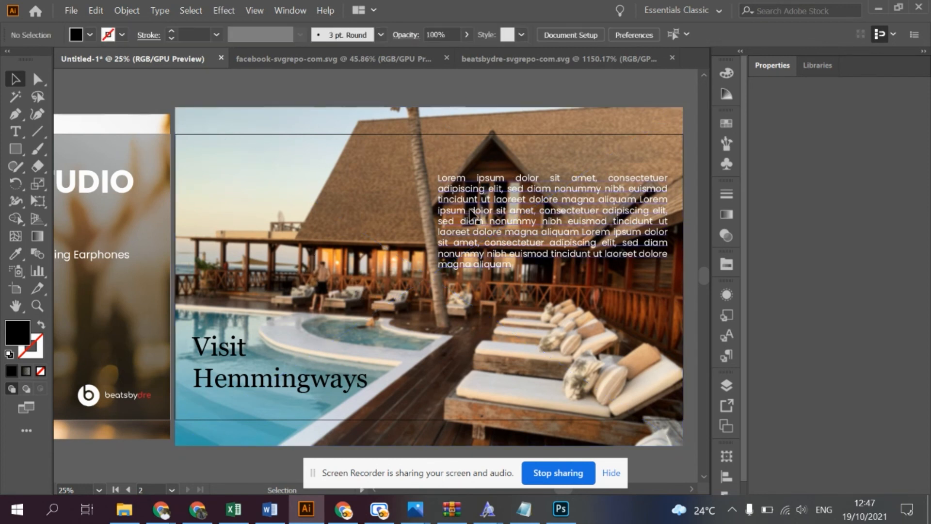